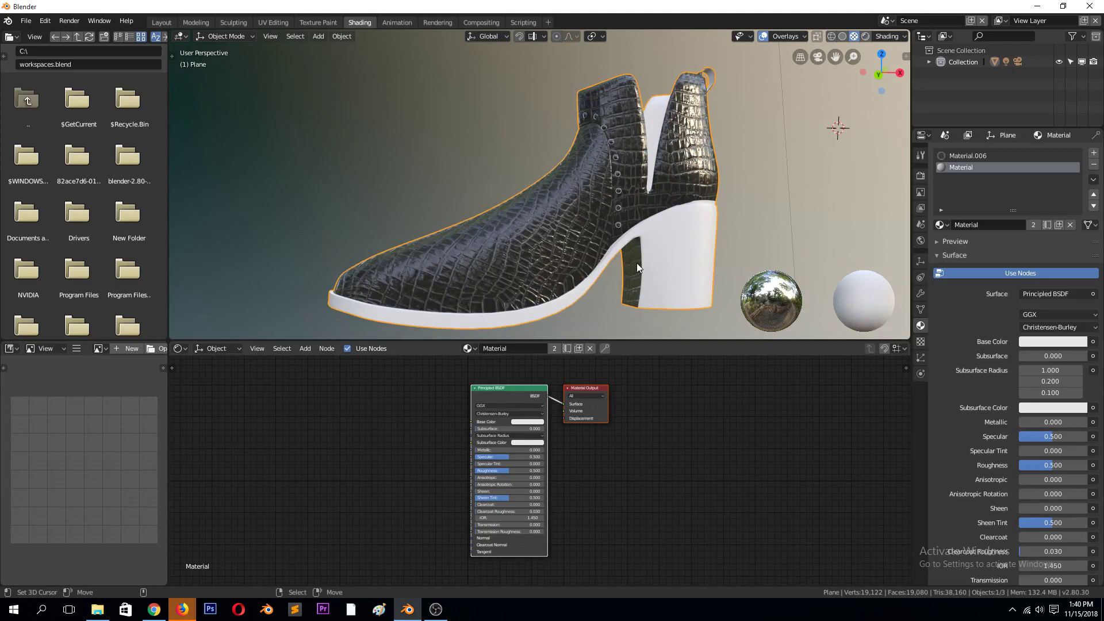
Assign the Material slot to the linked side faces of the shoe's heel in Edit Mode
scroll(644, 251, up, 4)
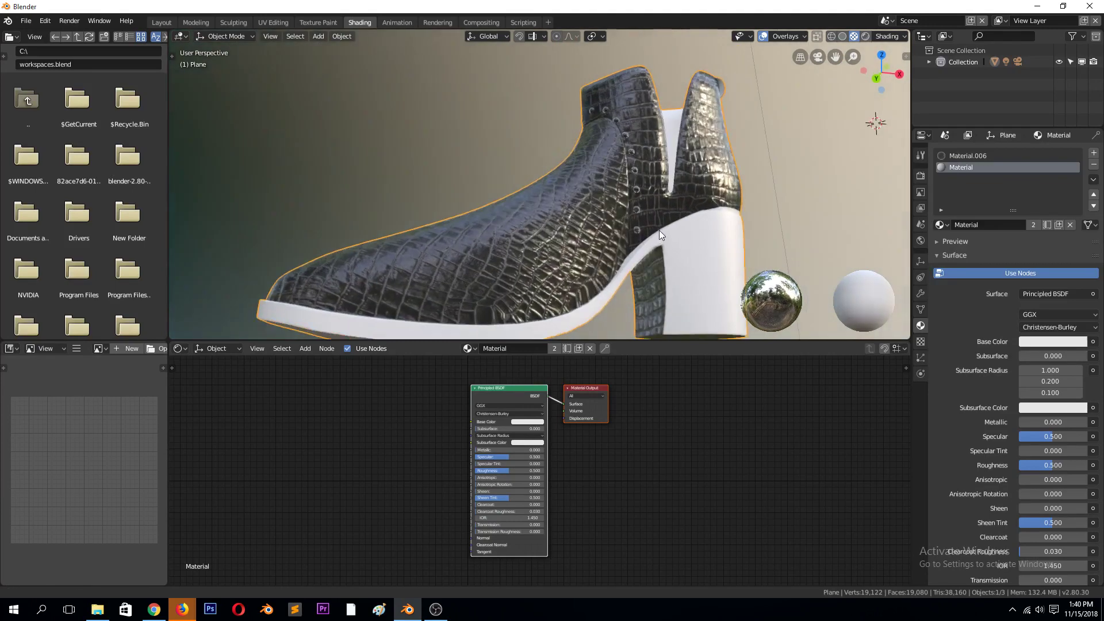
middle_drag(659, 230, 673, 237)
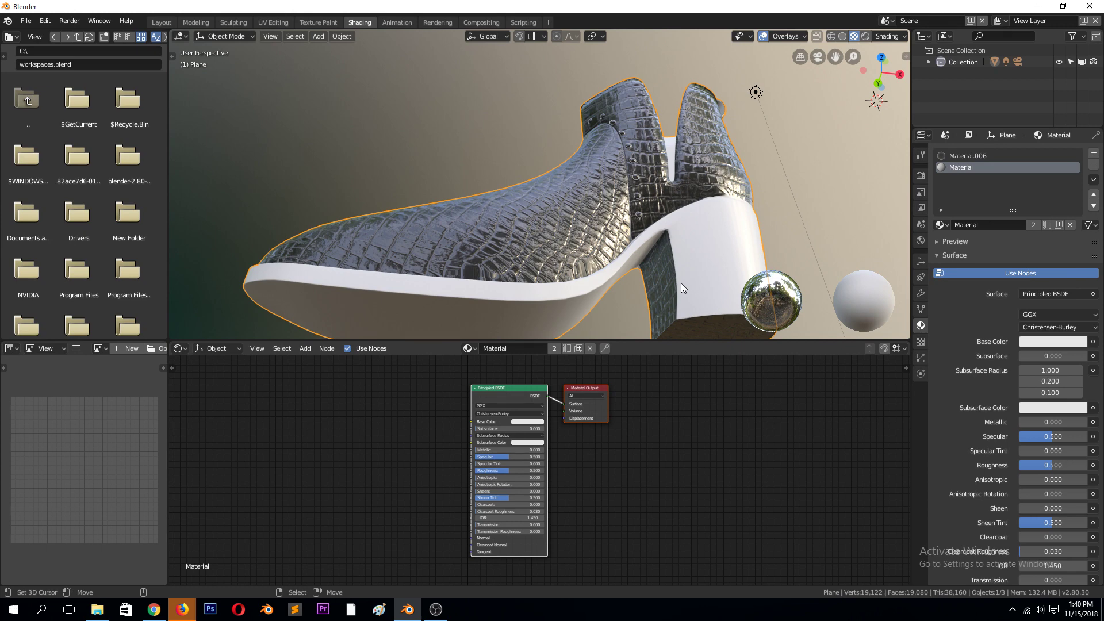
middle_drag(680, 283, 627, 288)
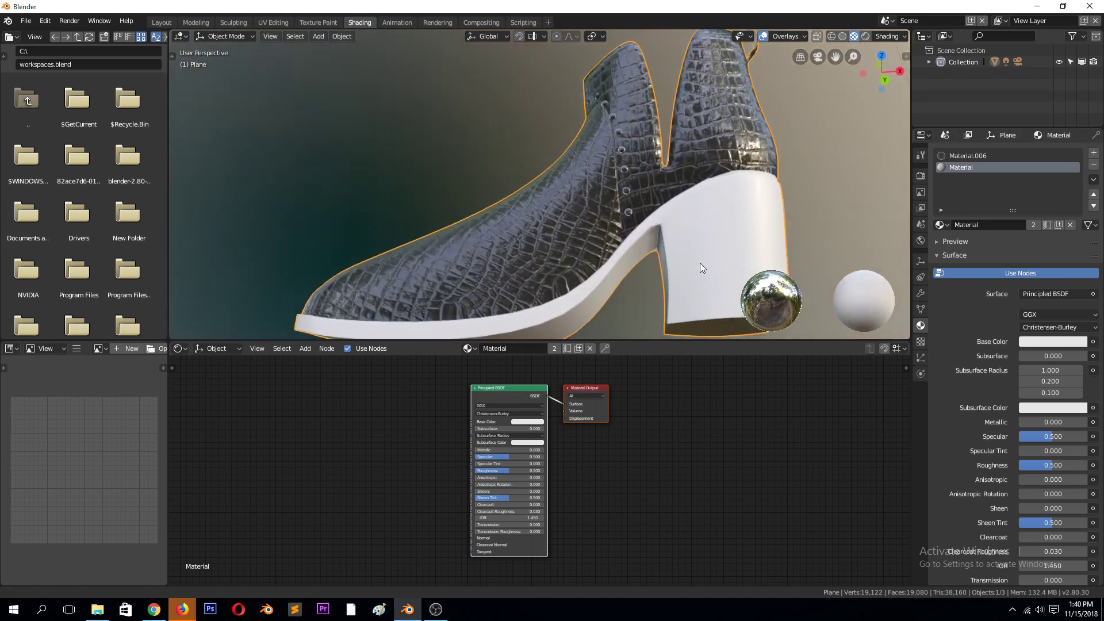
mouse_move(700, 265)
middle_down()
mouse_move(739, 291)
mouse_move(693, 283)
middle_up()
key(Tab)
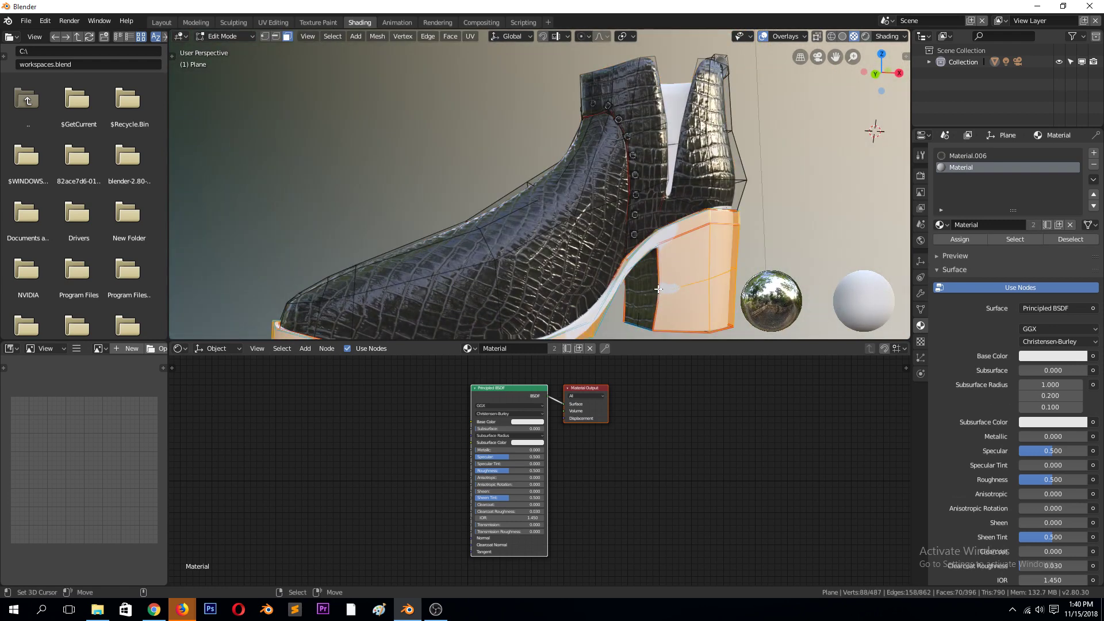
click(658, 291)
key(l)
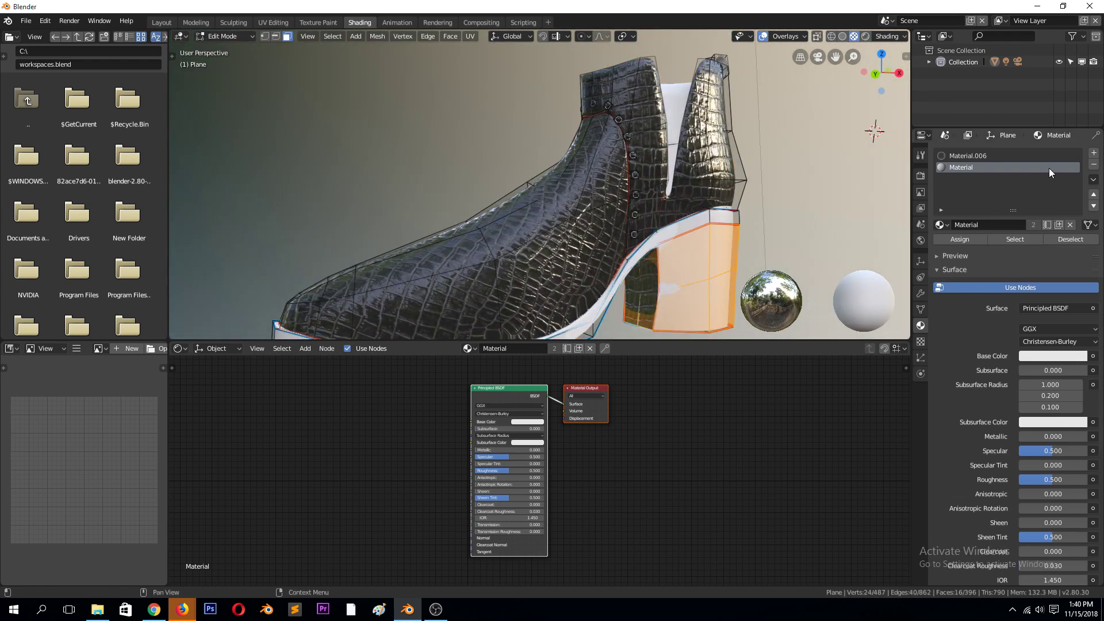
click(959, 239)
key(Tab)
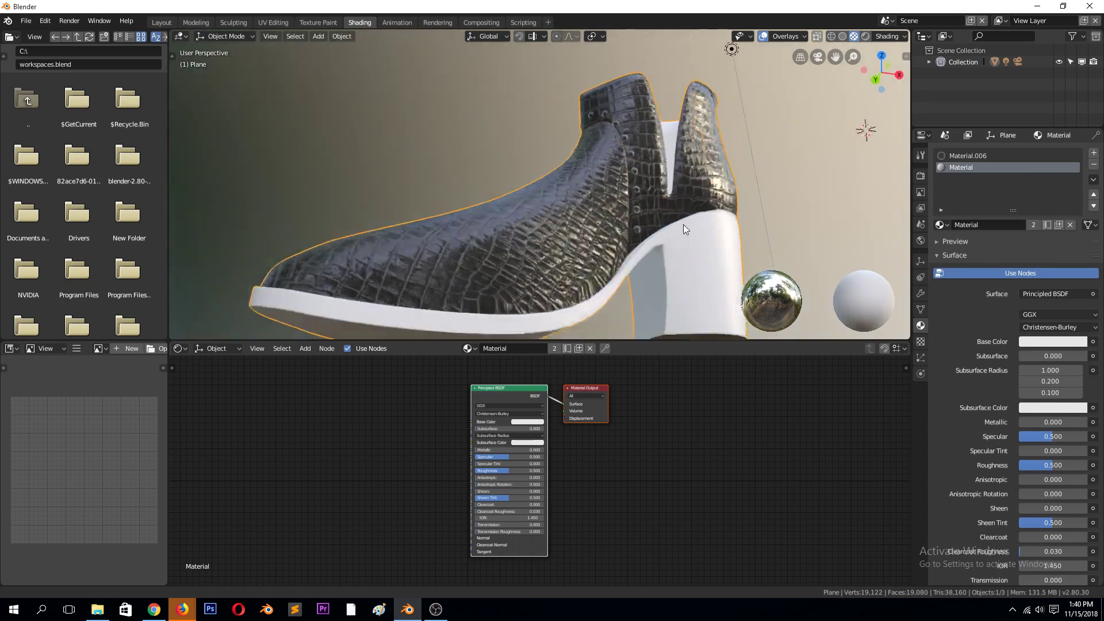
Assign the Material slot to the underside faces of the heel as well, and return to Object Mode
middle_drag(683, 229, 667, 248)
key(Tab)
click(719, 258)
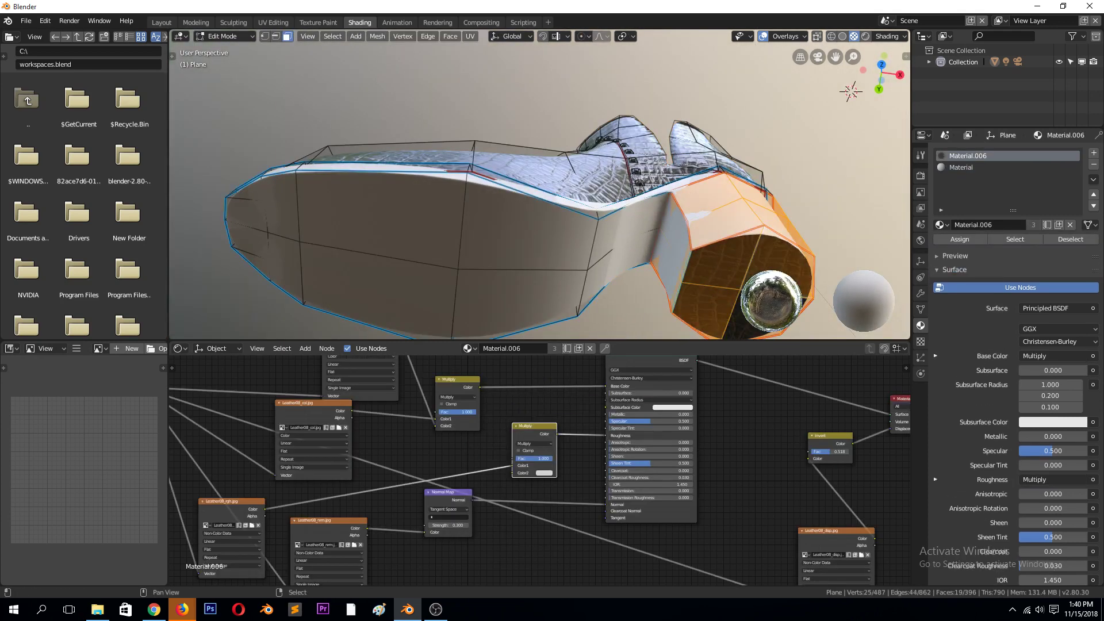
shift+click(741, 317)
click(967, 168)
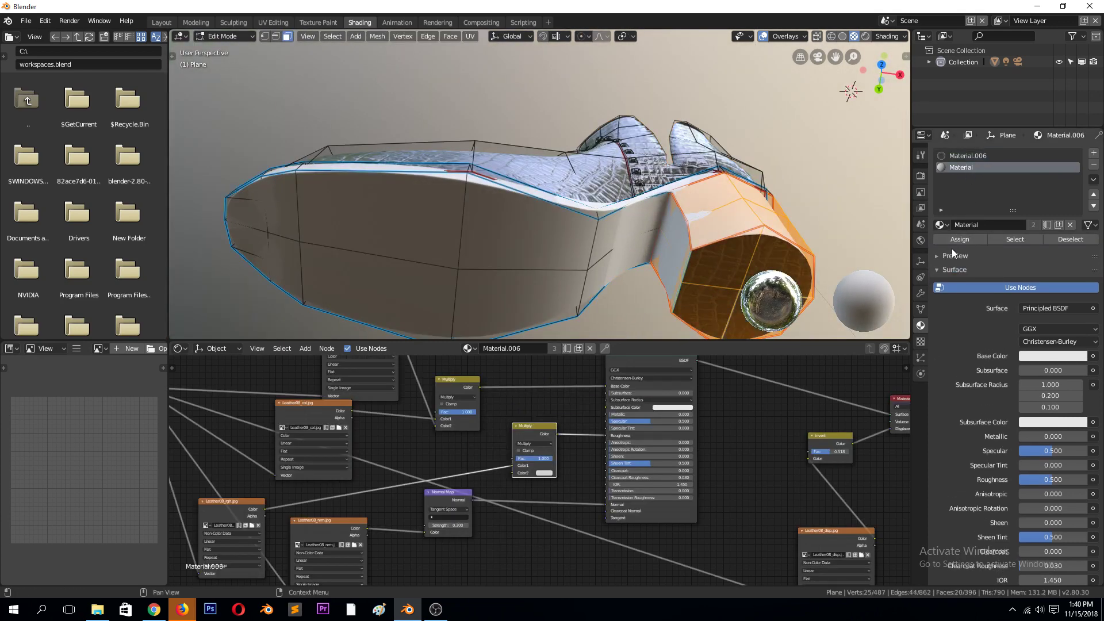
click(958, 239)
key(Tab)
middle_drag(790, 179, 693, 276)
scroll(733, 253, up, 3)
scroll(733, 253, down, 3)
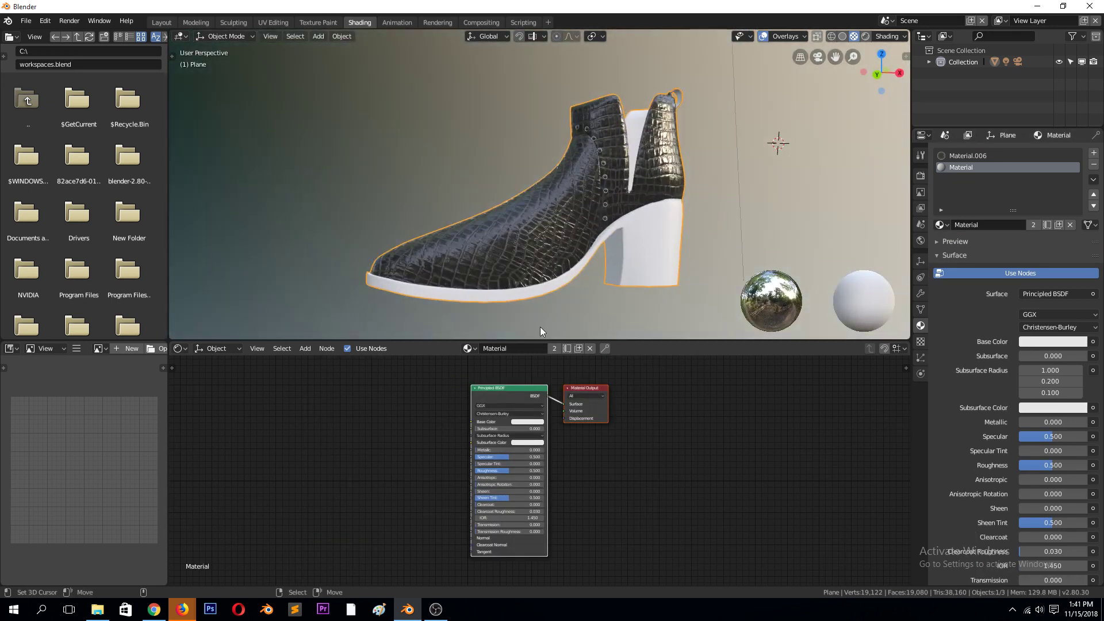
Add an Image Texture node to Material and load the wood_grain_texture image from the TEXTURES folder
key(shift+a)
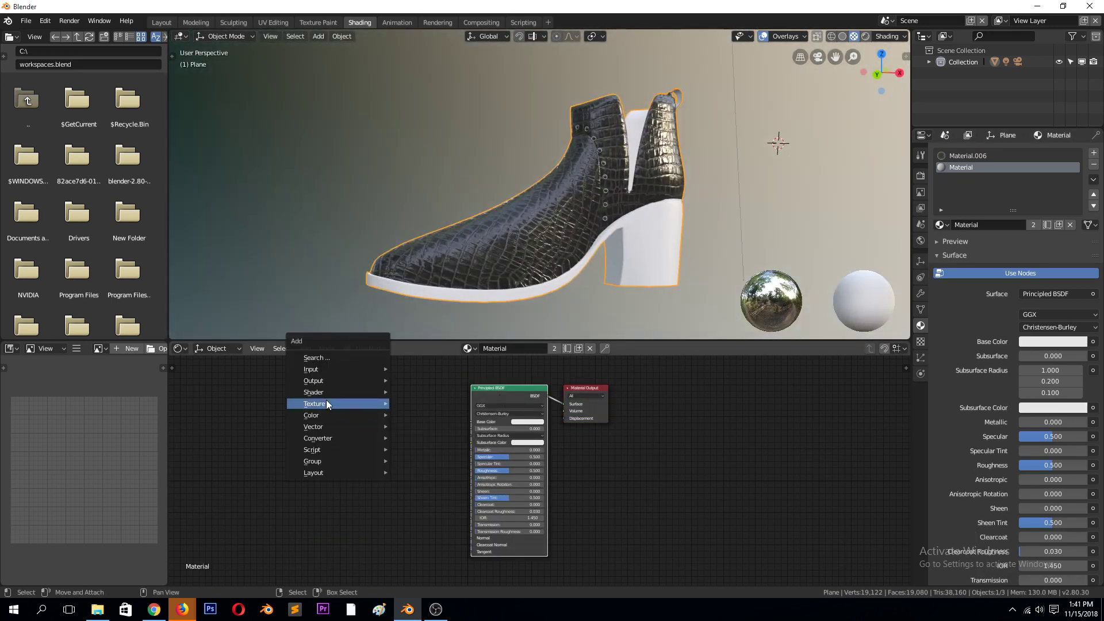
mouse_move(326, 403)
click(443, 313)
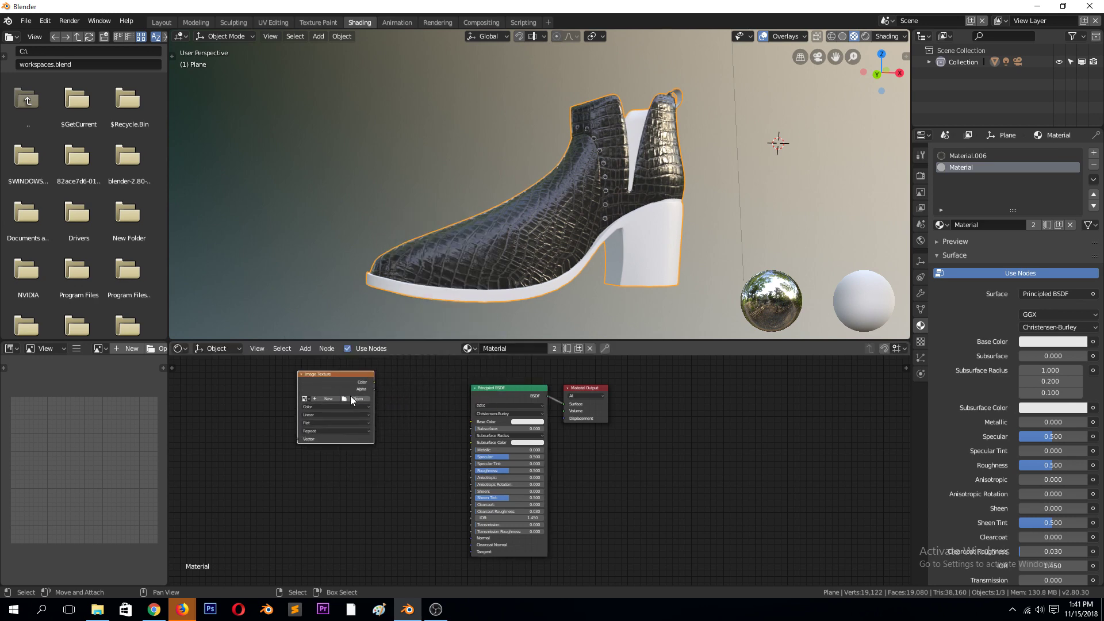
click(350, 395)
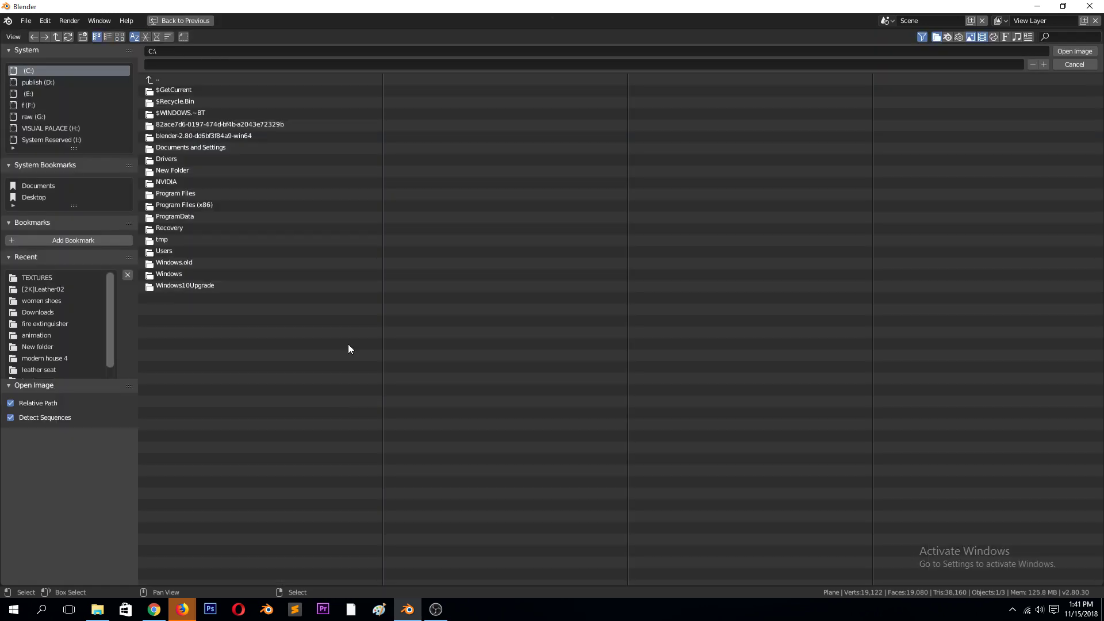
click(48, 280)
click(119, 37)
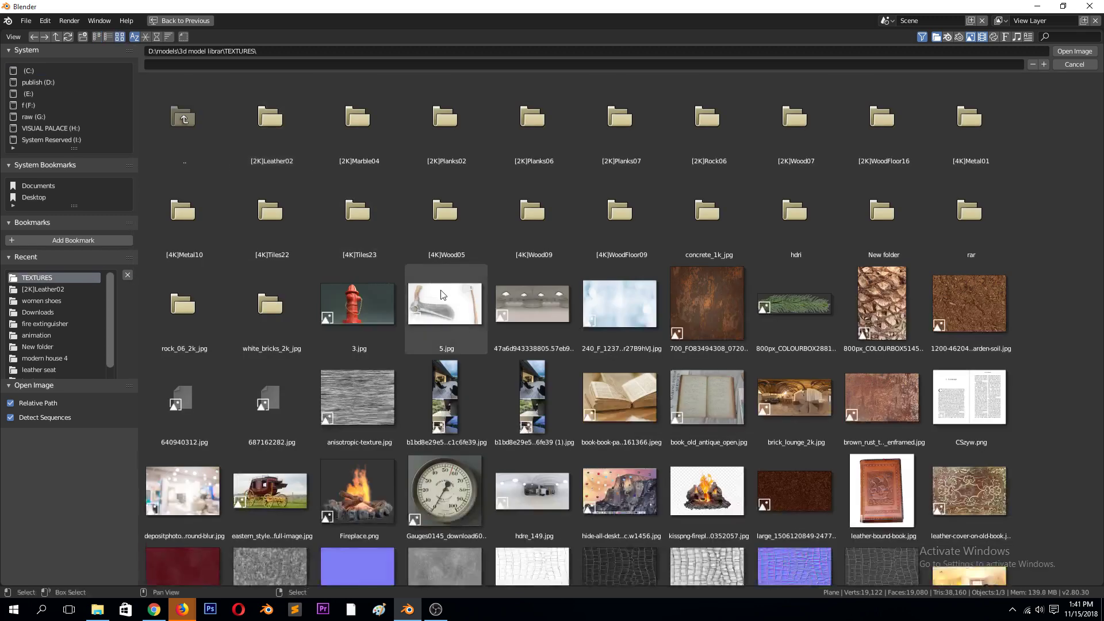
scroll(443, 295, down, 10)
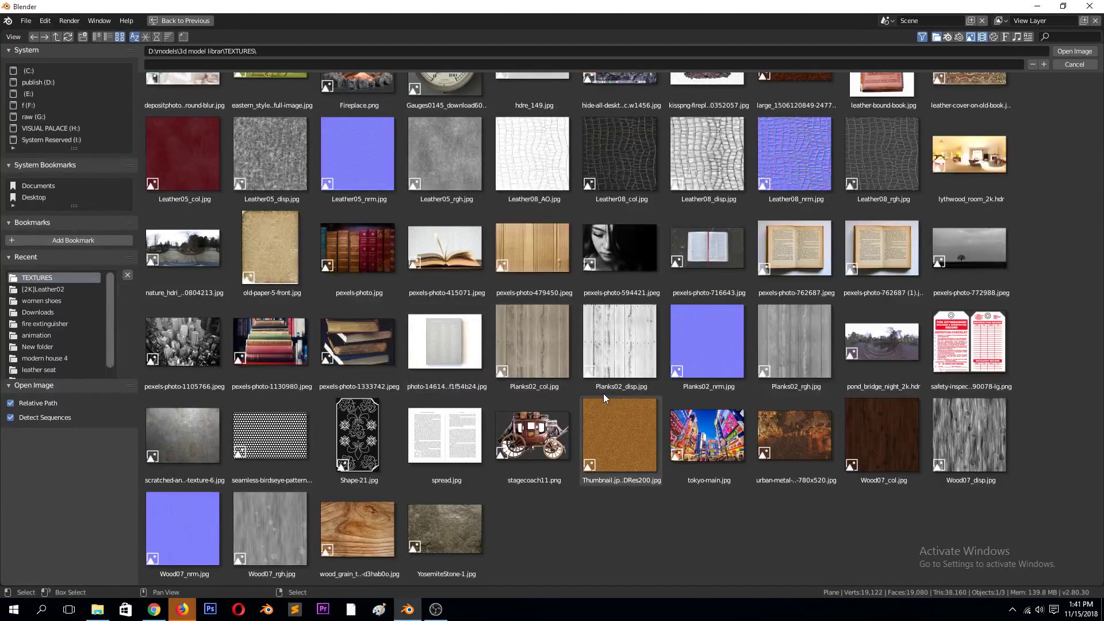
double_click(364, 533)
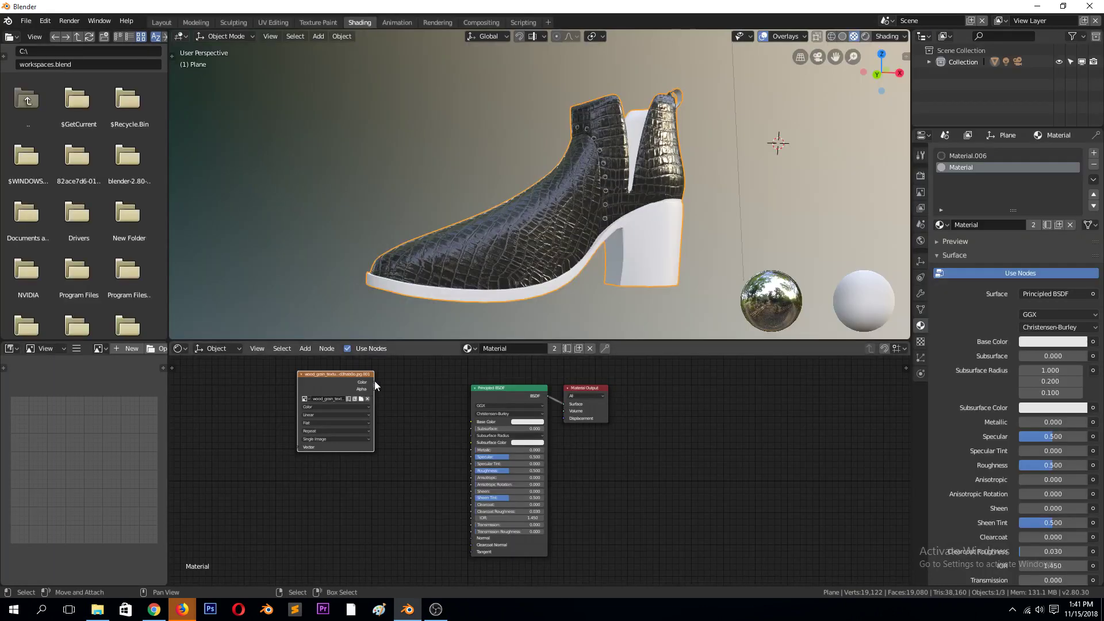
Connect the wood image's Color output to the Principled BSDF's Base Color and move the image node farther from the shader
drag(374, 386, 472, 421)
middle_drag(535, 253, 488, 257)
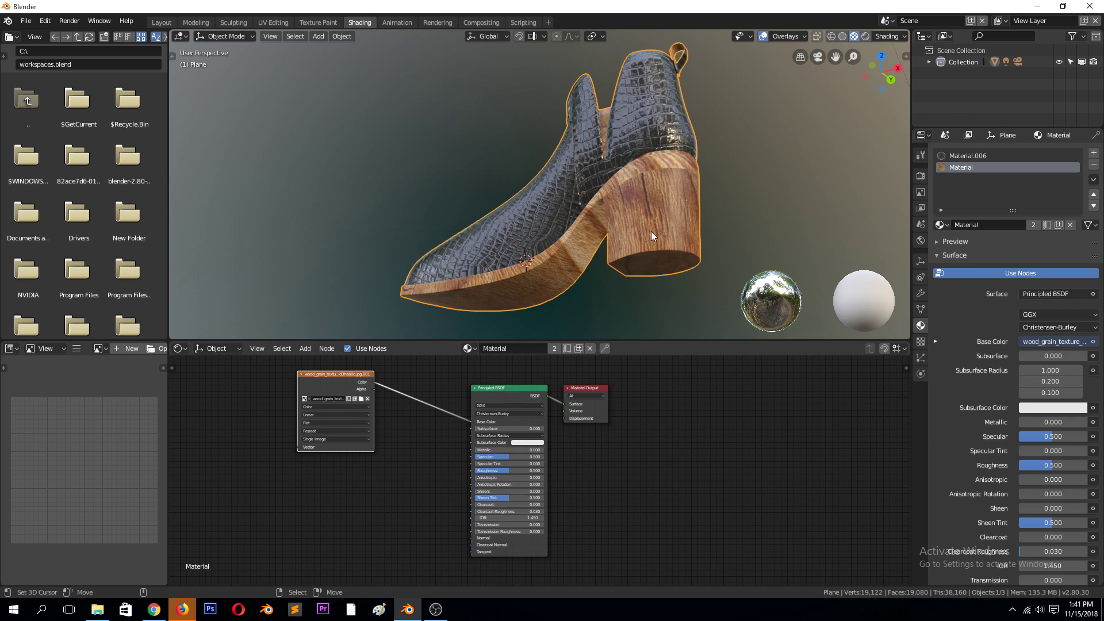
middle_drag(651, 231, 640, 233)
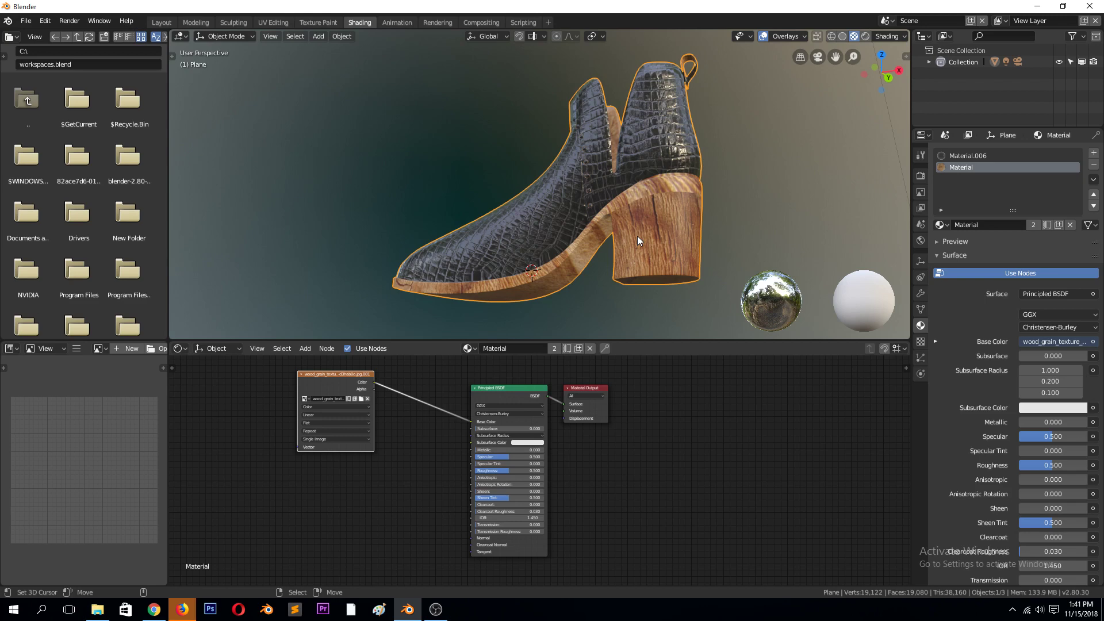
middle_drag(643, 185, 678, 184)
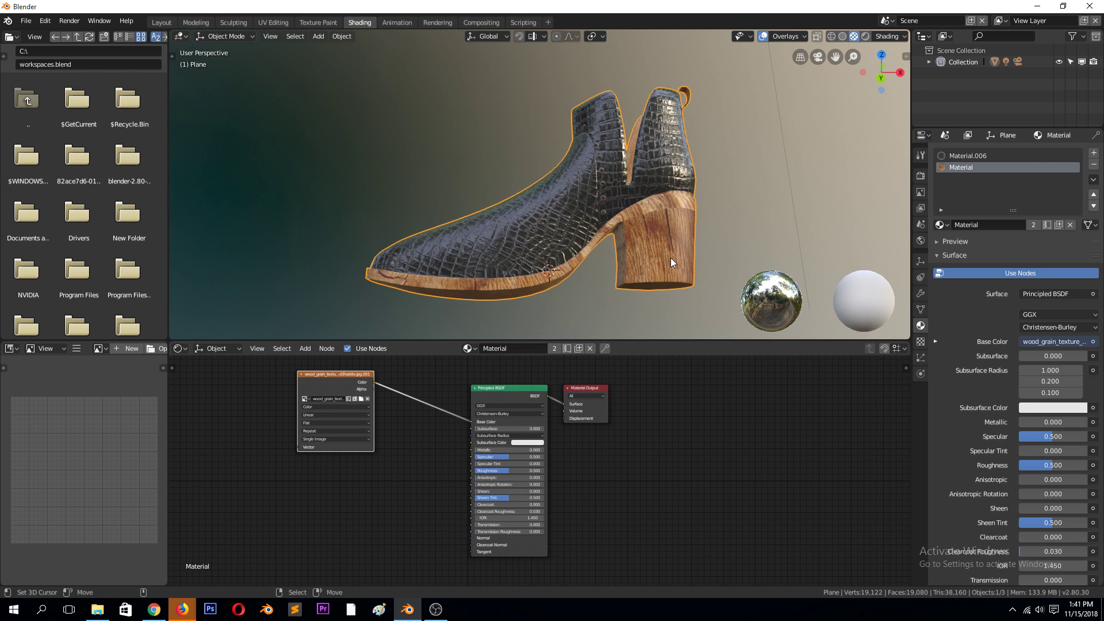
middle_drag(671, 257, 668, 12)
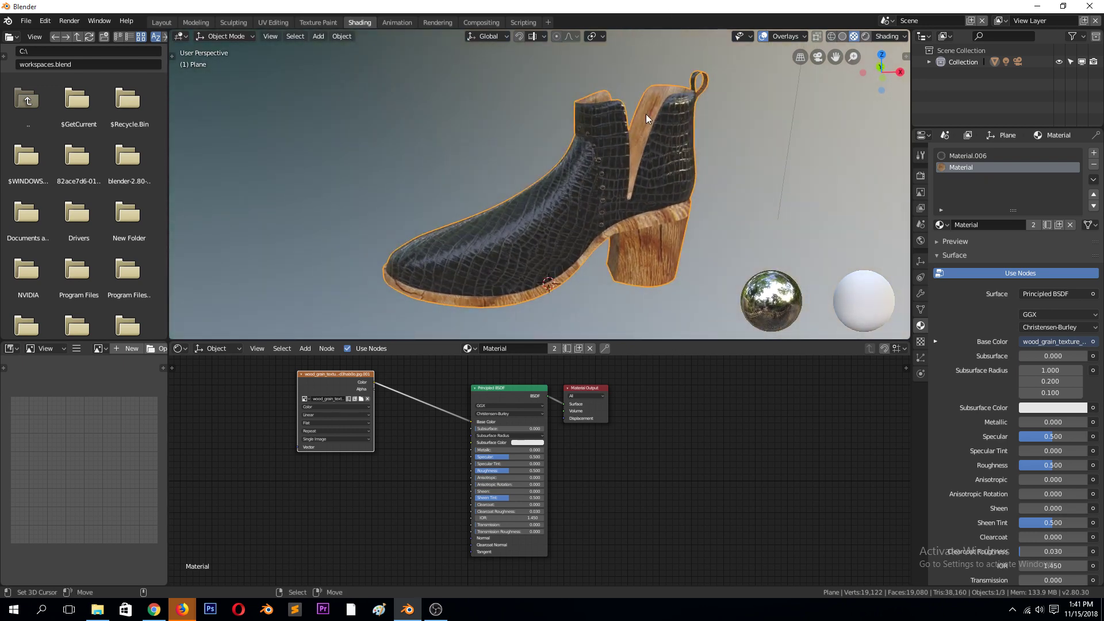
drag(345, 374, 306, 379)
Enter Edit Mode in the UV Editing workspace and extend the heel selection to the linked sole faces, delimited by seam
key(Tab)
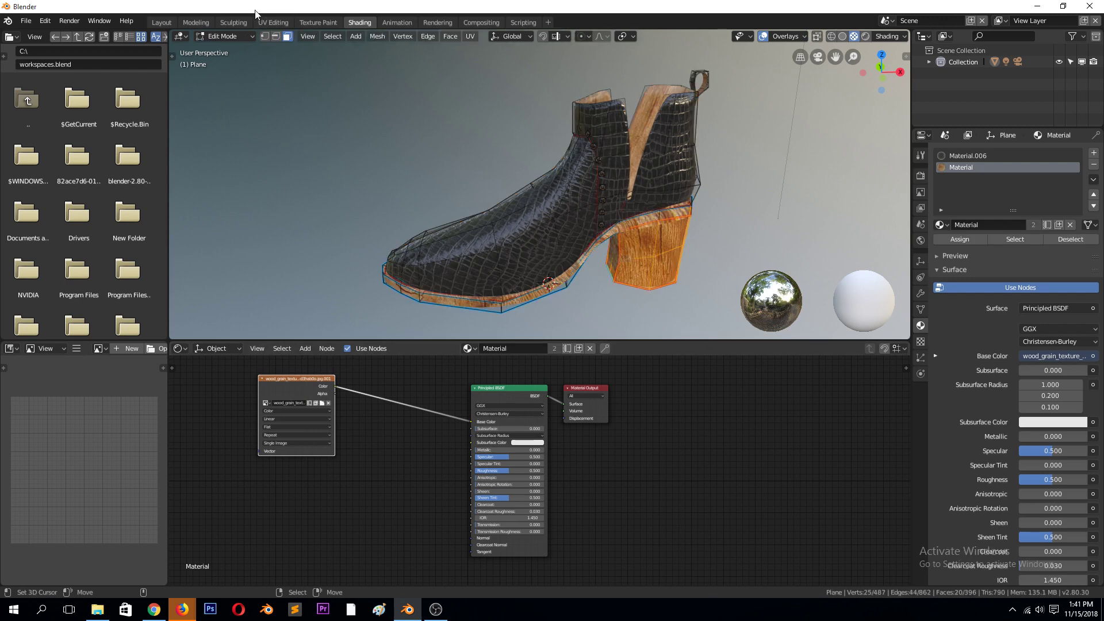
click(268, 23)
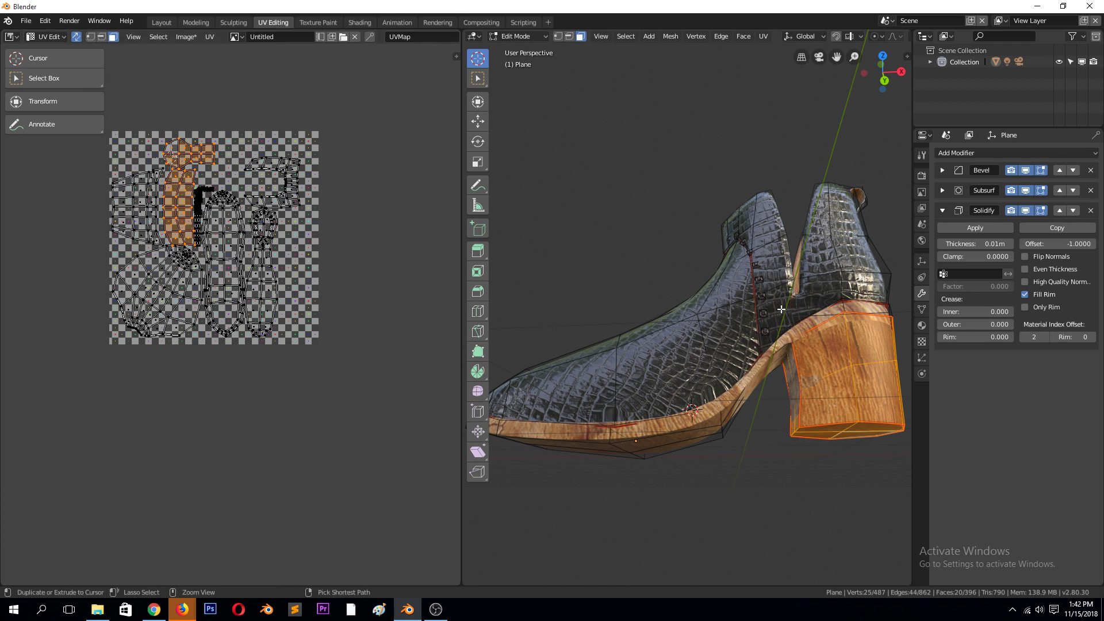
key(ctrl+l)
shift+click(831, 314)
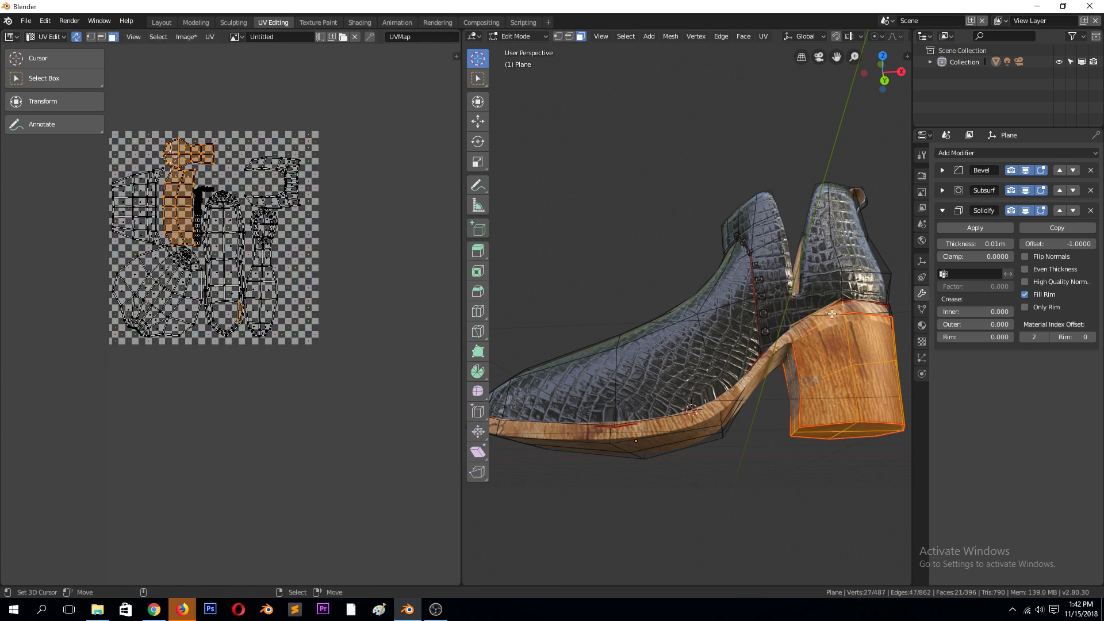
key(ctrl+l)
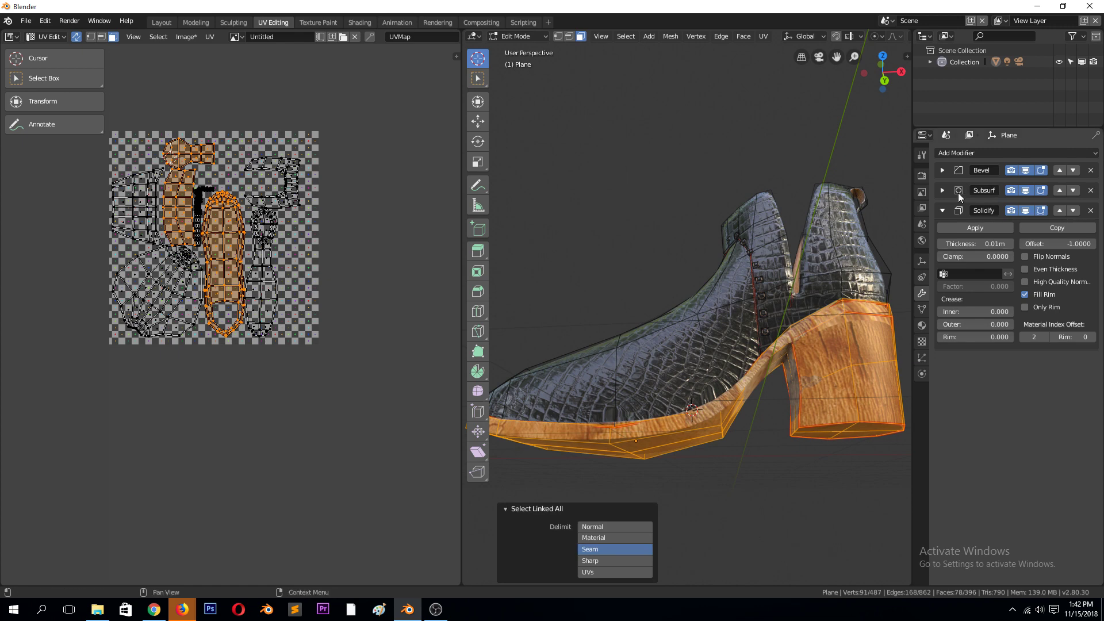
Clear the current face selection and select all faces assigned to Material through its material slot
click(921, 241)
click(922, 325)
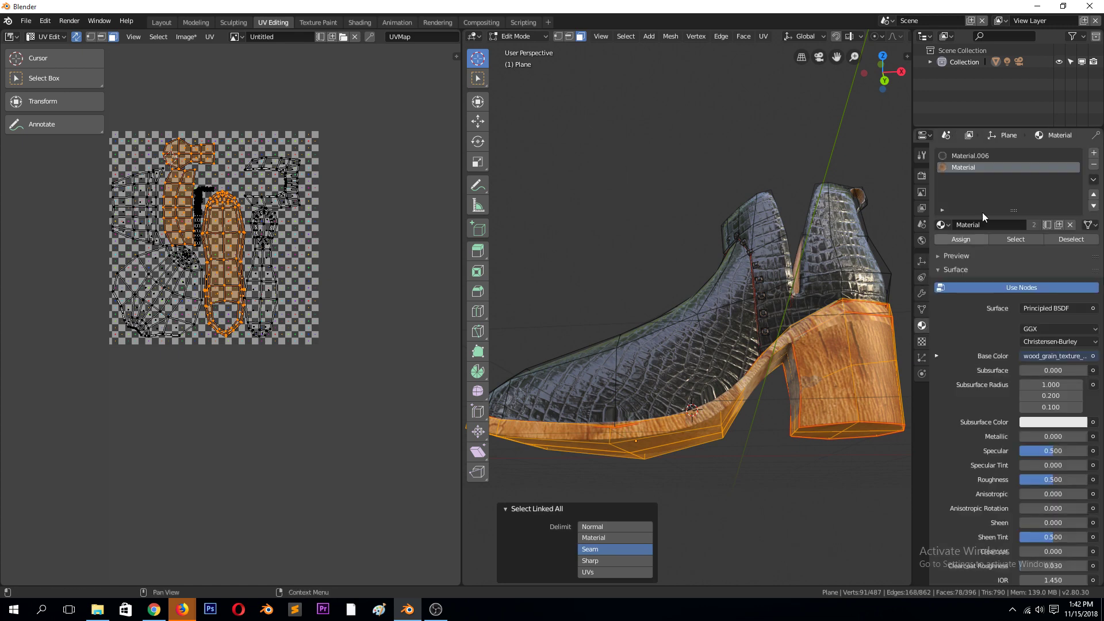
click(1003, 240)
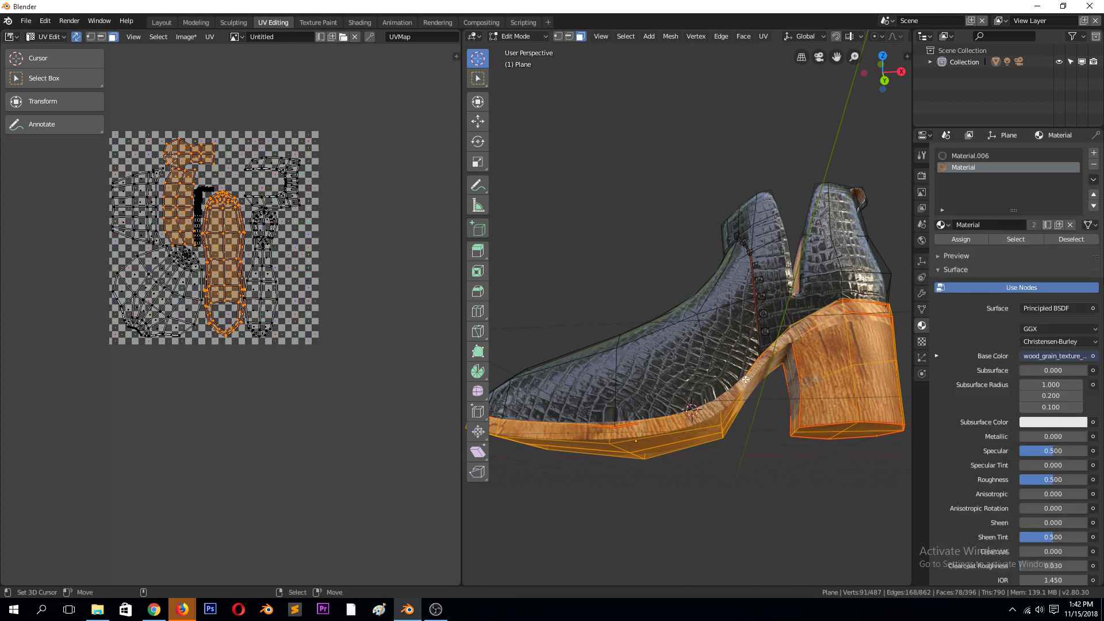
click(788, 385)
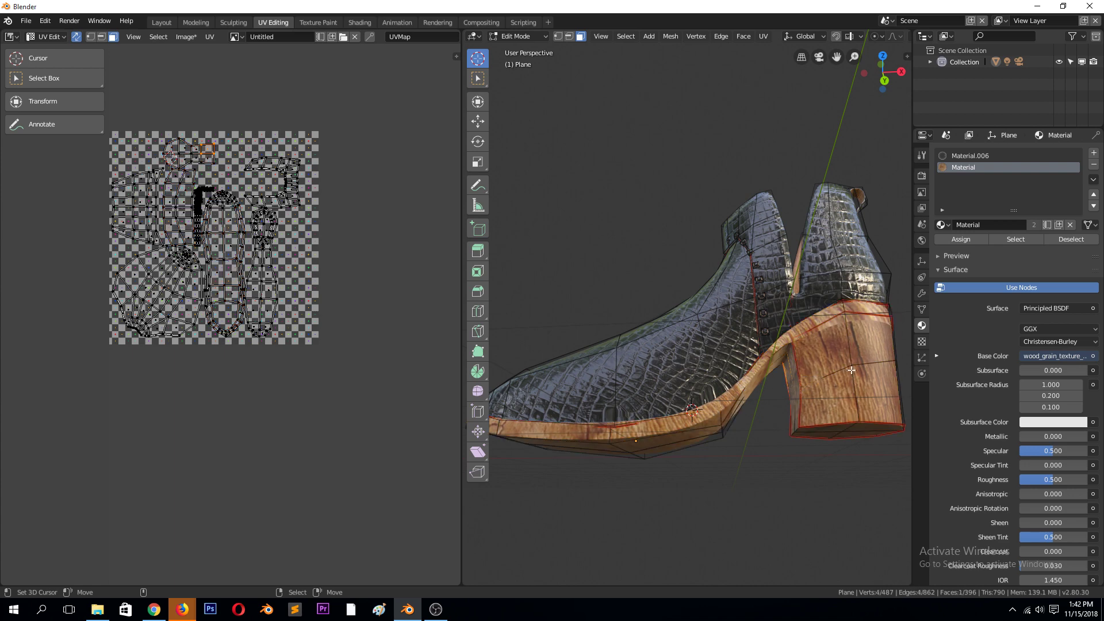
click(1006, 237)
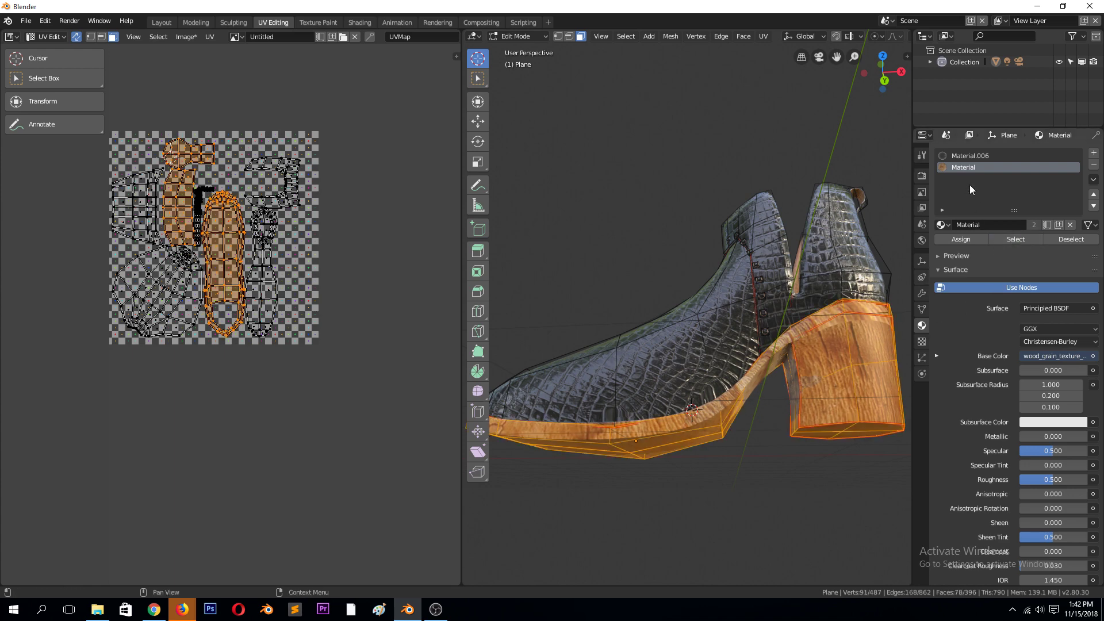
Add a second UV map to the shoe mesh and return to Object Mode
scroll(264, 282, up, 3)
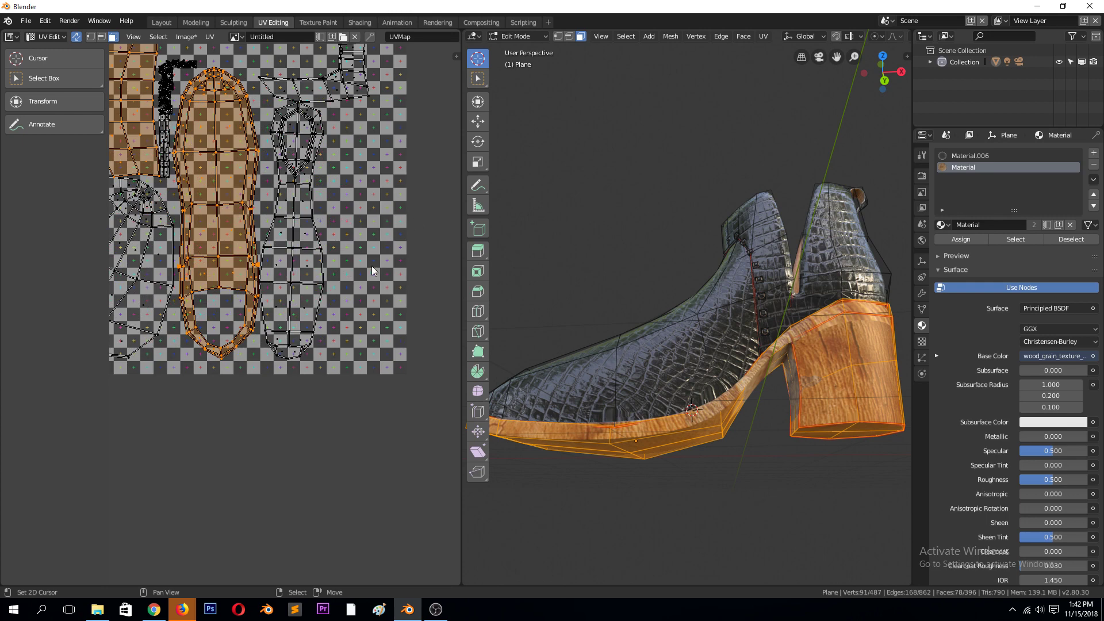
scroll(709, 367, down, 2)
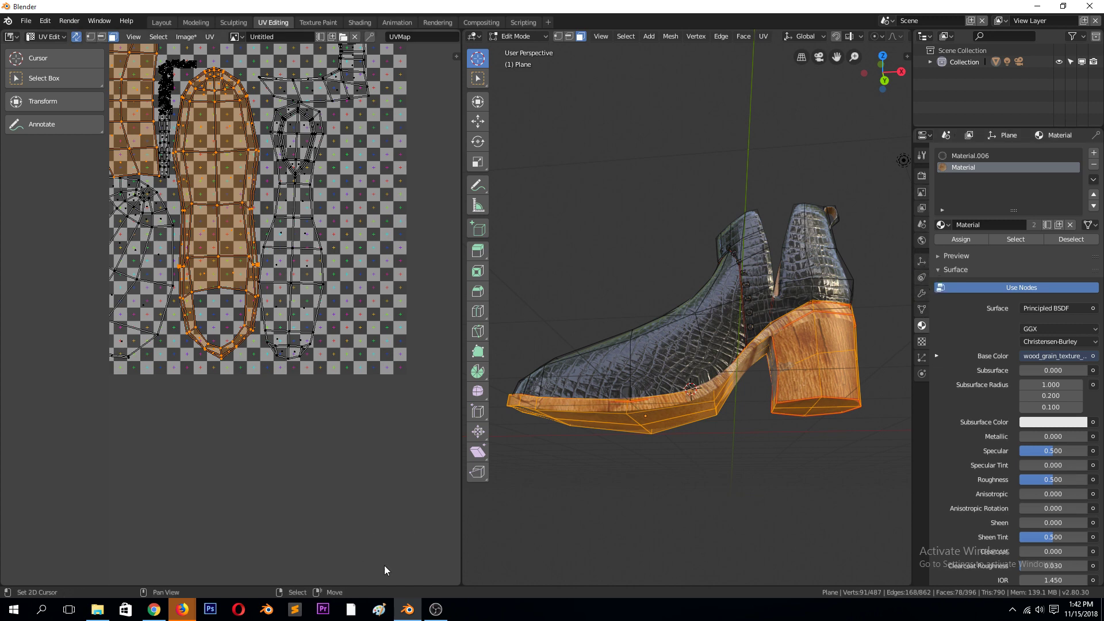
click(436, 609)
click(436, 609)
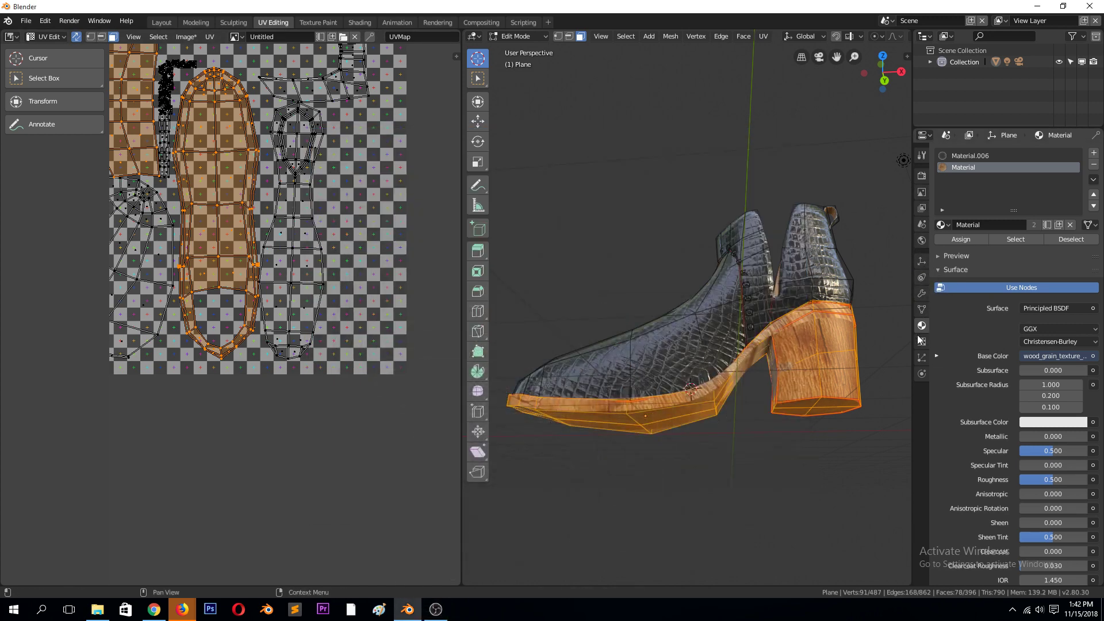
click(922, 309)
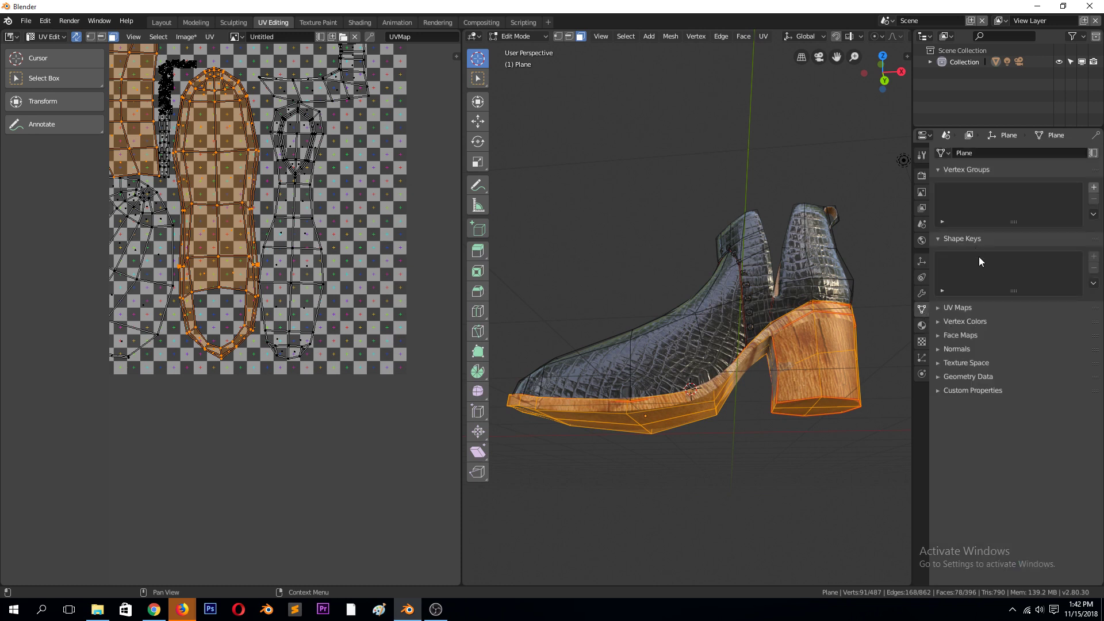
click(958, 308)
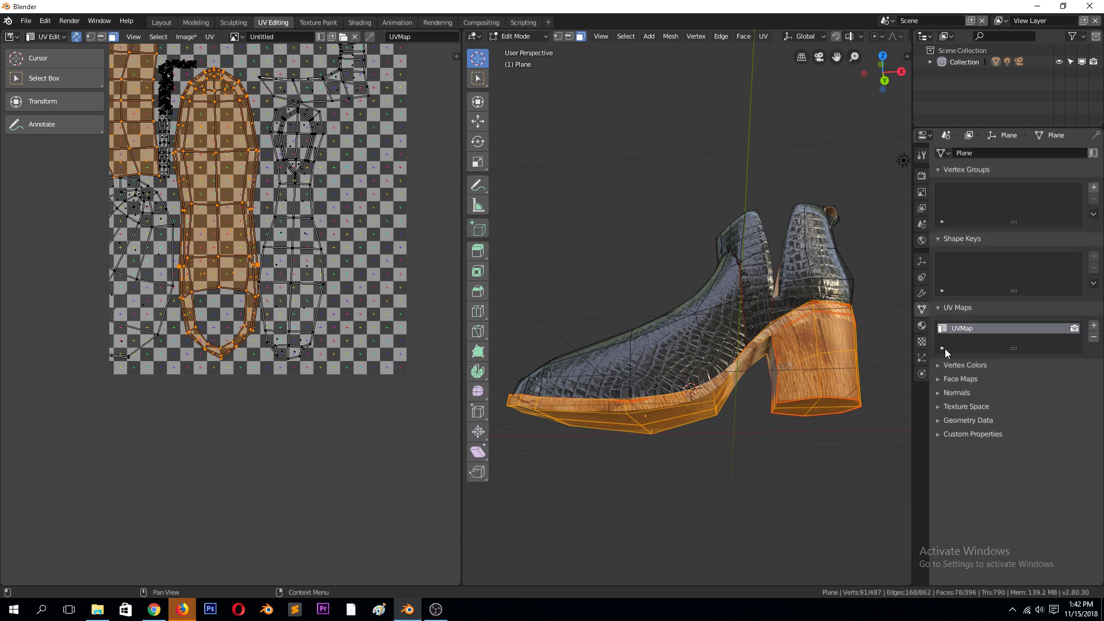
scroll(257, 231, down, 2)
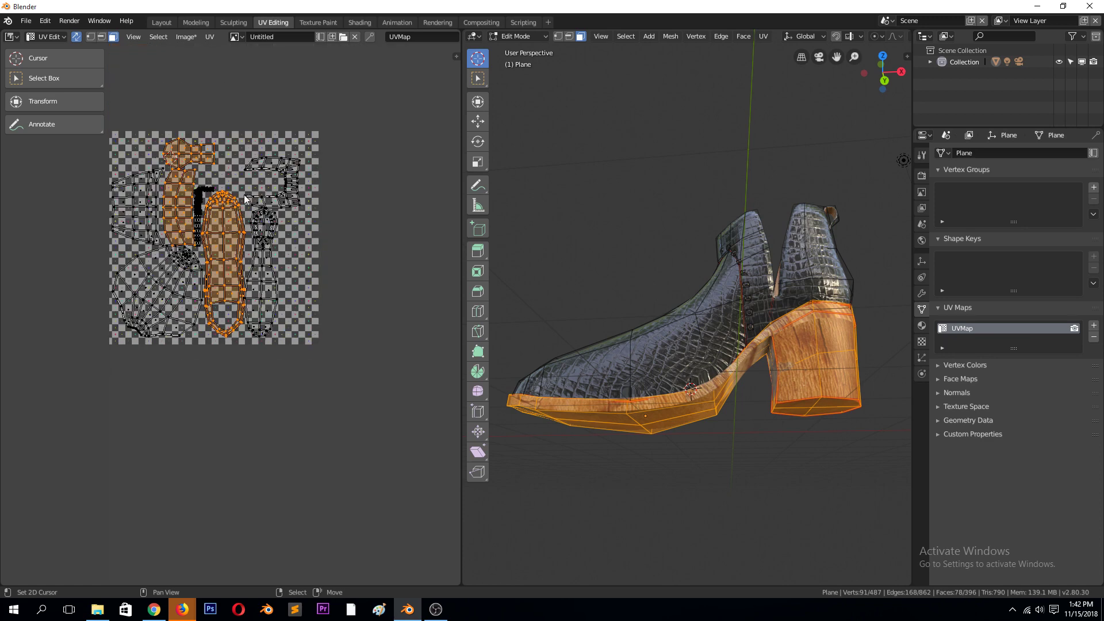
click(1093, 325)
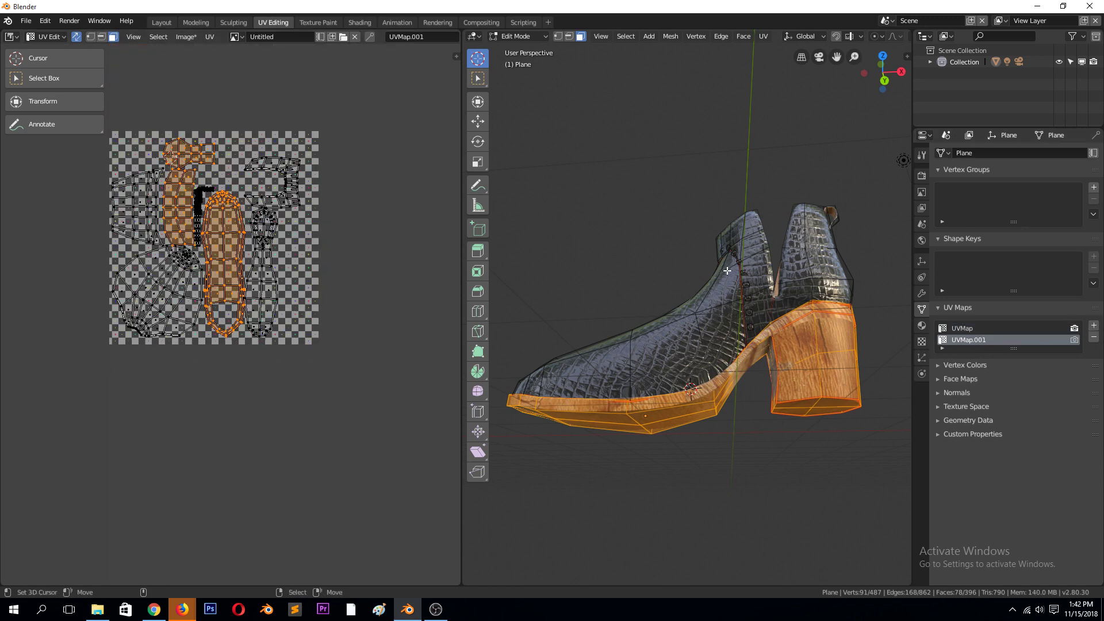
key(Tab)
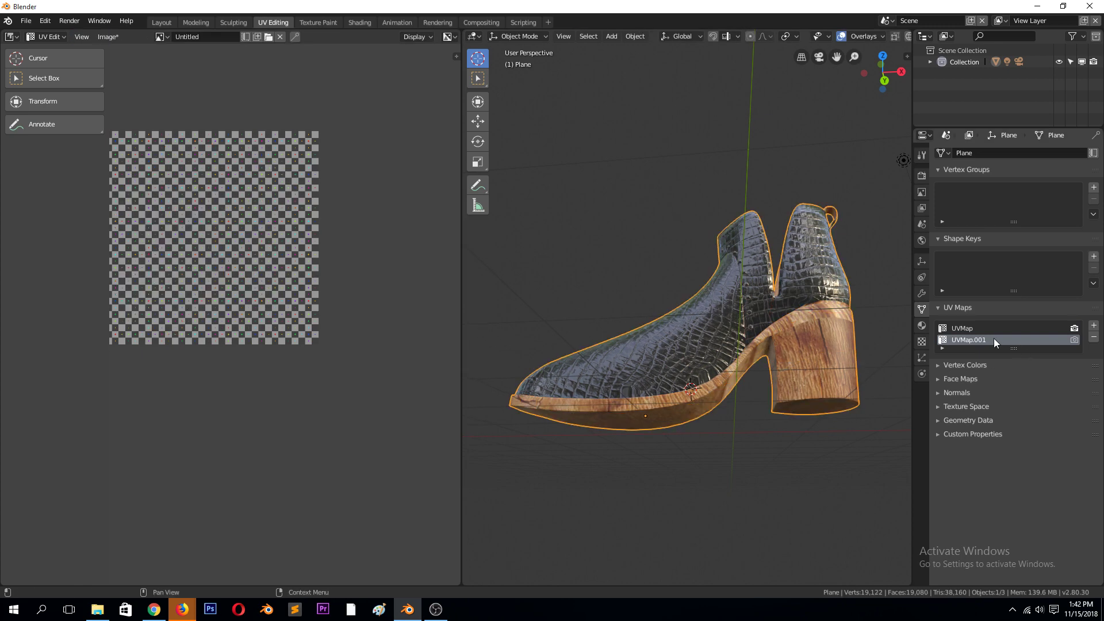
Enter Edit Mode, clear the face selection and make UVMap.001 the UV map used for rendering
key(Tab)
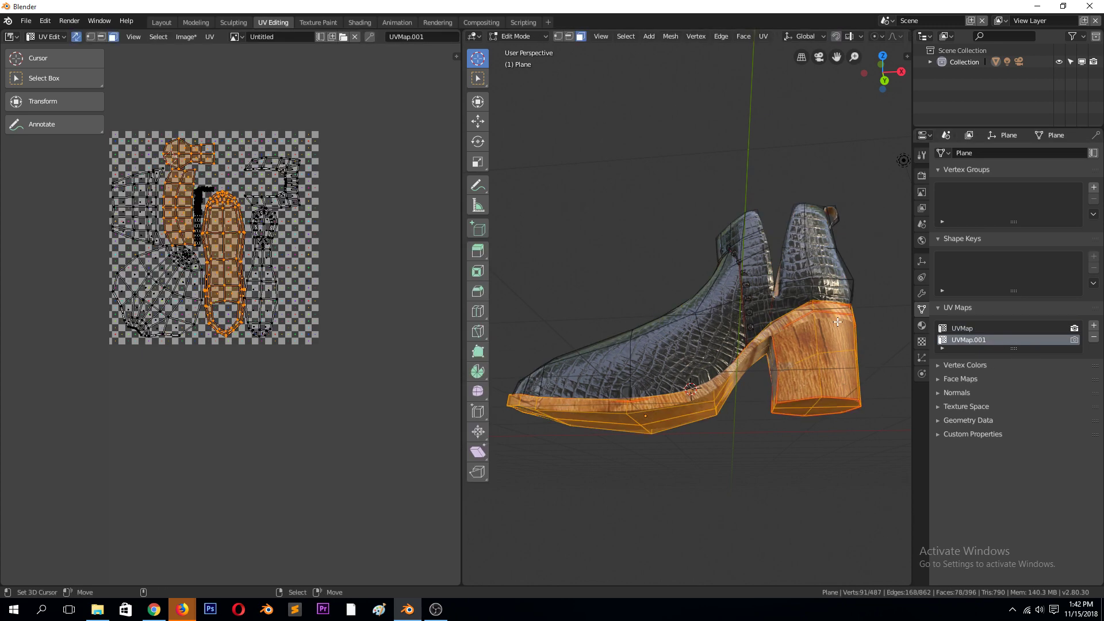
key(alt+a)
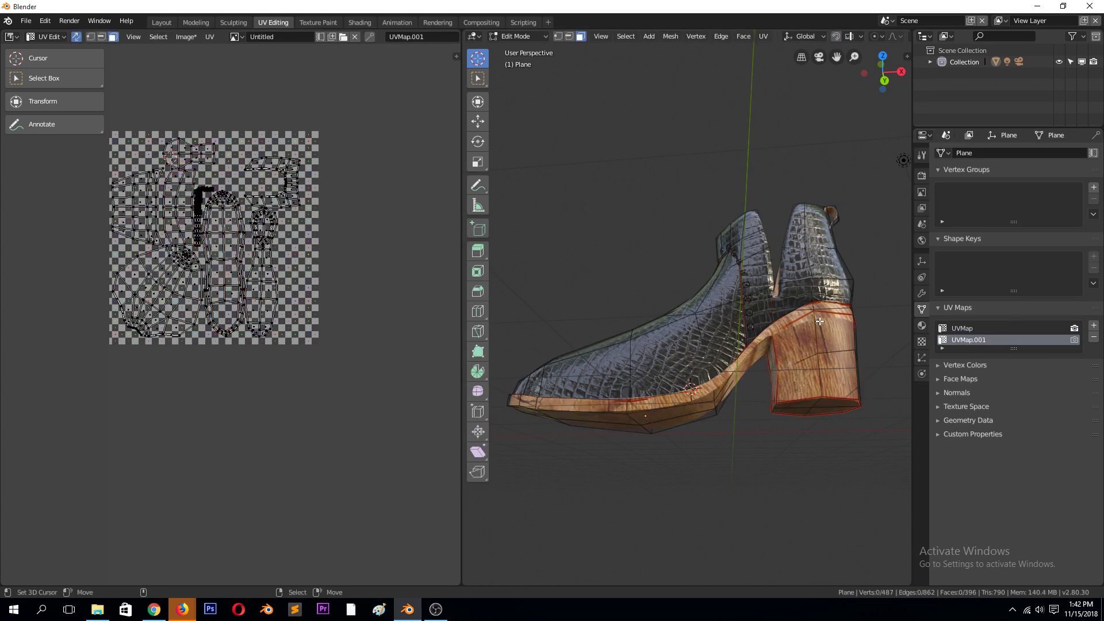
click(985, 329)
click(1016, 339)
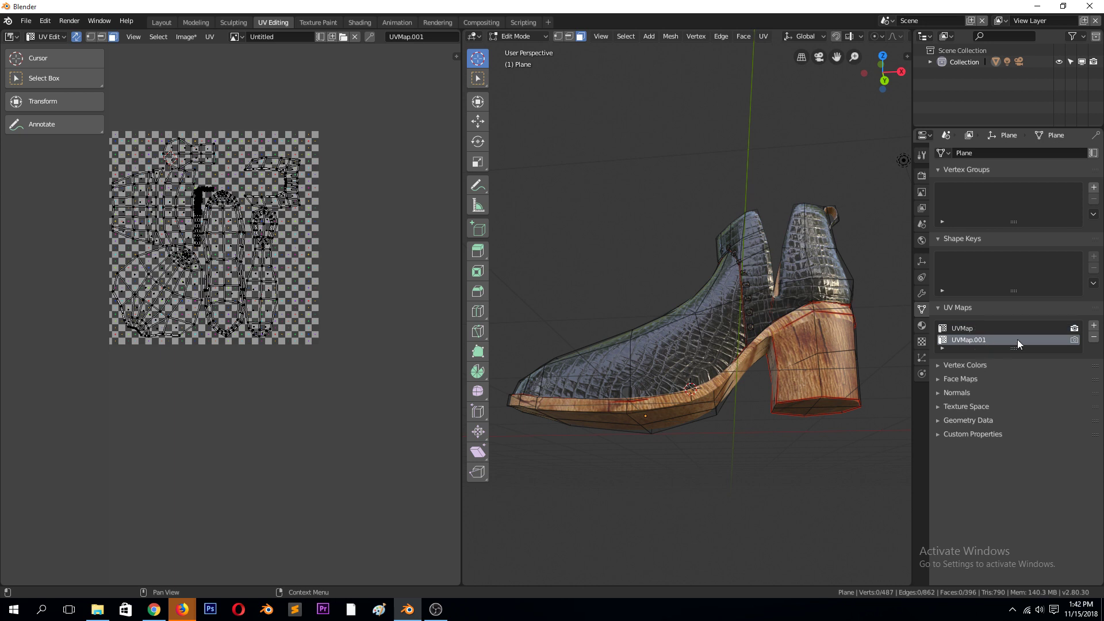
click(1074, 340)
click(817, 384)
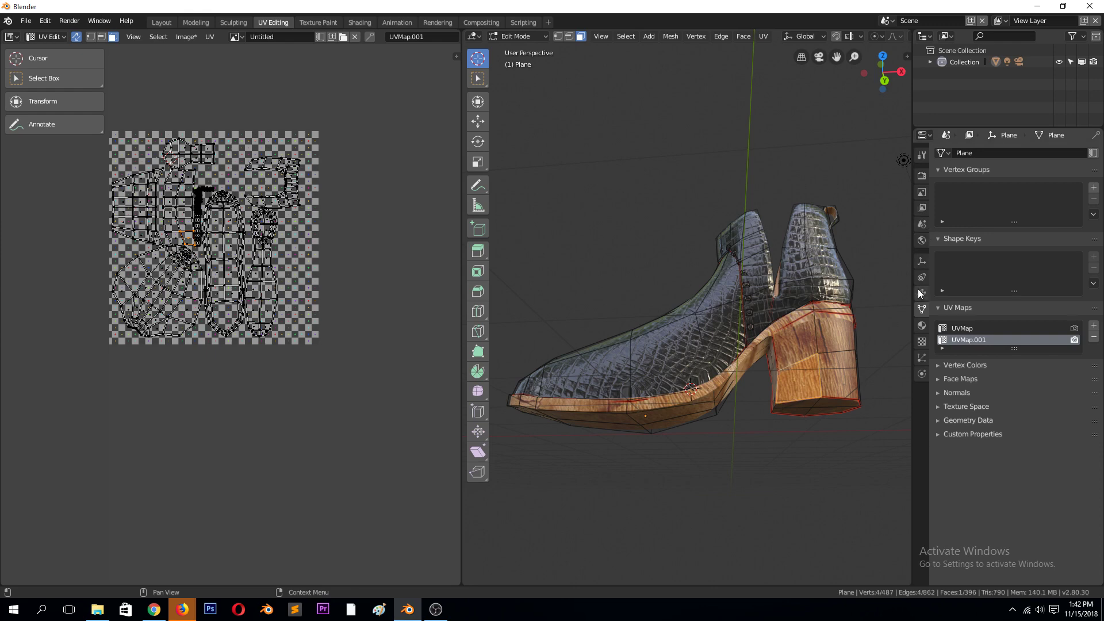
click(921, 326)
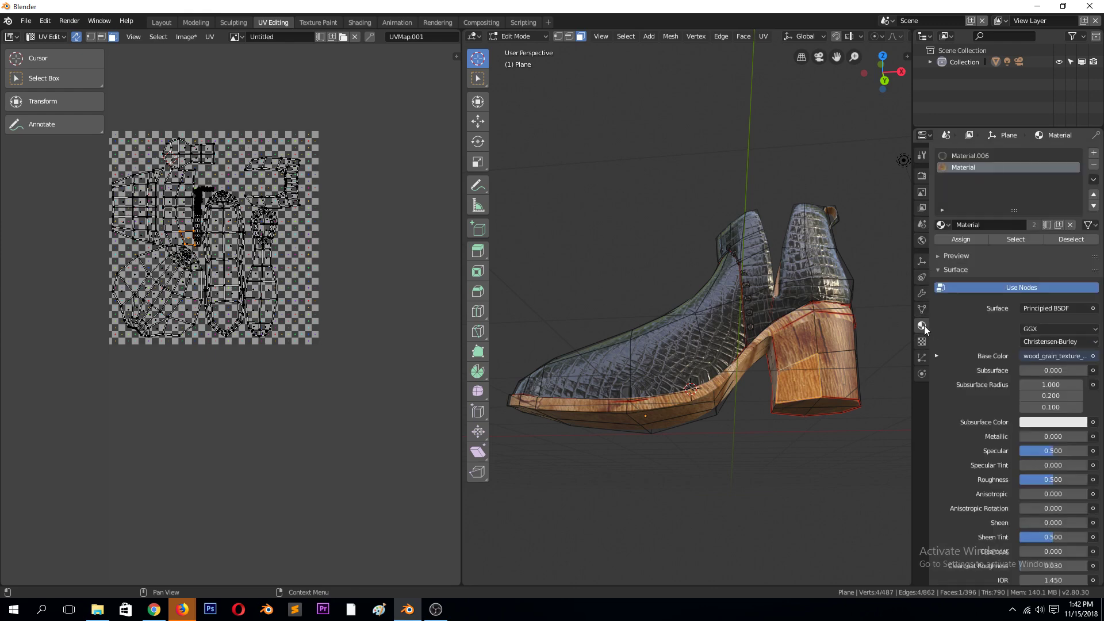
click(1004, 237)
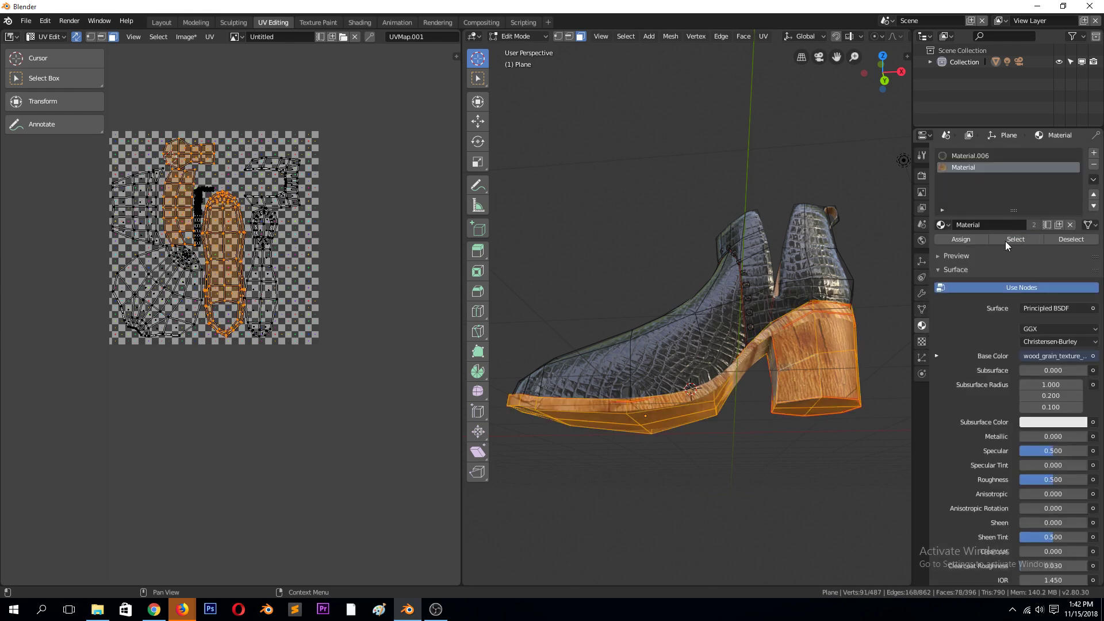
click(922, 294)
click(921, 310)
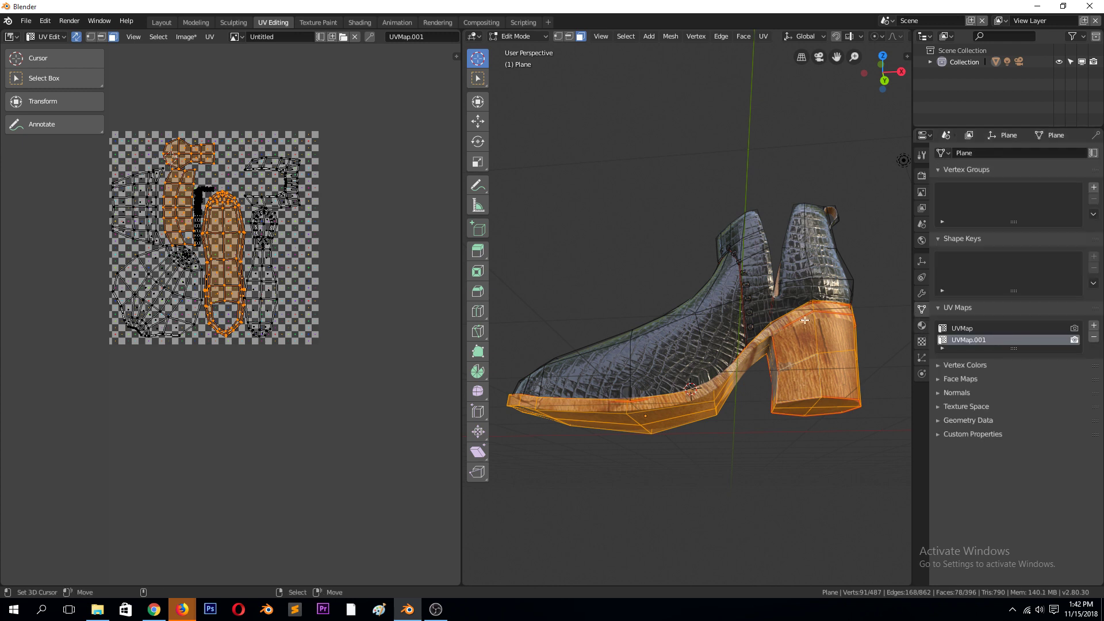
key(i)
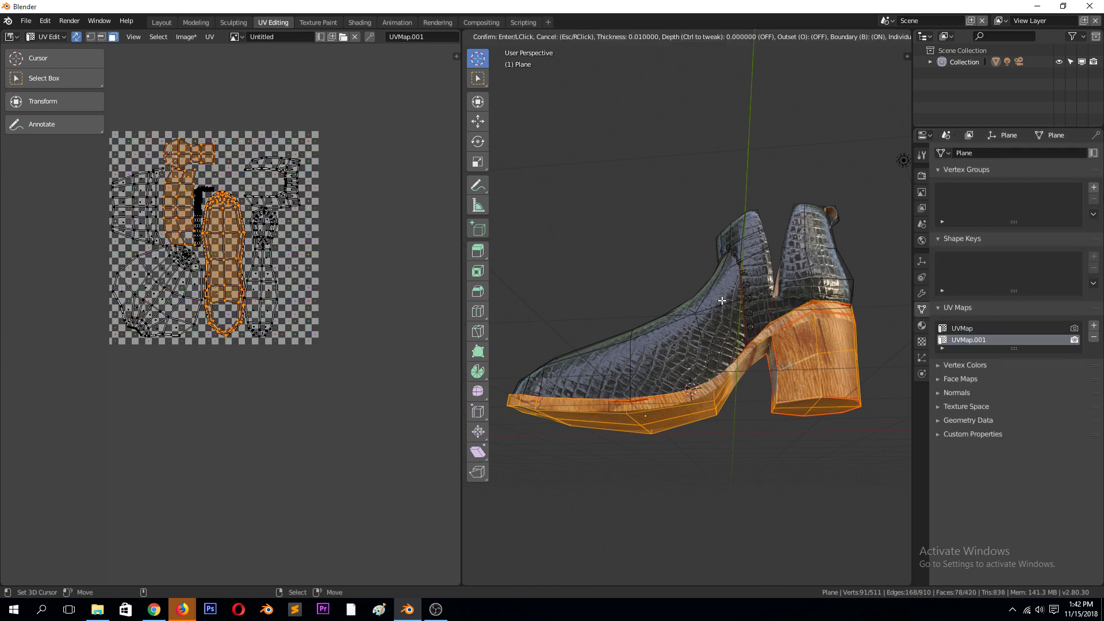
key(Escape)
key(u)
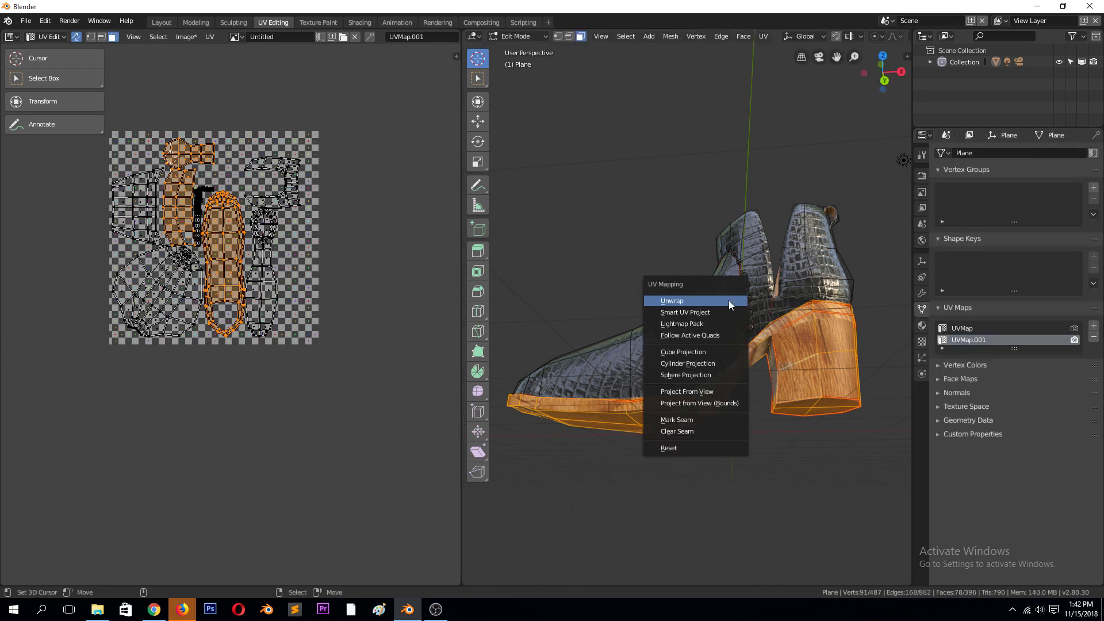
key(ctrl+z)
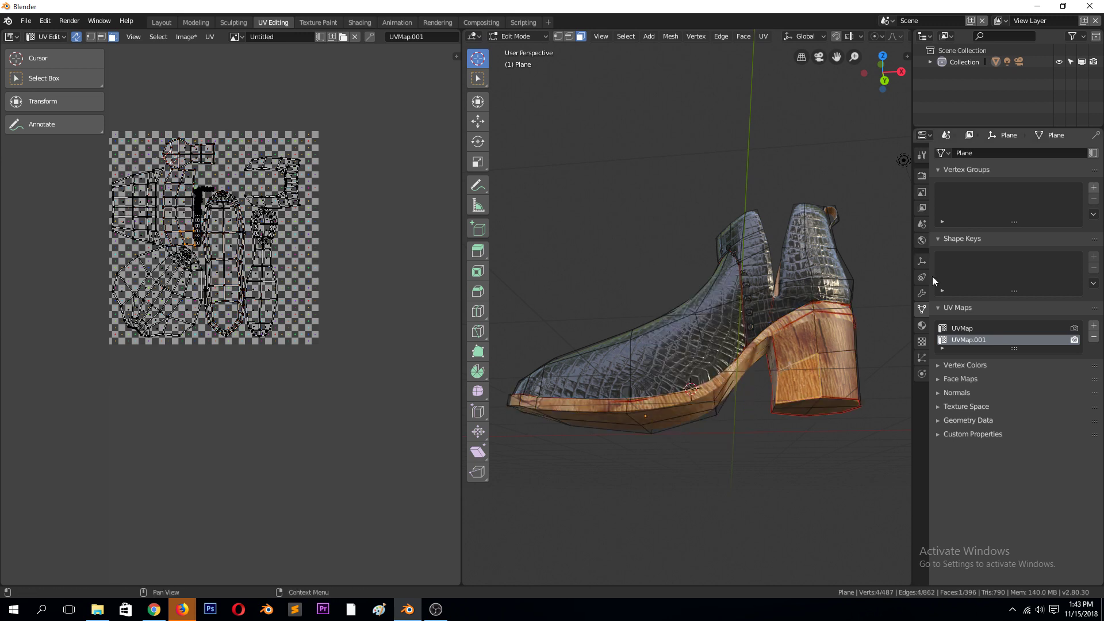
Select all faces assigned to Material through its material slot and unwrap them into UVMap.001
click(922, 325)
click(1015, 239)
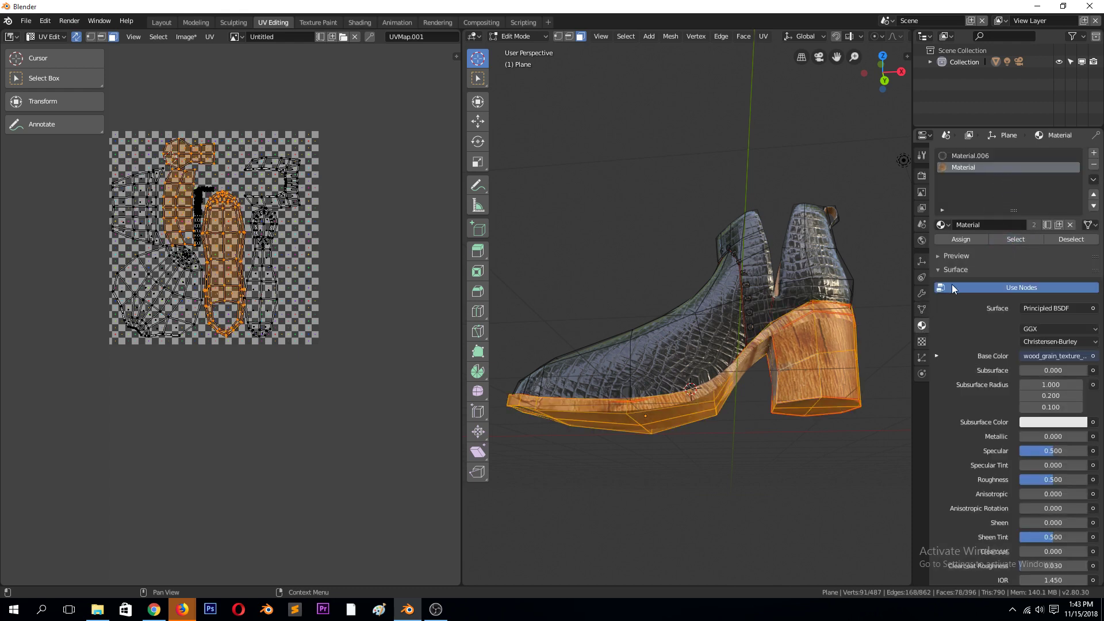
click(921, 294)
key(u)
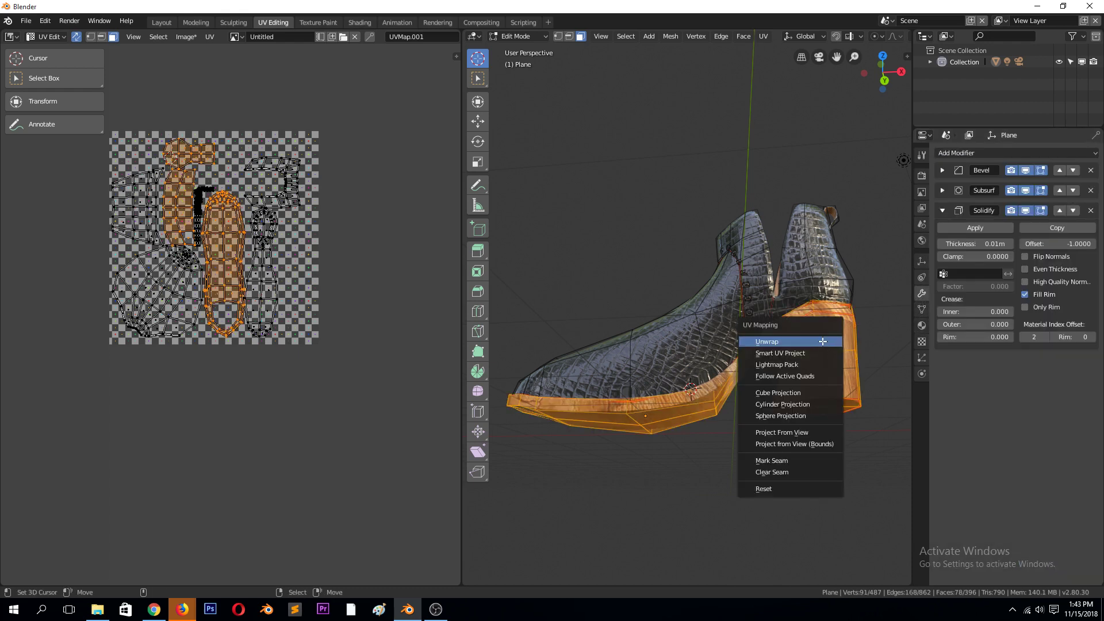
click(822, 341)
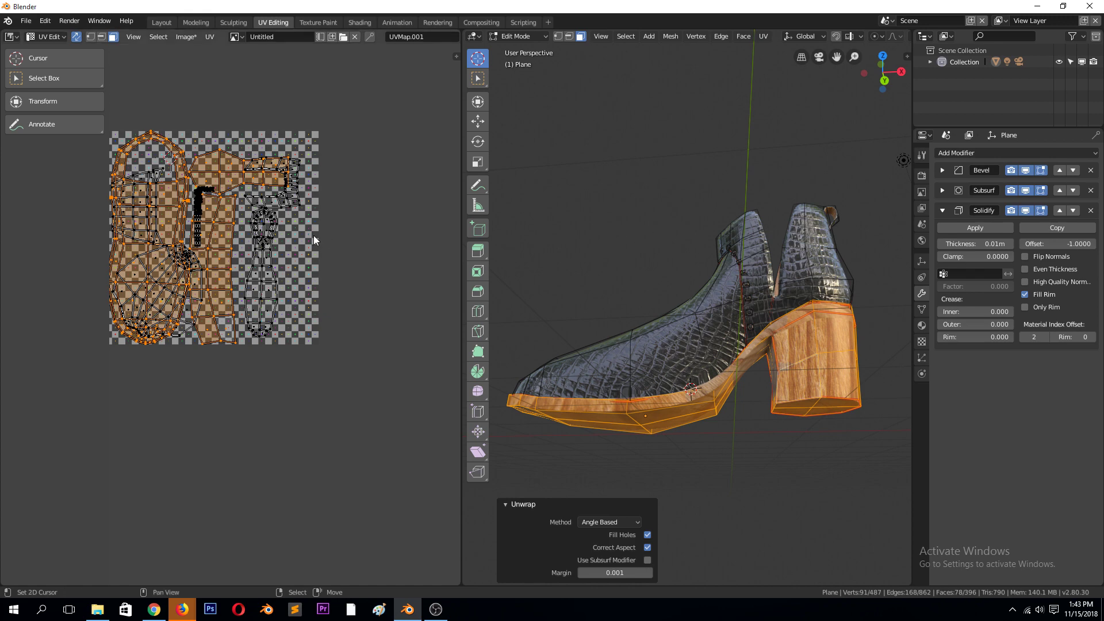
Rotate the sole and heel UVs by 90° and scale them down to about 0.598
text(r90)
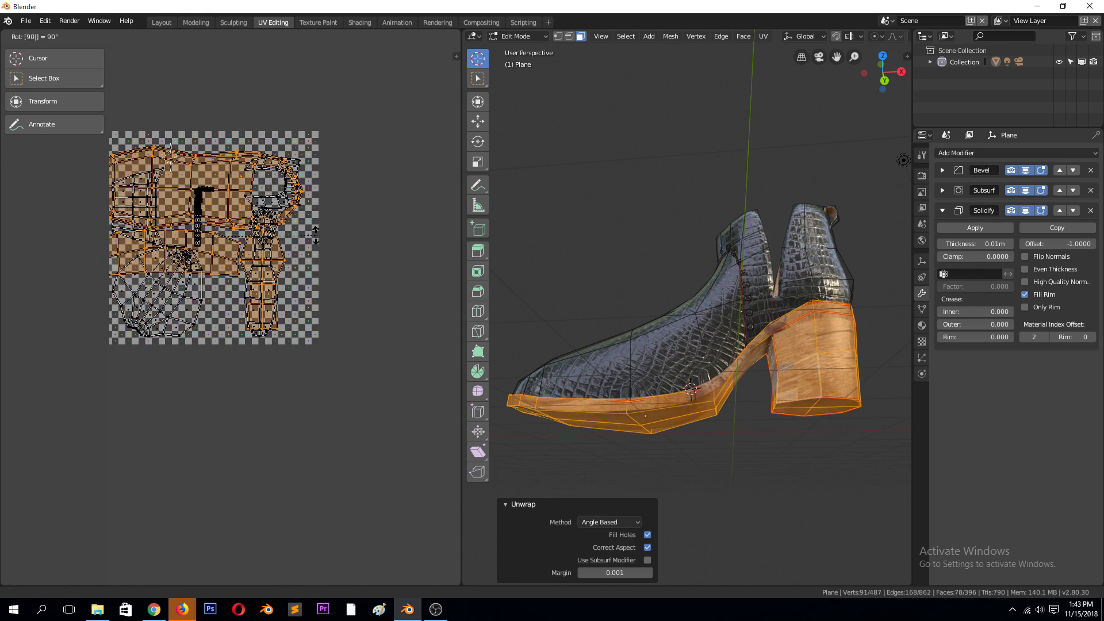
key(Return)
key(s)
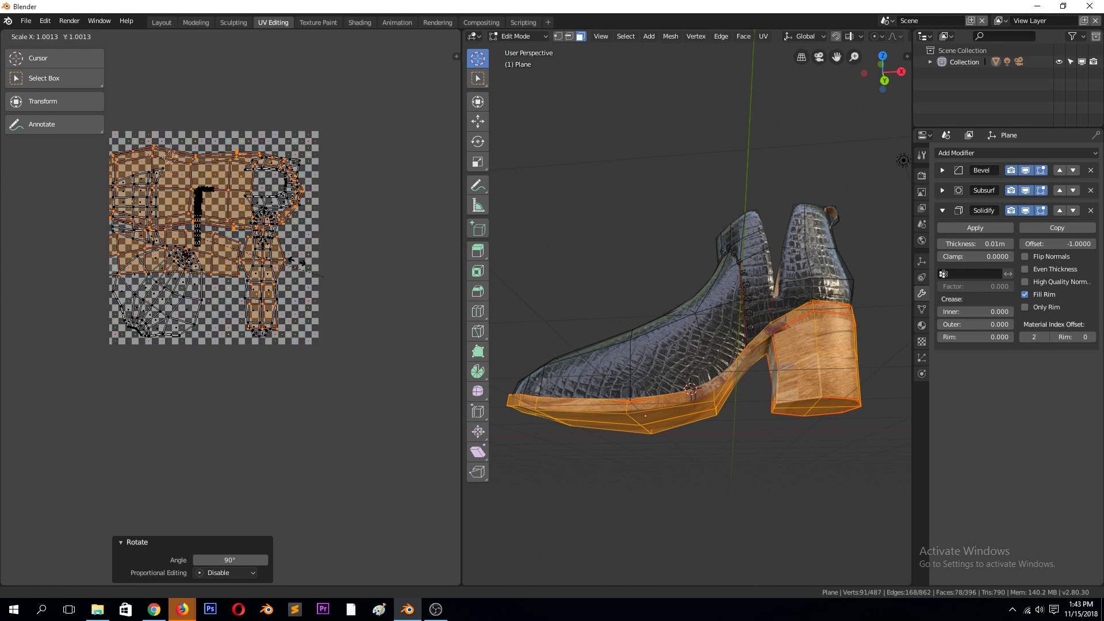
click(362, 254)
Scale the sole and heel UVs back up beyond the texture bounds and check the wood grain in Object Mode
middle_drag(718, 218, 399, 335)
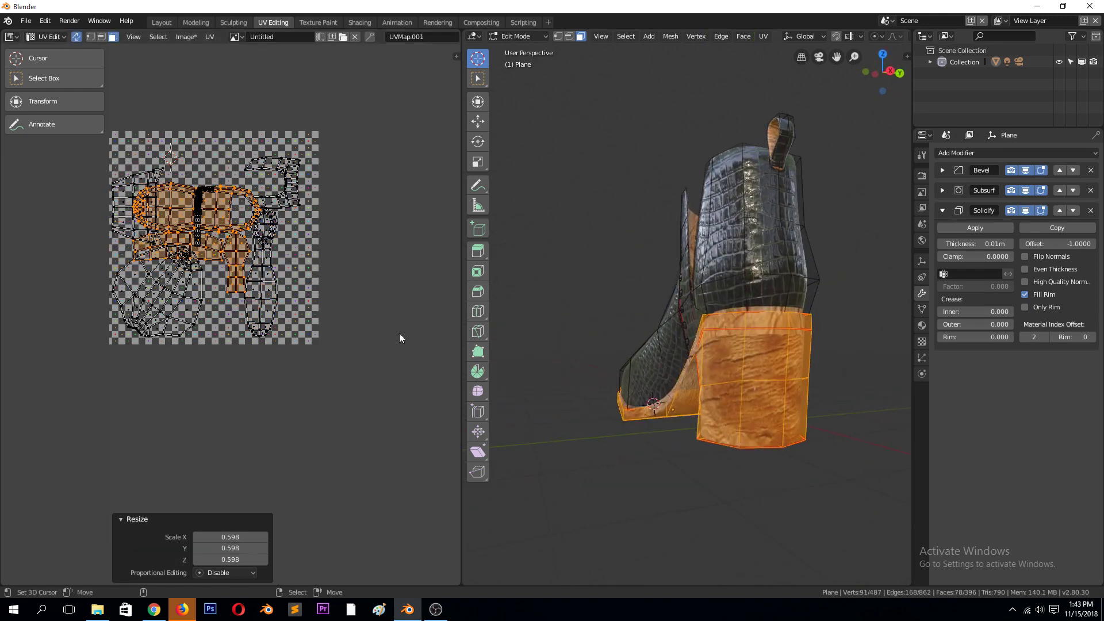
scroll(287, 257, down, 1)
scroll(654, 393, down, 2)
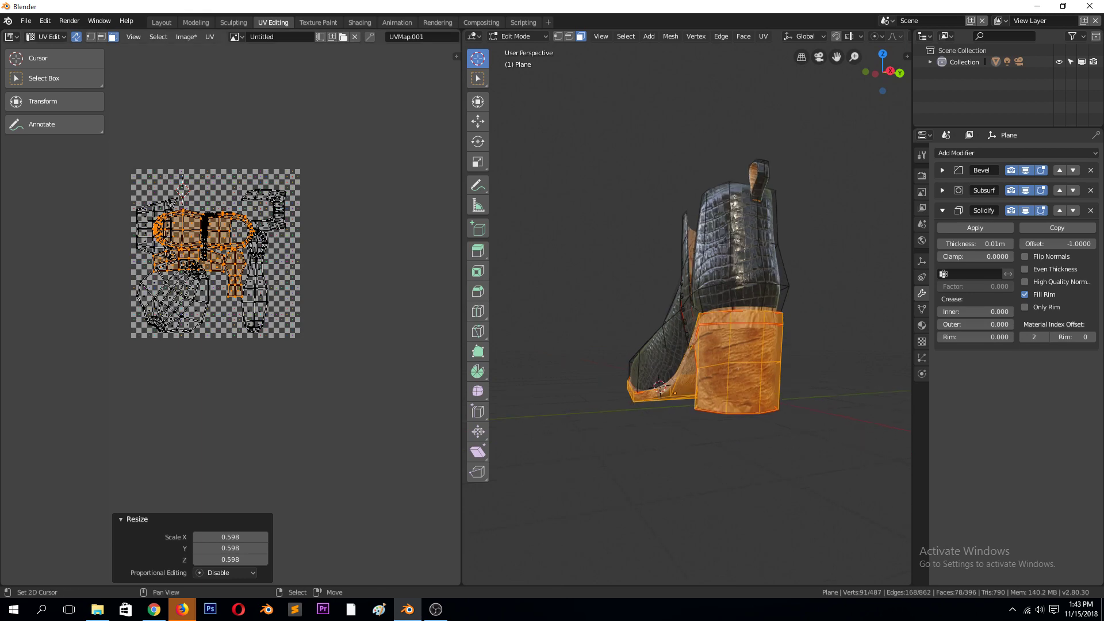
key(s)
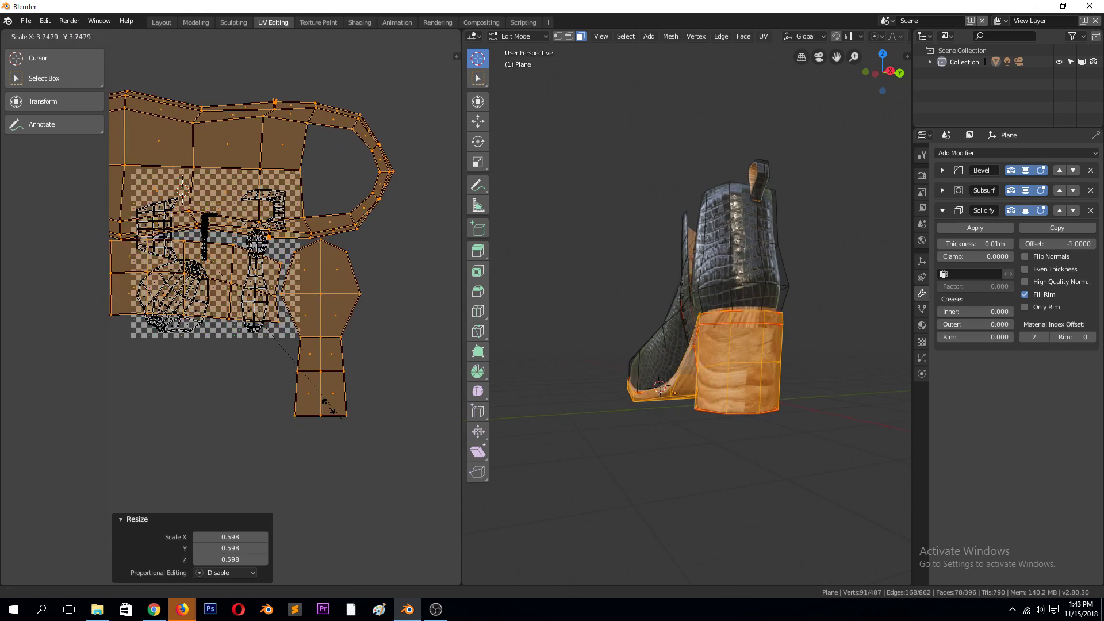
click(303, 367)
middle_drag(644, 350, 765, 391)
key(Tab)
key(Tab)
Rotate the sole and heel UVs by about -19.4° and scale them to about 0.76
key(r)
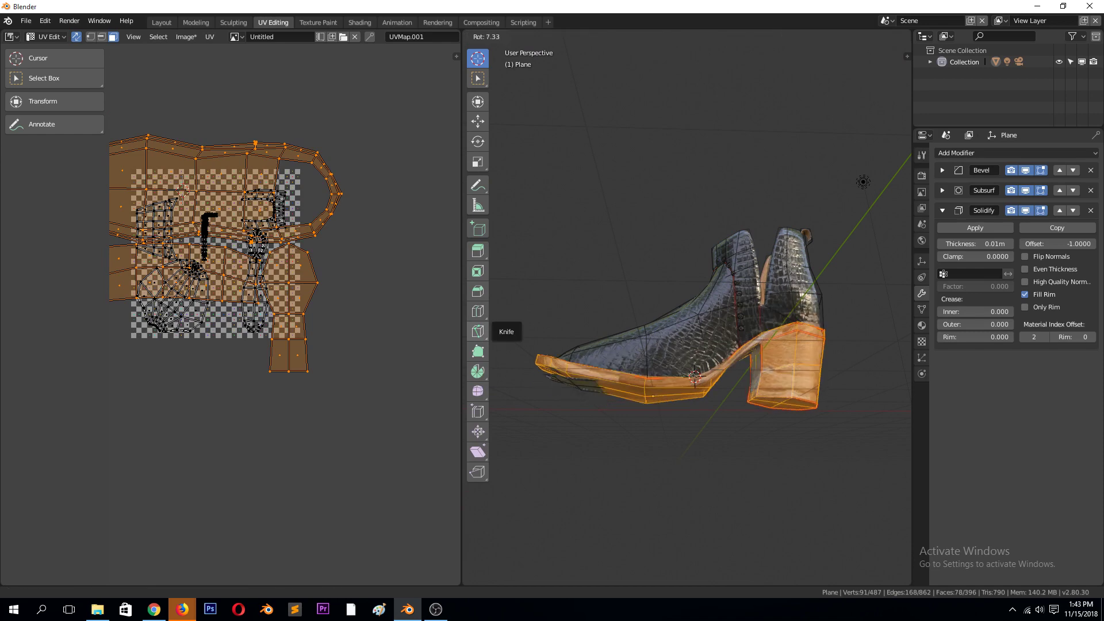
key(Escape)
key(r)
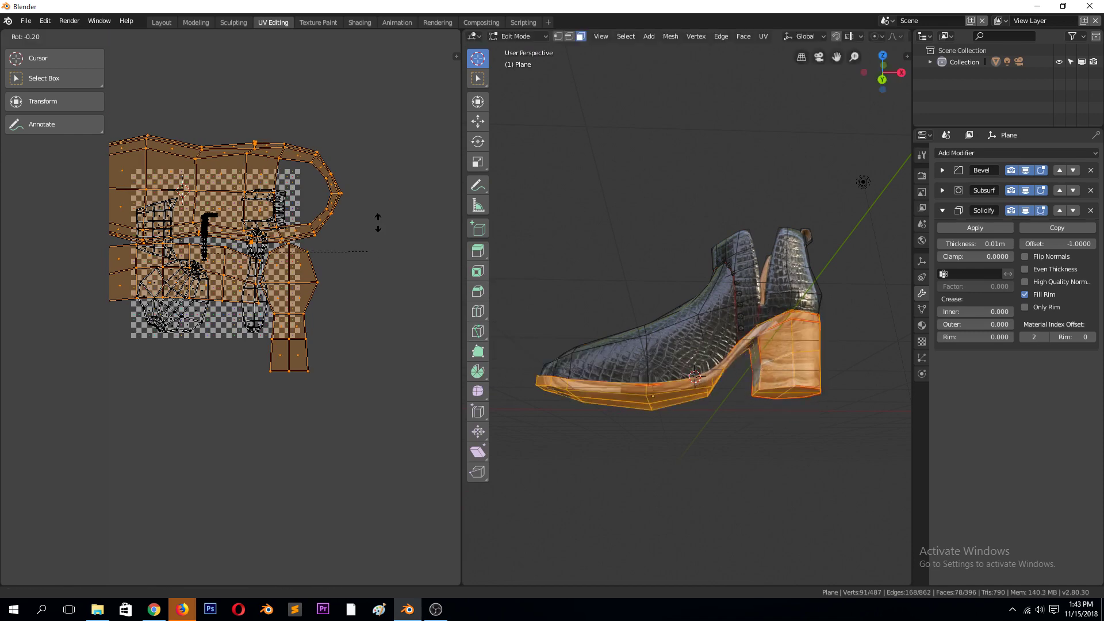
click(386, 186)
key(s)
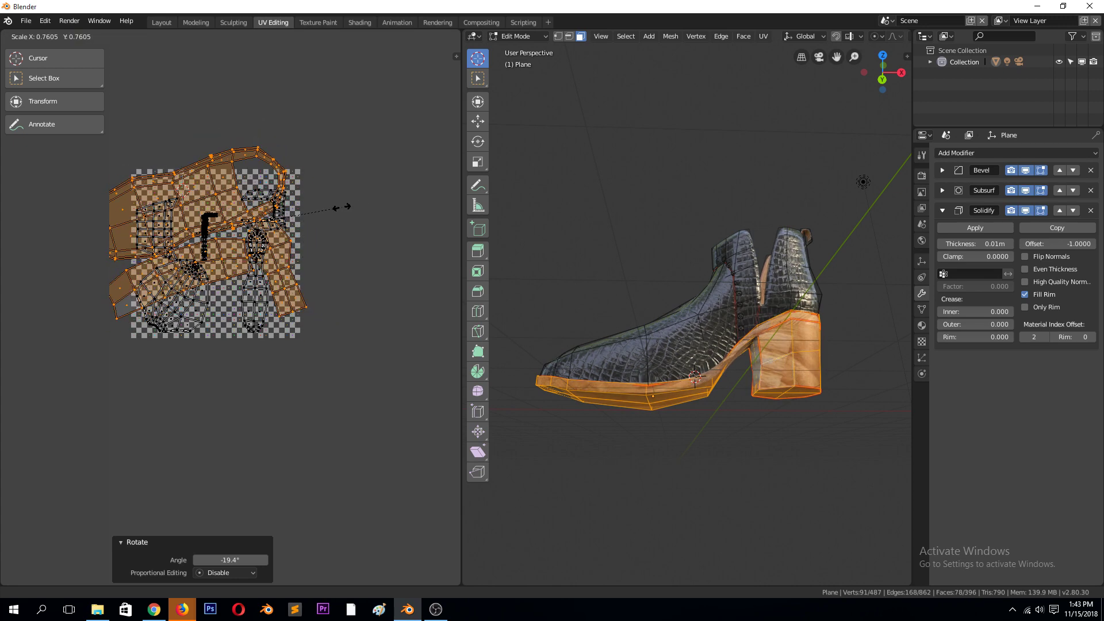
click(340, 208)
Inspect the wood grain in Object Mode, return to Edit Mode and display the wood_grain_texture image behind the UVs
key(Tab)
middle_drag(607, 297, 642, 334)
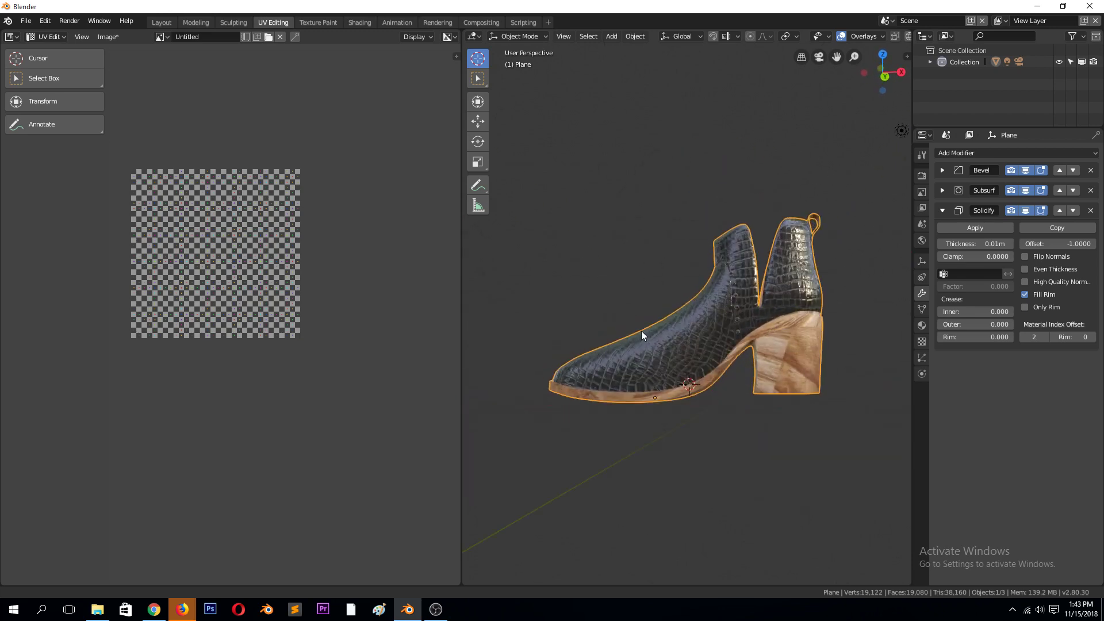
middle_drag(758, 366, 733, 326)
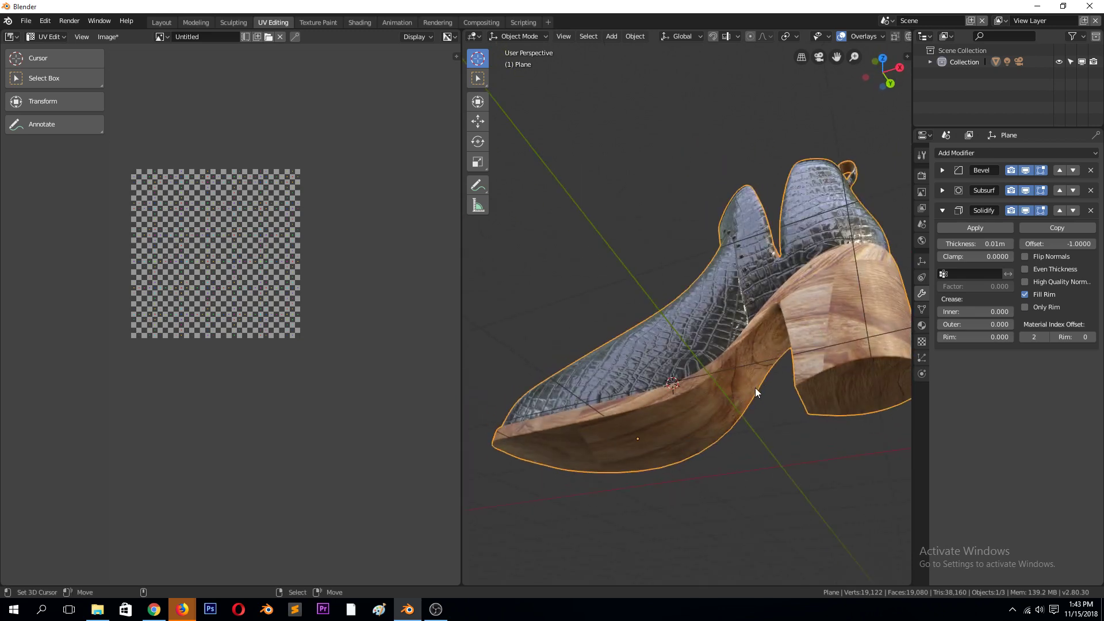
middle_drag(754, 387, 783, 354)
key(Tab)
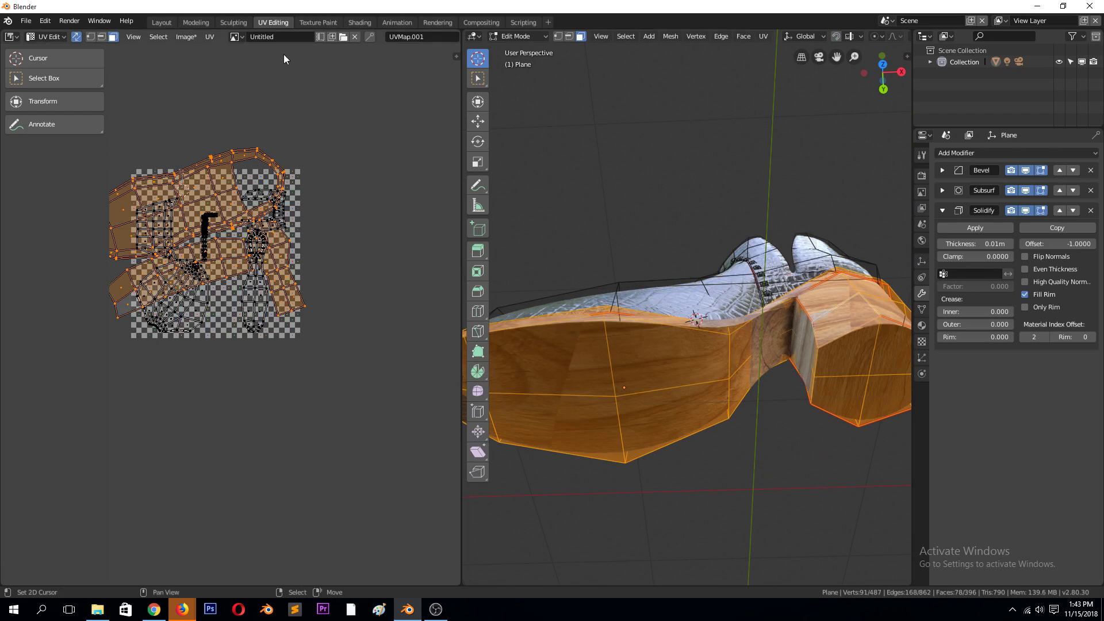
click(234, 36)
click(269, 146)
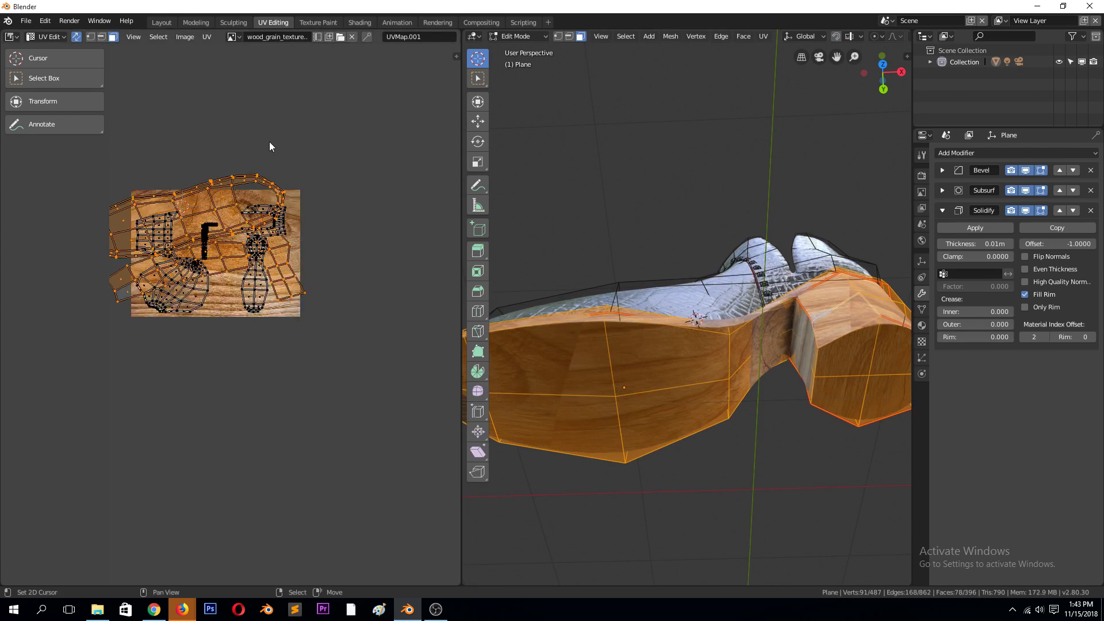
scroll(241, 244, up, 3)
scroll(223, 236, down, 1)
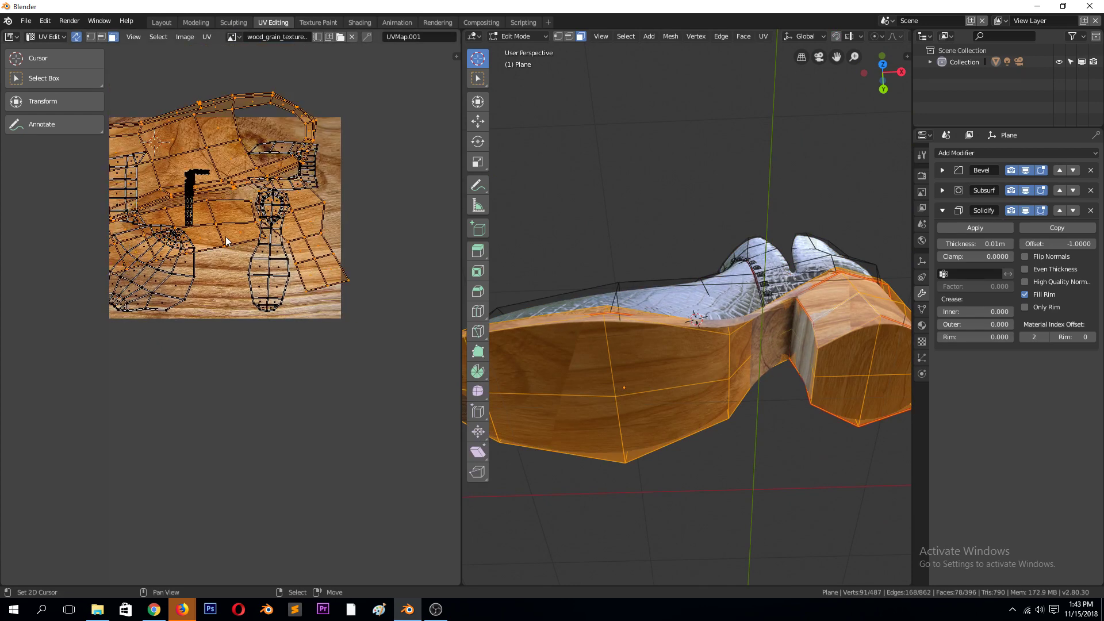
Hide the unselected faces from the UV editor
key(shift+h)
scroll(212, 221, down, 1)
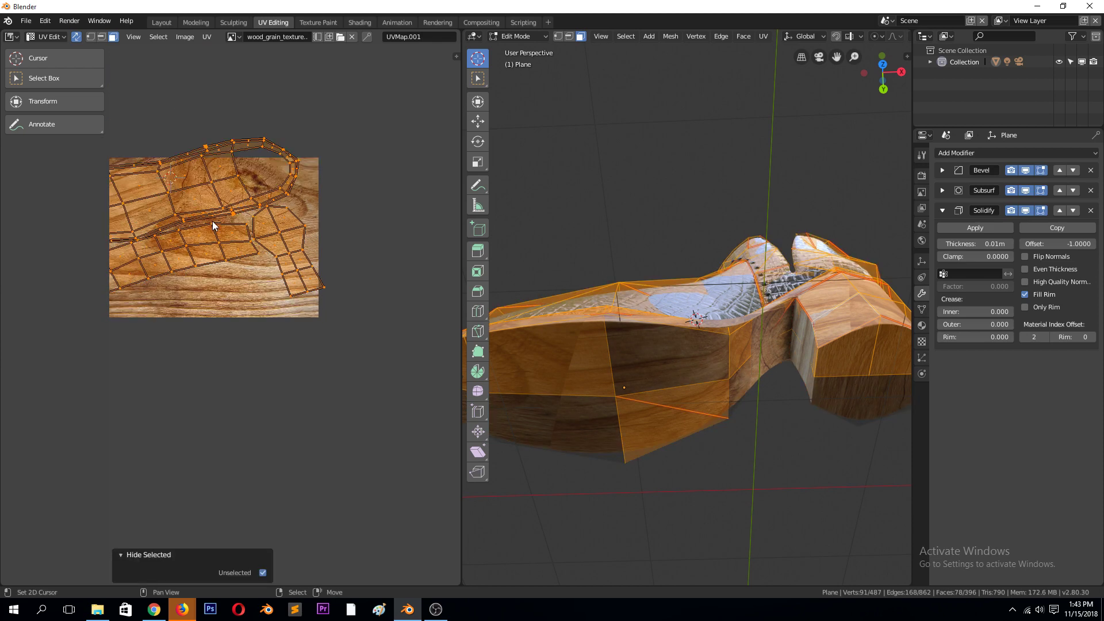
middle_drag(803, 301, 850, 311)
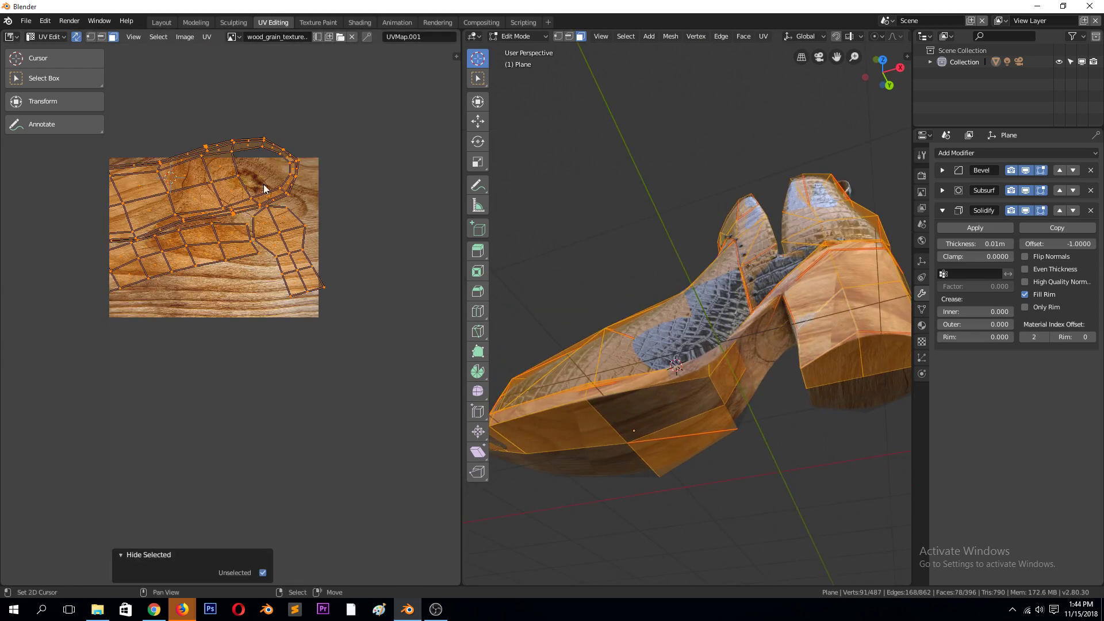
Try to isolate the heel faces with linked selection and a face loop selection
click(836, 291)
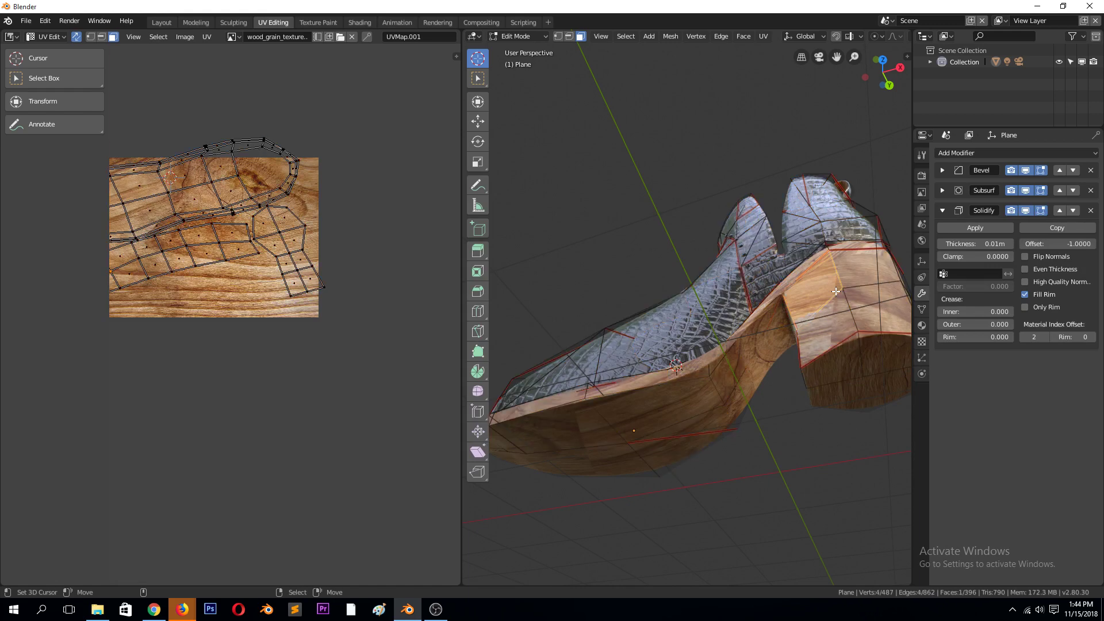
key(l)
middle_drag(822, 306, 815, 389)
click(798, 362)
alt+click(797, 366)
Switch to the front view in wireframe shading, clear the selection and circle-select the heel's side faces
key(KP_1)
key(z)
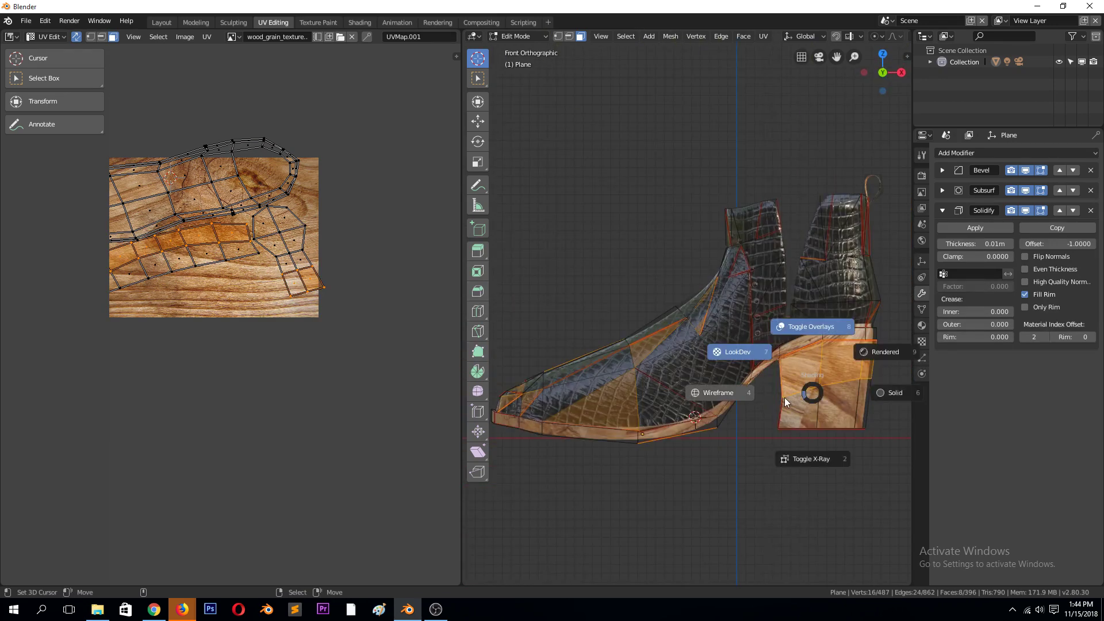
click(741, 386)
key(alt+a)
key(c)
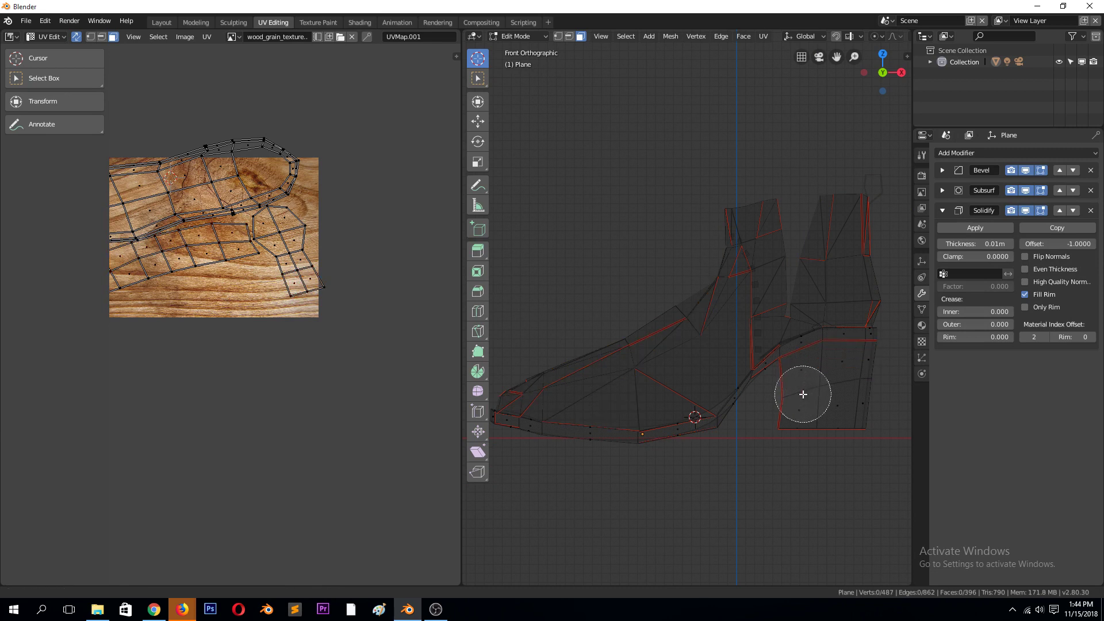
mouse_move(803, 394)
mouse_down()
mouse_move(840, 381)
mouse_move(854, 389)
mouse_up()
key(Escape)
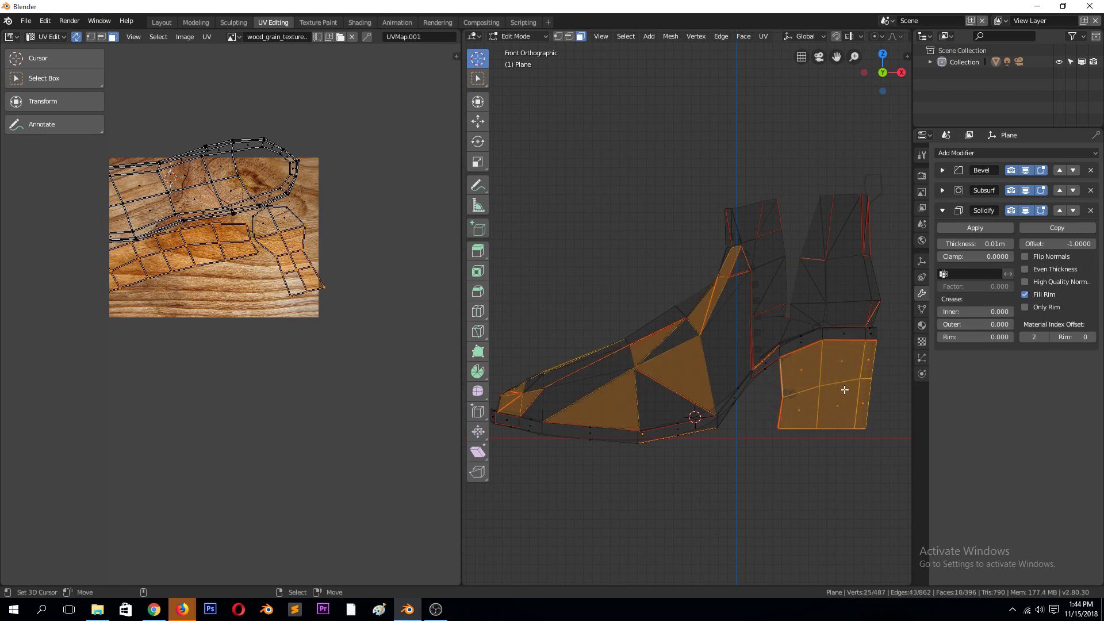
Check the heel selection from behind and reveal all hidden faces from the UV editor
mouse_move(843, 387)
middle_down()
mouse_move(748, 398)
mouse_move(745, 381)
middle_up()
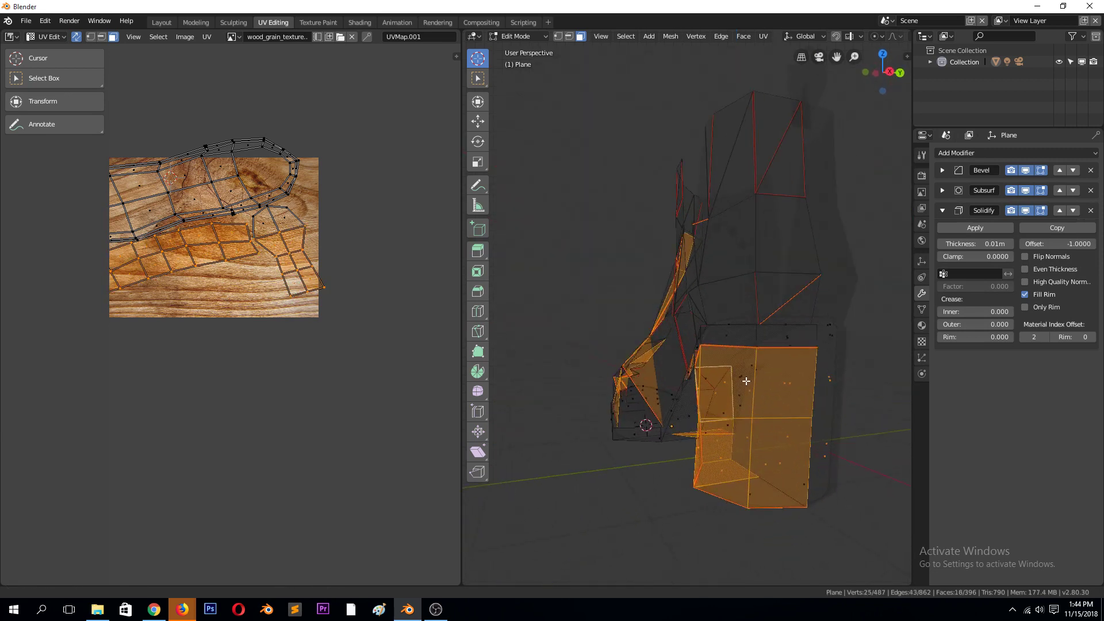
scroll(244, 148, down, 5)
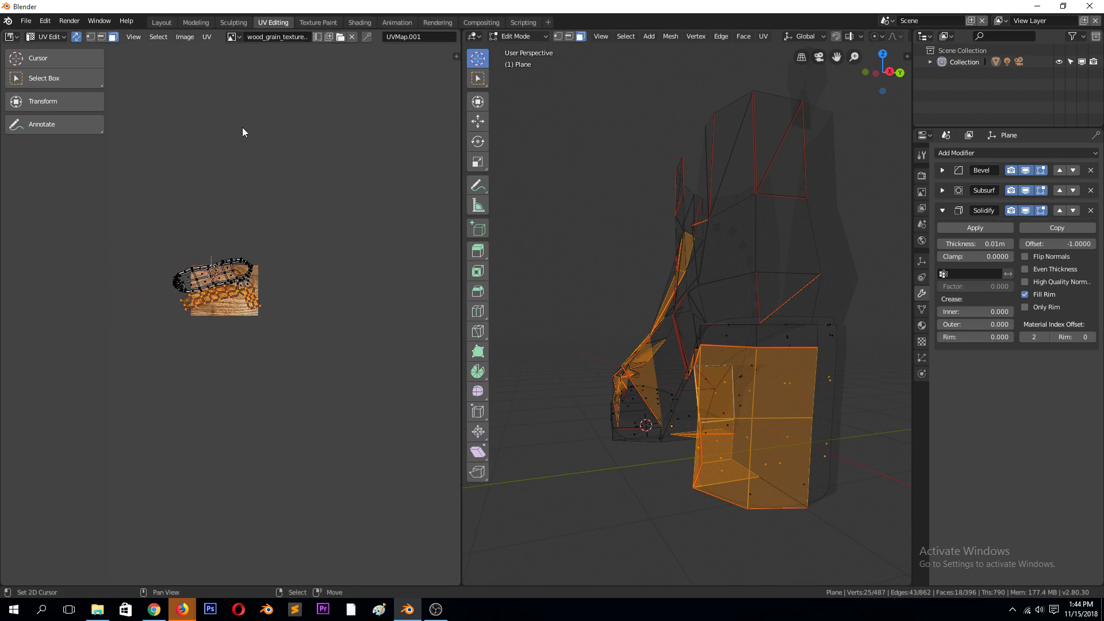
click(207, 36)
key(alt+h)
scroll(204, 269, up, 4)
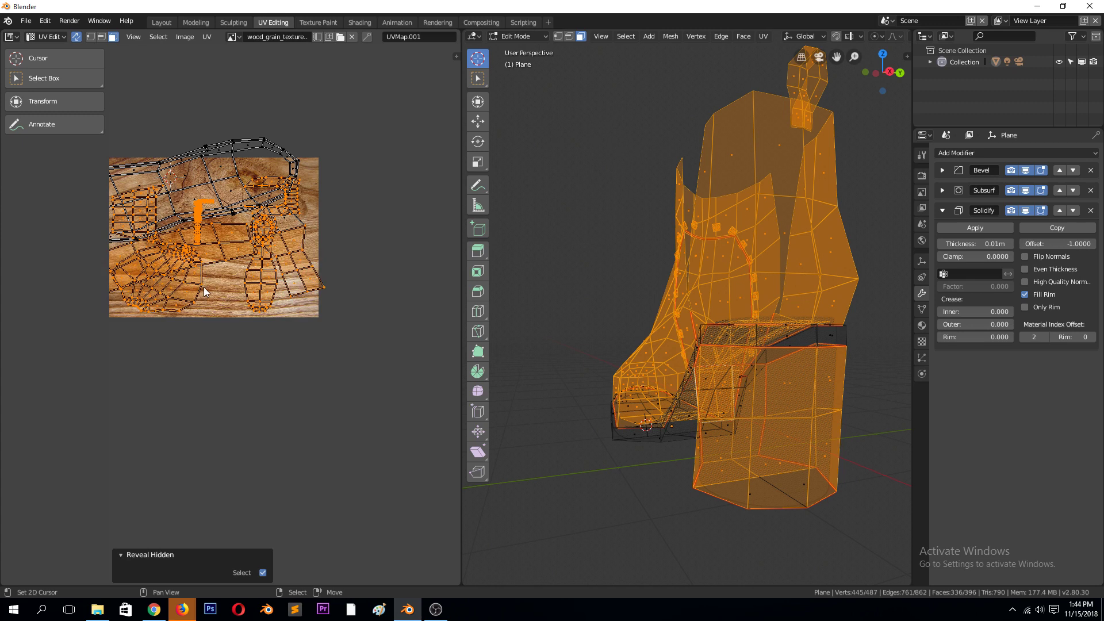
Reduce the selection to a single face and turn off UV sync selection
click(257, 290)
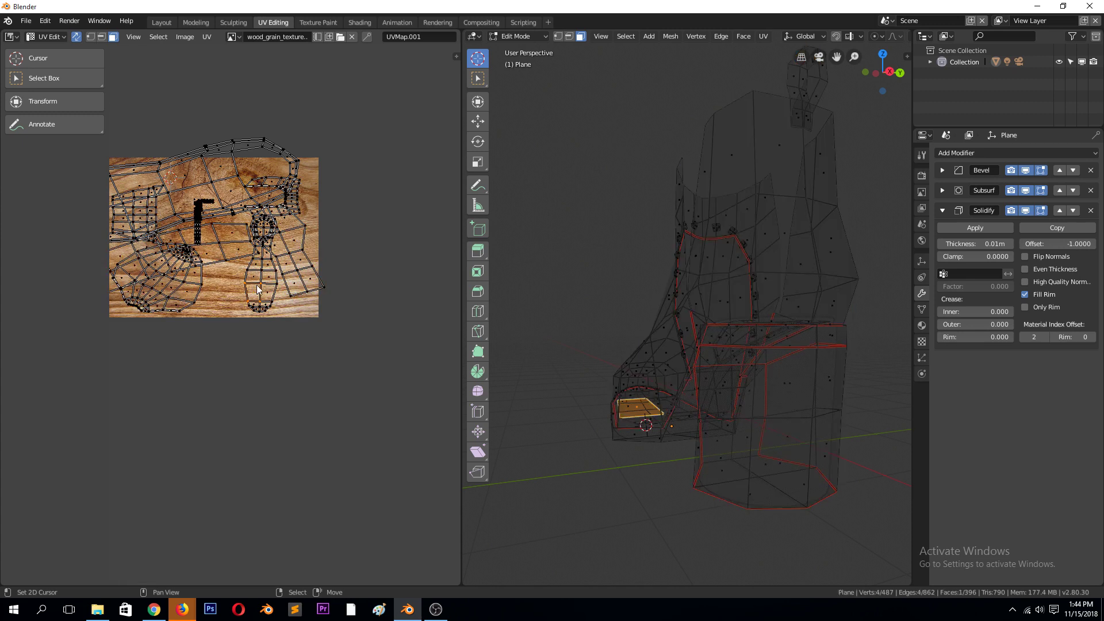
click(131, 38)
click(76, 36)
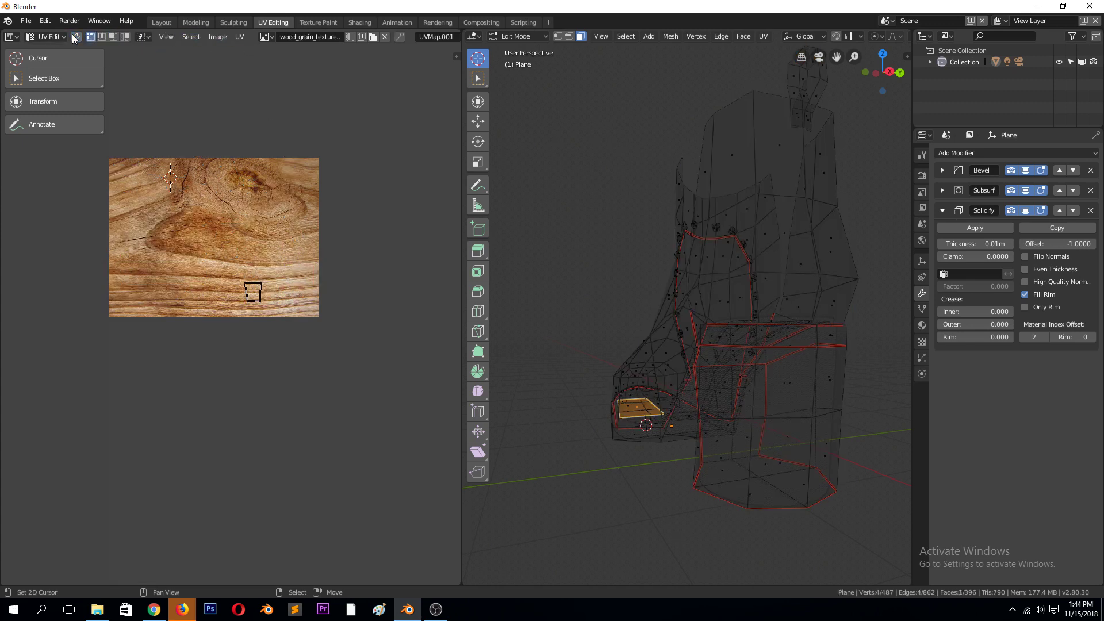
Select a bottom face of the heel, switch to the front view and circle-select all the heel's faces
click(806, 466)
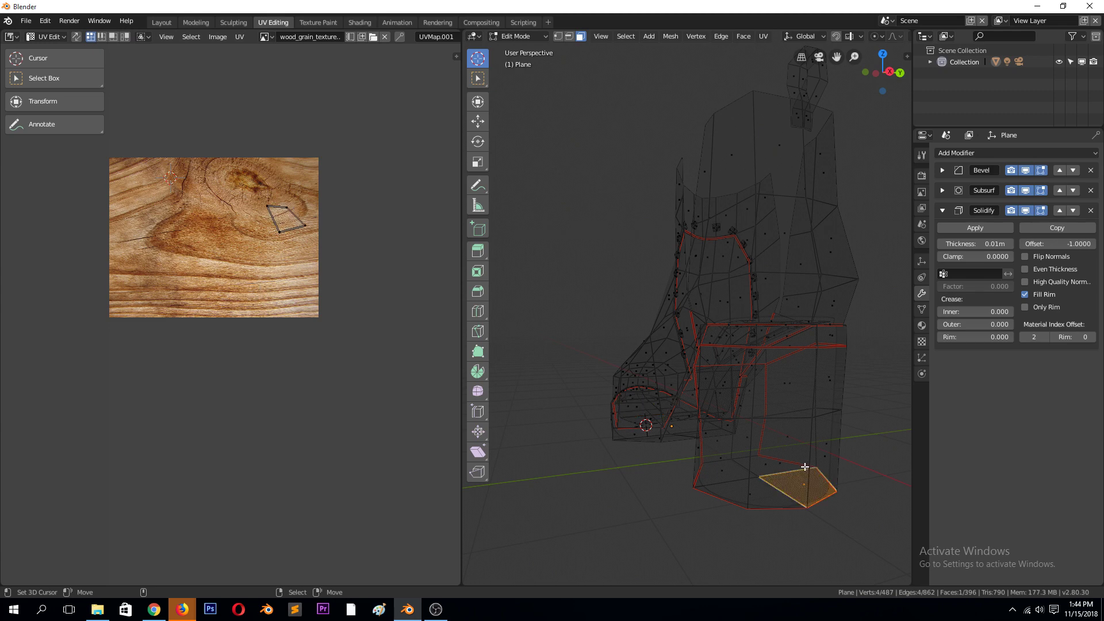
key(KP_1)
key(c)
scroll(804, 405, down, 3)
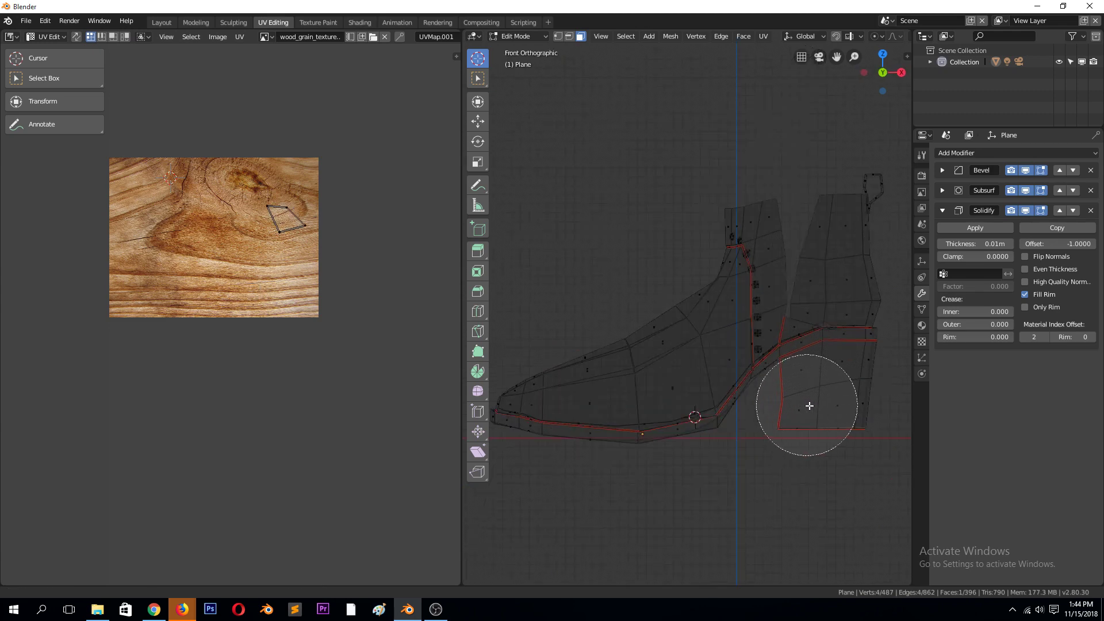
drag(806, 408, 845, 397)
right_click(847, 398)
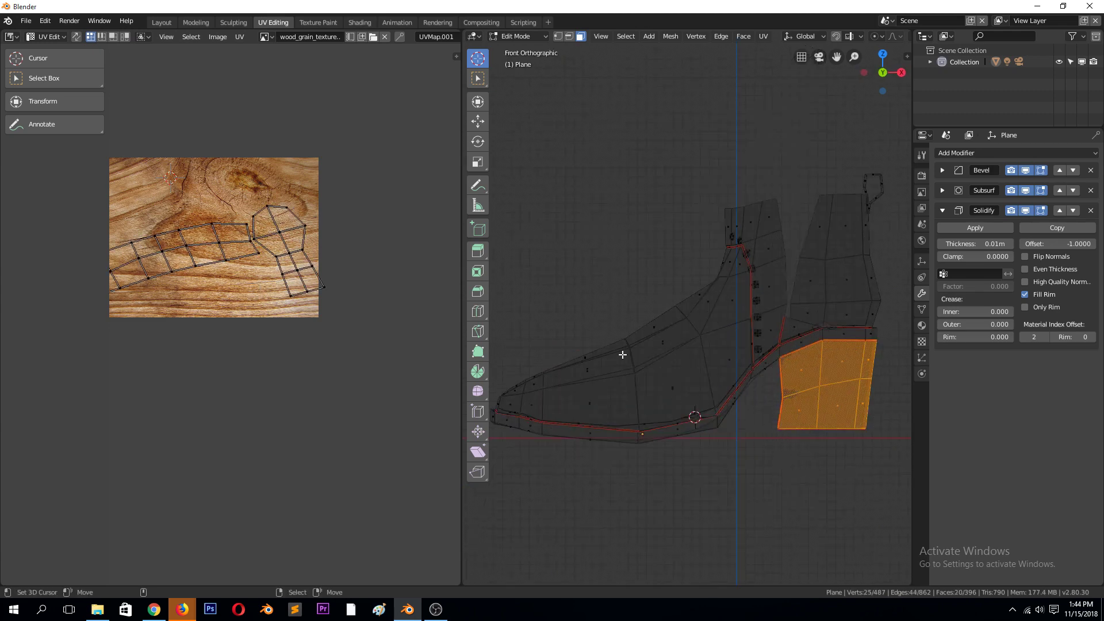
Switch the 3D viewport from wireframe to LookDev shading
scroll(326, 250, down, 2)
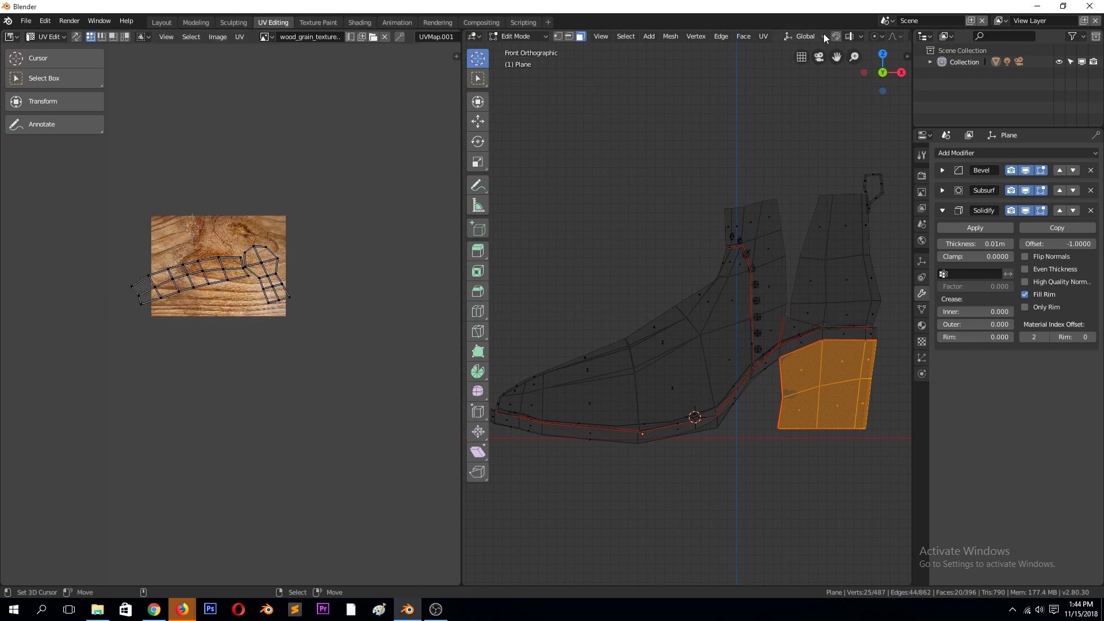
scroll(840, 38, down, 5)
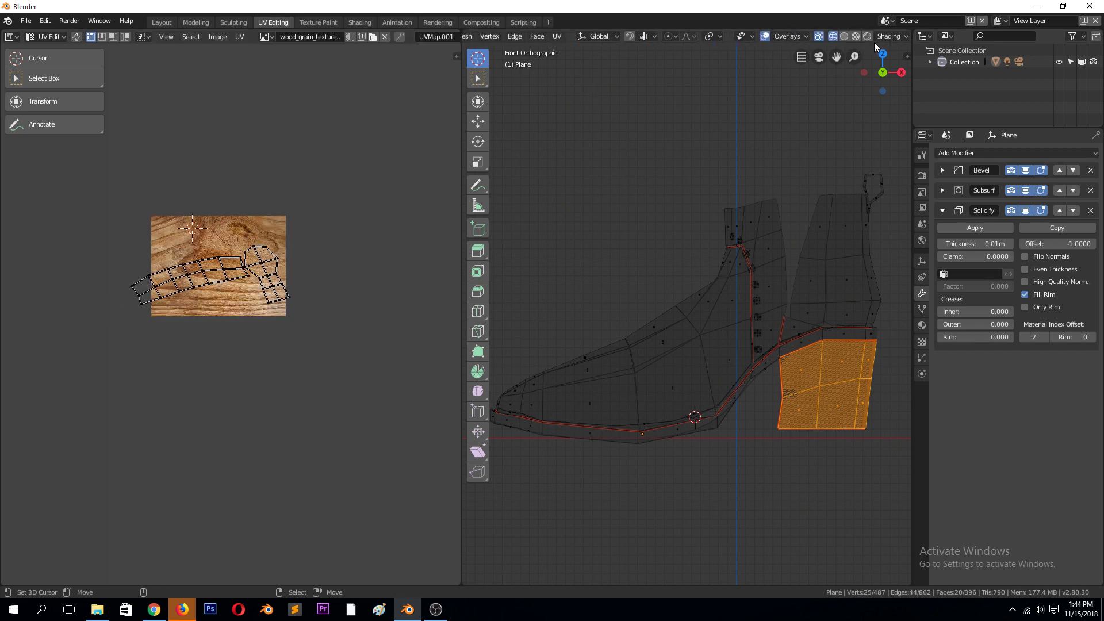
click(854, 37)
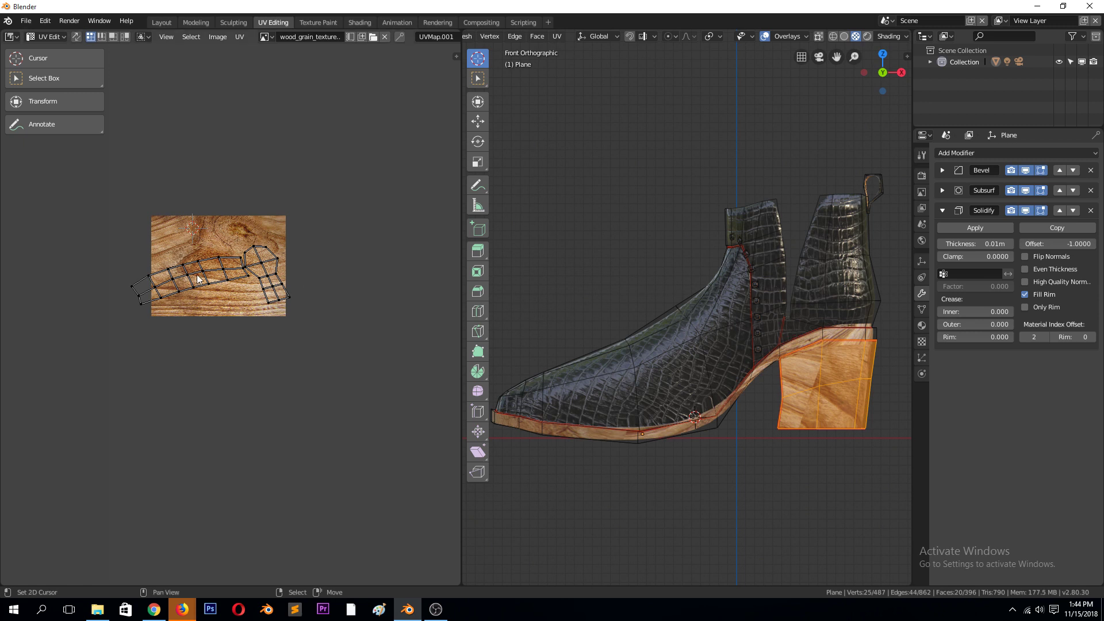
Select only the heel's side UV island, move it 0.211 m in X and 0.383 m in Y, and rotate it 16°
scroll(198, 279, up, 3)
key(ctrl+z)
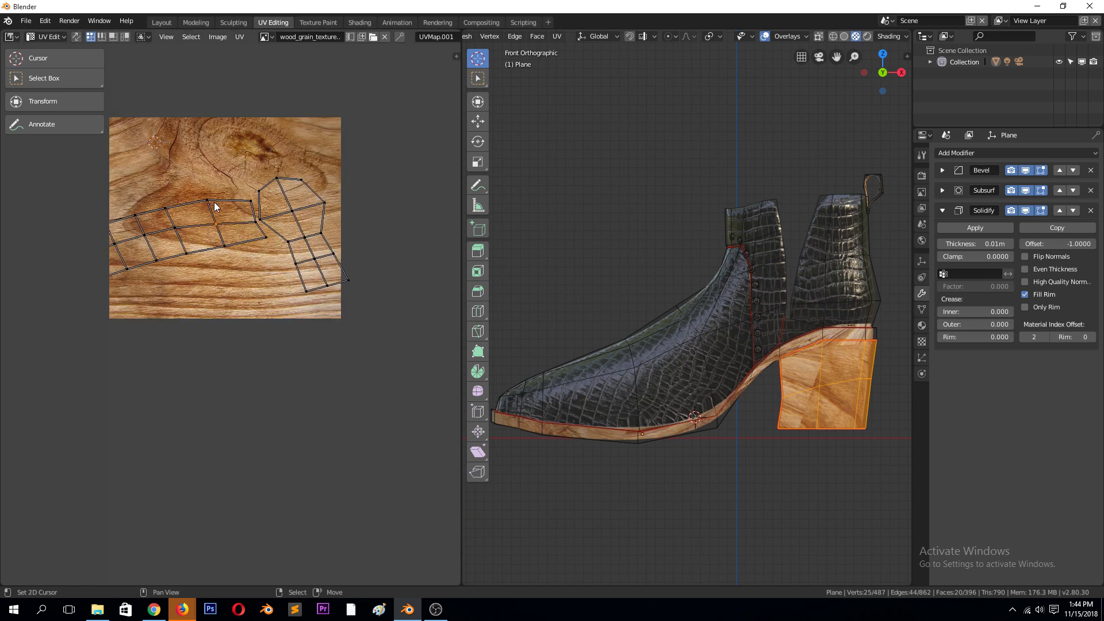
scroll(259, 234, down, 3)
key(alt+a)
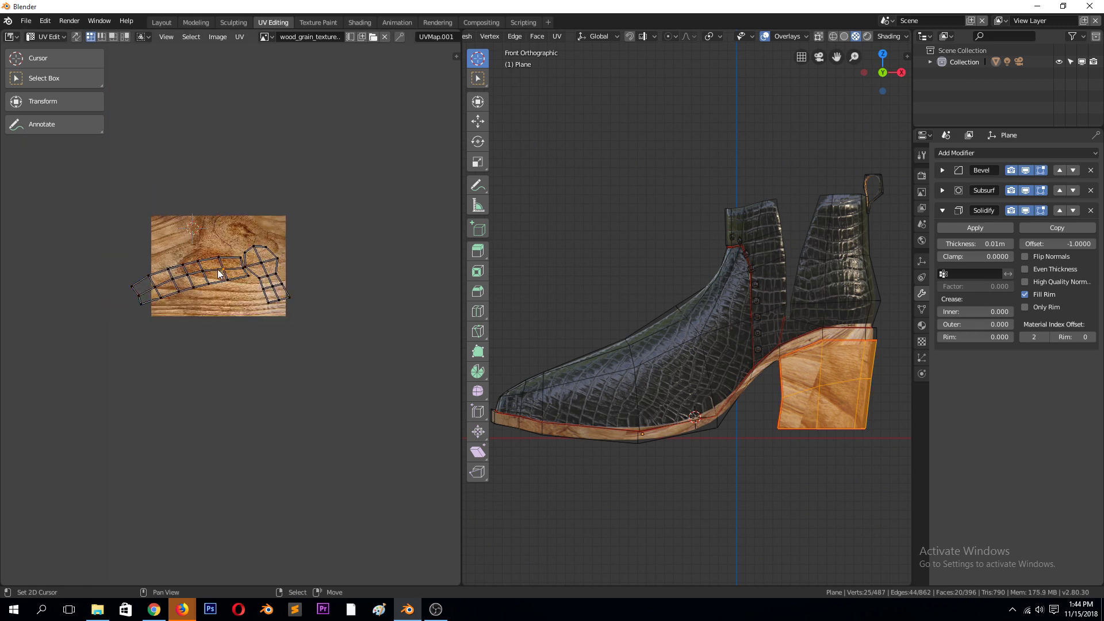
right_click(207, 283)
key(g)
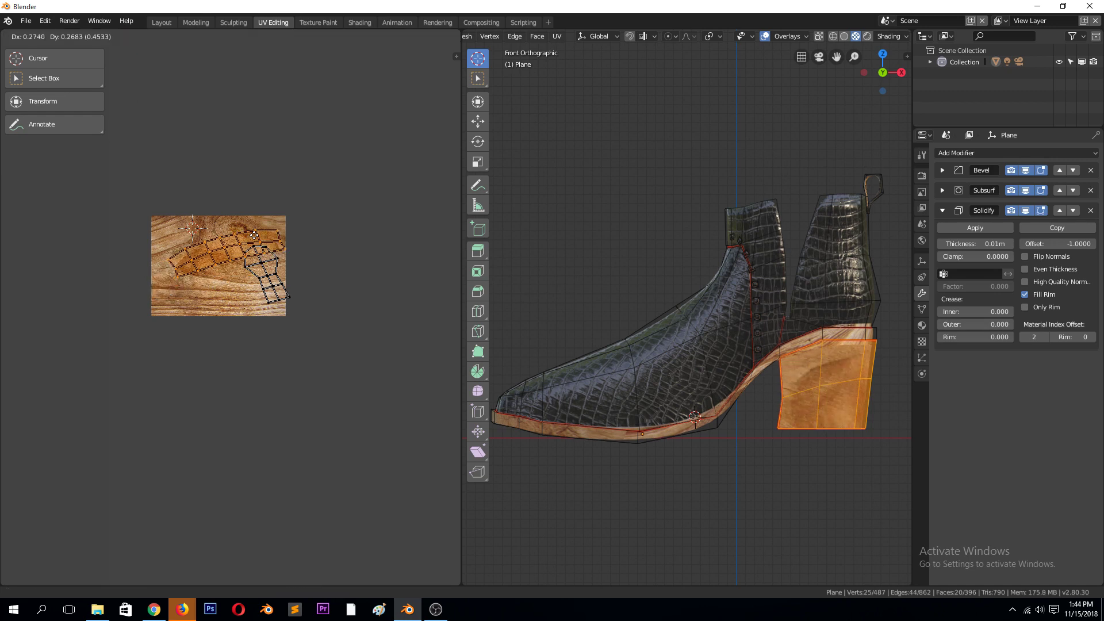
click(284, 218)
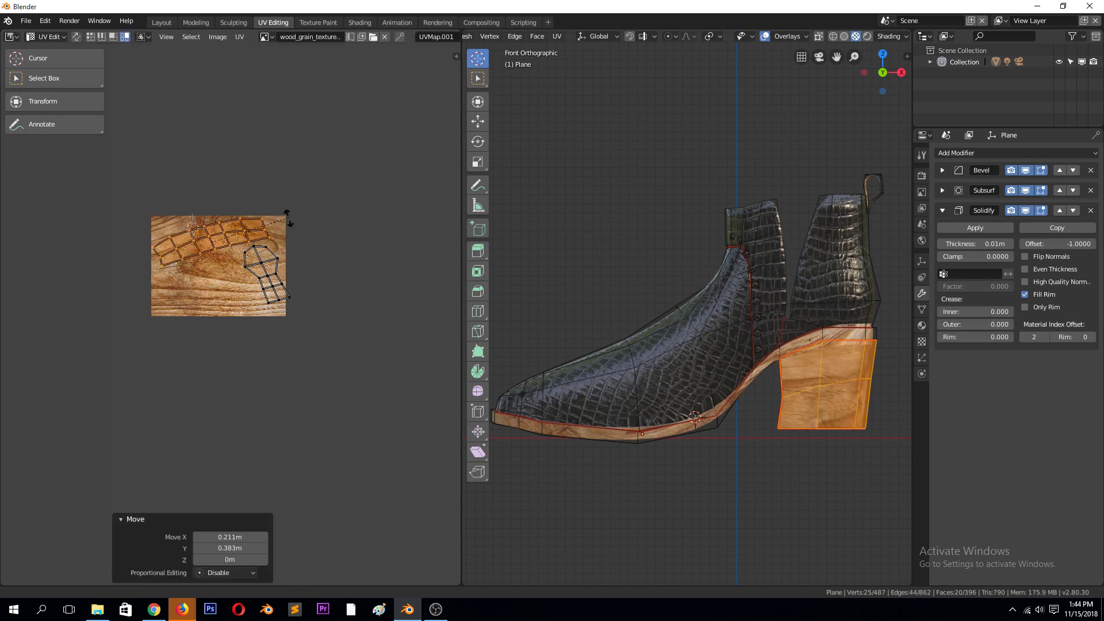
key(r)
key(Escape)
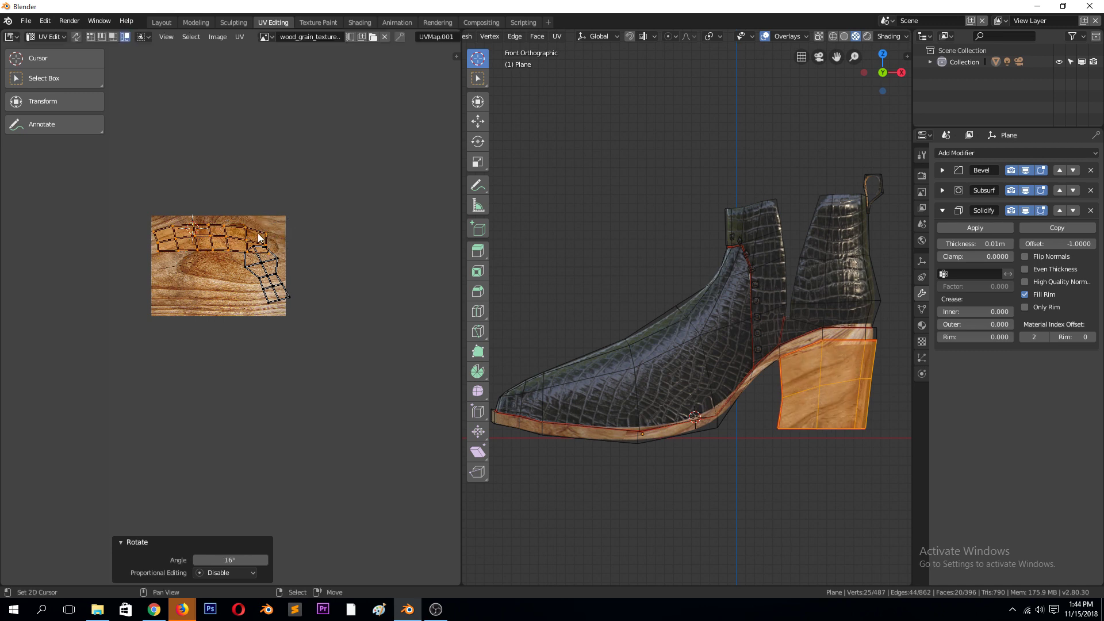
Move the heel's side UV island 0.0913 m in X and 0.0171 m in Y, and scale it 1.965 along Y
key(g)
click(253, 270)
key(s)
key(y)
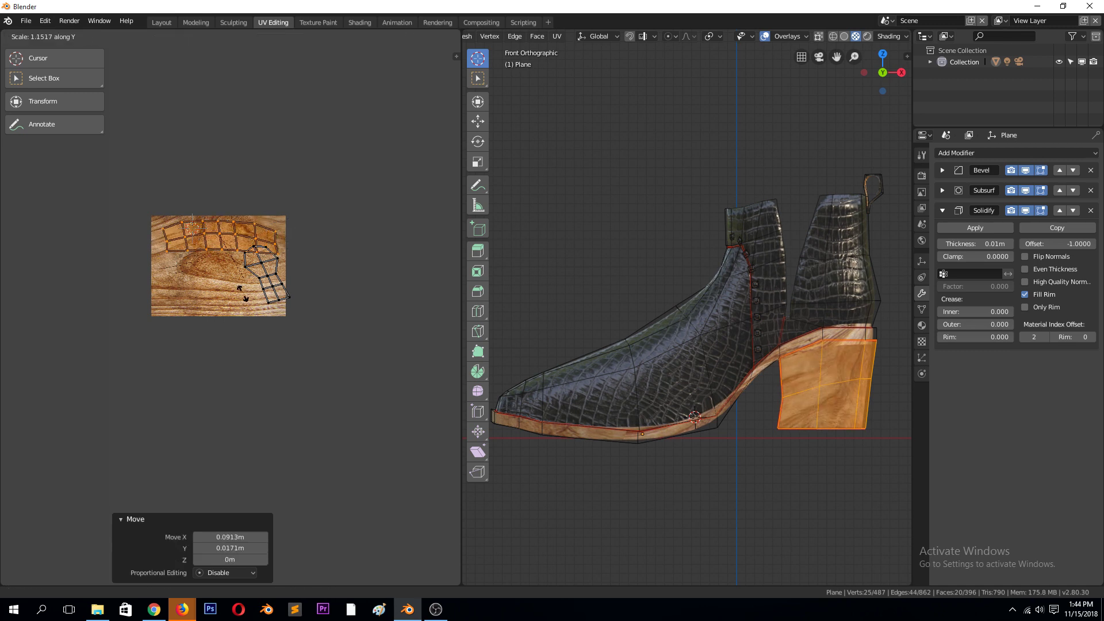
click(245, 317)
key(Tab)
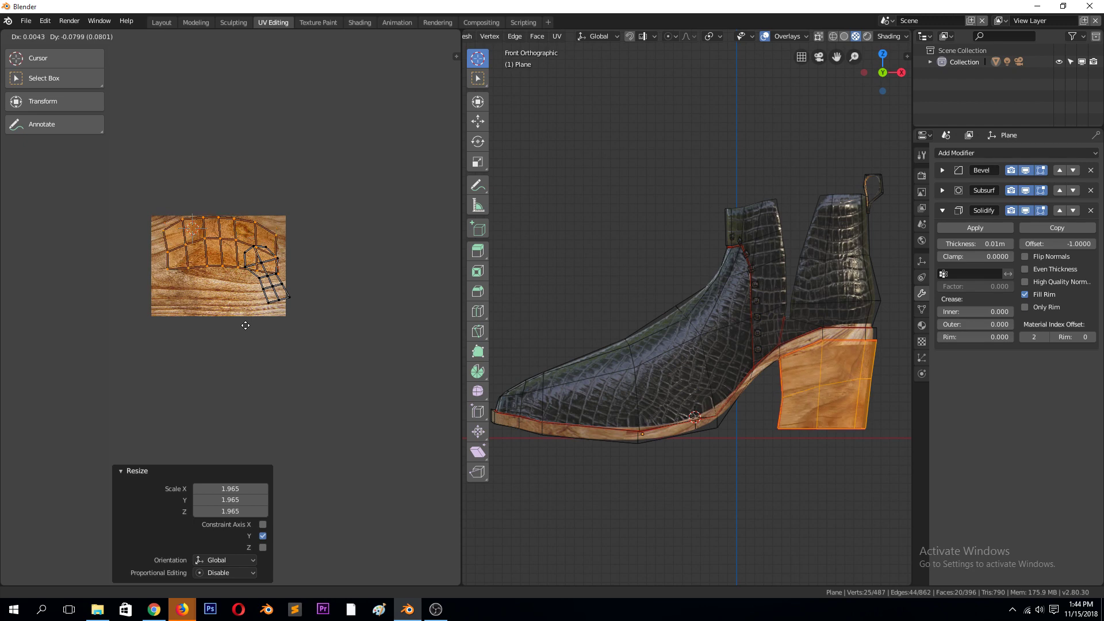
Move the heel's side UV island 0.383 m along X, check the wood grain from behind and return to Object Mode
middle_drag(714, 337, 524, 311)
key(Tab)
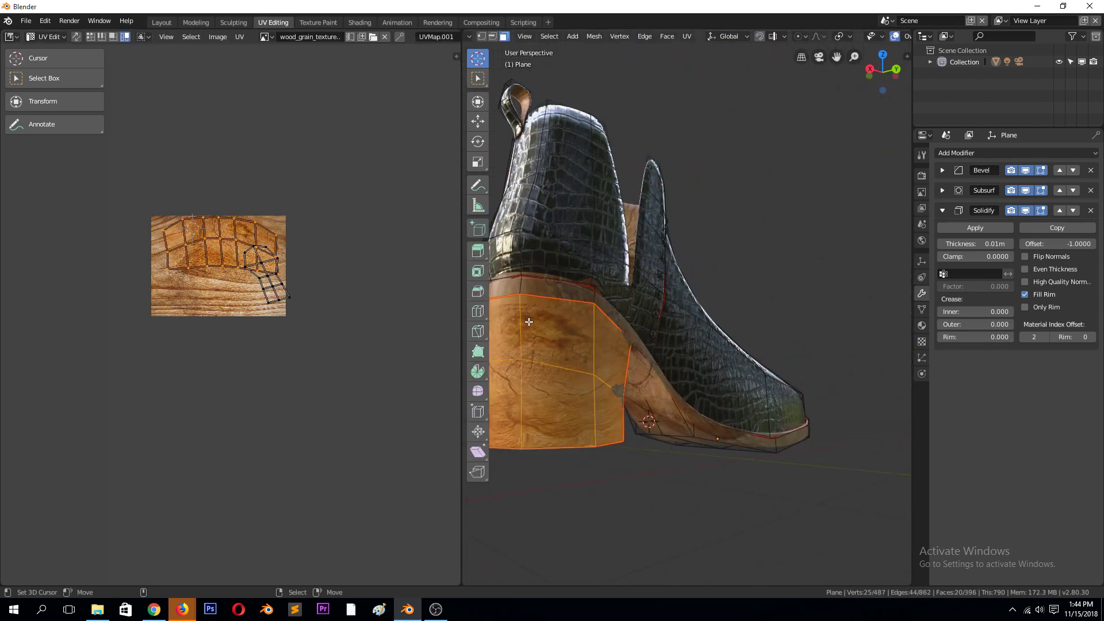
key(g)
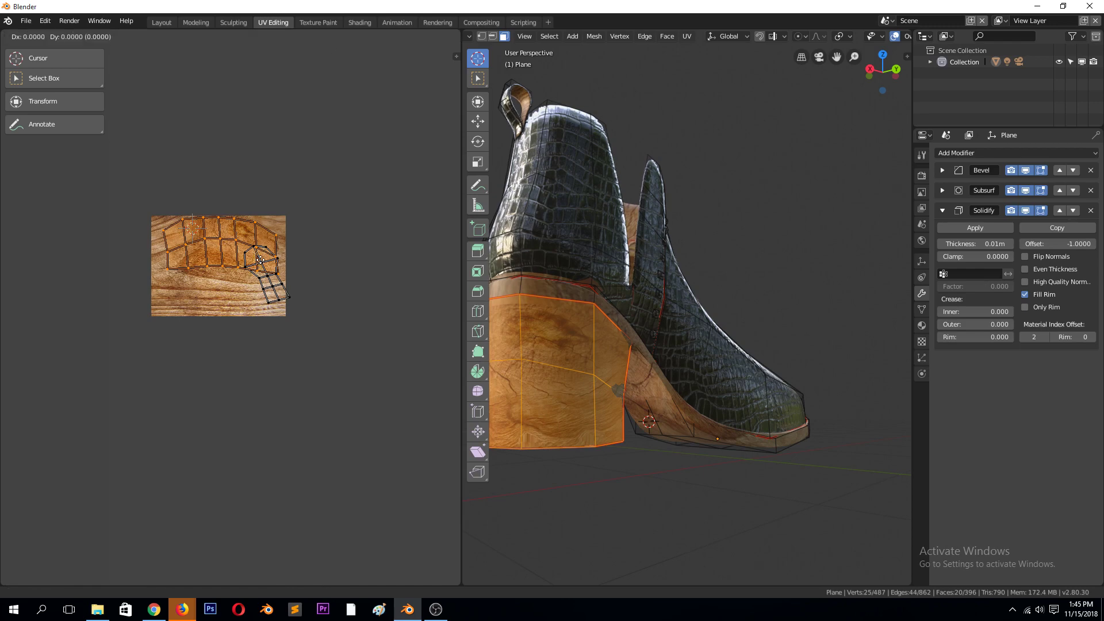
key(x)
click(304, 260)
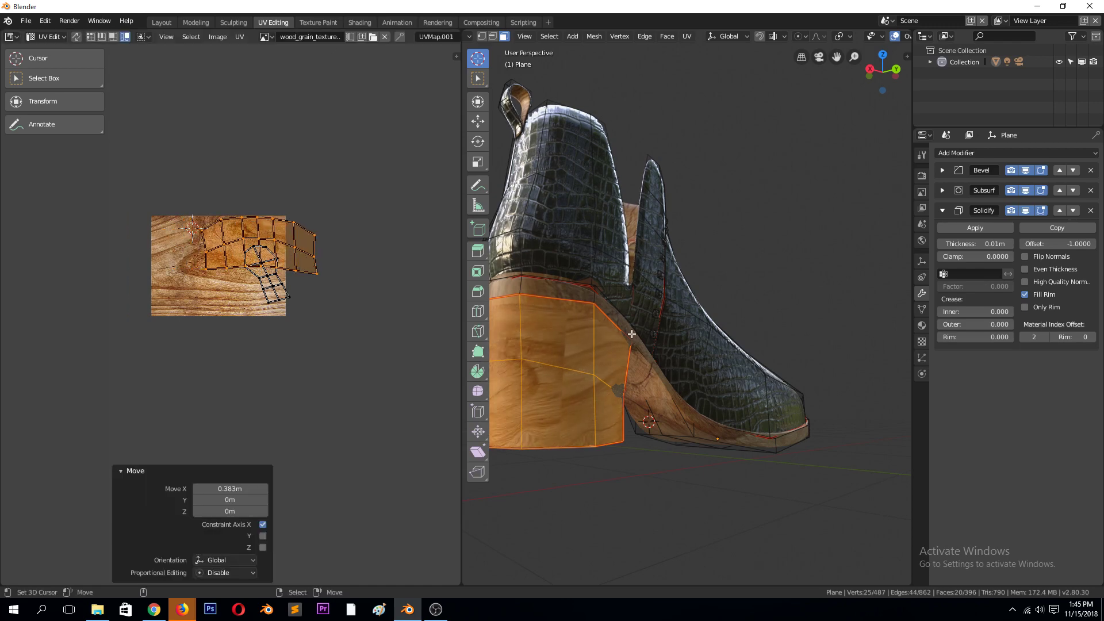
middle_drag(515, 300, 803, 334)
key(Tab)
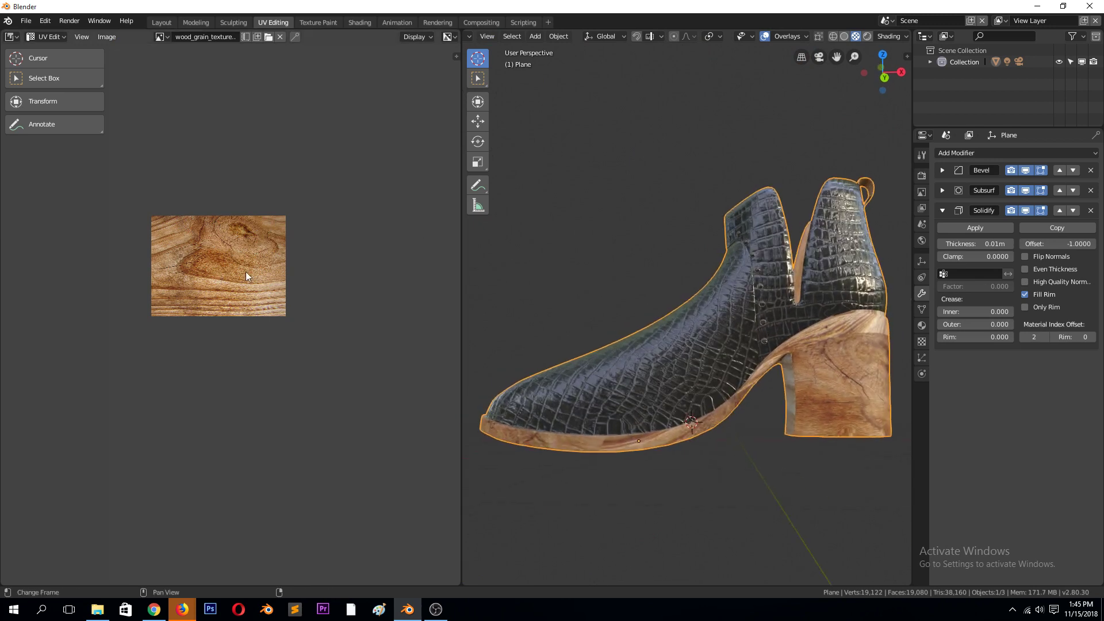
Compare the wood grain on the sole and heel by alternating between UVMap and UVMap.001
click(921, 309)
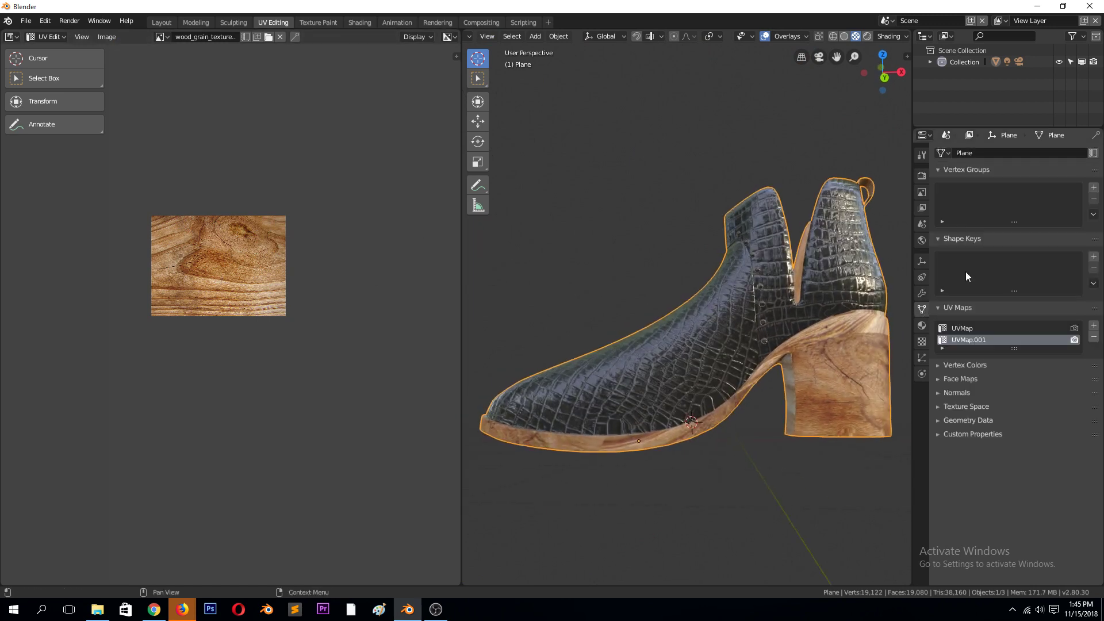
click(991, 329)
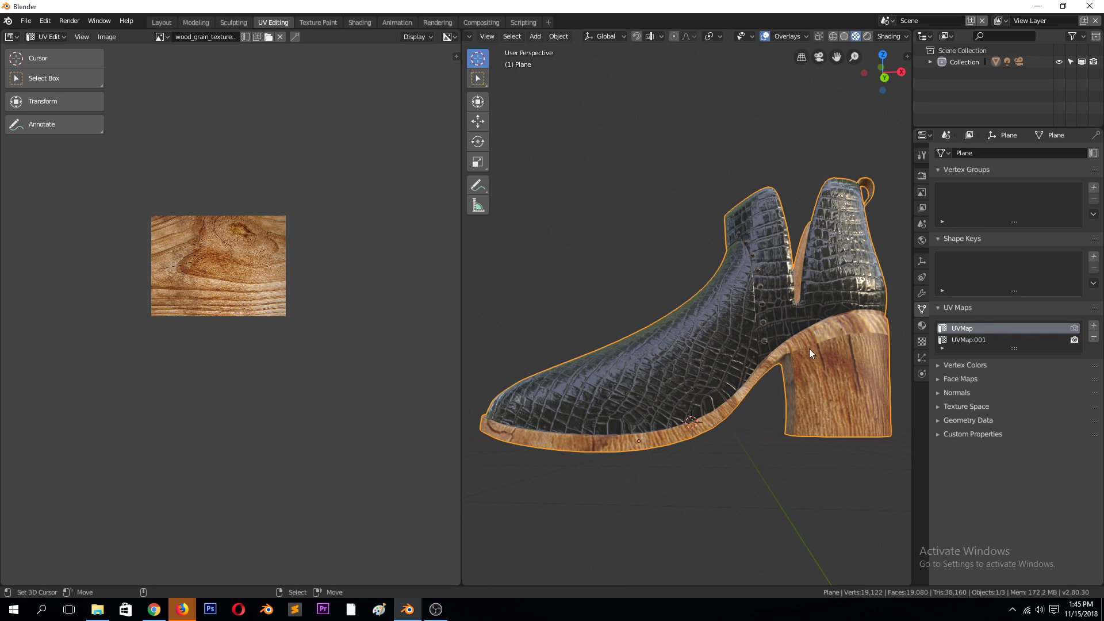
click(986, 340)
click(979, 325)
click(977, 340)
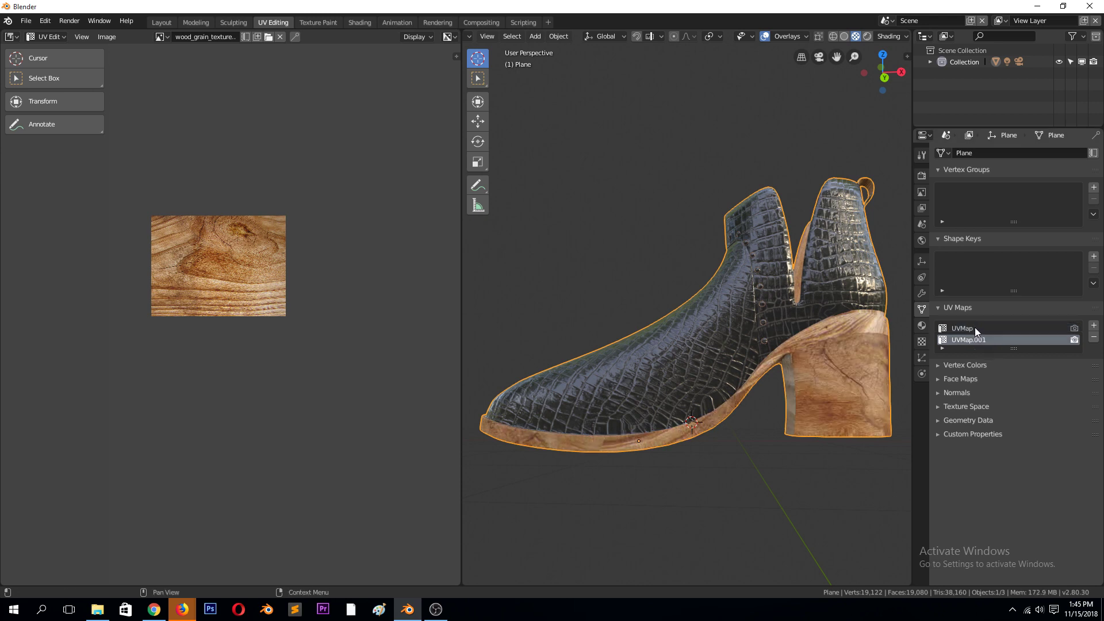
click(974, 327)
click(965, 340)
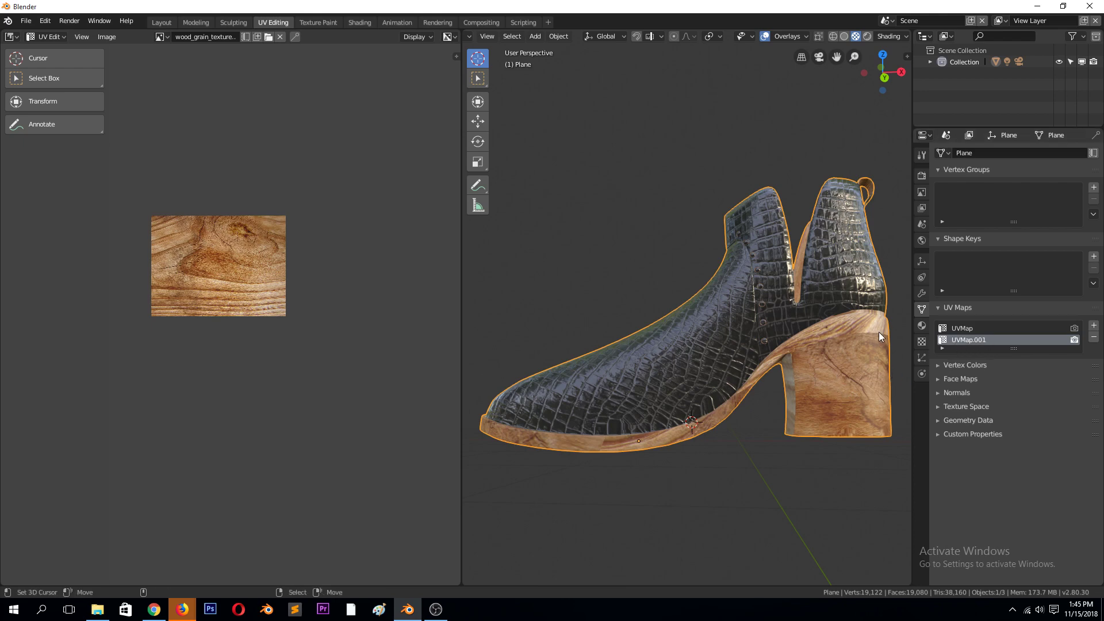
click(958, 328)
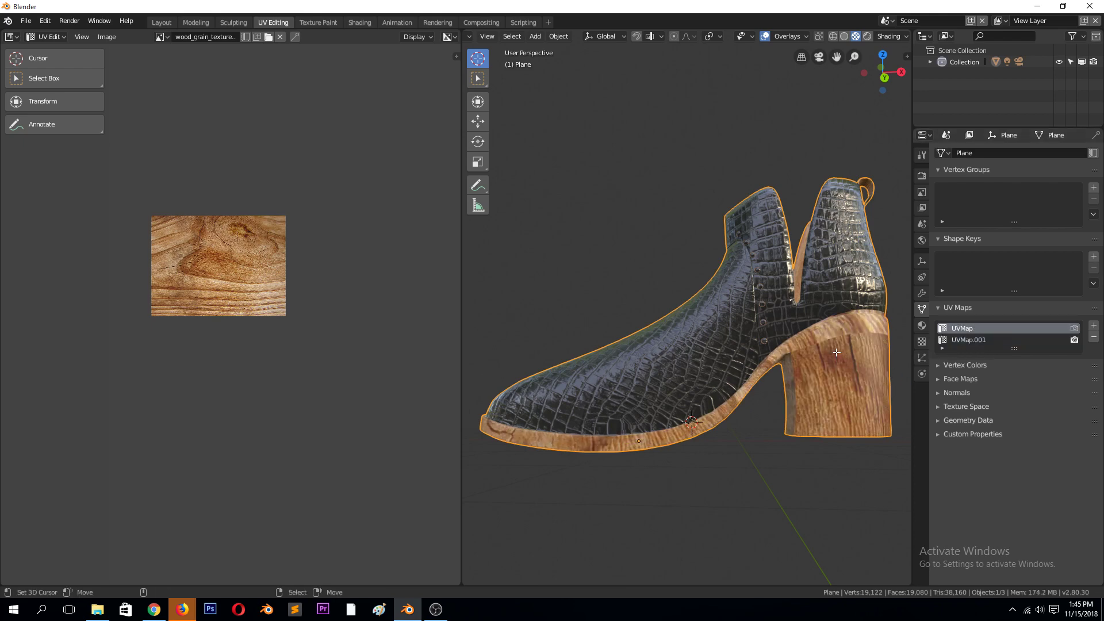
Select all faces in Edit Mode, compare the UVMap layout with UVMap.001, and leave UVMap.001 active in Object Mode
key(Tab)
key(a)
scroll(210, 333, up, 2)
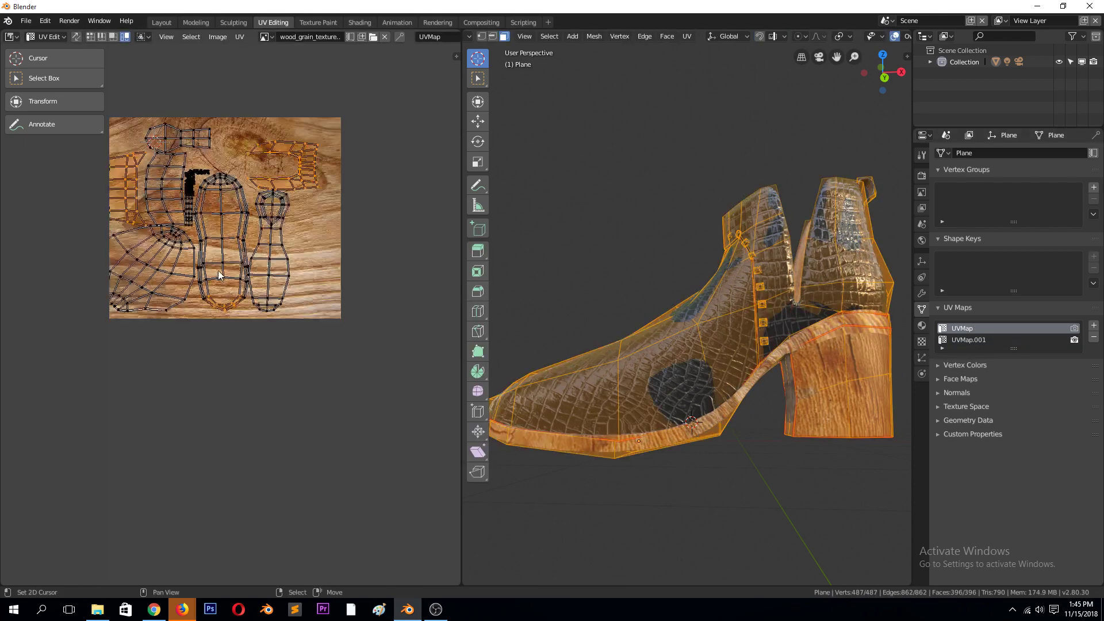
click(1008, 340)
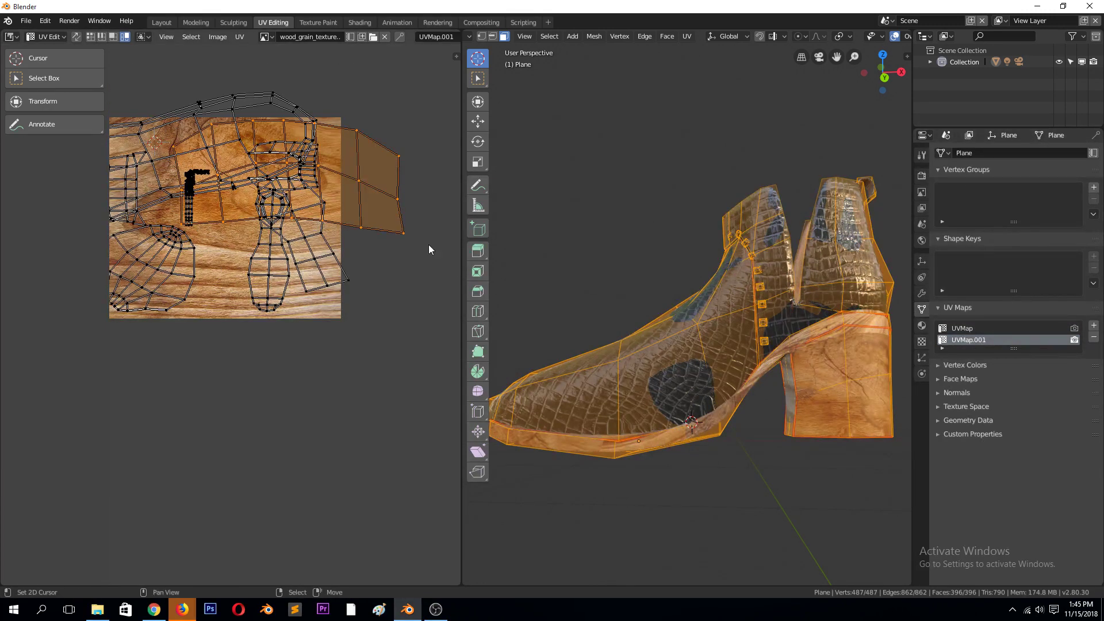
key(Tab)
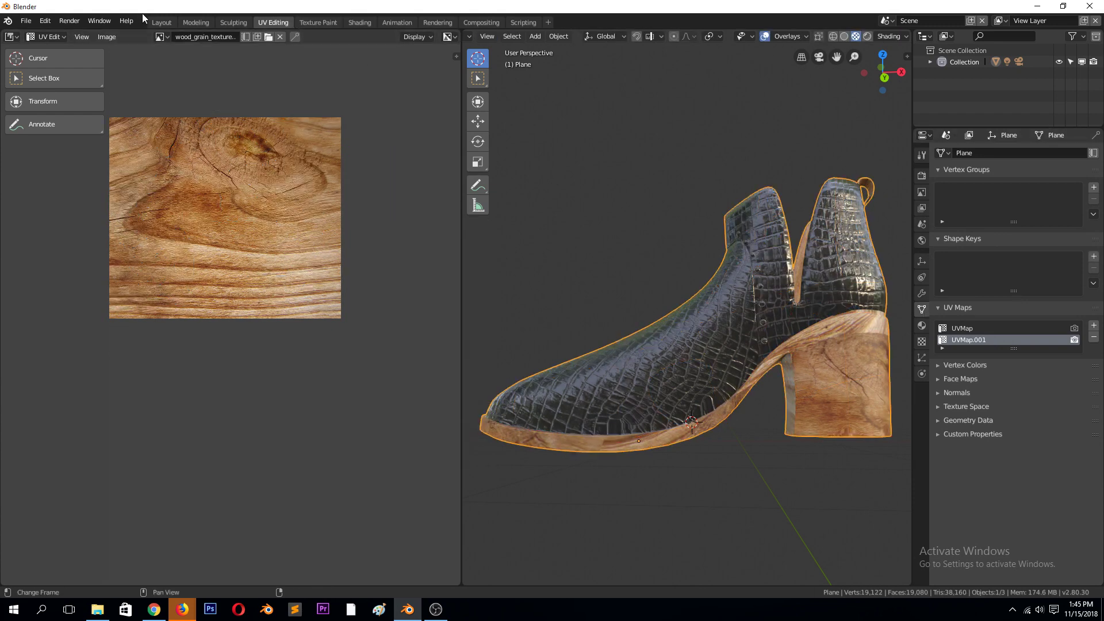
Open the Shading workspace and spread apart the image texture, Principled BSDF and Material Output nodes
click(359, 22)
mouse_move(552, 163)
middle_down()
mouse_move(500, 98)
mouse_move(557, 323)
middle_up()
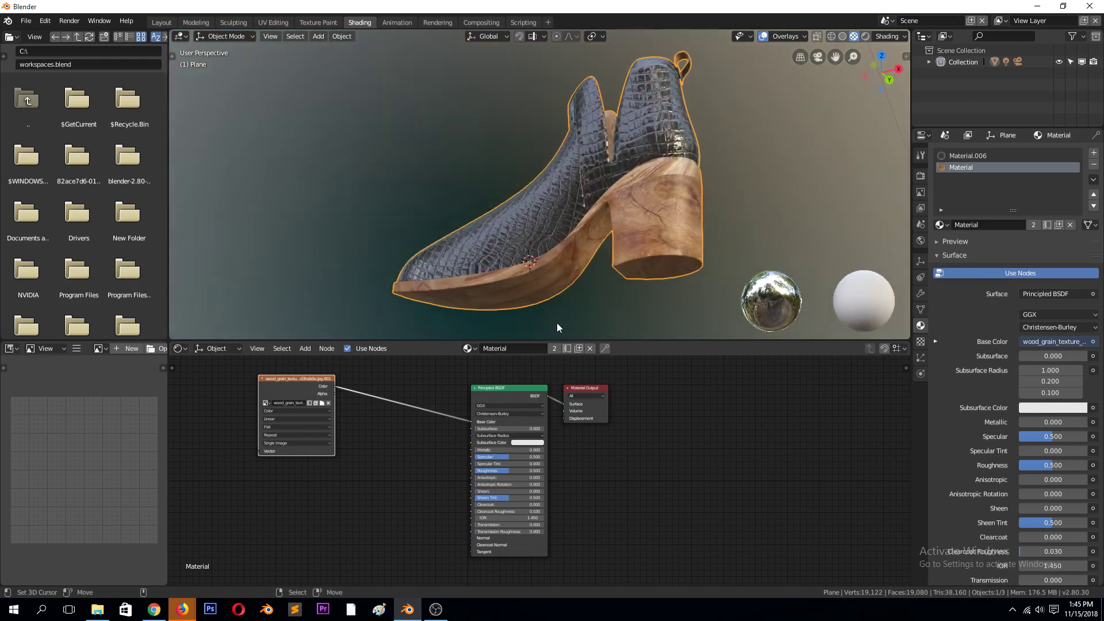
drag(573, 390, 677, 393)
drag(507, 389, 584, 393)
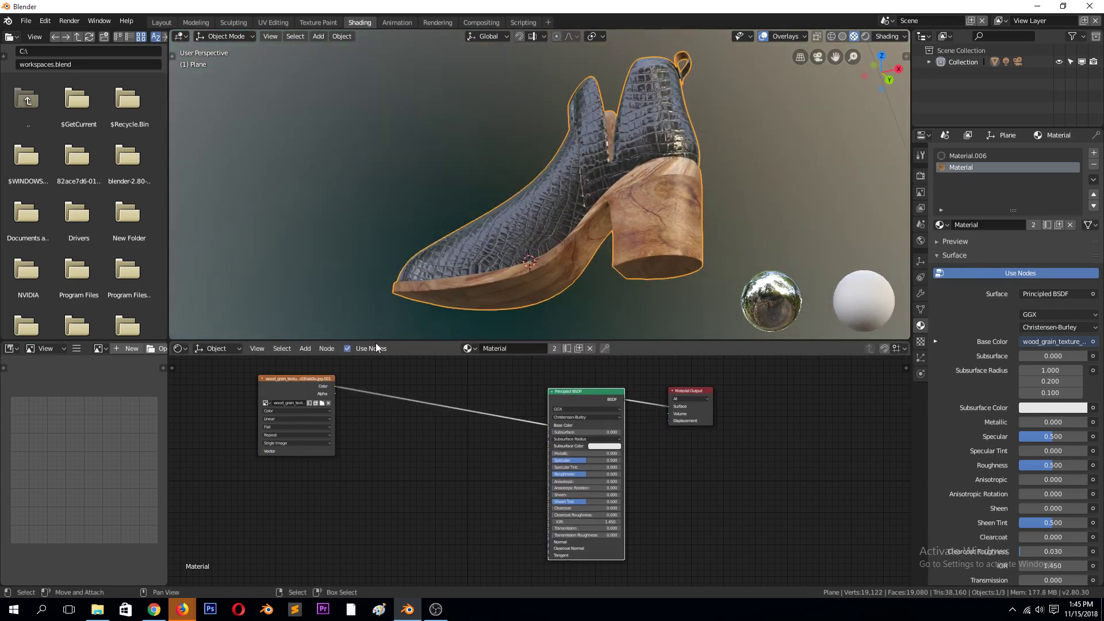
drag(297, 378, 248, 376)
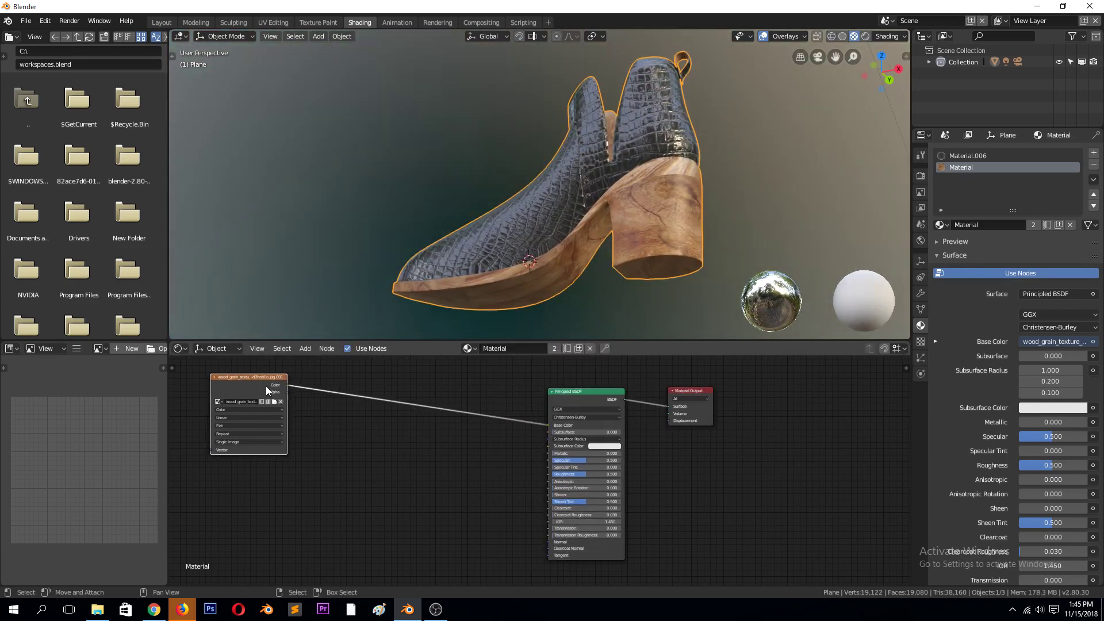
Add a ColorRamp node, feeding it the wood texture's Color and linking its Color output to the Principled BSDF's Roughness
key(shift+a)
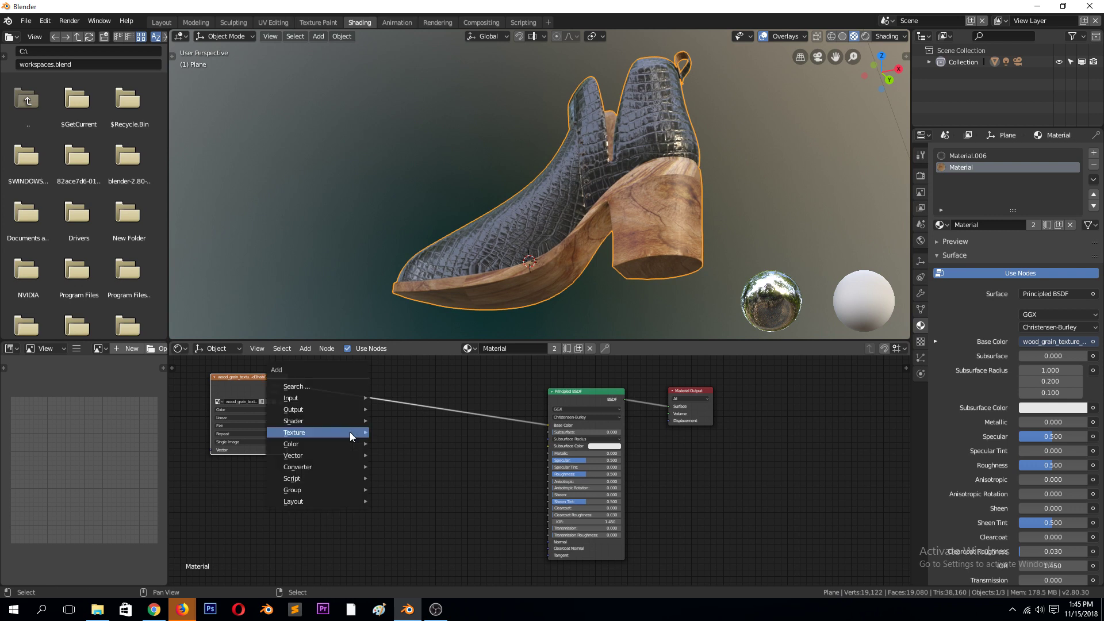
mouse_move(348, 443)
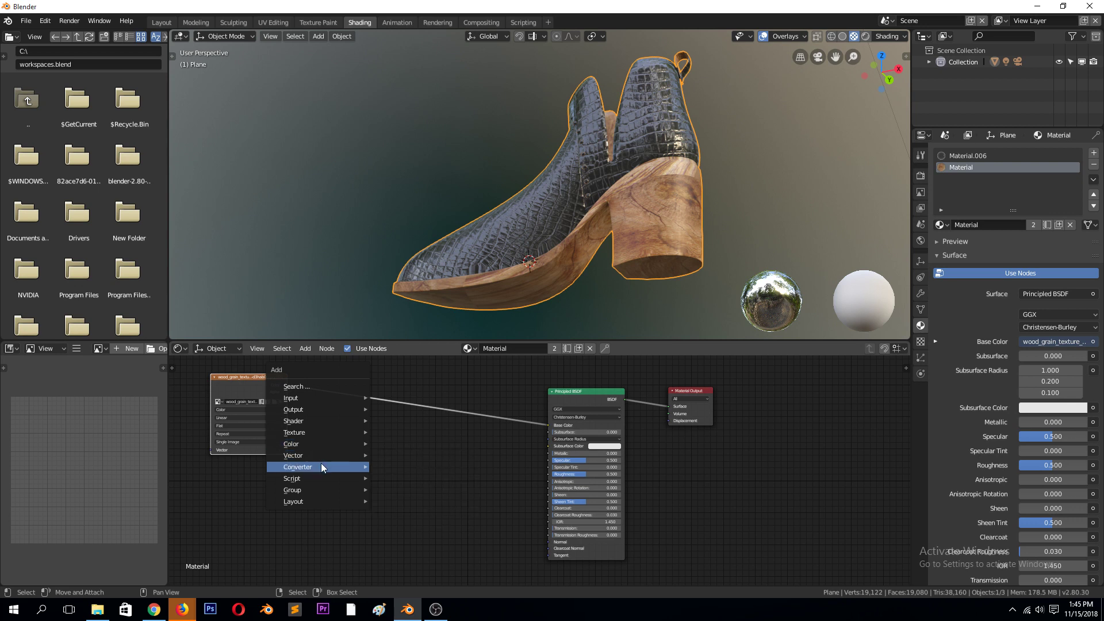
mouse_move(321, 464)
click(419, 328)
click(374, 438)
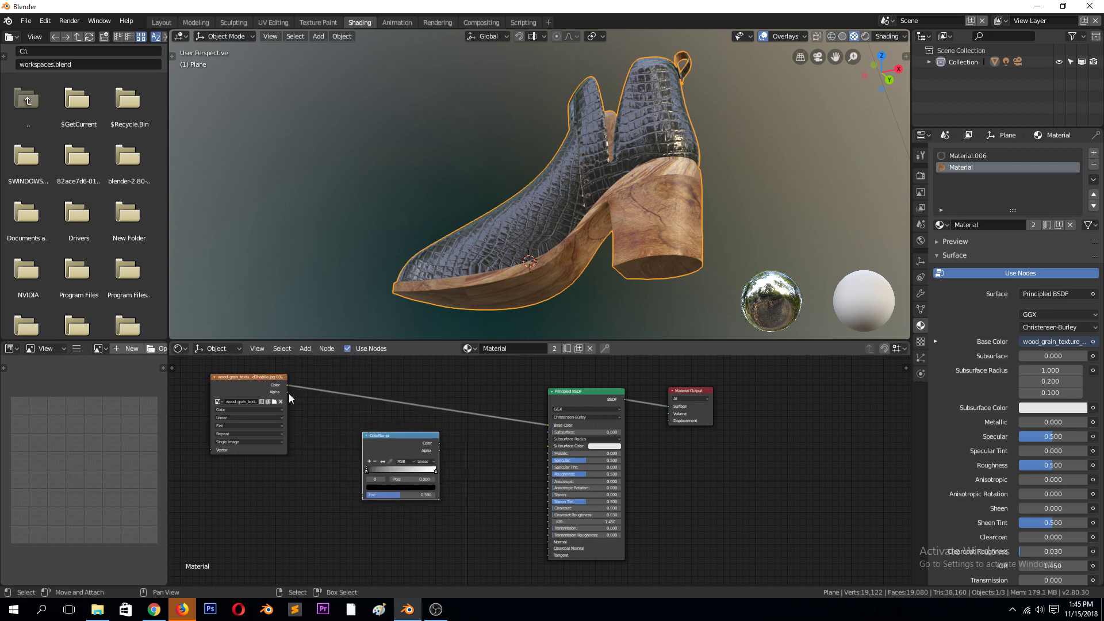
drag(288, 384, 362, 495)
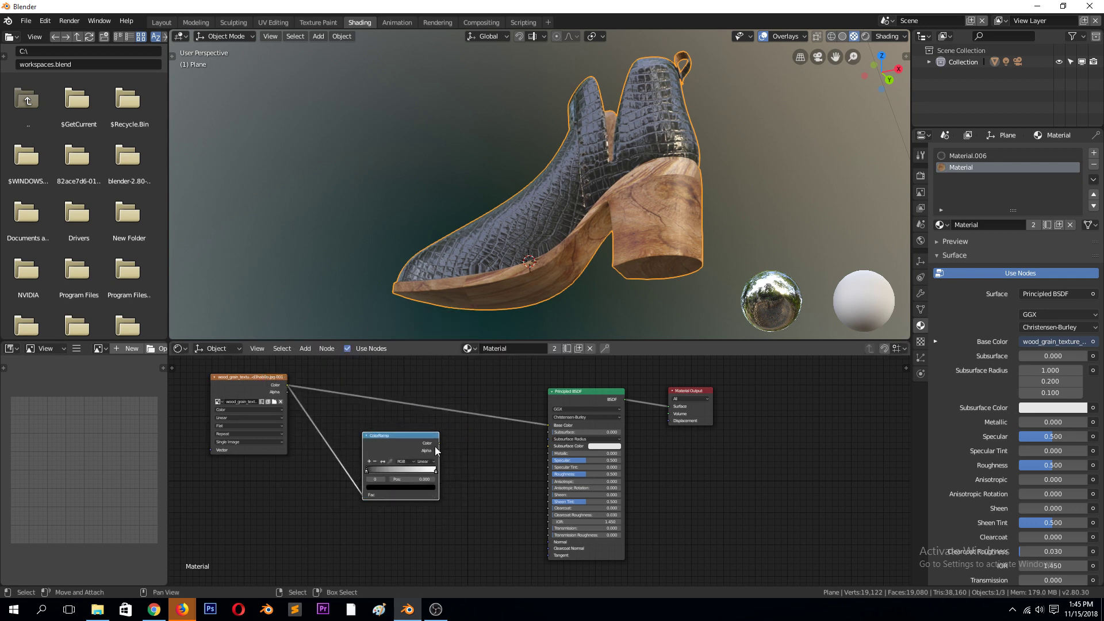
drag(438, 443, 548, 474)
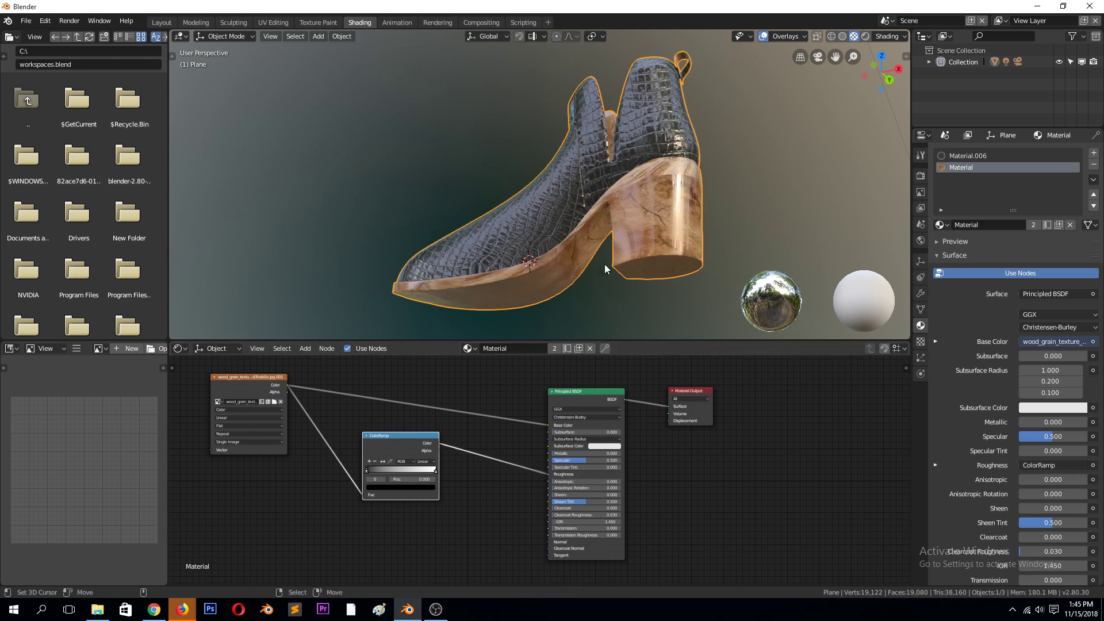
Preview the ColorRamp output directly on the boot and examine the grayscale wood grain on the sole and heel
middle_drag(605, 267, 646, 250)
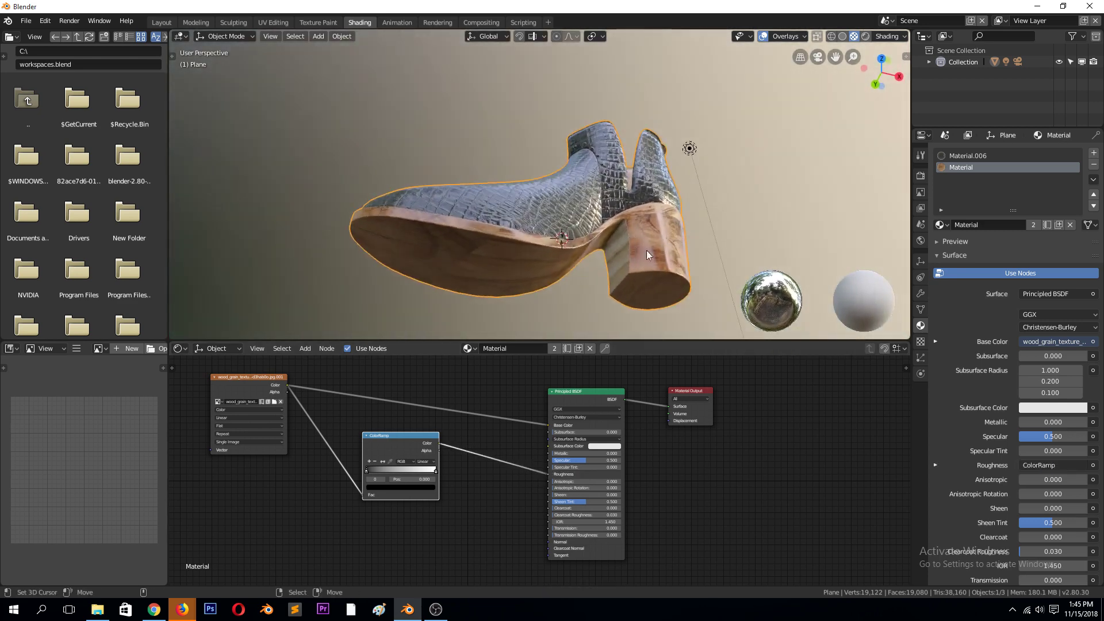
scroll(397, 443, up, 1)
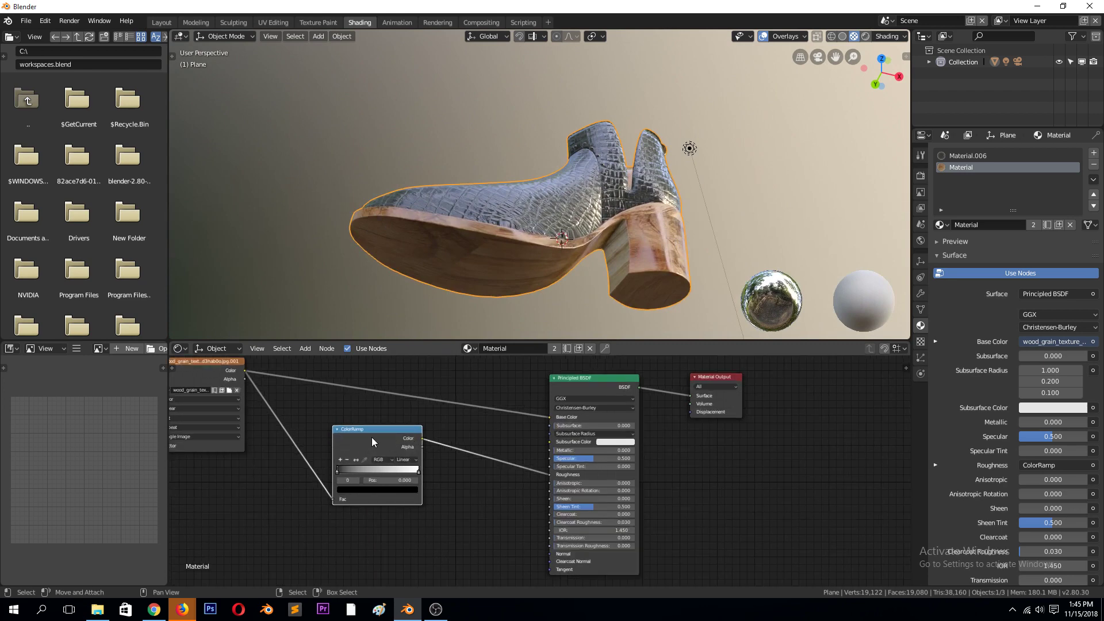
ctrl+shift+click(373, 439)
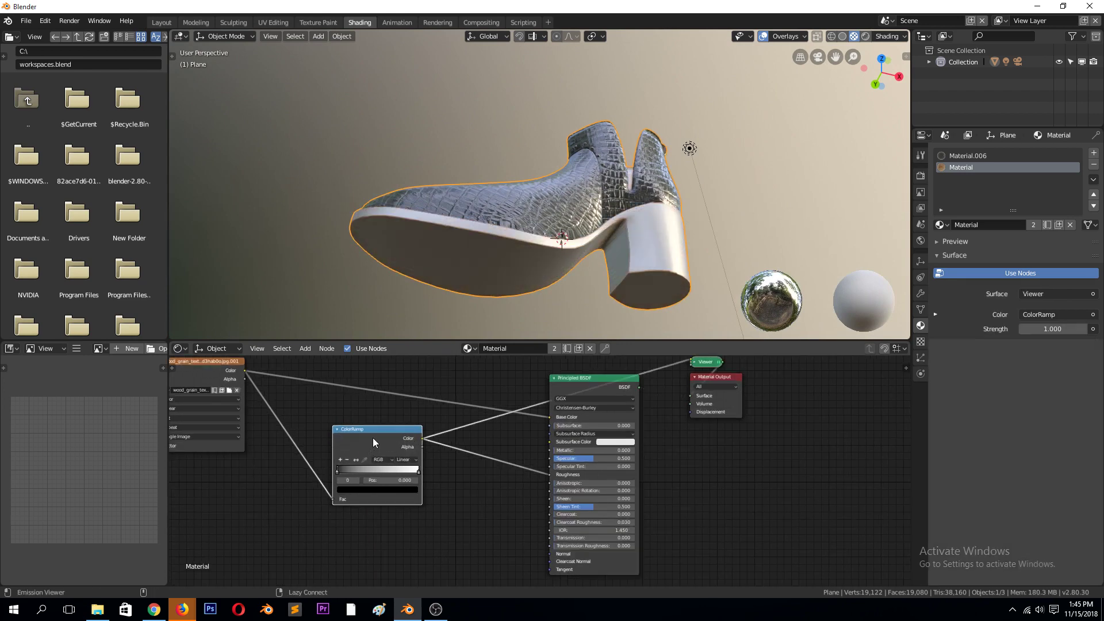
middle_drag(494, 276, 773, 198)
scroll(725, 220, up, 3)
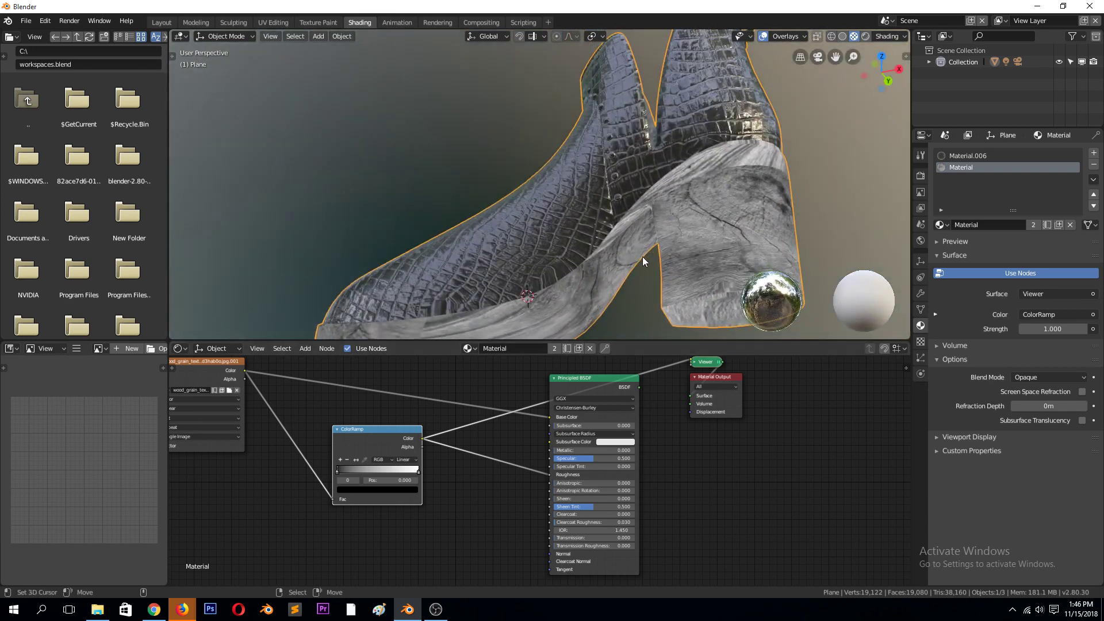
middle_drag(643, 256, 669, 238)
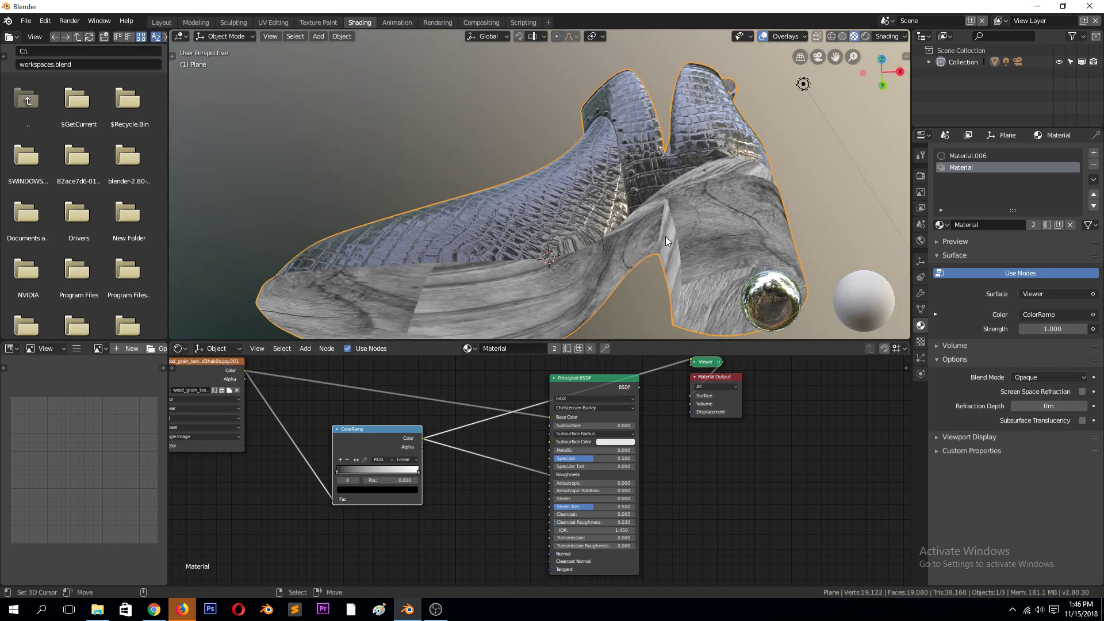
scroll(564, 468, up, 1)
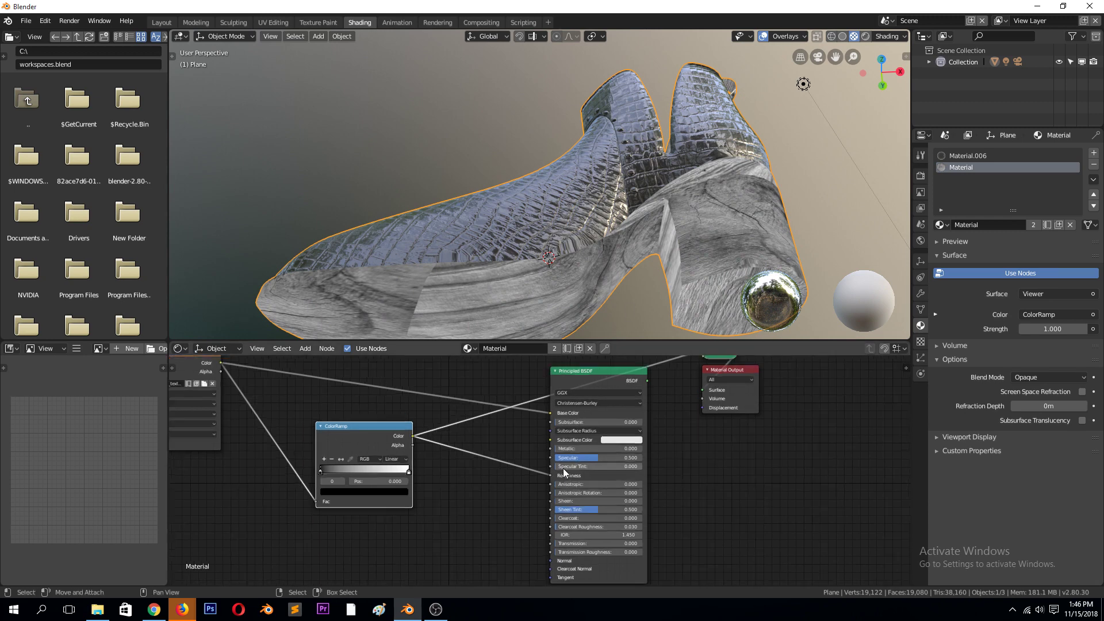
Unlink the ColorRamp from Roughness, move its black stop to 0.186 and white stop to 0.718, and relink Color to Roughness
drag(546, 474, 593, 477)
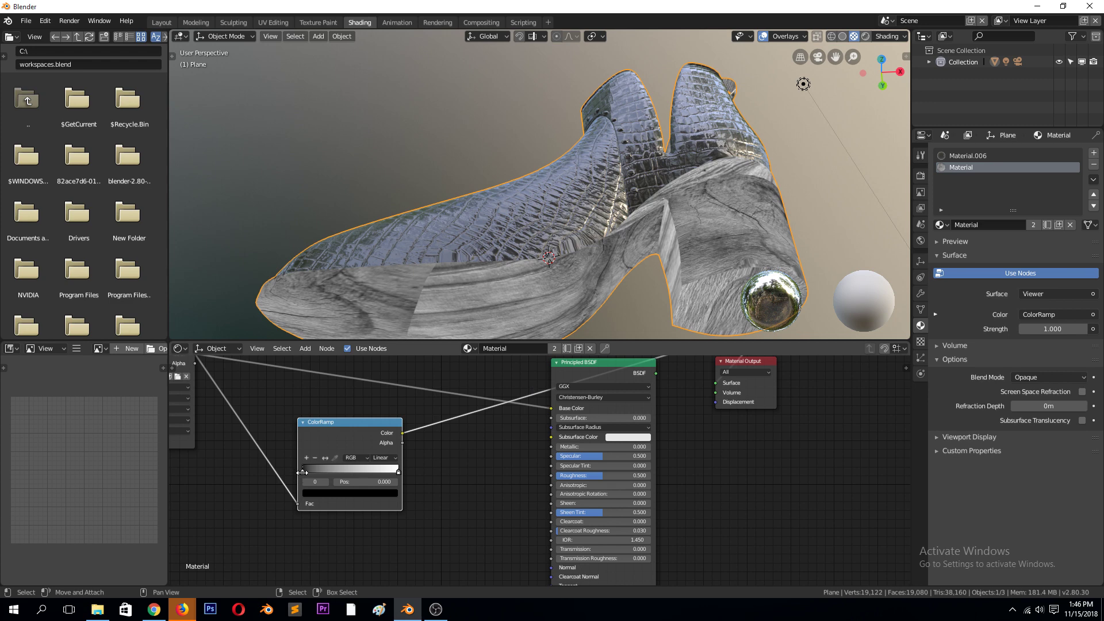
mouse_move(301, 472)
mouse_down()
mouse_move(317, 475)
mouse_move(308, 471)
mouse_up()
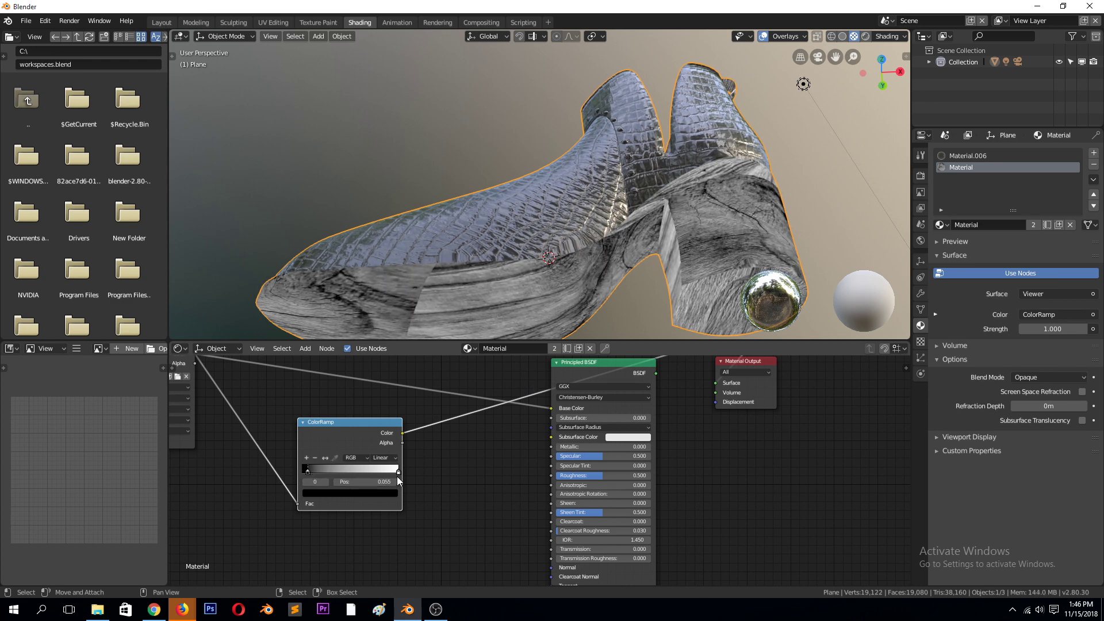
drag(397, 471, 320, 473)
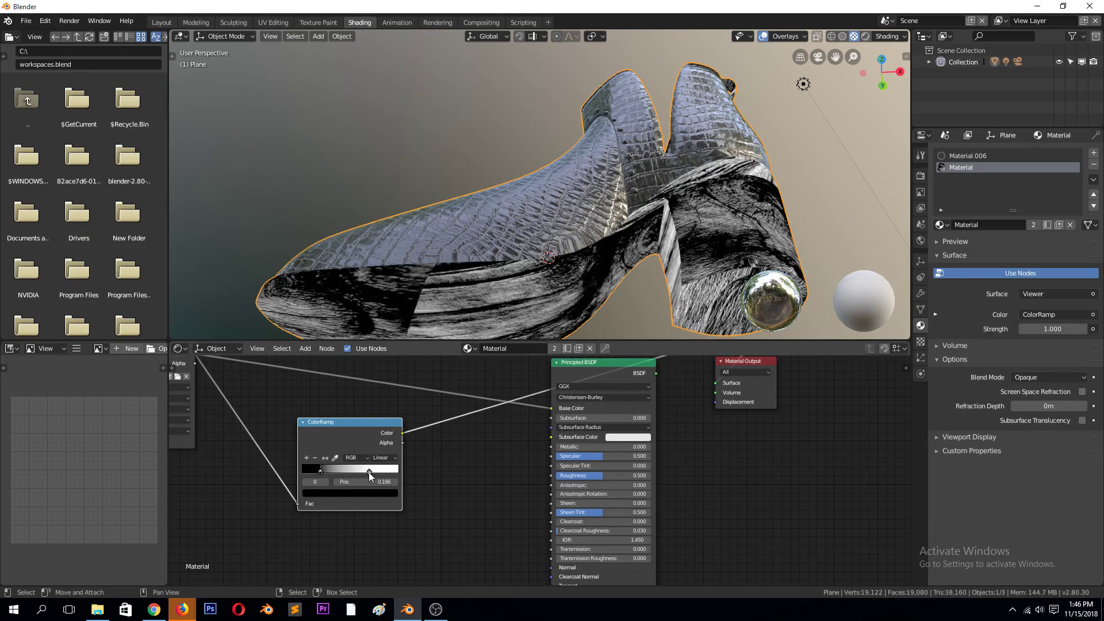
drag(368, 471, 370, 472)
drag(402, 432, 552, 475)
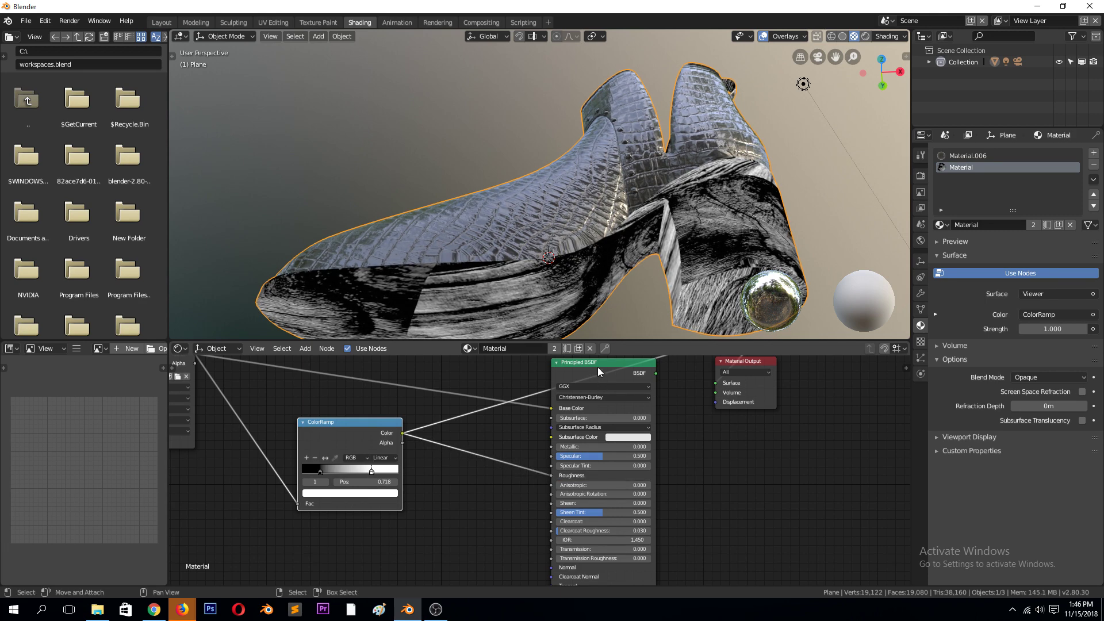
Route the Principled BSDF back to the Material Output and examine the wood's reflections on the heel and sole
ctrl+shift+click(597, 364)
scroll(591, 235, up, 3)
middle_drag(636, 226, 732, 162)
scroll(665, 226, up, 4)
middle_drag(665, 226, 593, 265)
scroll(616, 253, up, 3)
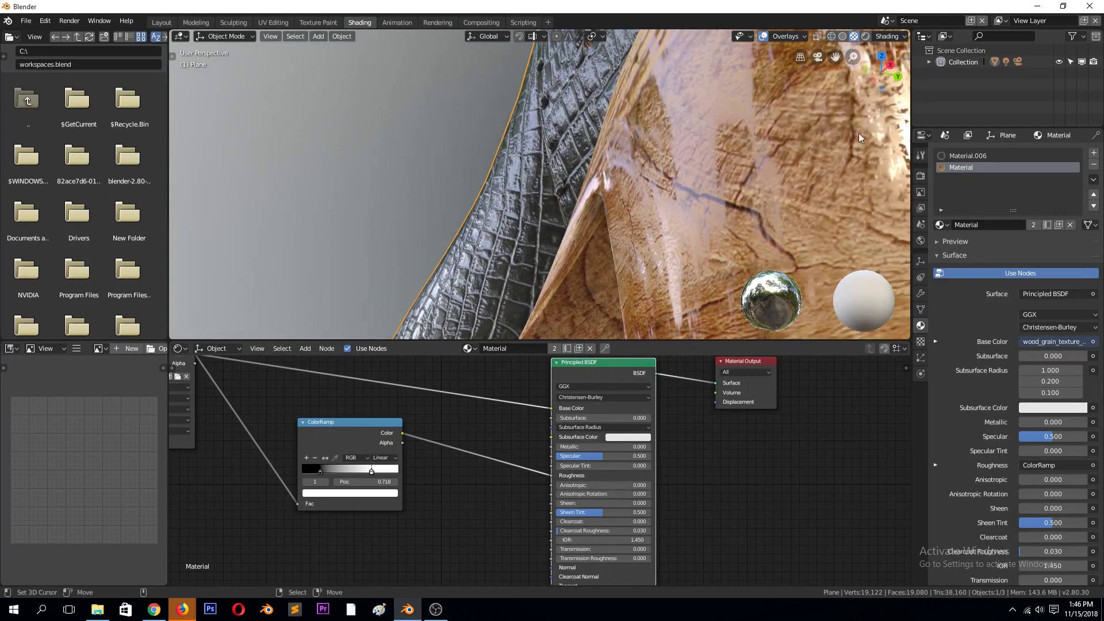
middle_drag(657, 177, 761, 192)
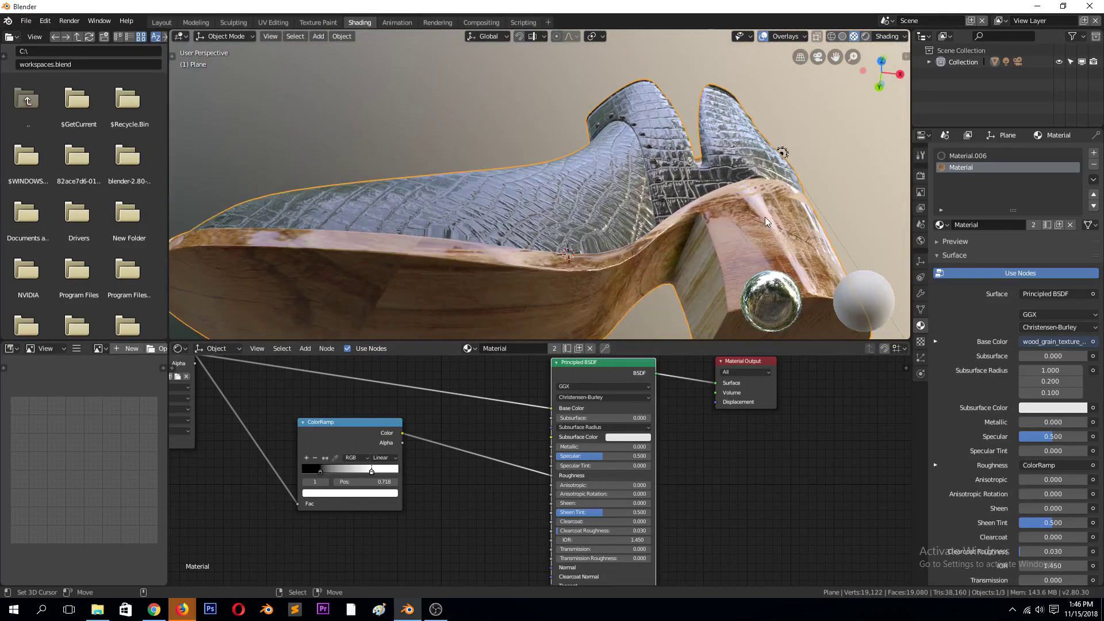
scroll(732, 228, up, 2)
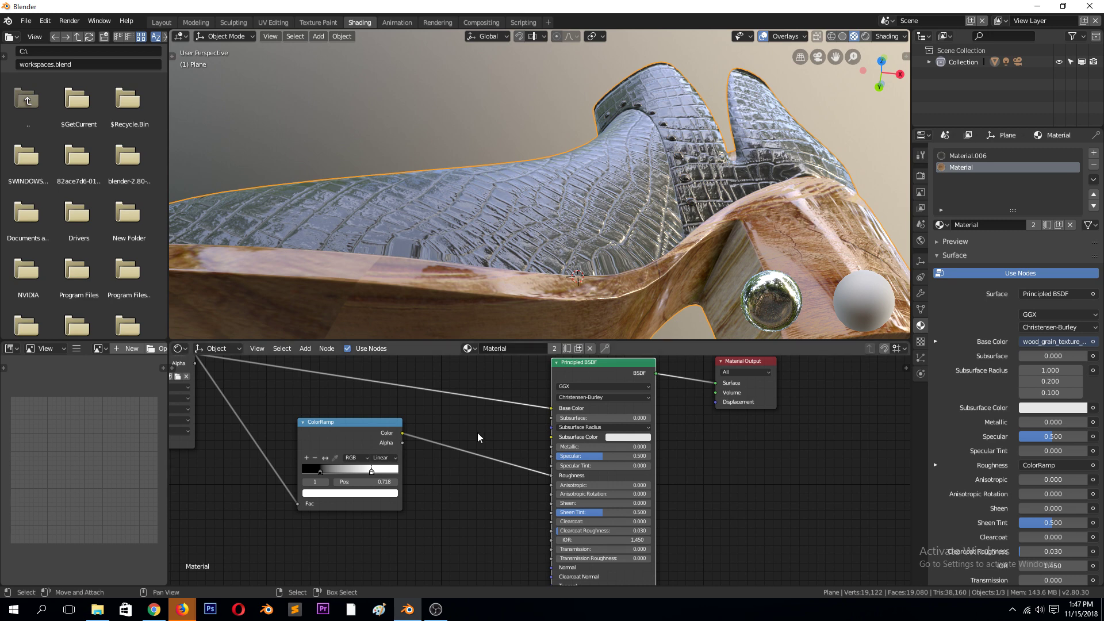
Flip the ColorRamp, compare the wood's shine on the sole, and flip the ramp back
click(324, 458)
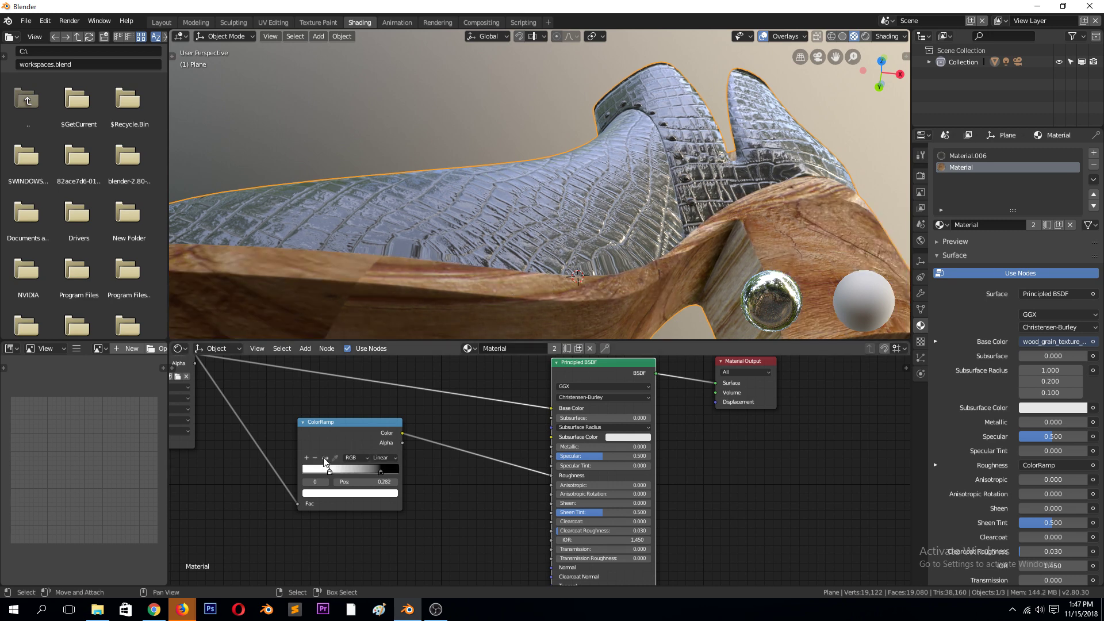
mouse_move(598, 253)
middle_down()
mouse_move(633, 245)
mouse_move(630, 234)
mouse_move(609, 277)
mouse_move(537, 257)
mouse_move(519, 310)
mouse_move(499, 291)
mouse_move(459, 306)
mouse_move(654, 306)
mouse_move(665, 270)
mouse_move(650, 251)
mouse_move(609, 253)
middle_up()
scroll(647, 253, up, 3)
click(325, 457)
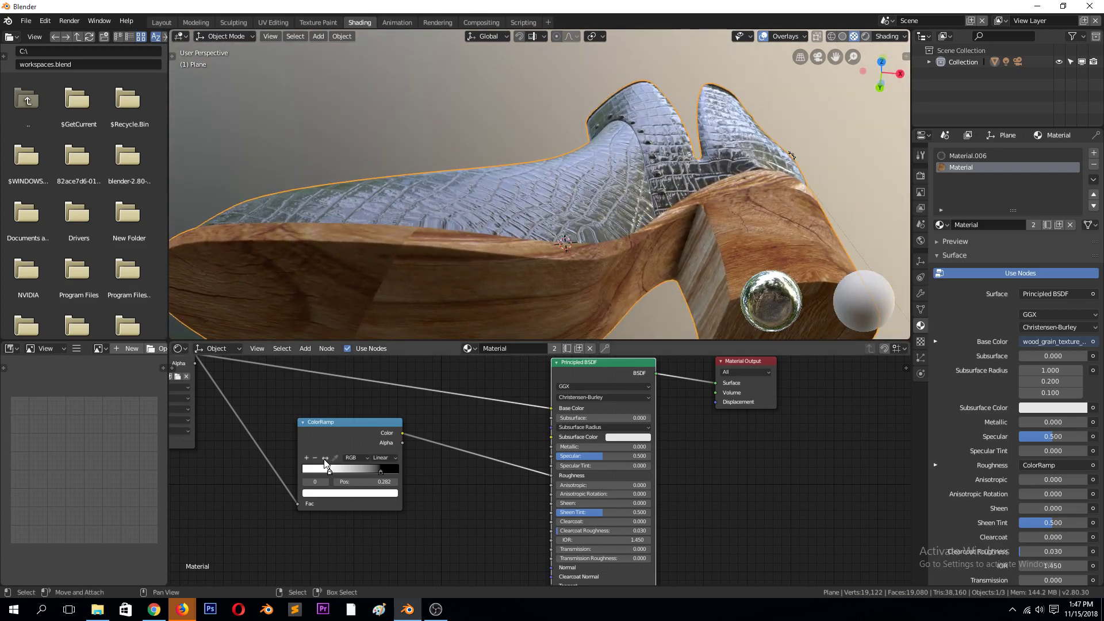
middle_drag(537, 233, 538, 220)
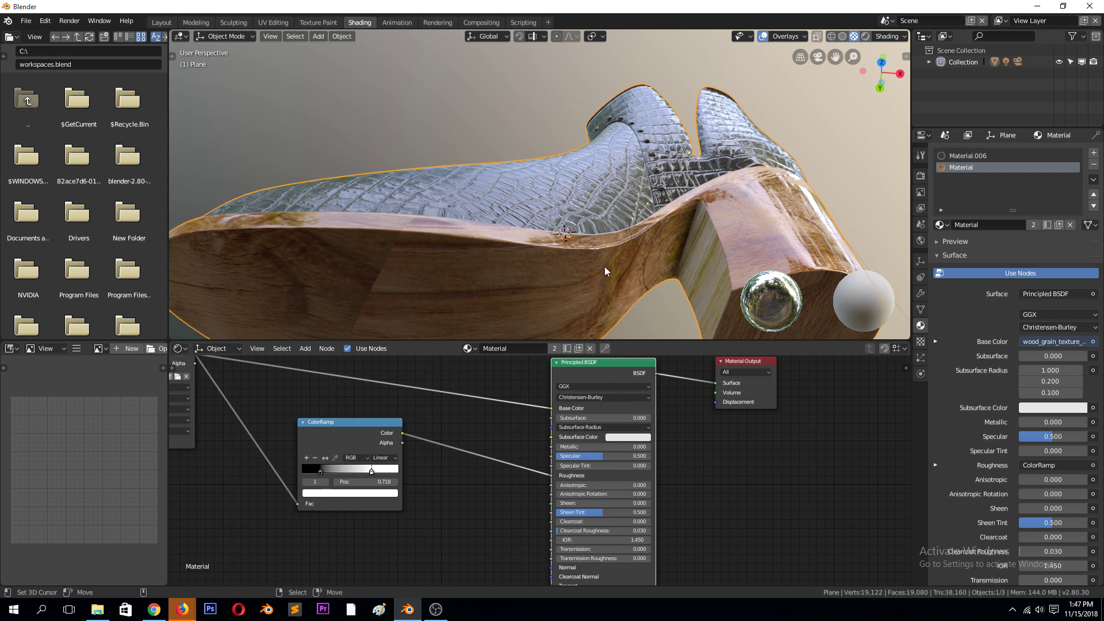
mouse_move(726, 225)
middle_down()
mouse_move(723, 247)
mouse_move(733, 242)
middle_up()
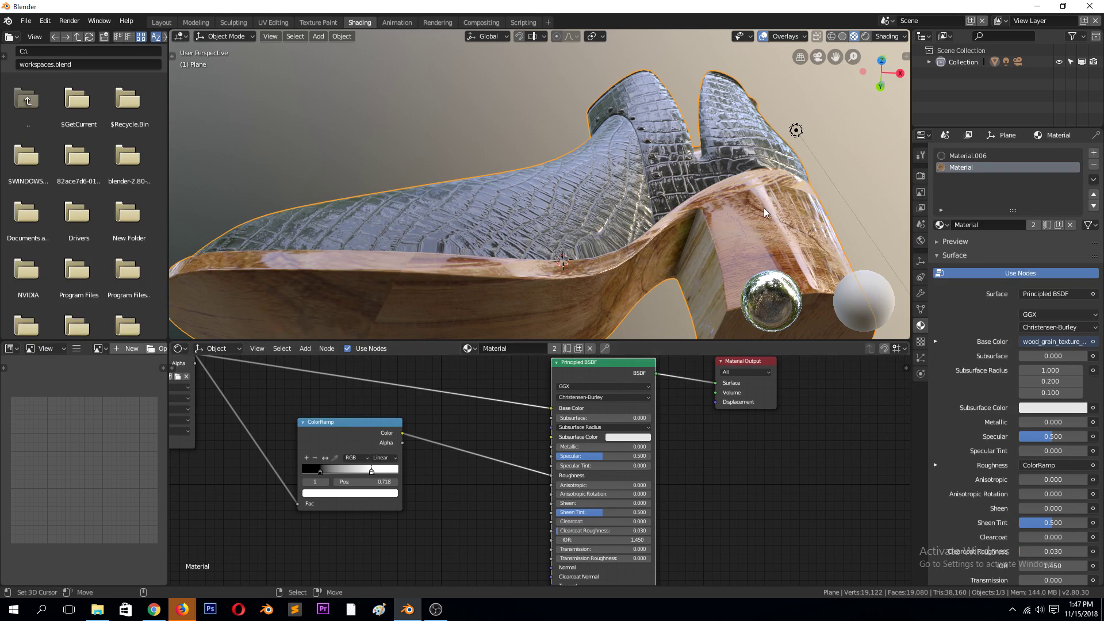
Lighten the ColorRamp's black stop to a gray with RGB values of about 0.24 and check the heel
click(320, 472)
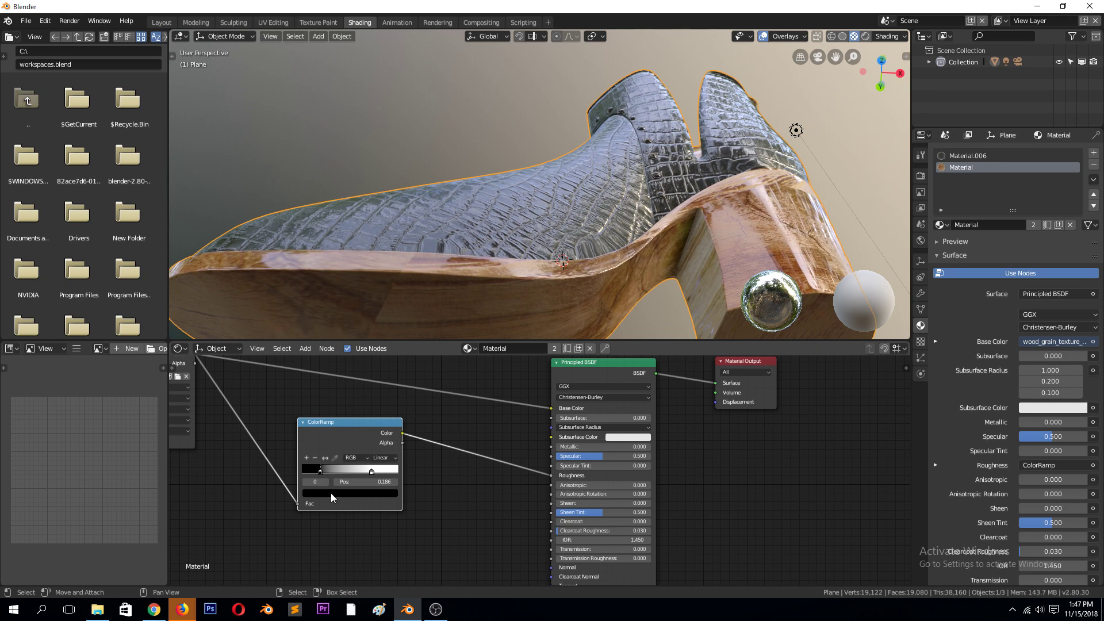
click(333, 495)
drag(378, 429, 378, 396)
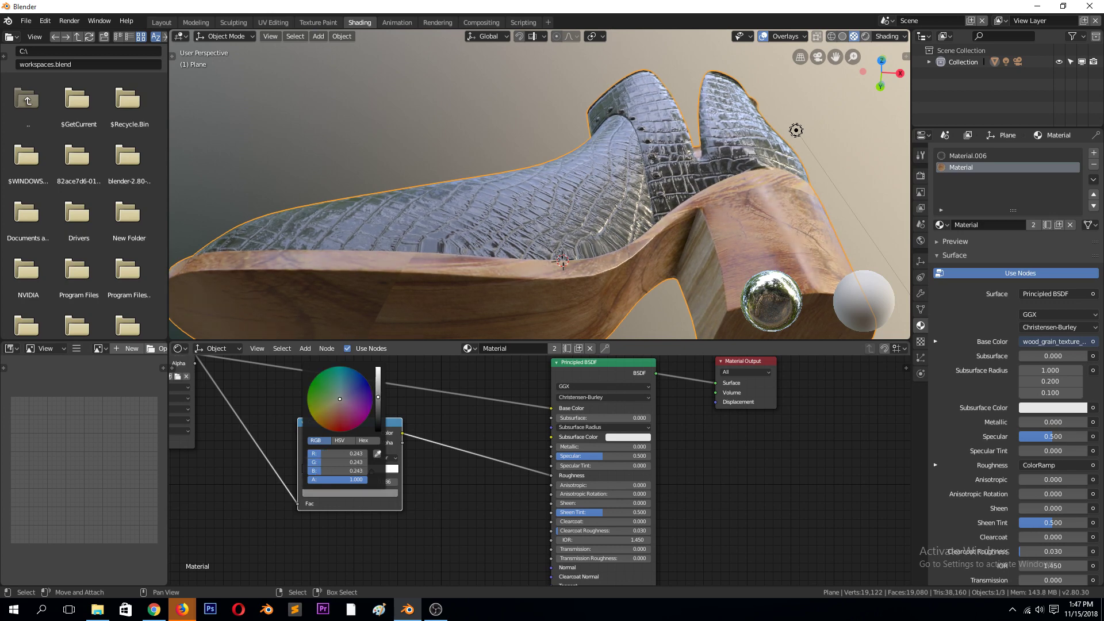
middle_drag(569, 218, 602, 186)
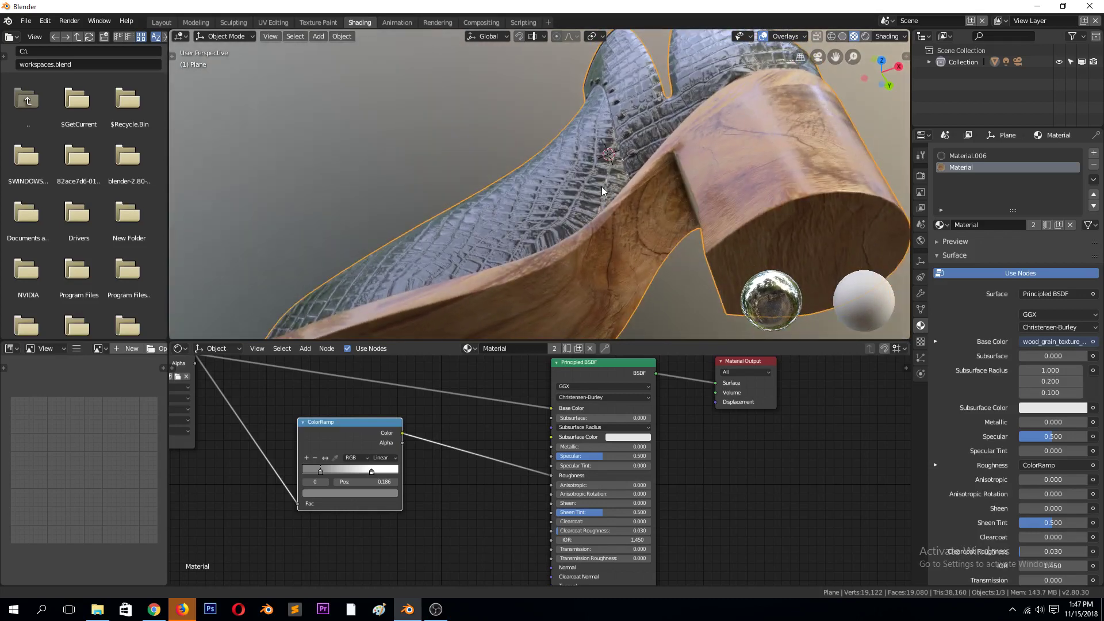
Flip the ColorRamp and darken its gray stop back to black
click(325, 457)
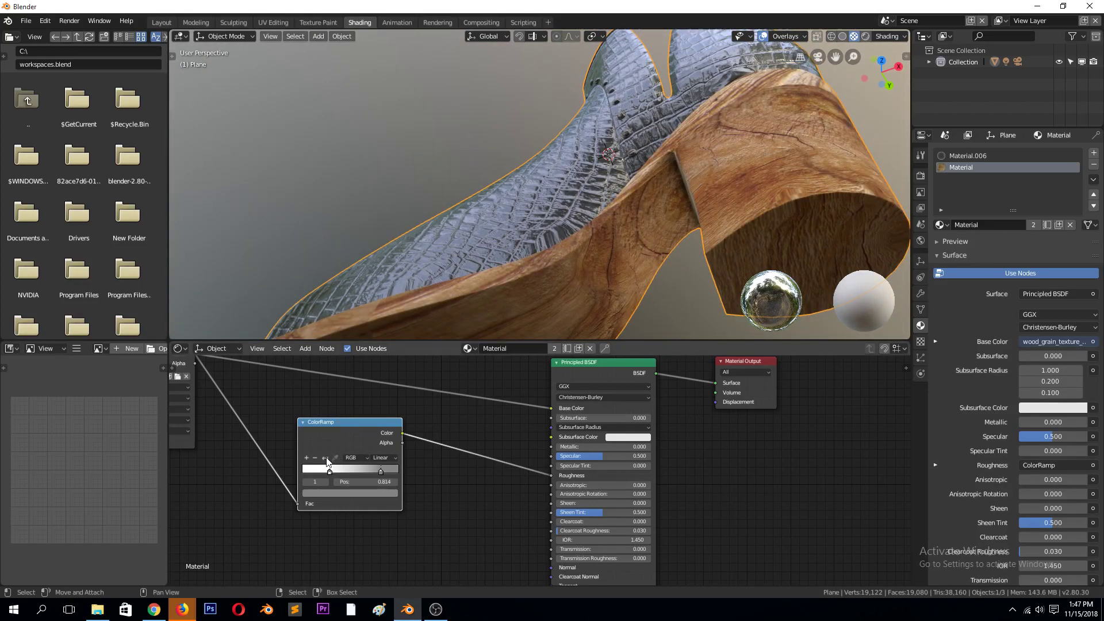
middle_drag(632, 242, 678, 201)
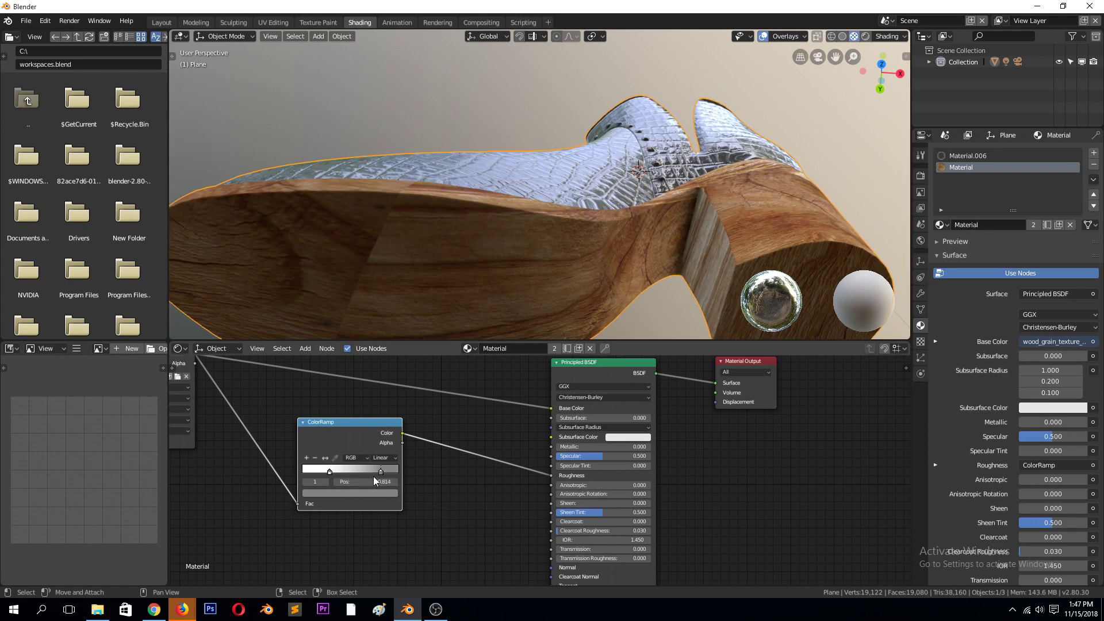
click(380, 493)
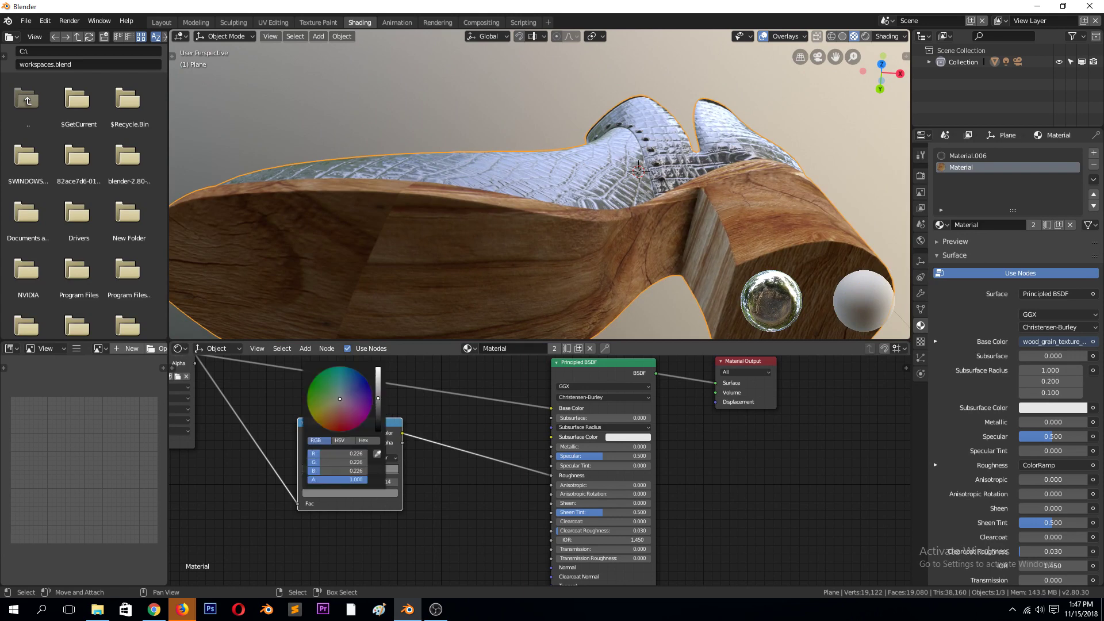
scroll(340, 399, down, 5)
shift+right_click(477, 300)
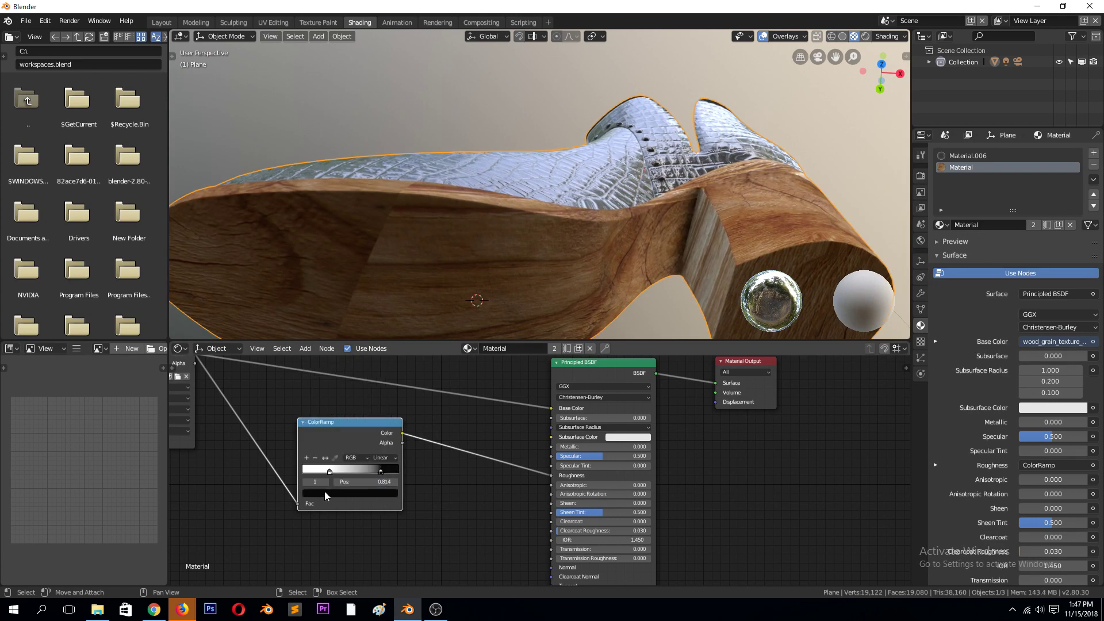
Preview the ColorRamp output on the boot, moving its white stop to 0.000 and its black stop to 0.414
ctrl+shift+click(361, 434)
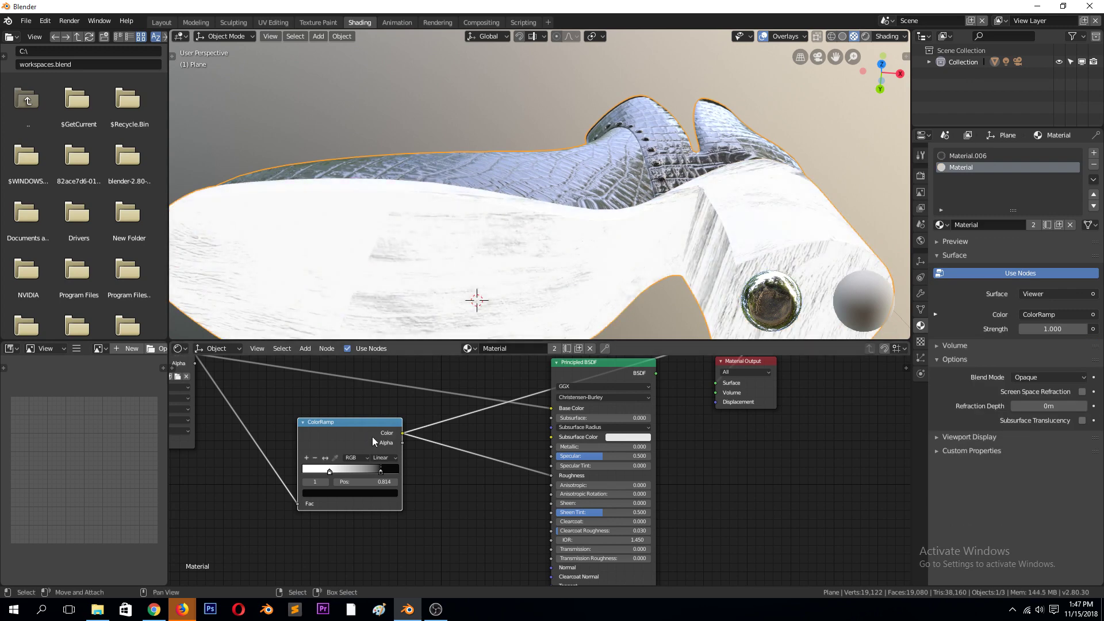
mouse_move(554, 283)
middle_down()
mouse_move(556, 301)
mouse_move(523, 296)
mouse_move(529, 316)
mouse_move(562, 301)
middle_up()
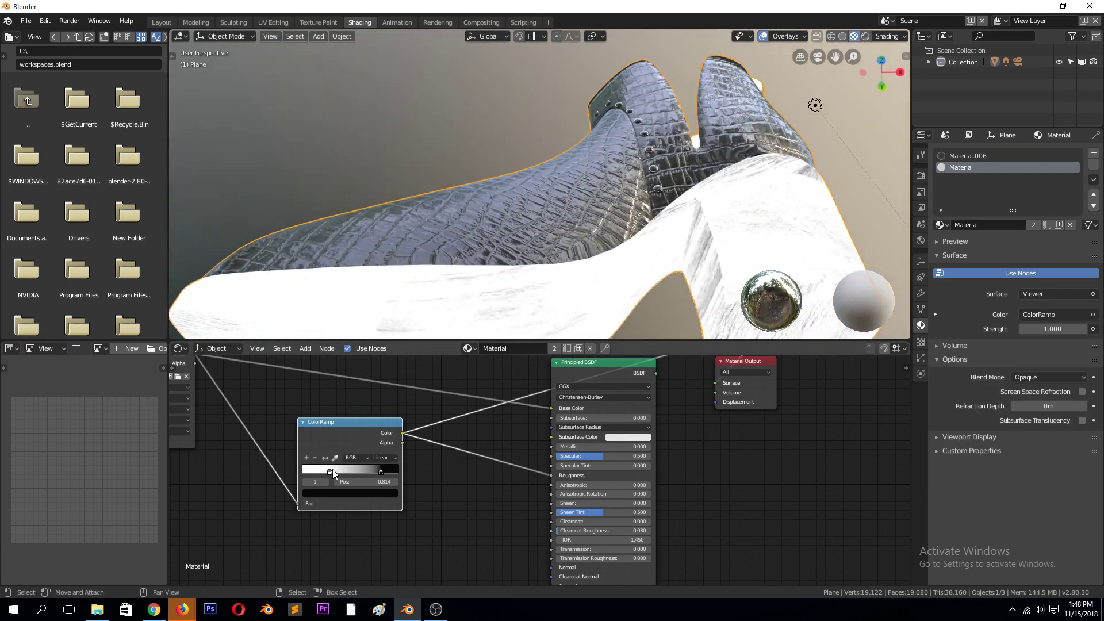
mouse_move(379, 471)
mouse_down()
mouse_move(301, 476)
mouse_move(342, 474)
mouse_up()
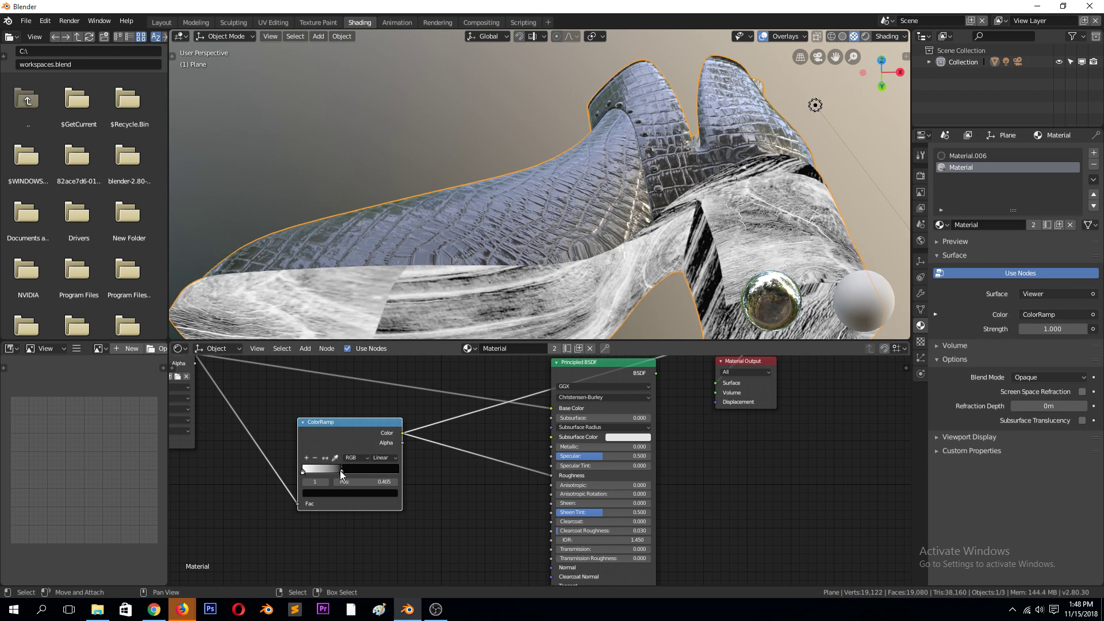
drag(480, 248, 493, 257)
middle_drag(493, 256, 512, 229)
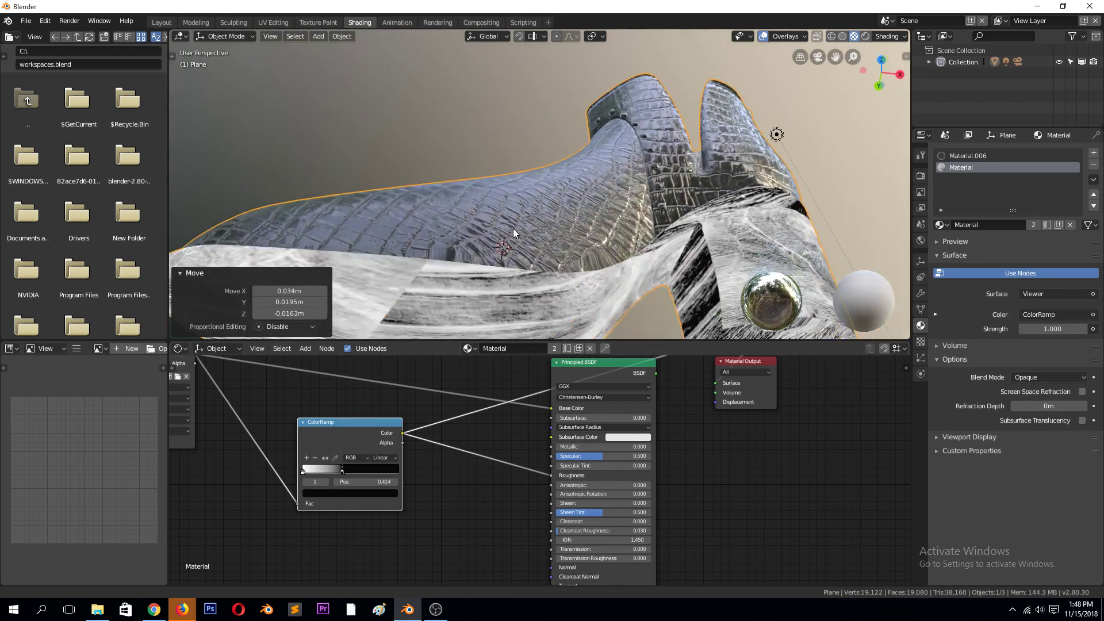
Reconnect the Principled BSDF to the Material Output and check the finish of the wood sole and heel
ctrl+shift+click(642, 368)
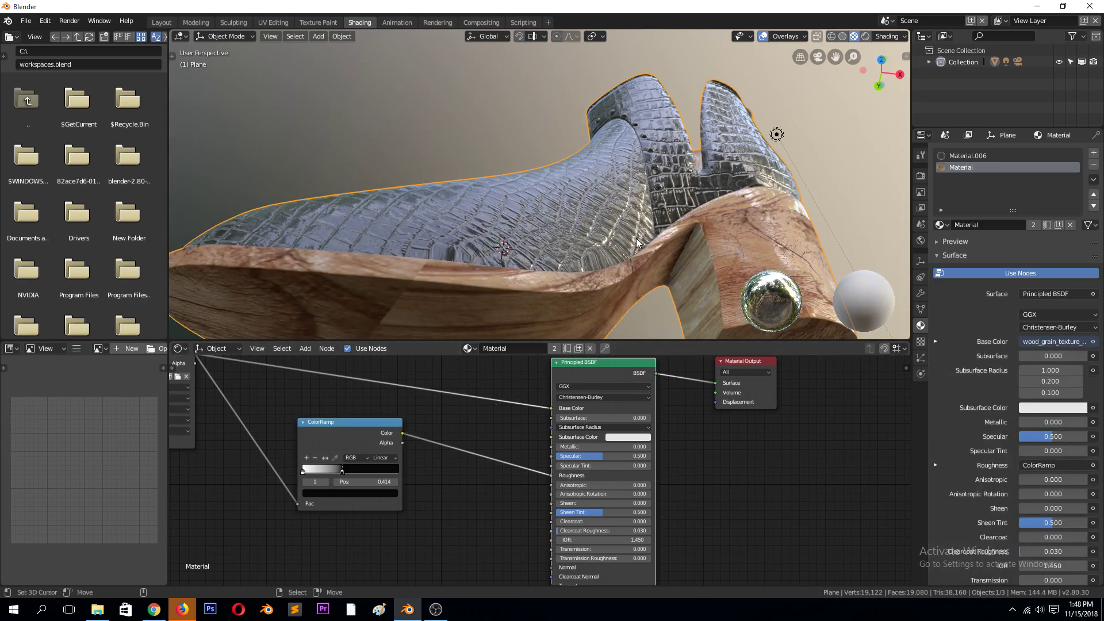
middle_drag(650, 230, 626, 237)
scroll(623, 249, down, 5)
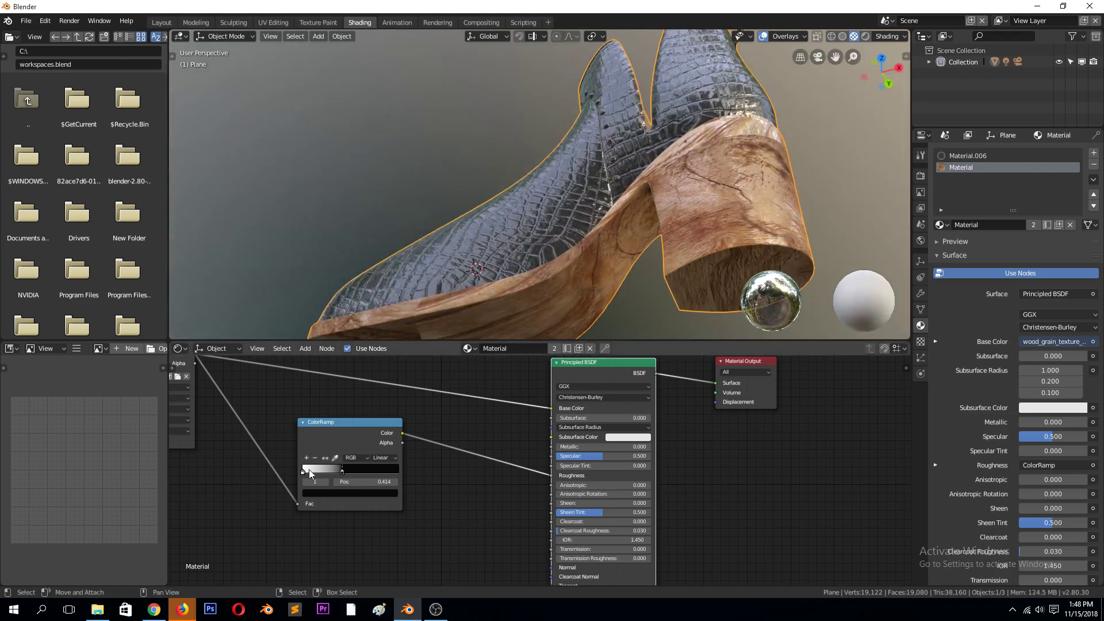
Darken the ColorRamp's white stop to a light gray with RGB values of 0.718 and check the underside of the sole
click(303, 470)
click(340, 493)
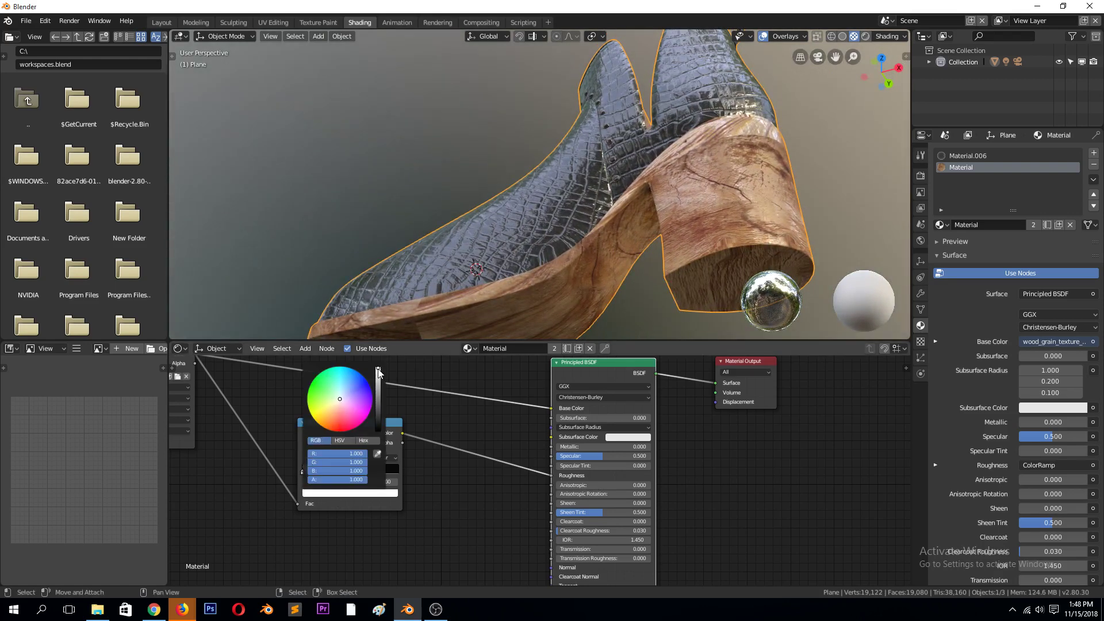
drag(377, 372, 378, 374)
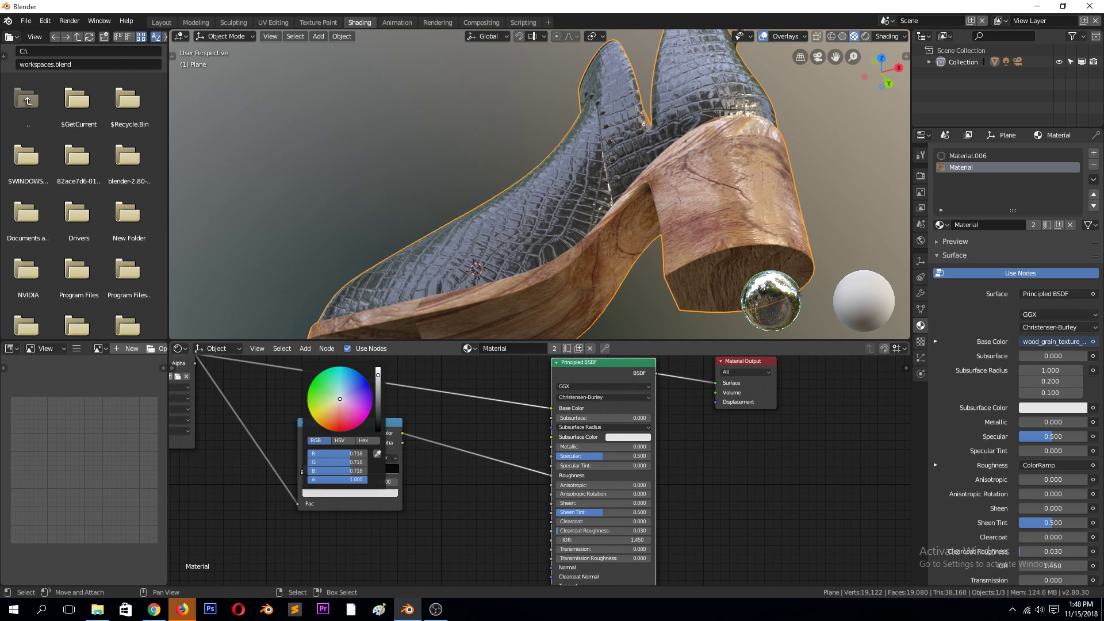
middle_drag(422, 316, 618, 172)
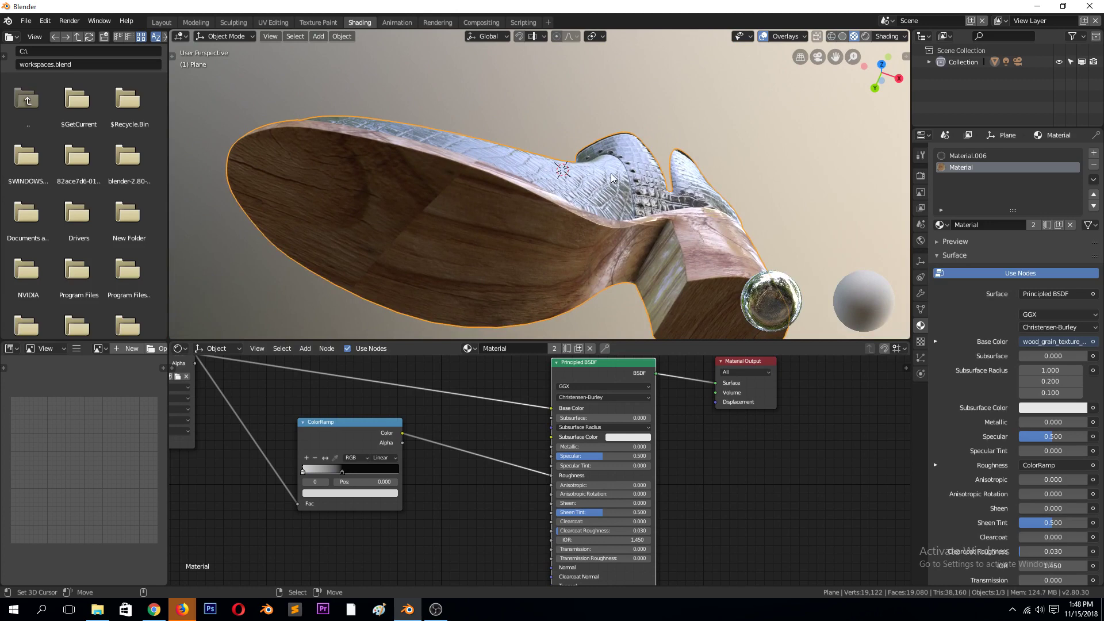
Lighten the ColorRamp's black stop to a very dark gray with RGB values of 0.038
click(343, 470)
click(353, 493)
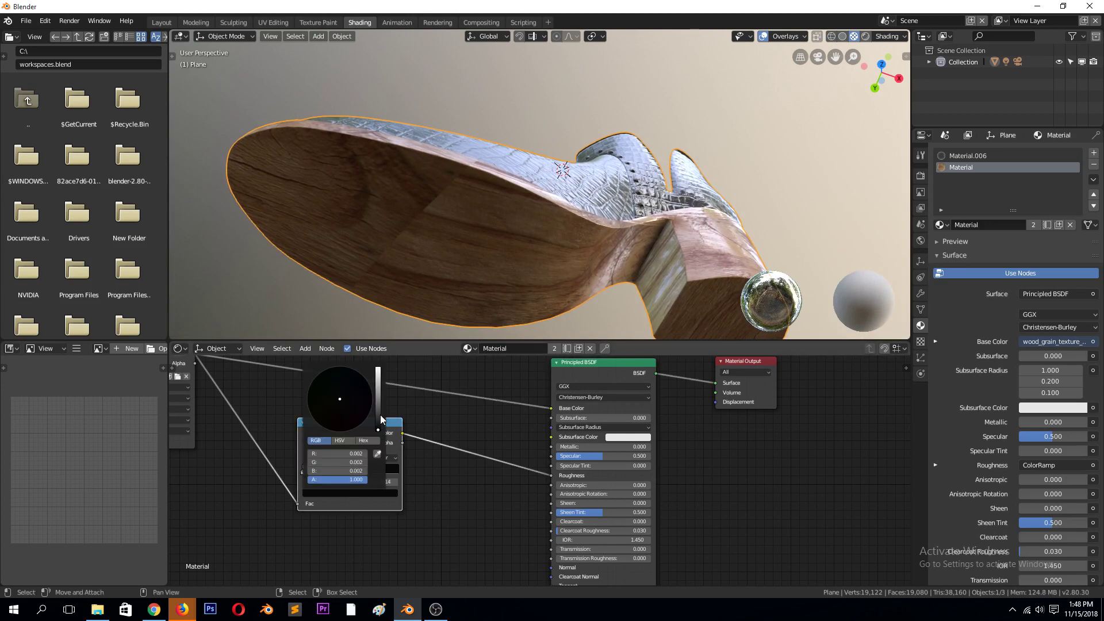
drag(378, 422, 378, 419)
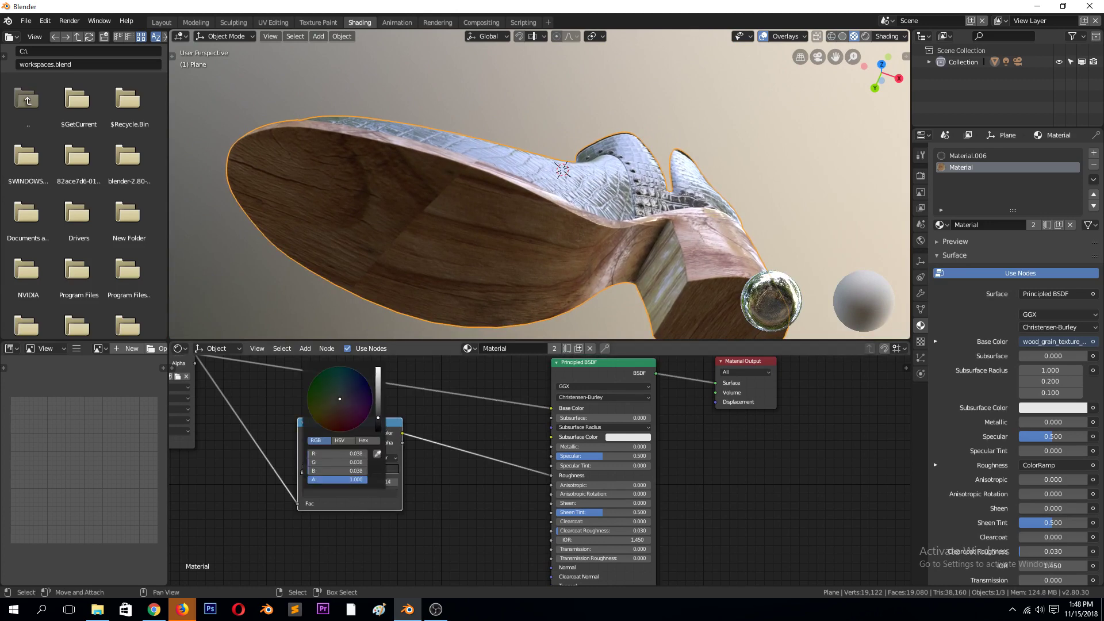
Check the boot from the side and move the ColorRamp node lower, away from the texture's Base Color link
middle_drag(581, 215, 581, 271)
scroll(592, 243, down, 3)
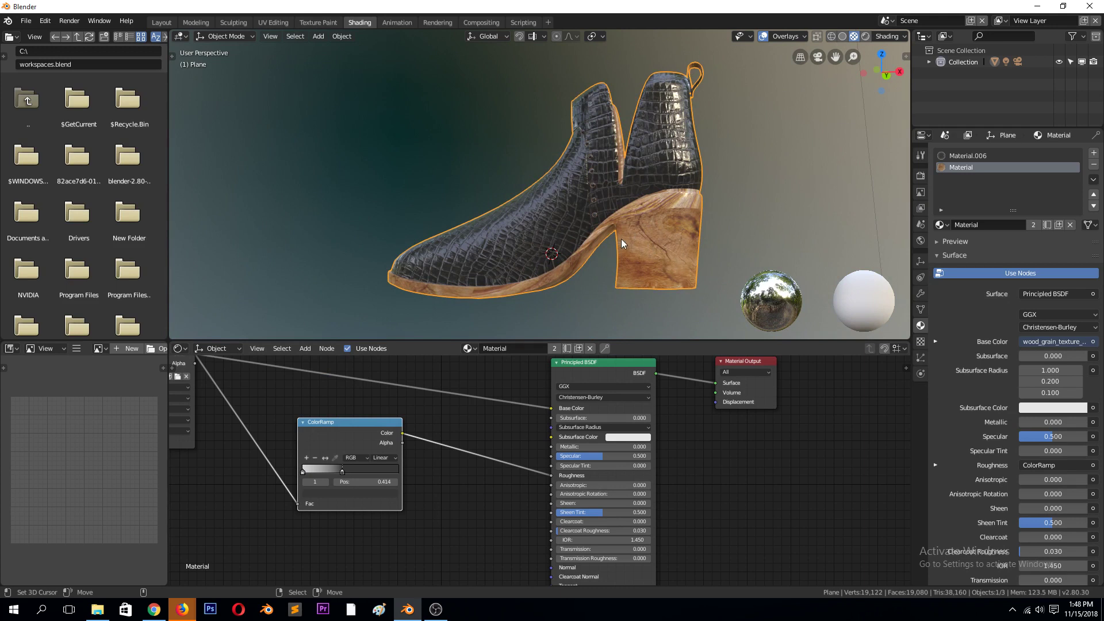
drag(367, 427, 353, 469)
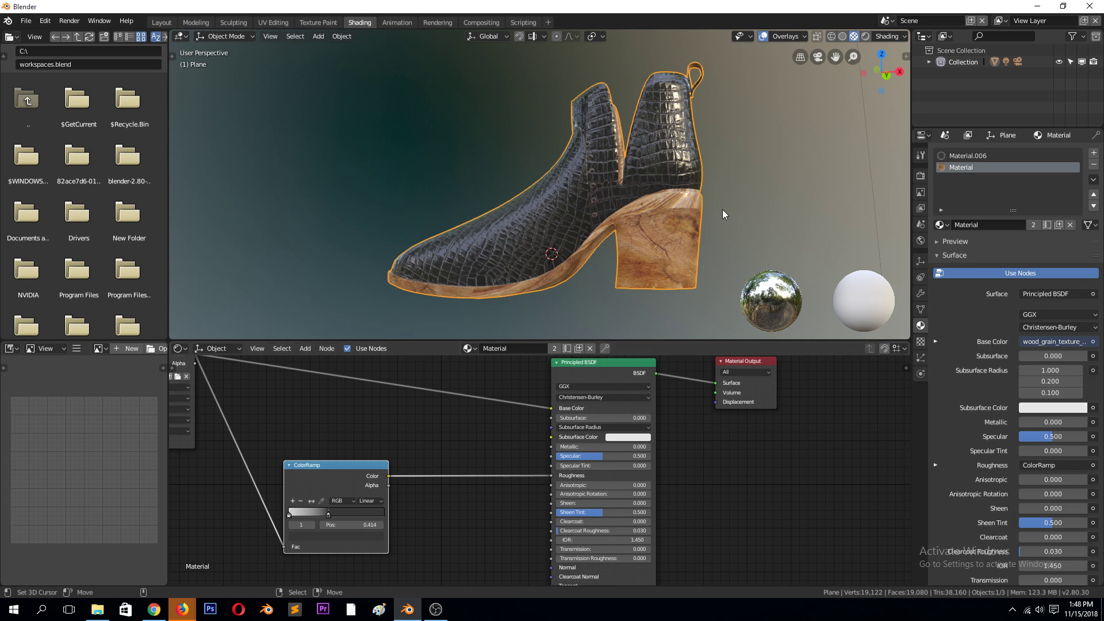
Try a Hue/Saturation node between the wood texture and Base Color with its saturation lowered to 0
scroll(378, 437, down, 1)
key(shift+a)
mouse_move(366, 401)
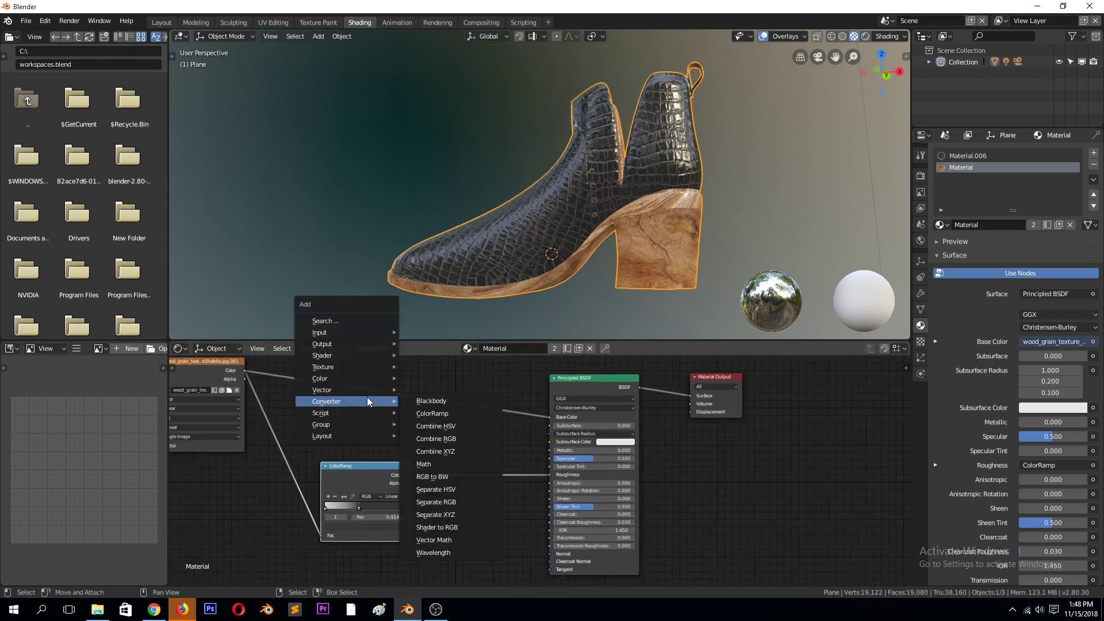
mouse_move(392, 381)
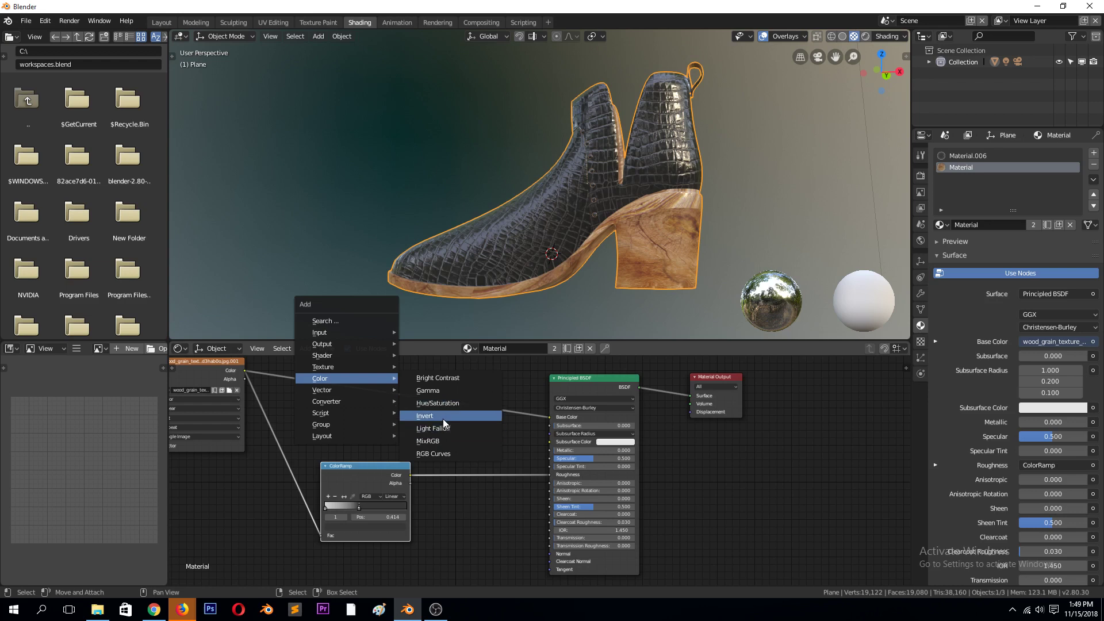
click(443, 402)
click(463, 429)
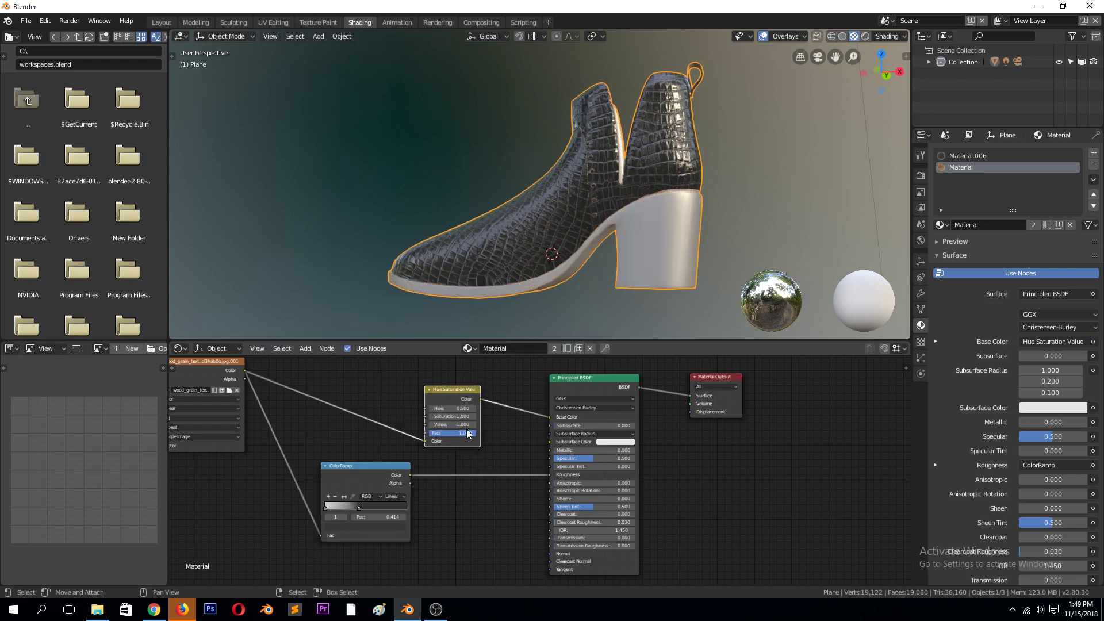
drag(466, 420, 409, 420)
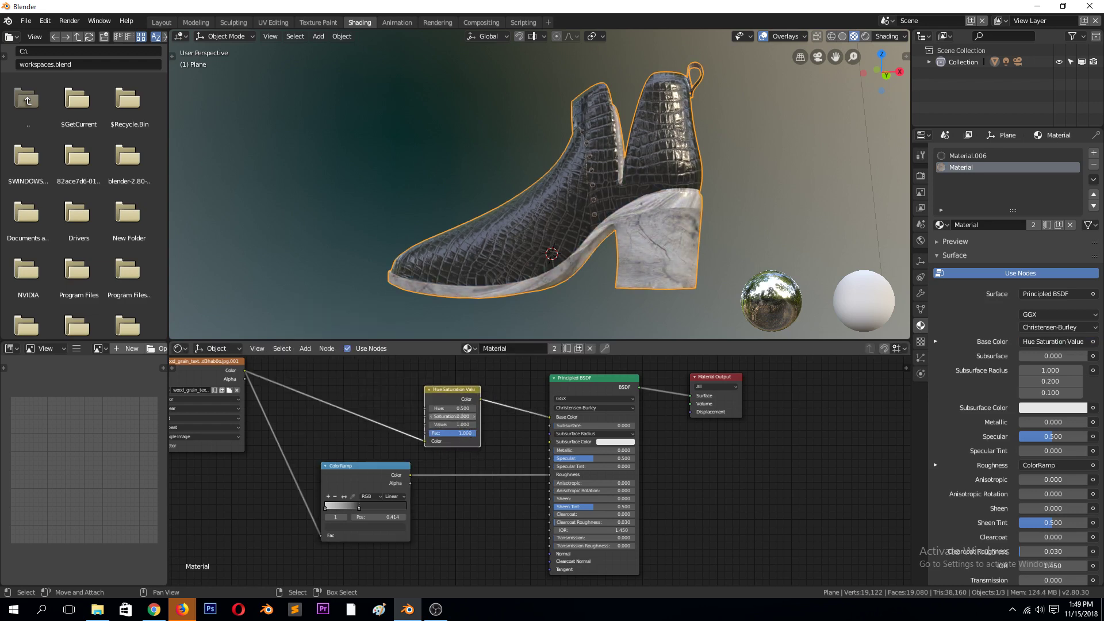
Undo the desaturation, delete the Hue/Saturation node and reconnect the wood texture's Color output to Base Color
key(ctrl+z)
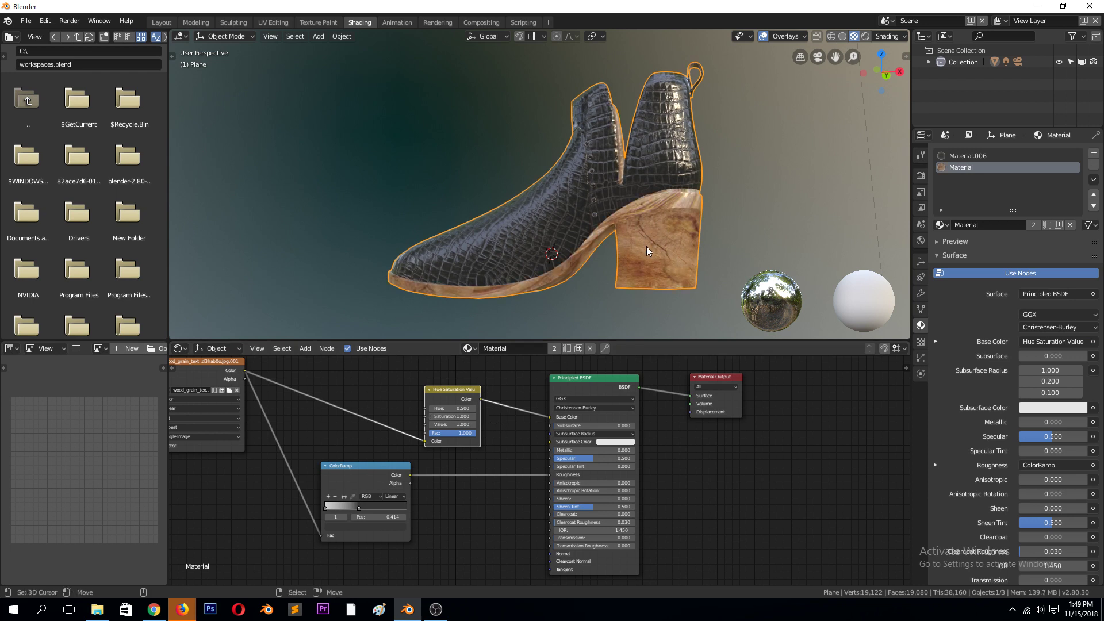
key(Delete)
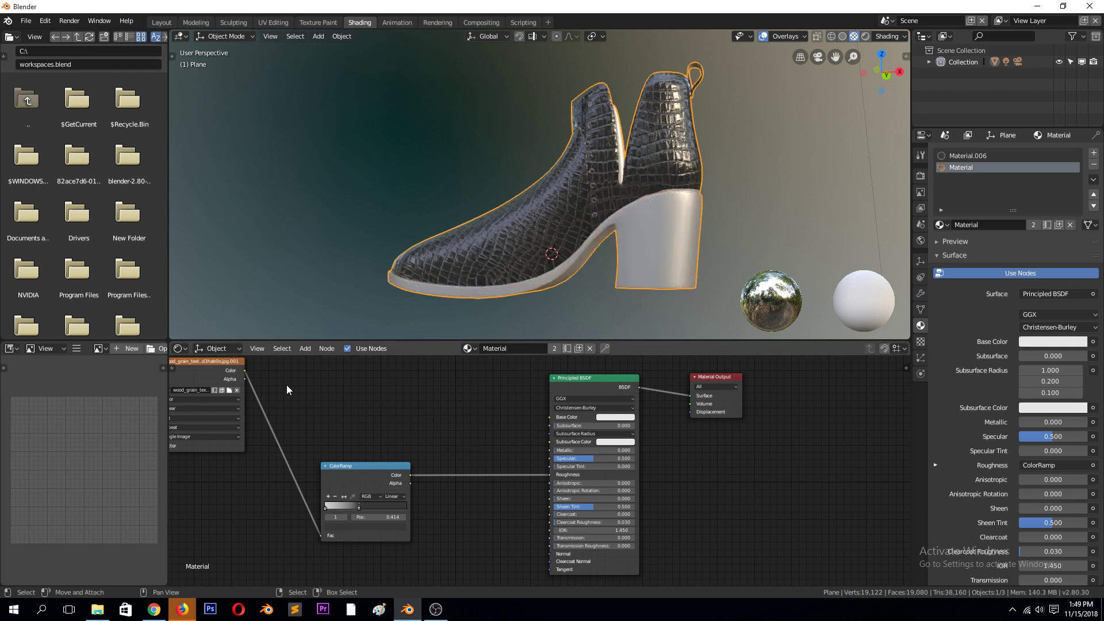
drag(245, 387, 246, 437)
drag(245, 370, 550, 419)
Insert an RGB Curves node between the wood texture and Base Color and pull its combined curve down to about X 0.61, Y 0.28
key(shift+a)
mouse_move(461, 401)
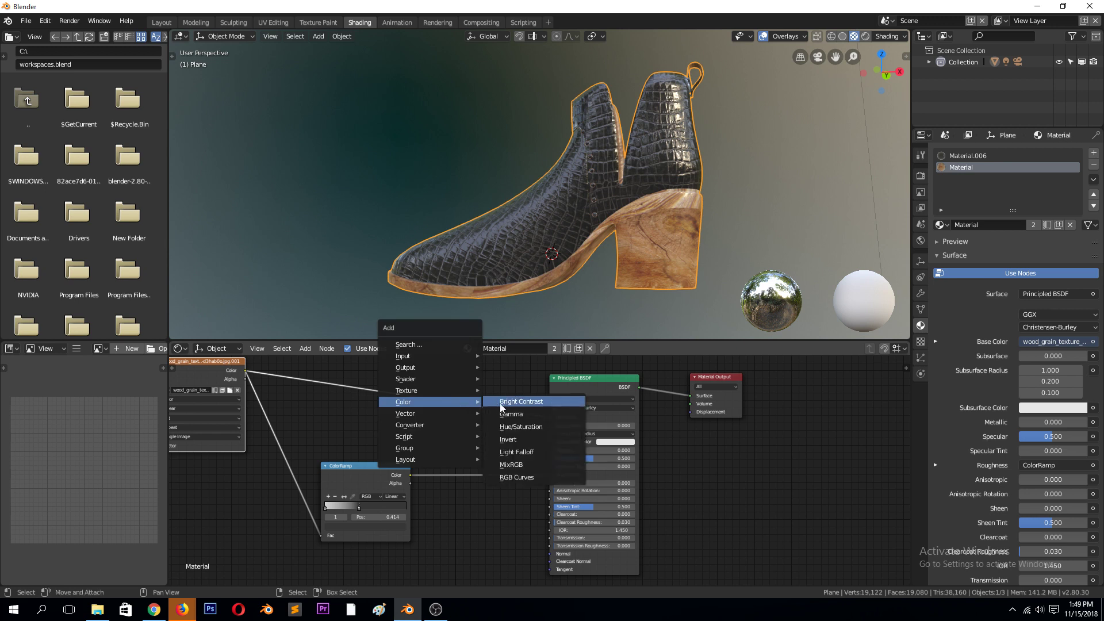
click(519, 475)
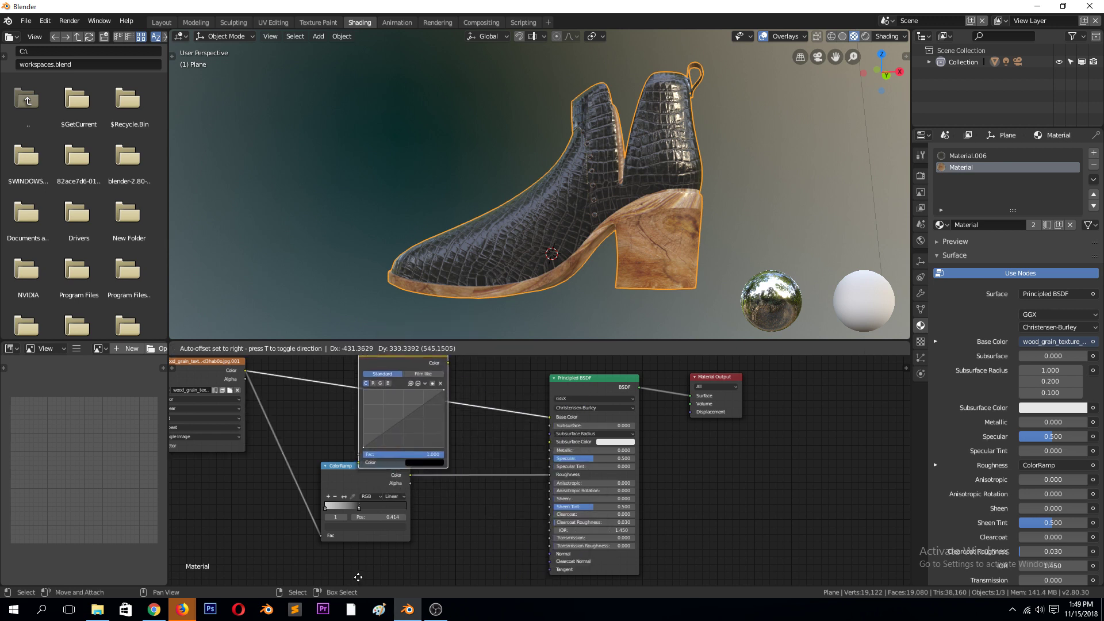
click(359, 577)
drag(401, 422, 413, 431)
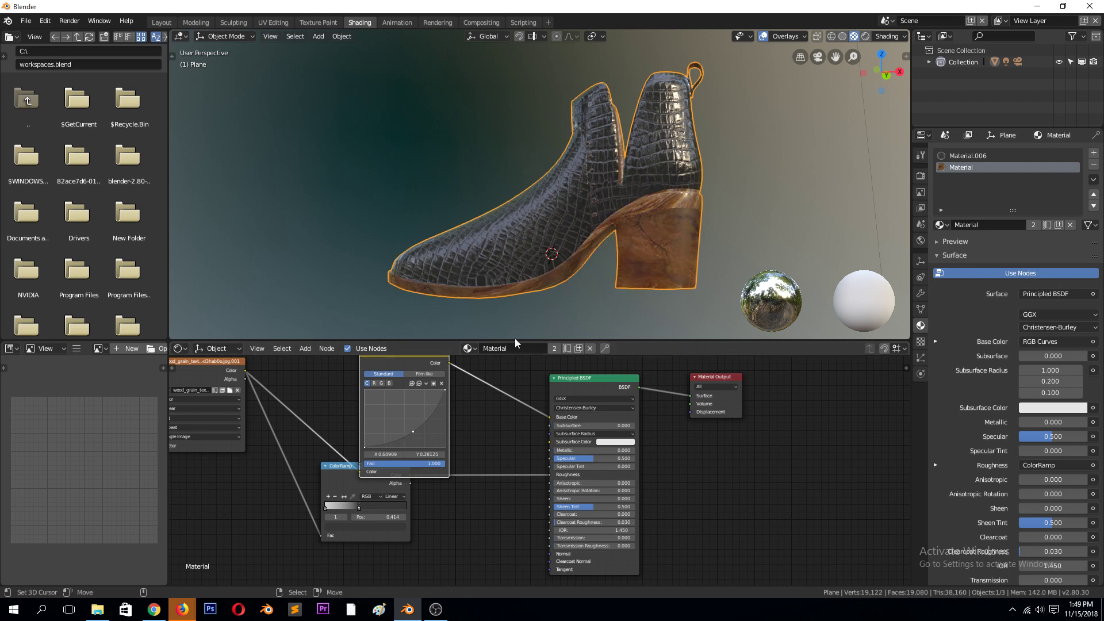
Fine-tune the combined curve, placing its middle point at about X 0.58, Y 0.33 and returning its white endpoint to the top
middle_drag(540, 288, 523, 242)
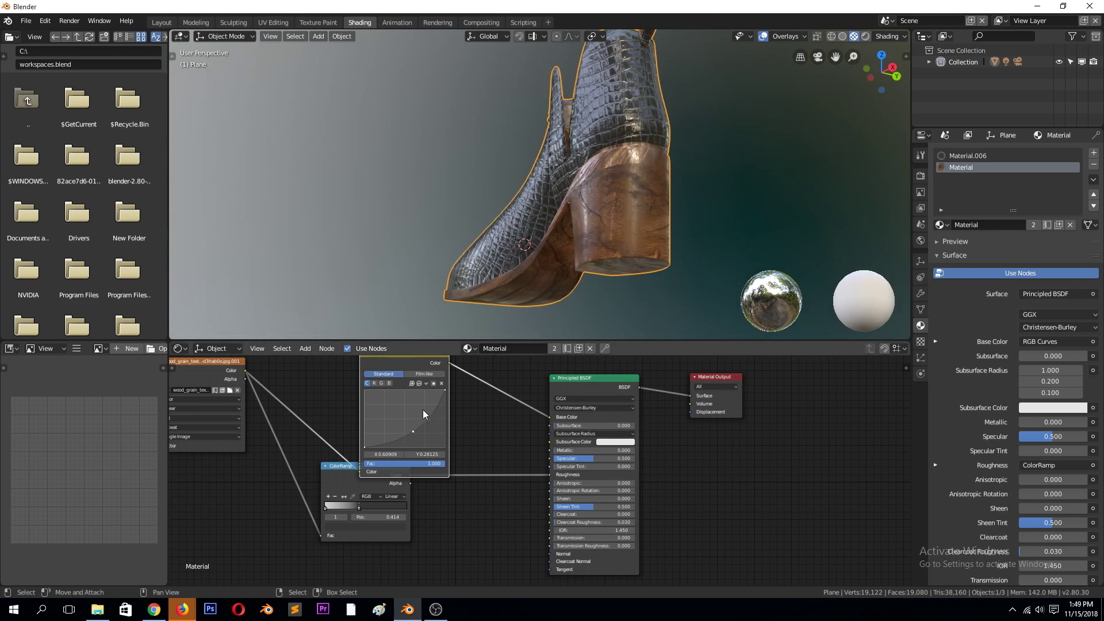
click(444, 392)
drag(414, 431, 413, 433)
middle_drag(495, 278, 563, 298)
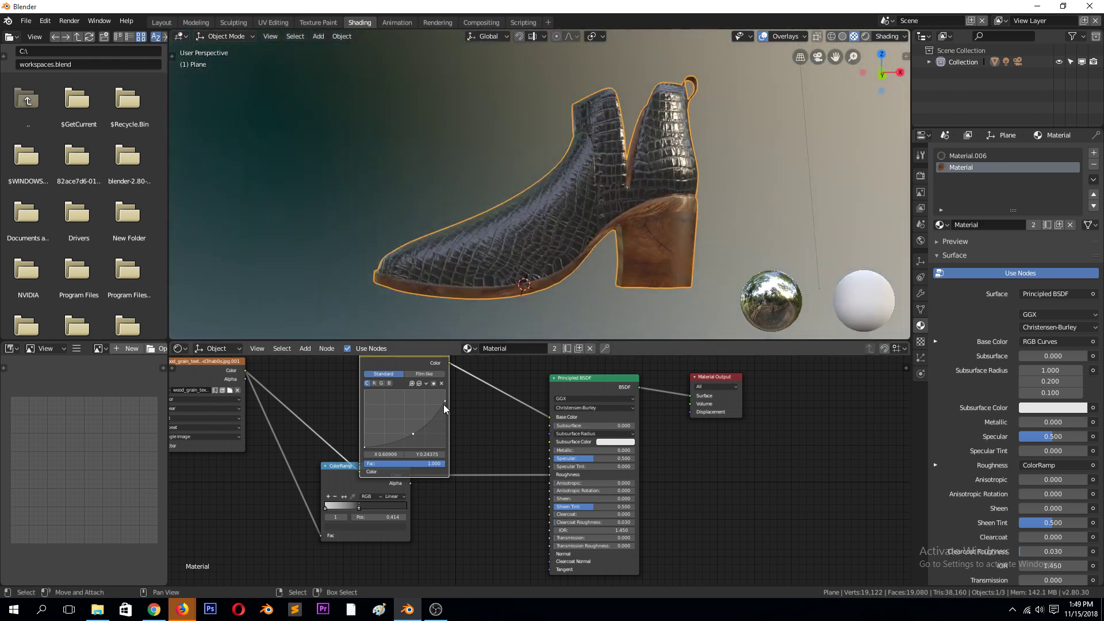
drag(443, 401, 443, 392)
drag(411, 437, 408, 432)
Try lowering the red curve to about X 0.59, Y 0.42 and adding a blue curve point at about X 0.60, Y 0.56
click(374, 383)
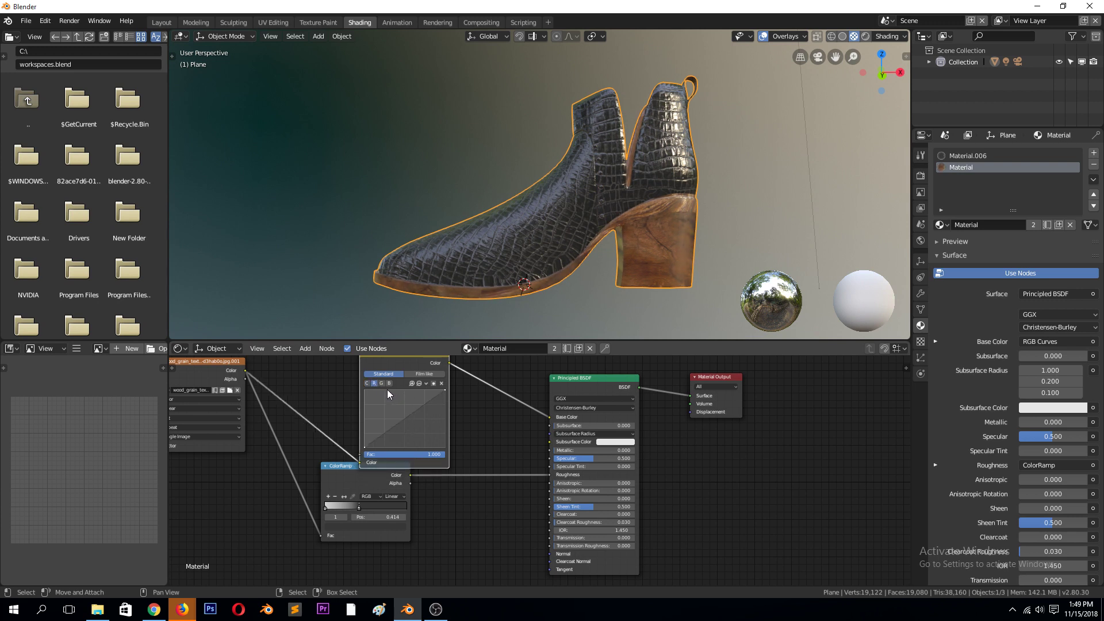
drag(411, 429, 412, 423)
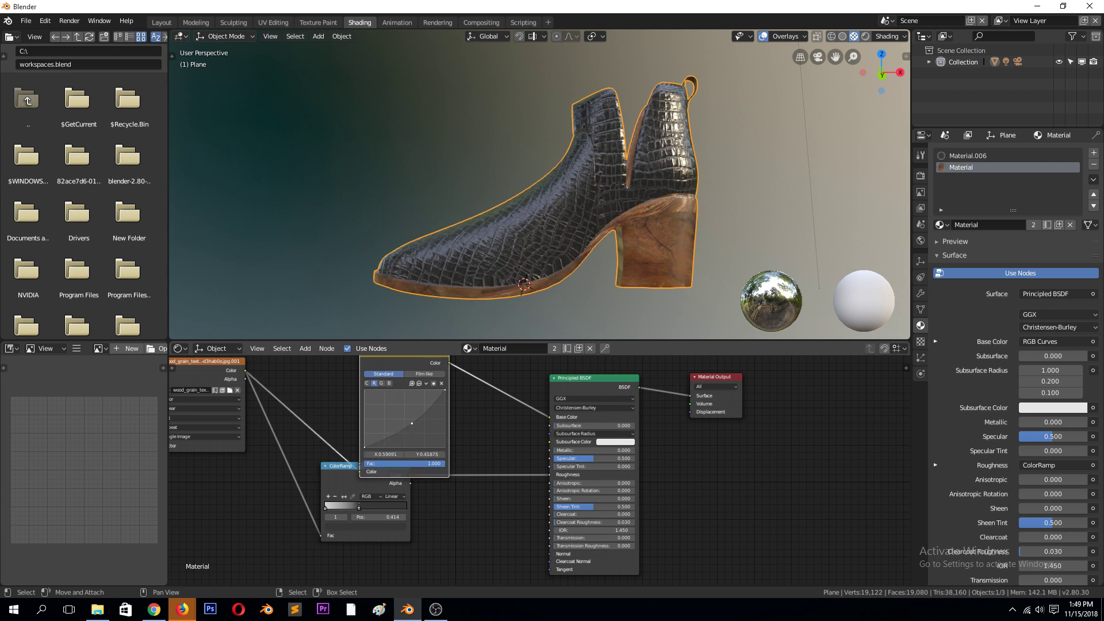
click(389, 383)
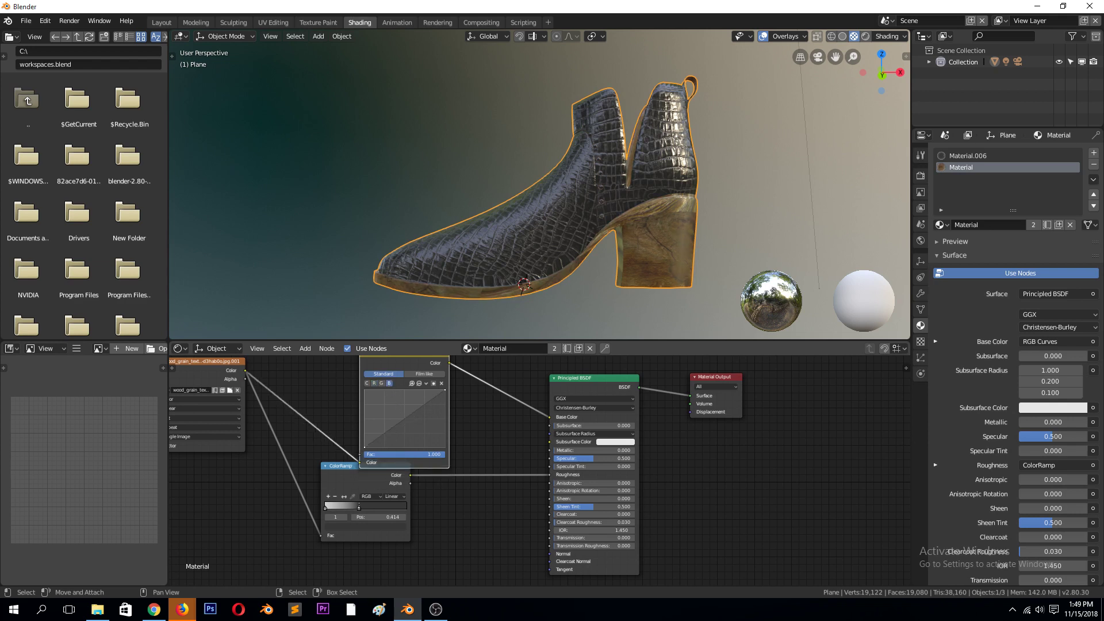
click(411, 413)
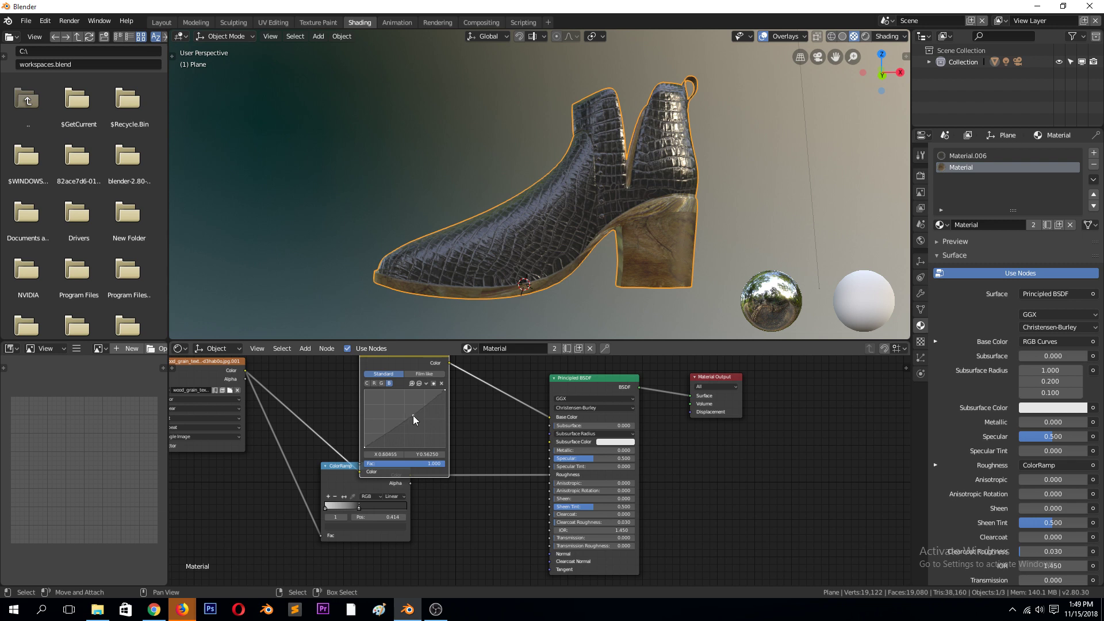
click(368, 383)
click(375, 383)
click(382, 383)
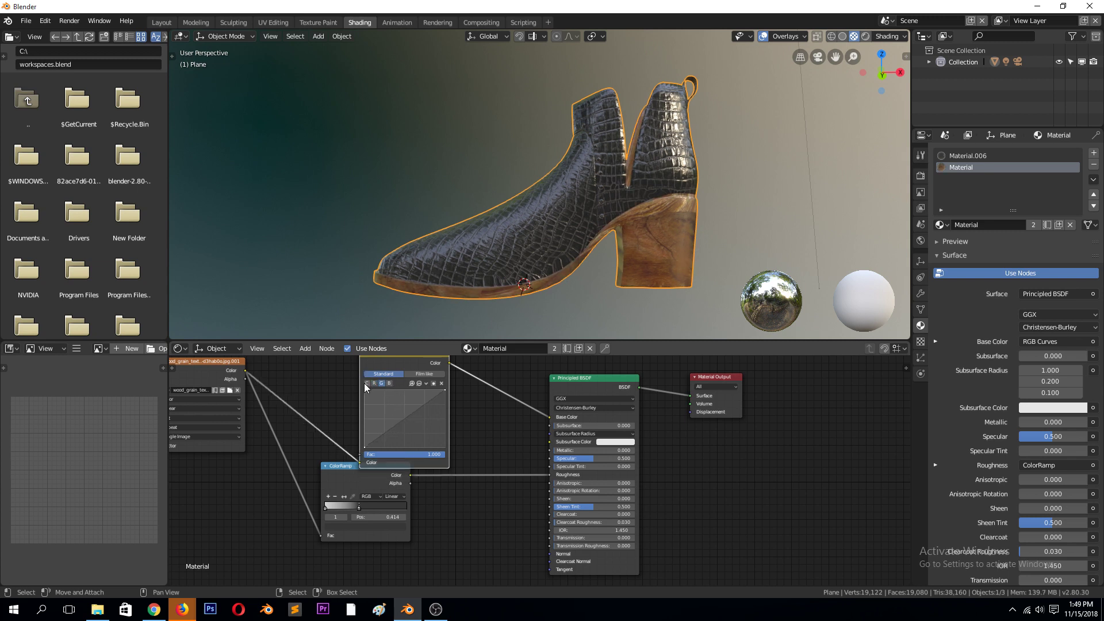
click(366, 383)
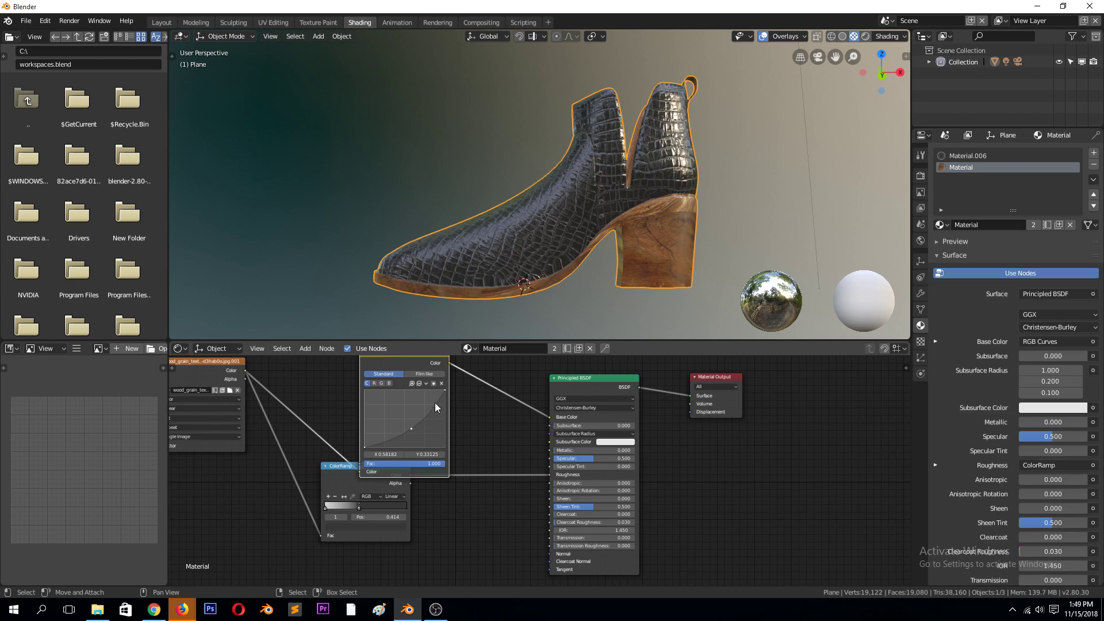
Move the RGB Curves node directly above the ColorRamp and inspect the wood on the heel and the sole's underside
drag(406, 365, 366, 352)
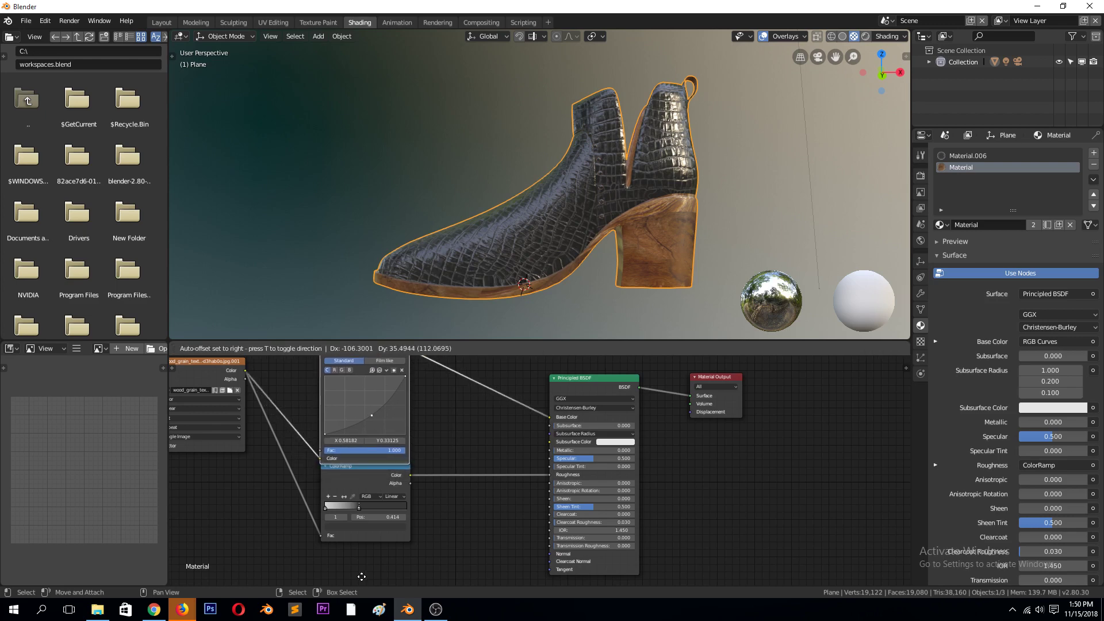
middle_drag(616, 222, 563, 205)
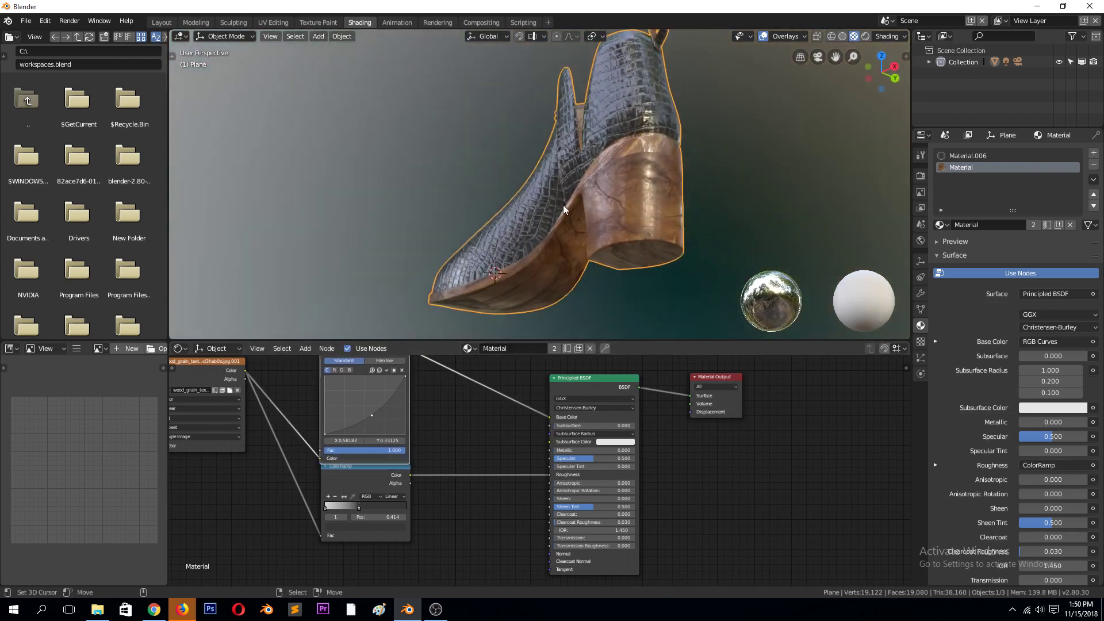
middle_drag(633, 219, 671, 254)
Insert a Hue/Saturation node between RGB Curves and Base Color, set its saturation to 0.3 and check the sole
key(shift+a)
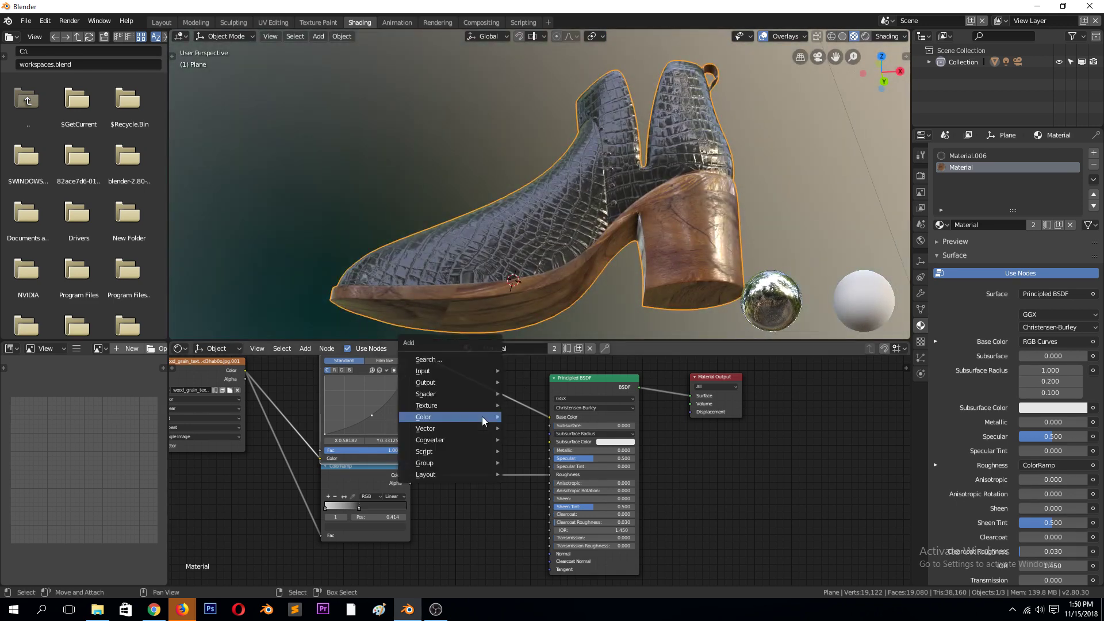
mouse_move(481, 417)
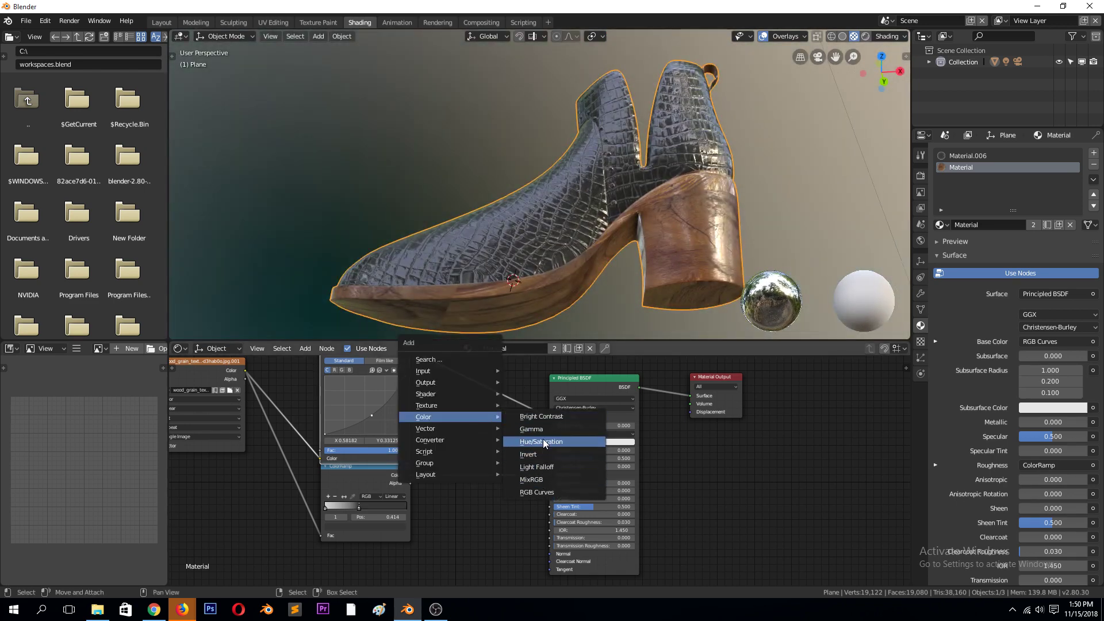
click(543, 440)
click(443, 377)
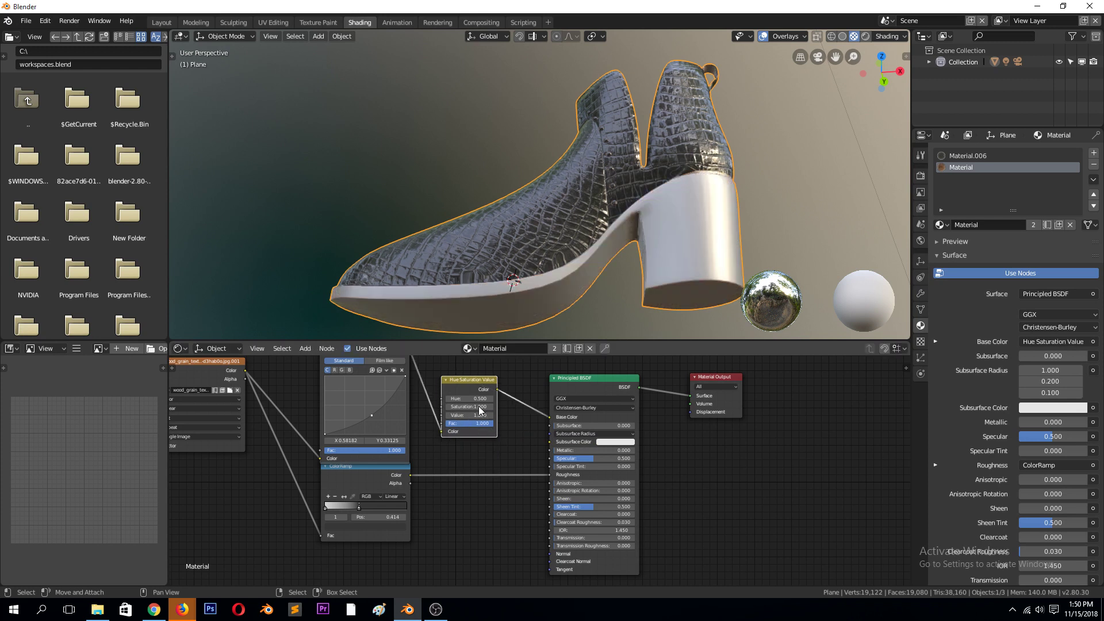
click(479, 407)
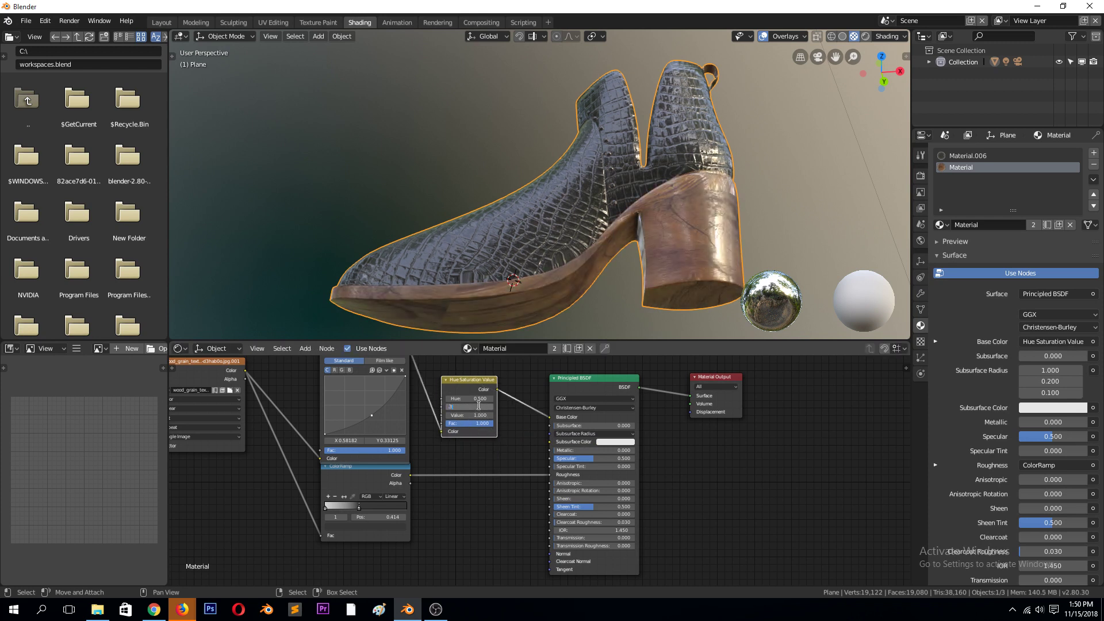
text(.3)
key(Return)
middle_drag(565, 276, 564, 308)
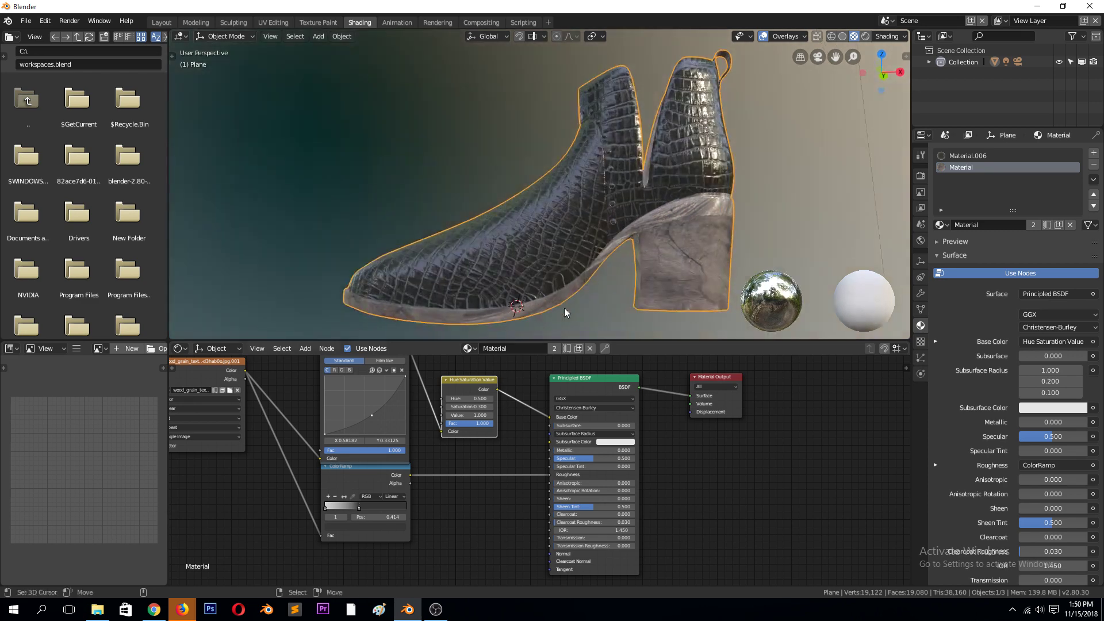
Set the Hue/Saturation node's saturation to 0.6 and lower the RGB Curves' middle point to about X 0.62, Y 0.29
click(476, 406)
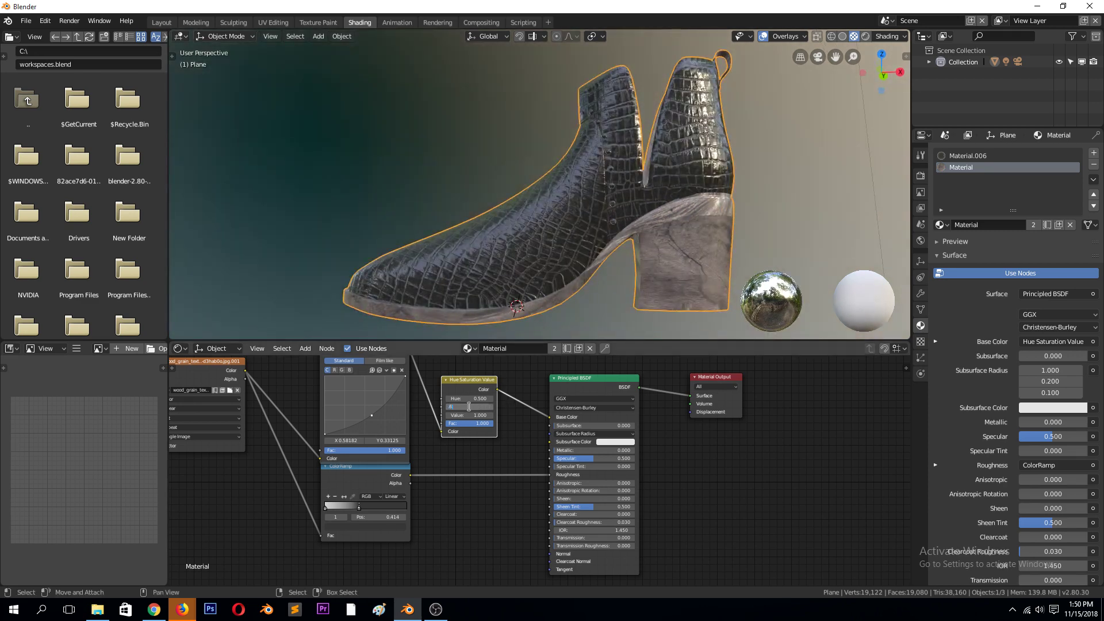
text(.6)
key(Return)
middle_drag(535, 322, 581, 296)
drag(372, 415, 374, 417)
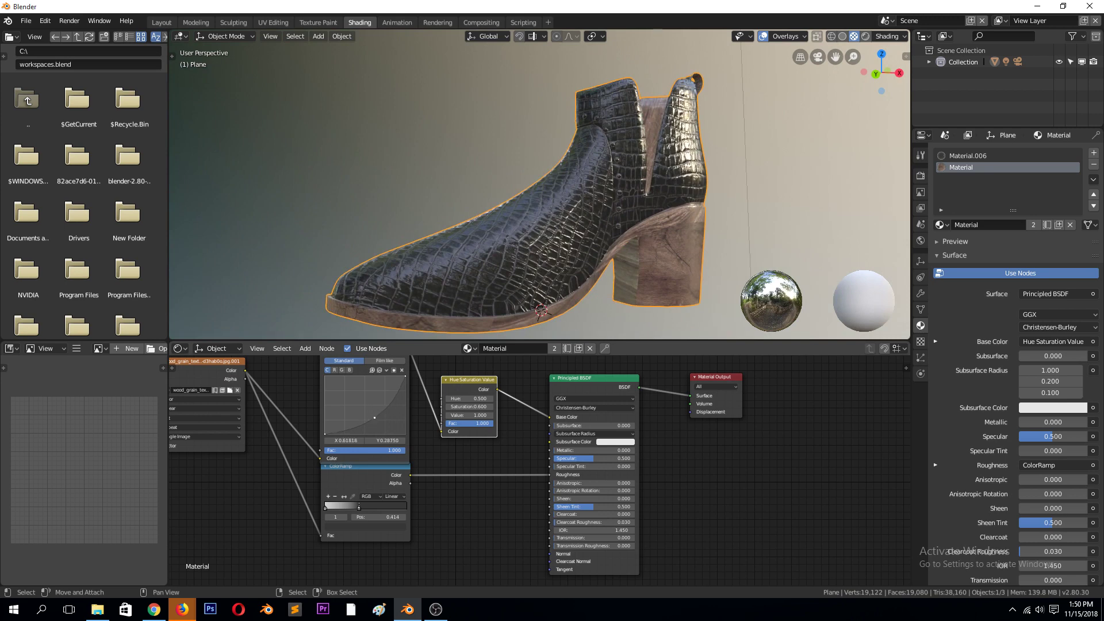
scroll(375, 418, down, 1)
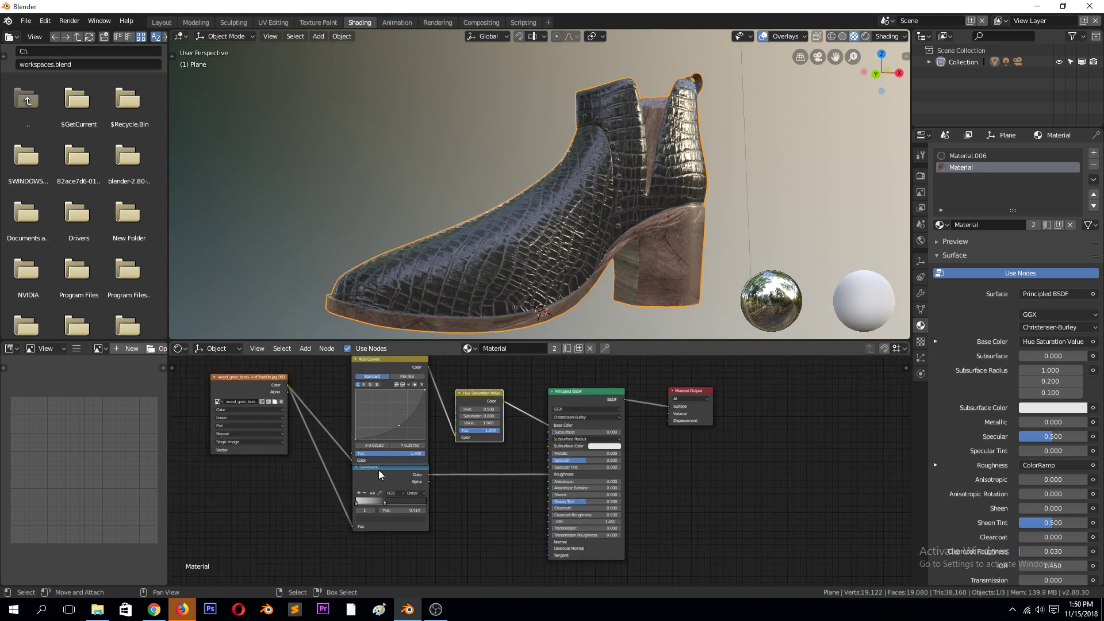
Disconnect the wood texture from the RGB Curves node, place the ColorRamp below it and inspect the sole and heel
drag(381, 478, 444, 440)
middle_drag(526, 322, 517, 253)
scroll(594, 234, up, 3)
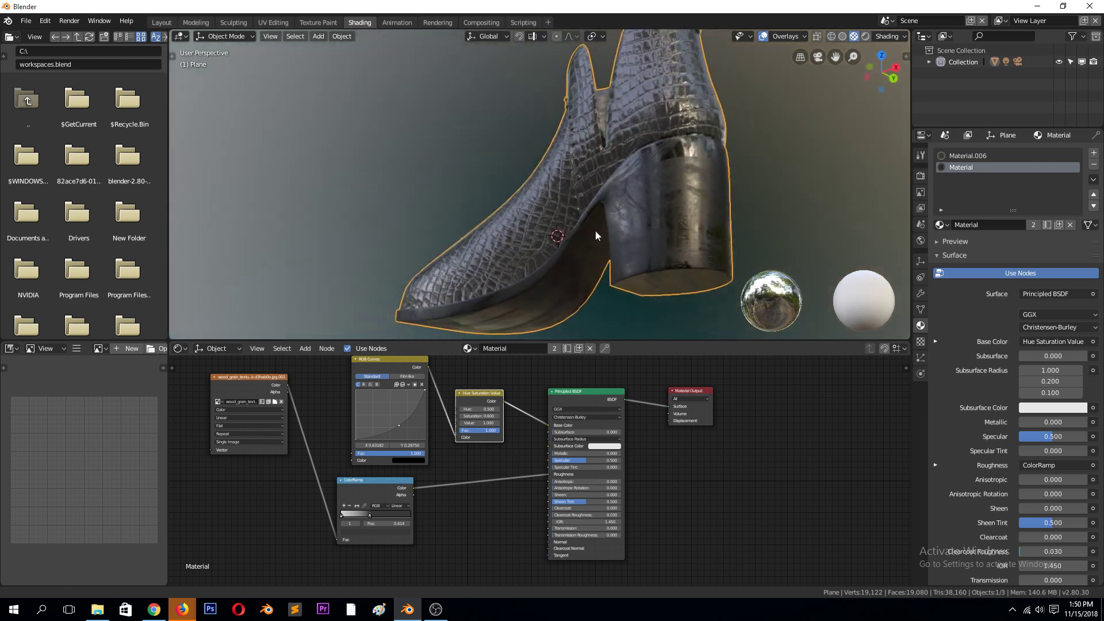
middle_drag(595, 230, 588, 286)
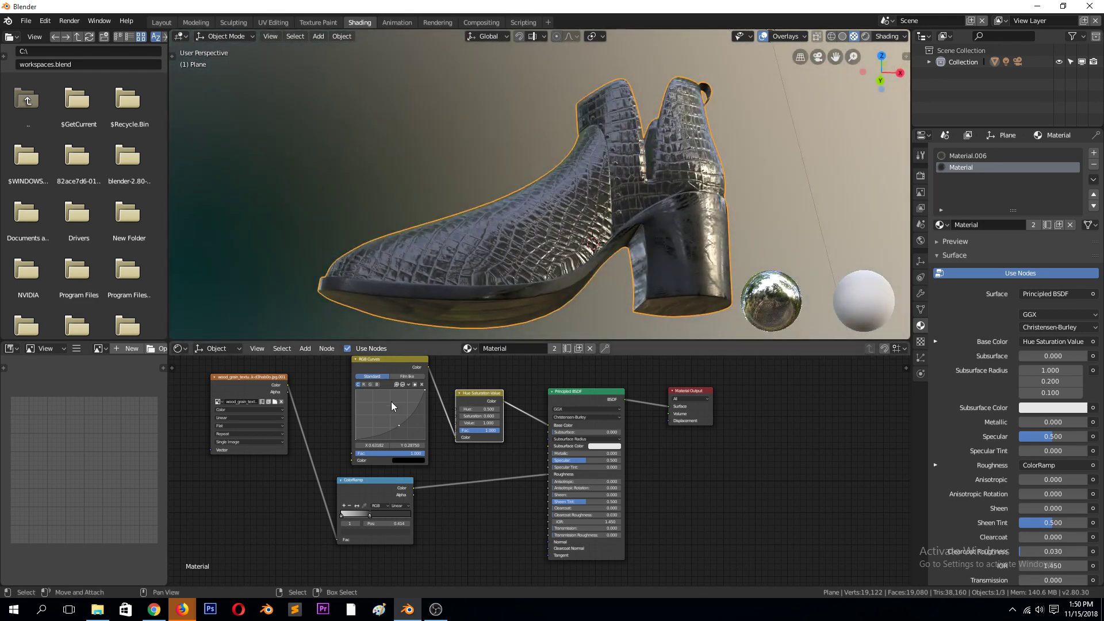
Delete the RGB Curves and Hue/Saturation nodes and darken the Principled BSDF's Base Color to a near-black gray
click(374, 367)
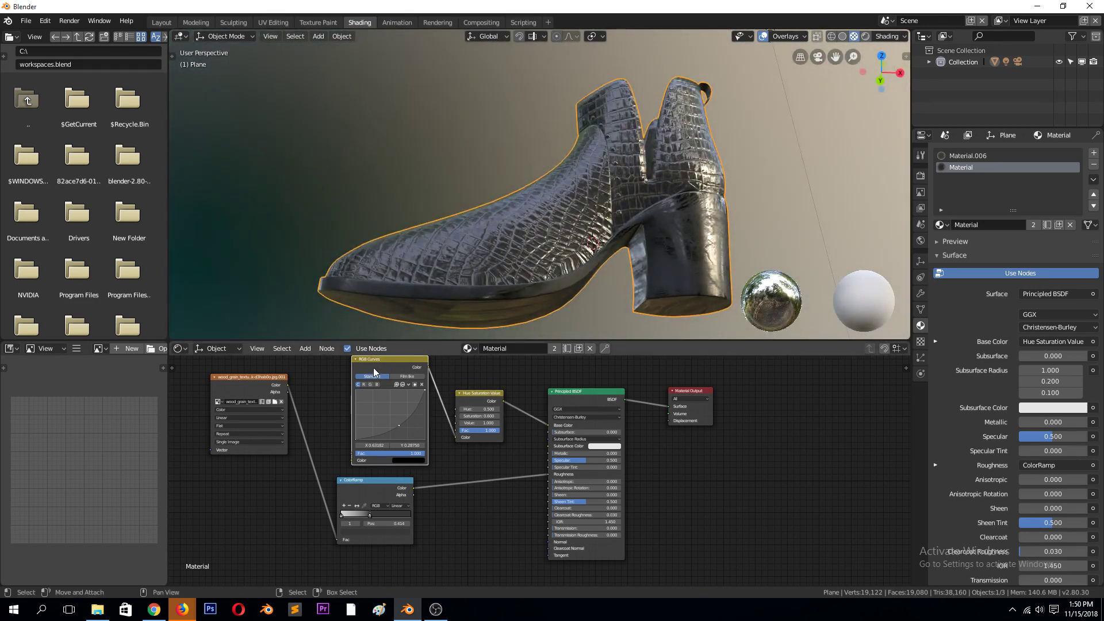
key(x)
click(460, 392)
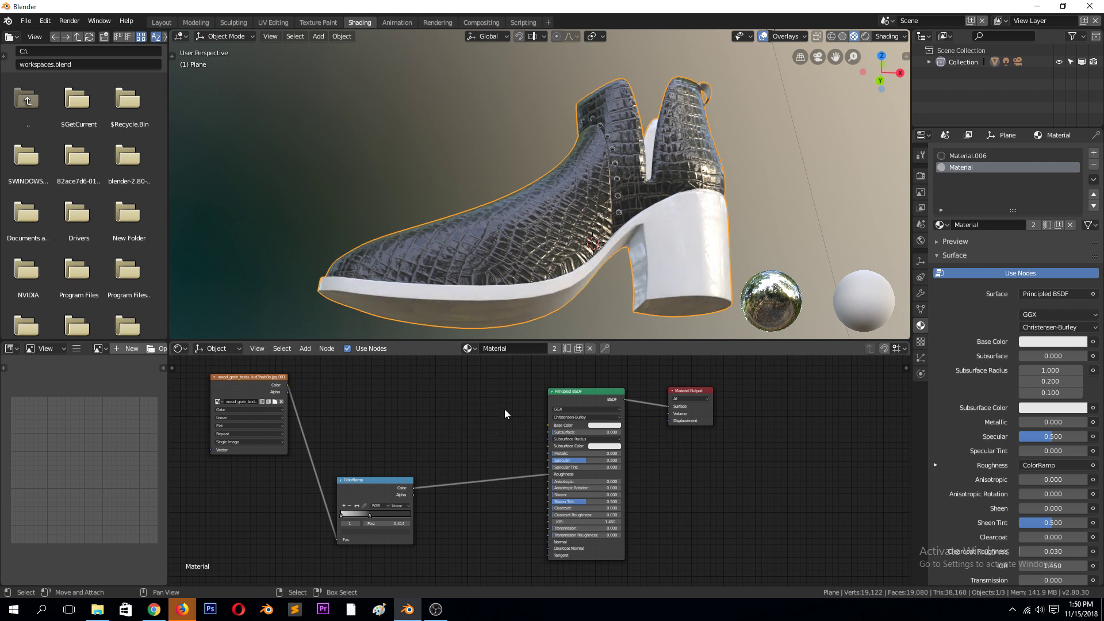
click(606, 425)
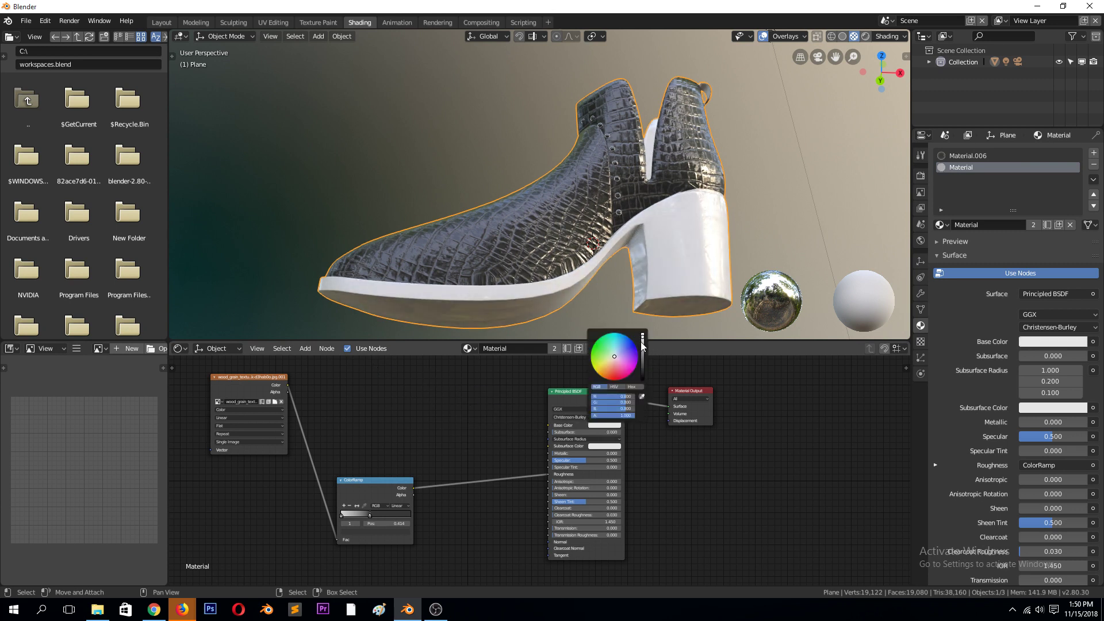
drag(641, 343, 642, 371)
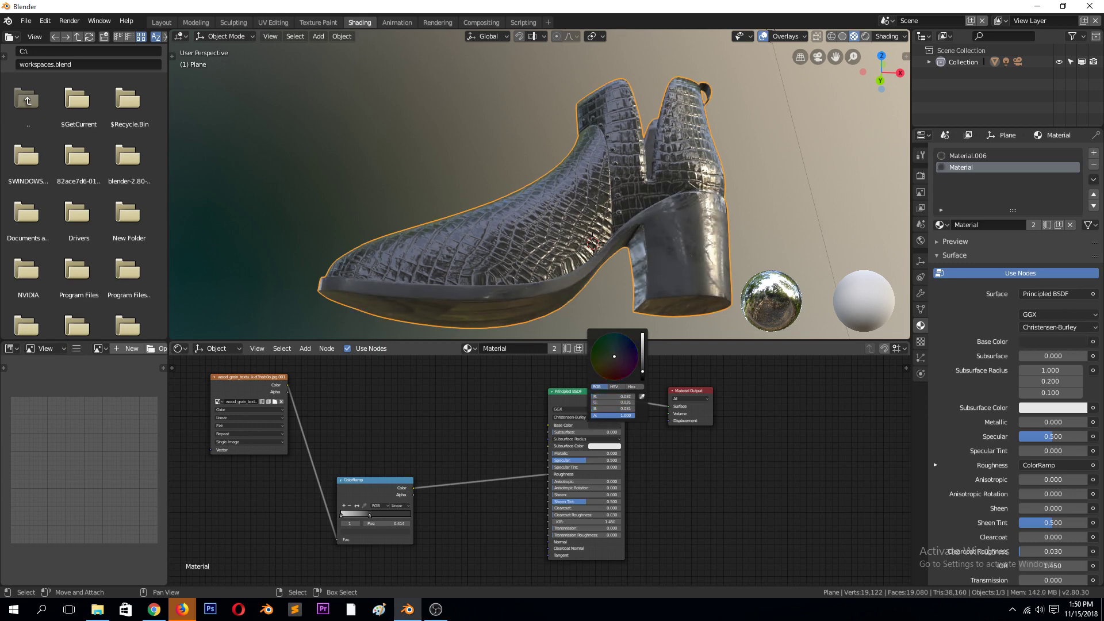
Move the ColorRamp node up beside the wood texture and lighten its selected stop to a gray of about 0.196
middle_drag(664, 233, 557, 251)
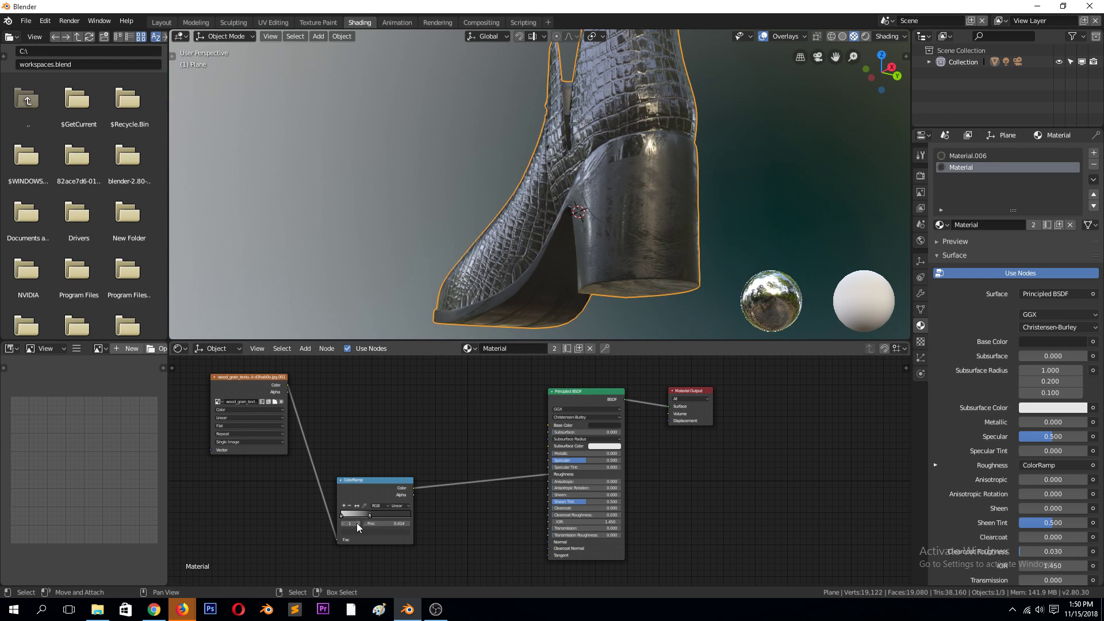
drag(374, 494, 406, 404)
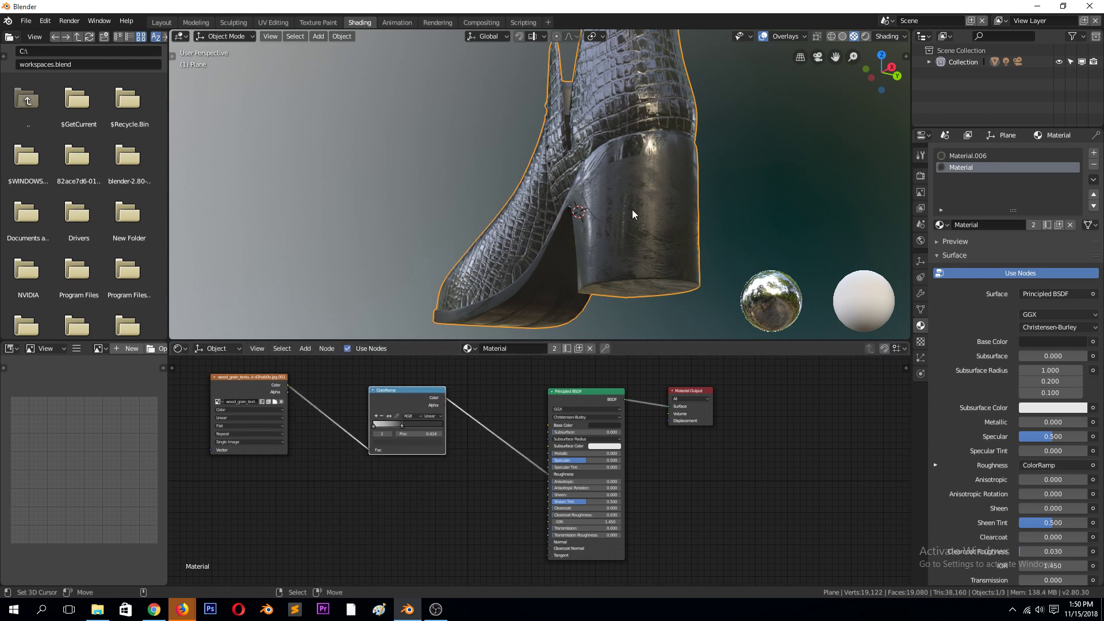
middle_drag(632, 210, 692, 203)
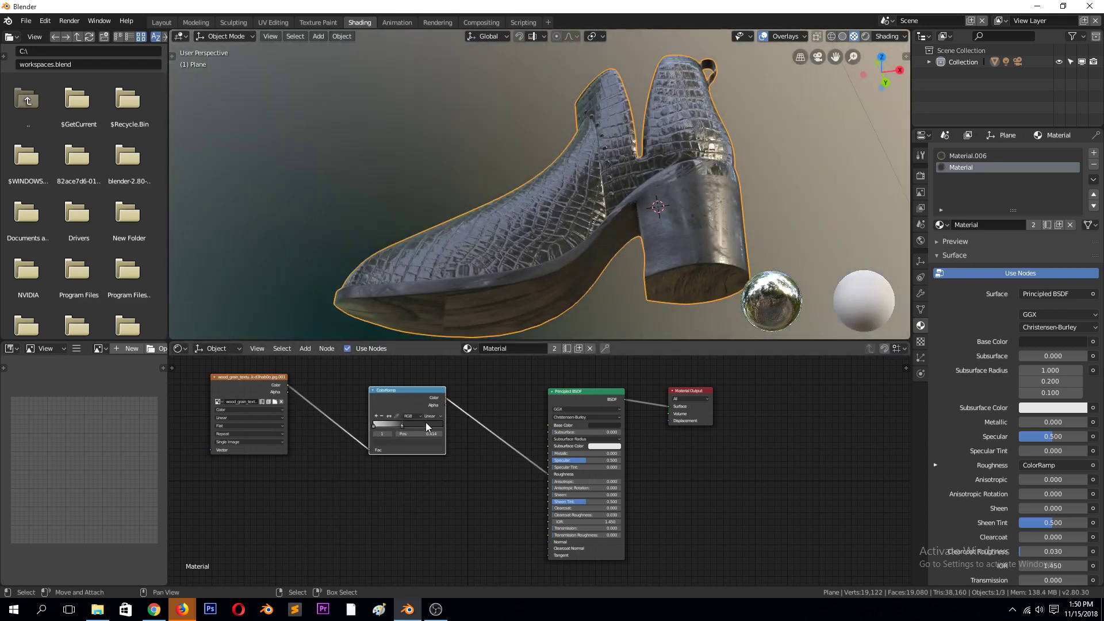
scroll(425, 422, up, 1)
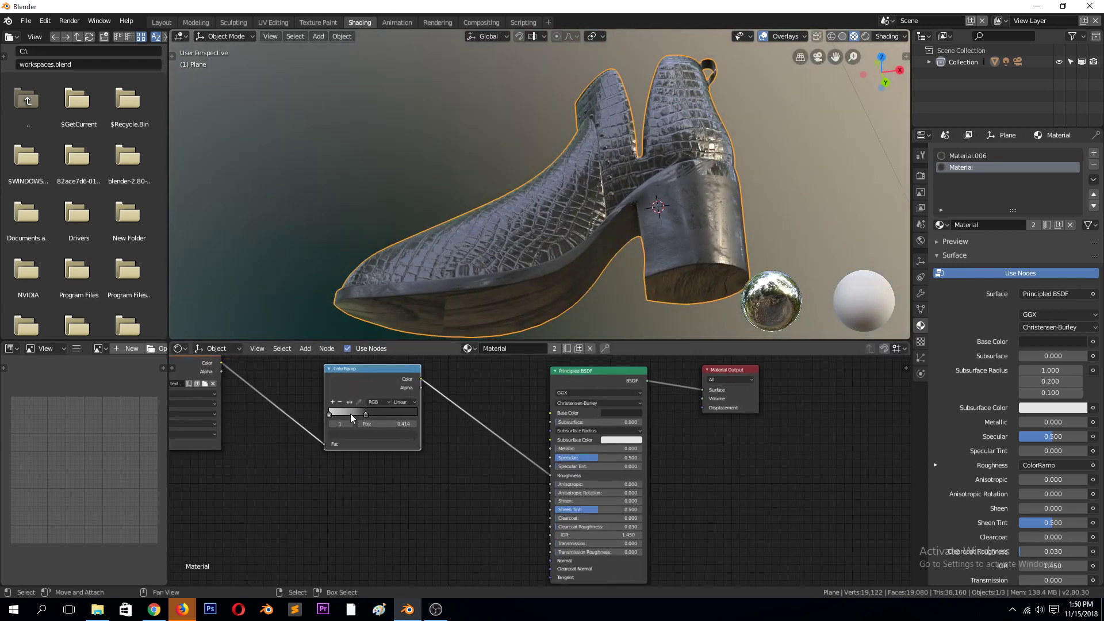
click(388, 435)
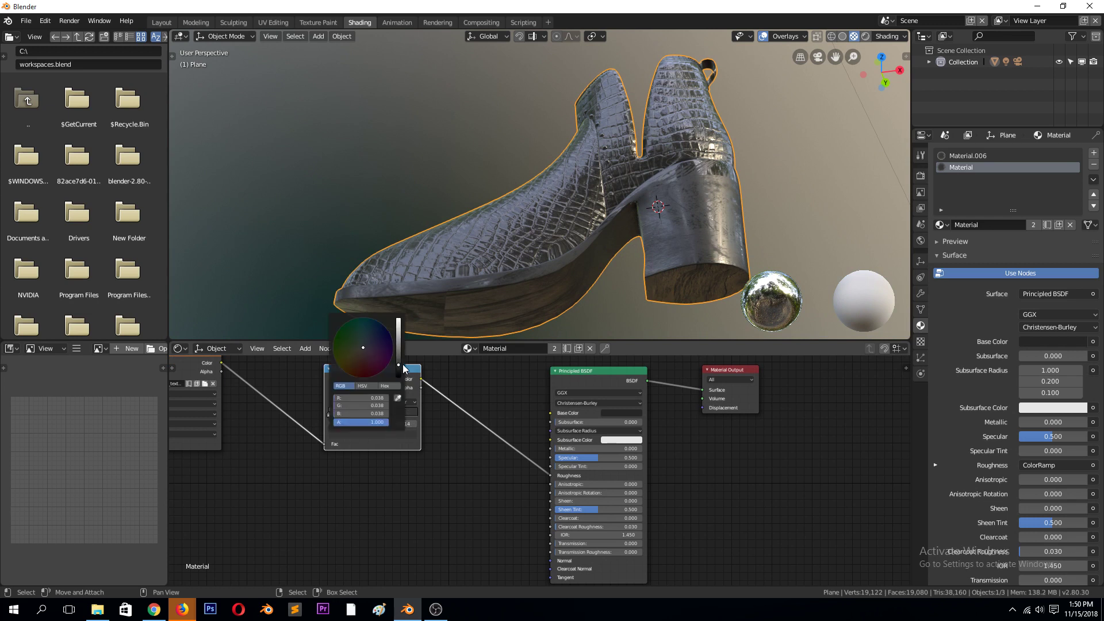
drag(397, 358, 398, 350)
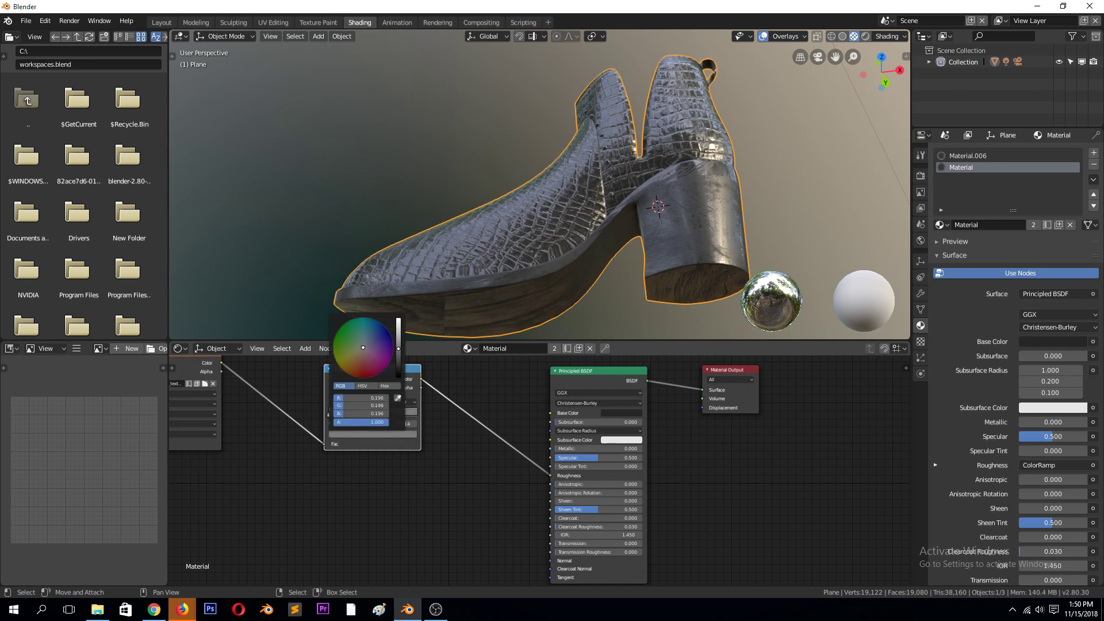
middle_drag(523, 210, 477, 228)
scroll(336, 405, down, 2)
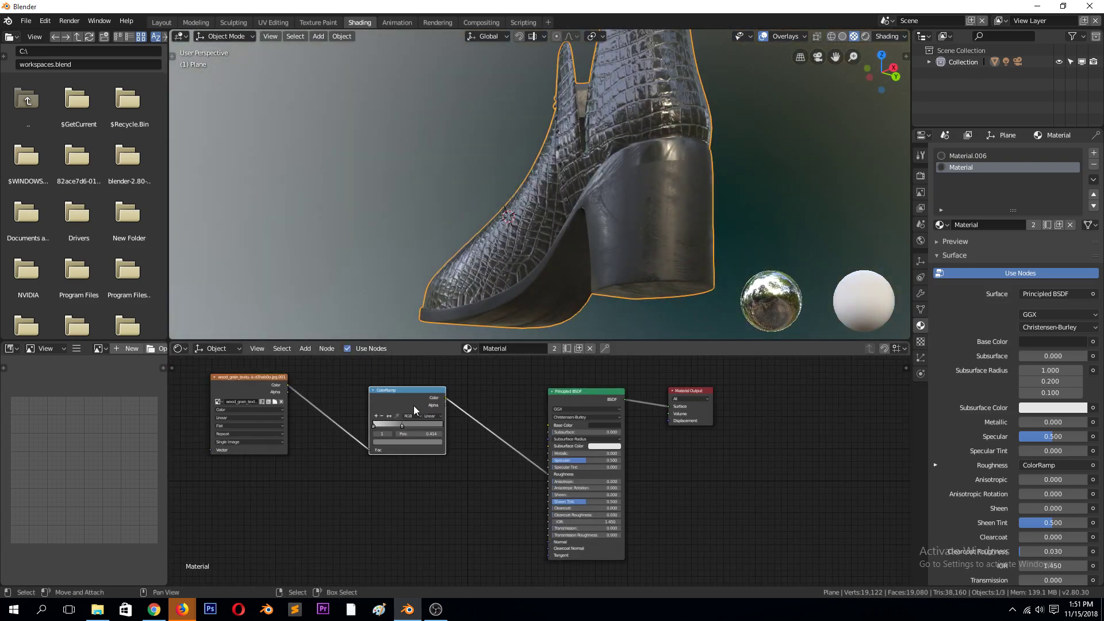
Add a Bump node, feed the ColorRamp's color into its Height and connect its output to the Principled BSDF's Normal
scroll(455, 438, up, 1)
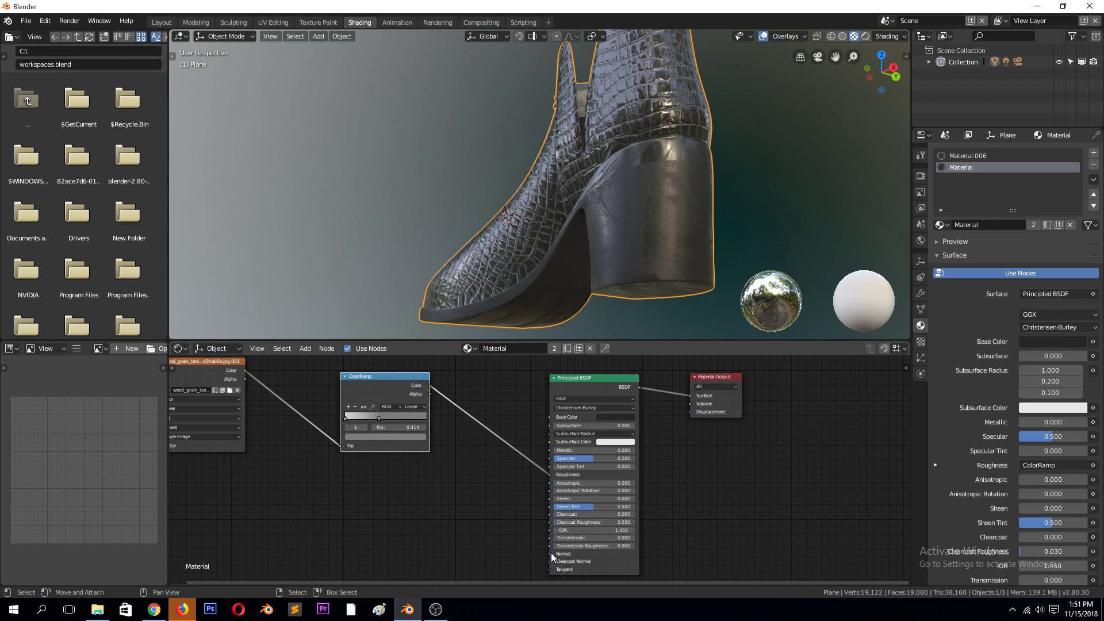
key(shift+a)
mouse_move(458, 490)
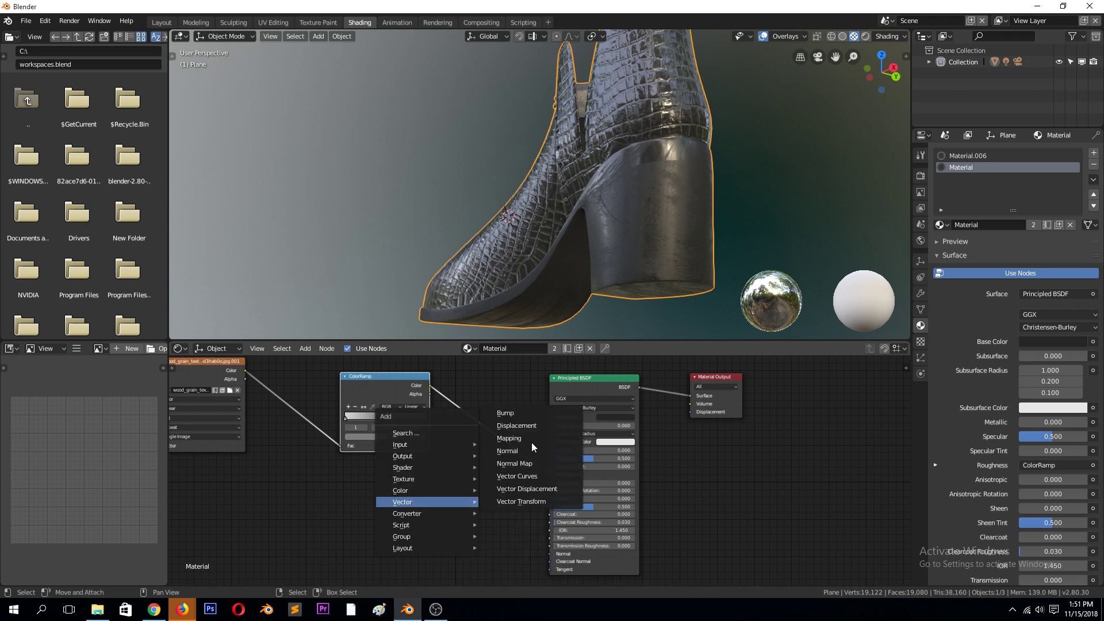
click(522, 415)
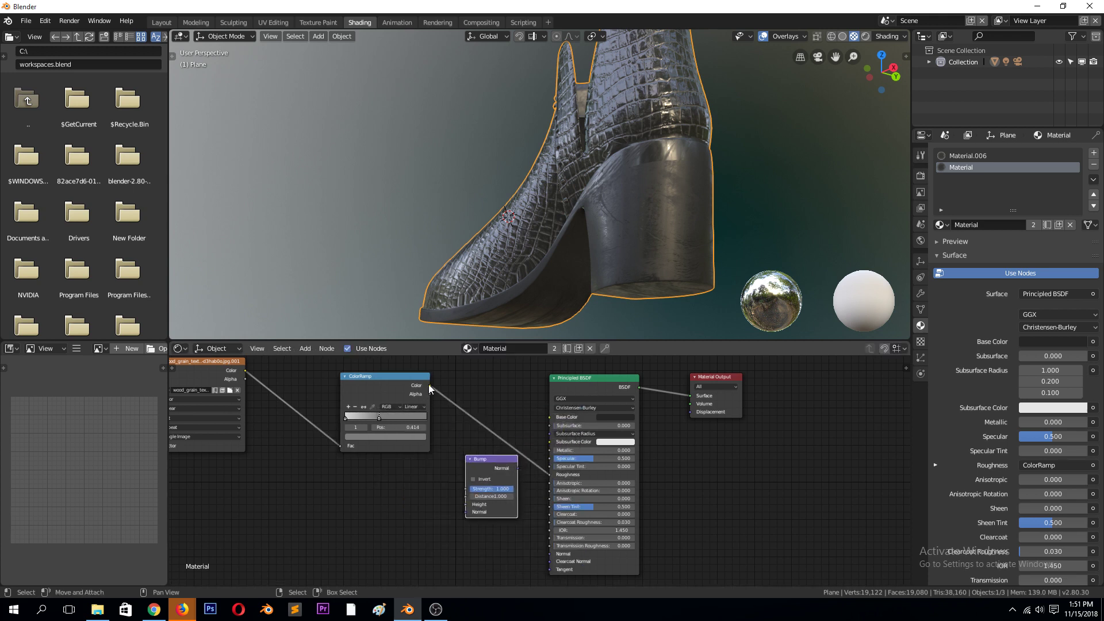
drag(428, 384, 465, 504)
mouse_move(488, 463)
mouse_down()
mouse_move(452, 476)
mouse_move(549, 553)
mouse_up()
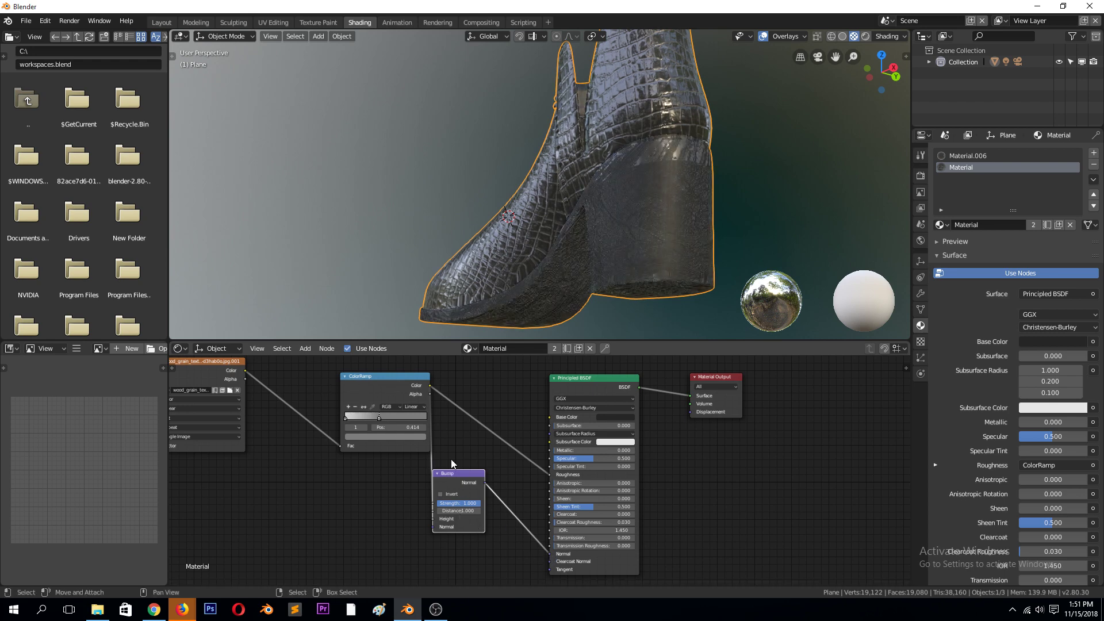
Try a Bump strength of 0.2 and one of 0.01 on the sole and heel
scroll(451, 511, up, 1)
click(461, 508)
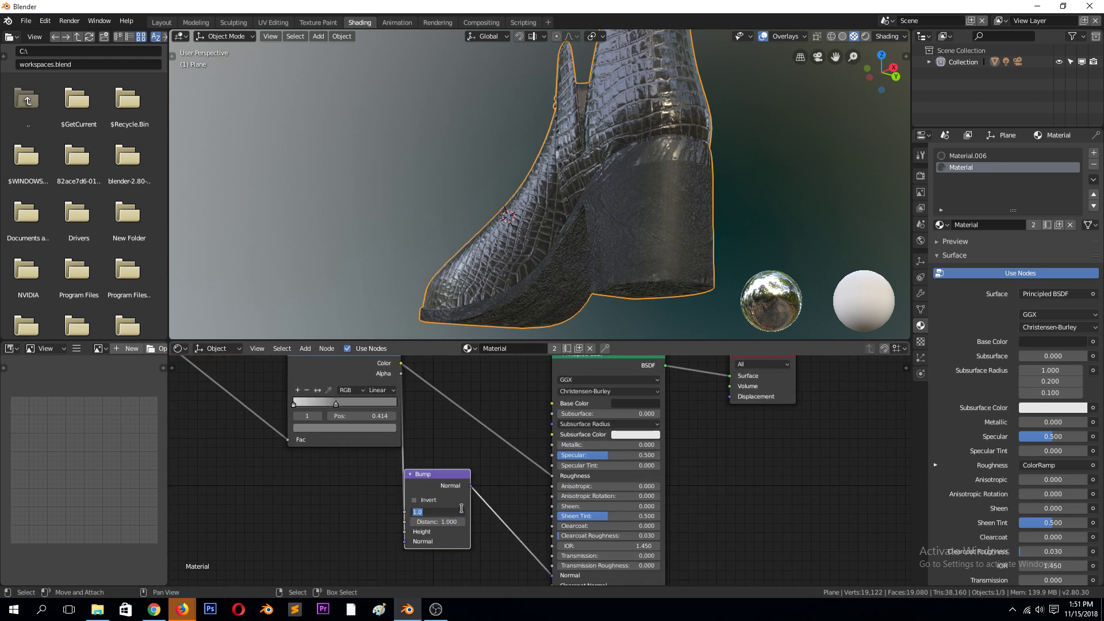
text(0.2)
key(Return)
click(452, 510)
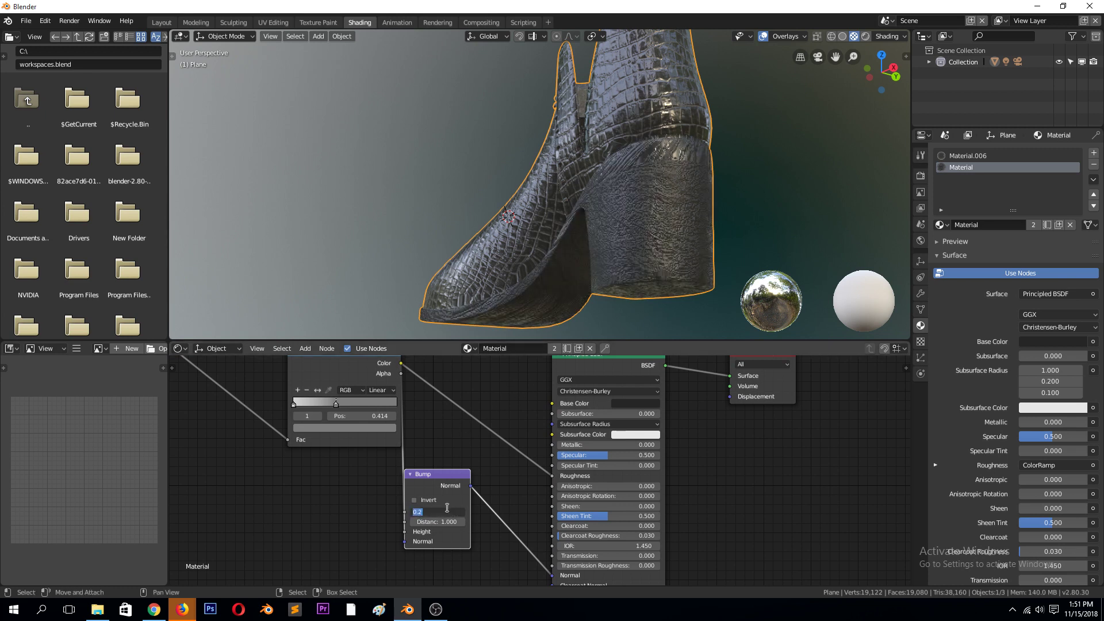
text(.01)
key(Return)
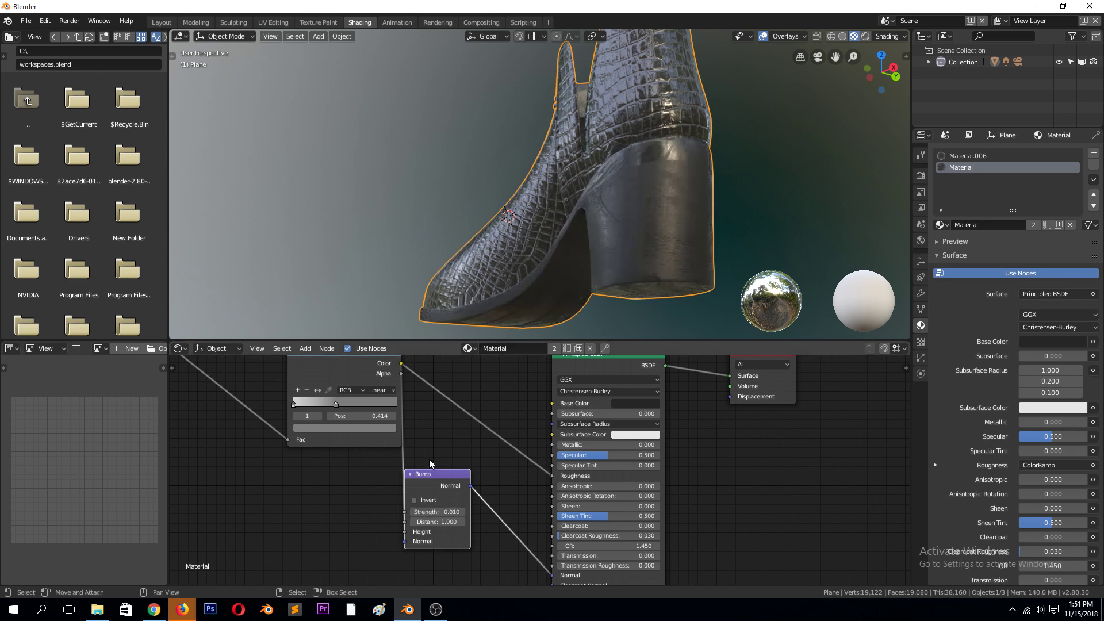
Try a Bump strength of 0.1 and one of 0.06, inspecting the sole and heel closely
click(450, 510)
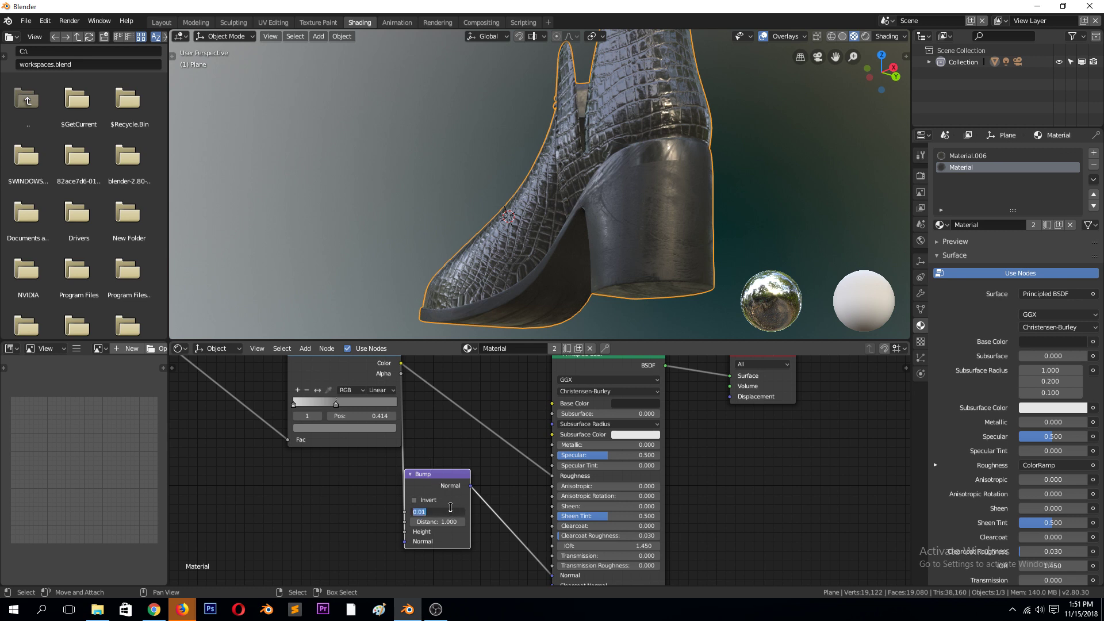
text(.1)
key(Return)
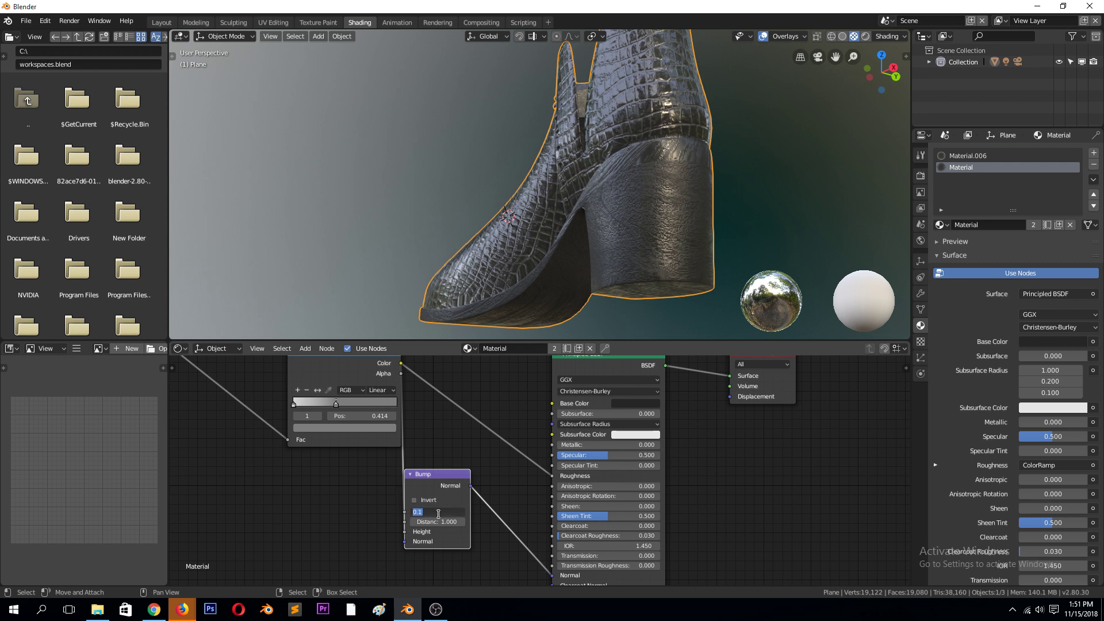
text(.)
key(BackSpace)
text(6)
key(Return)
middle_drag(575, 259, 650, 218)
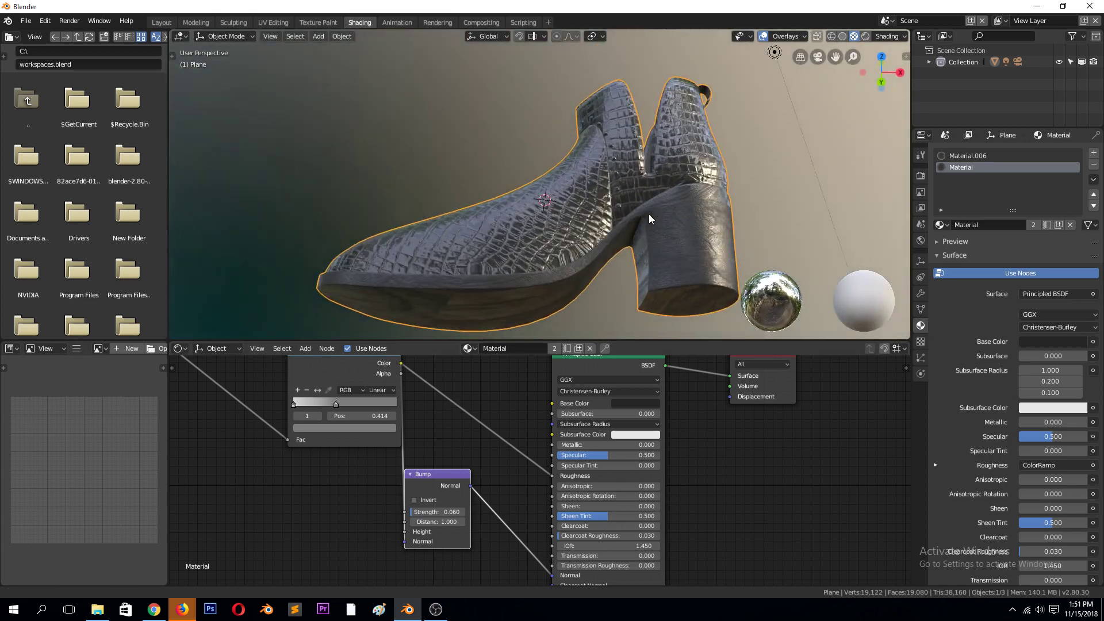
scroll(643, 239, up, 5)
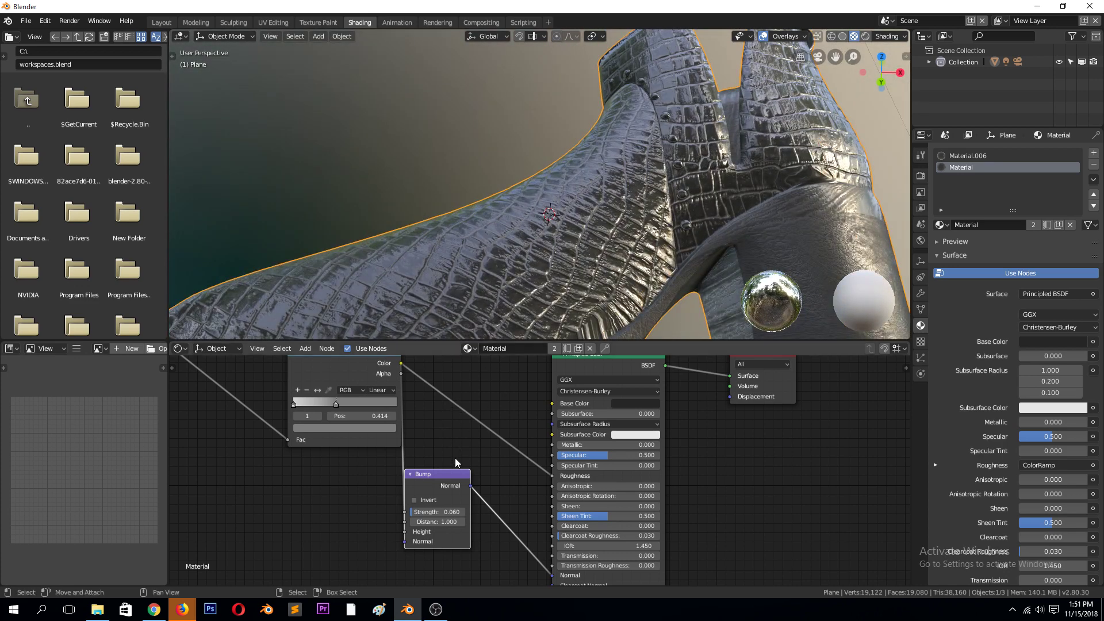
Set the Bump strength to 0.04 and inspect the boot from the side and the heel
click(449, 512)
key(End)
key(BackSpace)
text(4)
key(Return)
scroll(588, 177, down, 3)
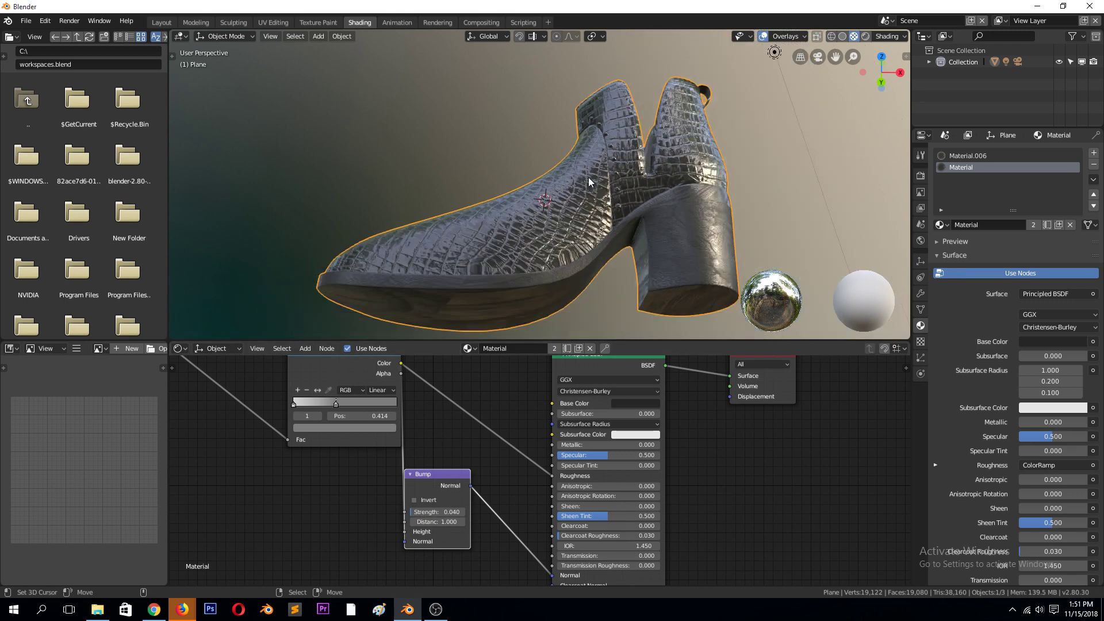
middle_drag(588, 177, 545, 226)
Set the Bump strength to 0.03 and check the whole boot from the side
scroll(524, 222, up, 2)
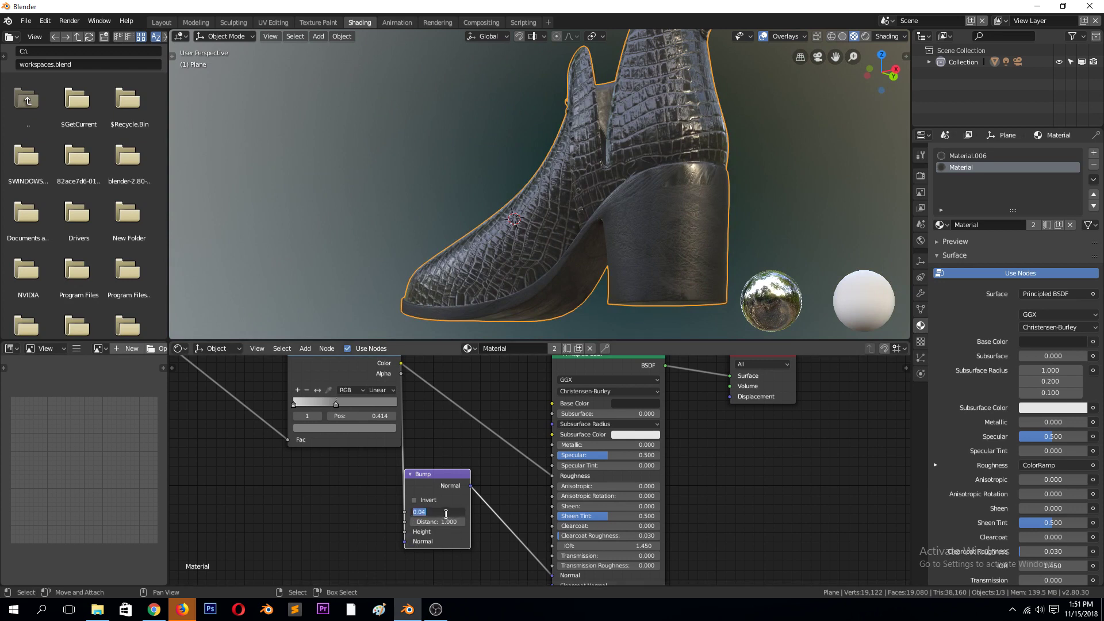
text(0.03)
key(Return)
middle_drag(522, 220, 584, 239)
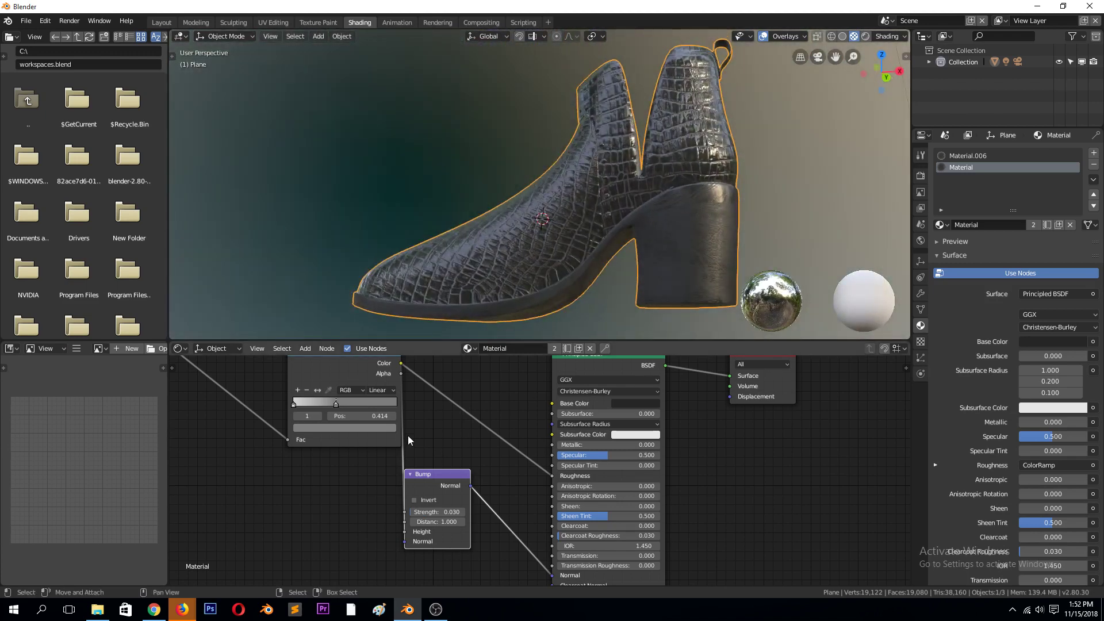
Move the ColorRamp down and add a MixRGB node above it with the wood texture's color connected to Color1
scroll(389, 436, down, 2)
drag(388, 437, 336, 437)
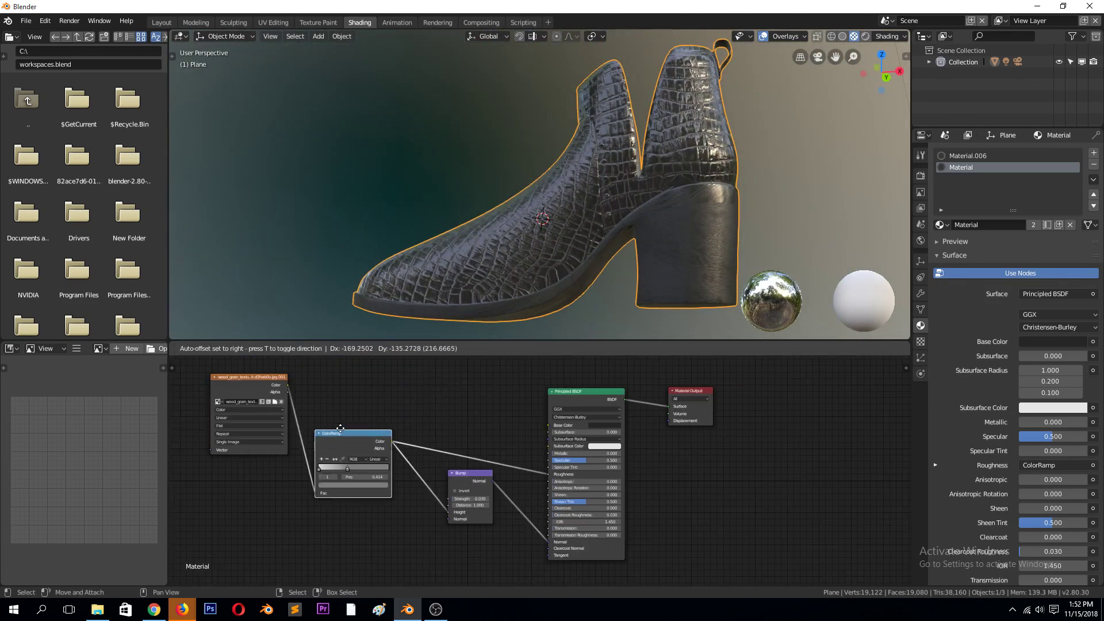
scroll(387, 400, up, 1)
key(shift+a)
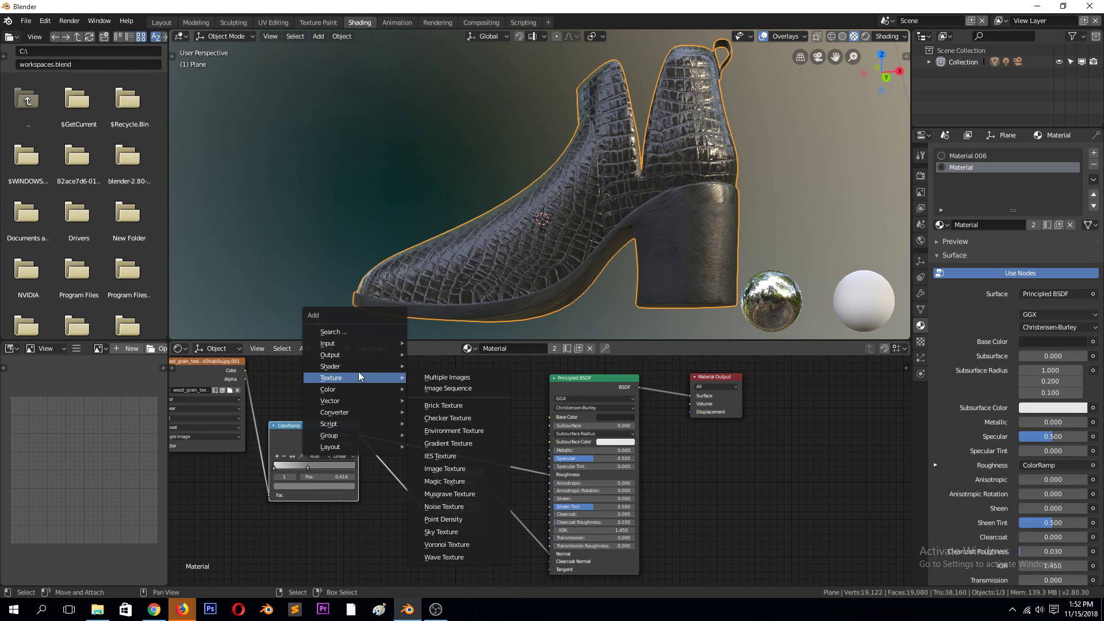
mouse_move(353, 400)
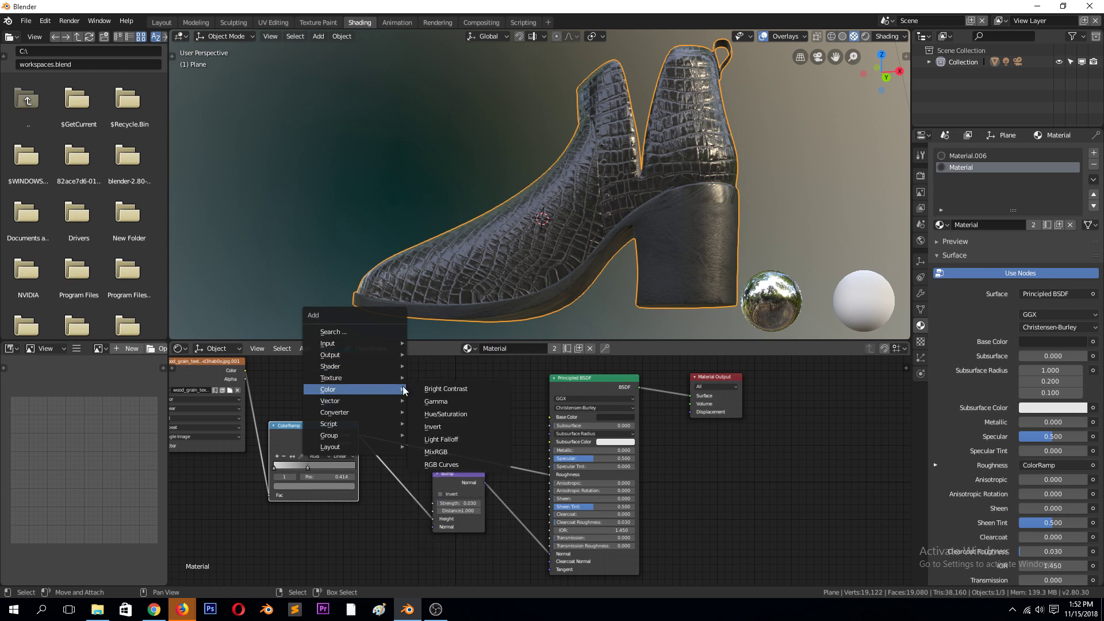
click(448, 450)
click(416, 582)
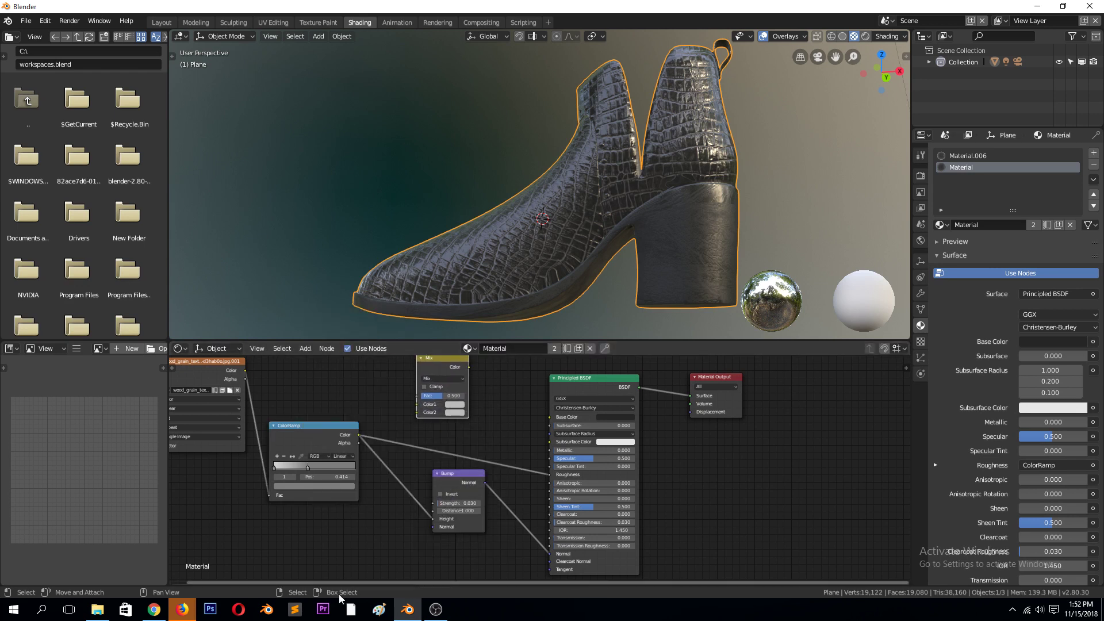
drag(245, 371, 417, 404)
drag(430, 367, 422, 376)
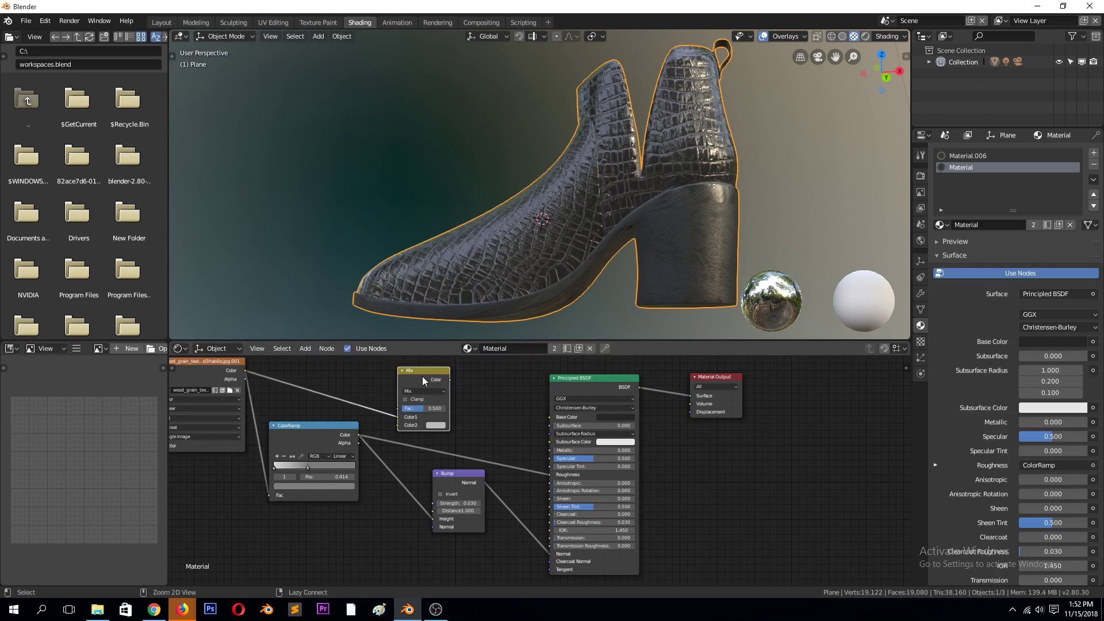
Preview the Mix node's output on the boot, set its factor to 1.0 and move the wood texture link to Color2
ctrl+shift+click(423, 376)
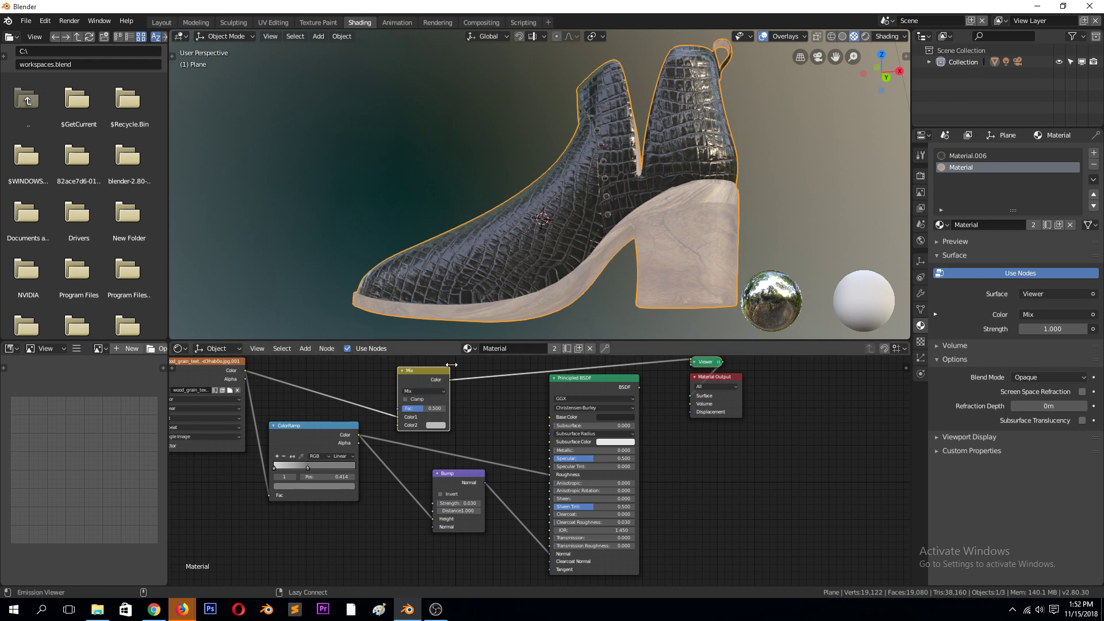
middle_drag(628, 271, 552, 259)
drag(426, 412, 397, 426)
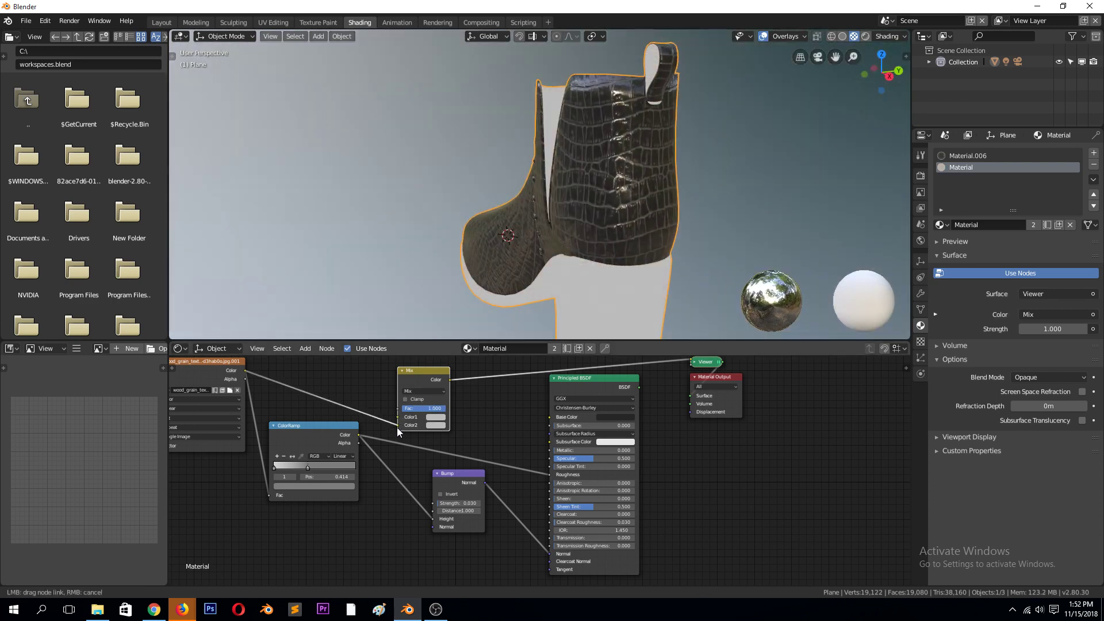
middle_drag(463, 221, 555, 216)
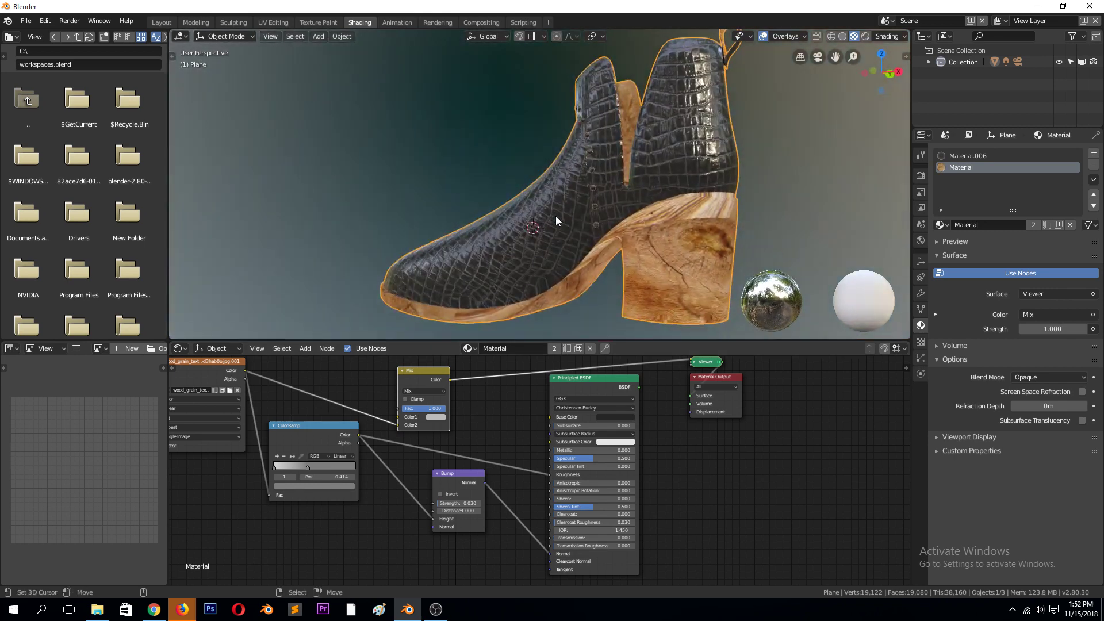
Darken the Mix node's Color1 to near-black and set its blend mode to Color after trying Value
click(436, 392)
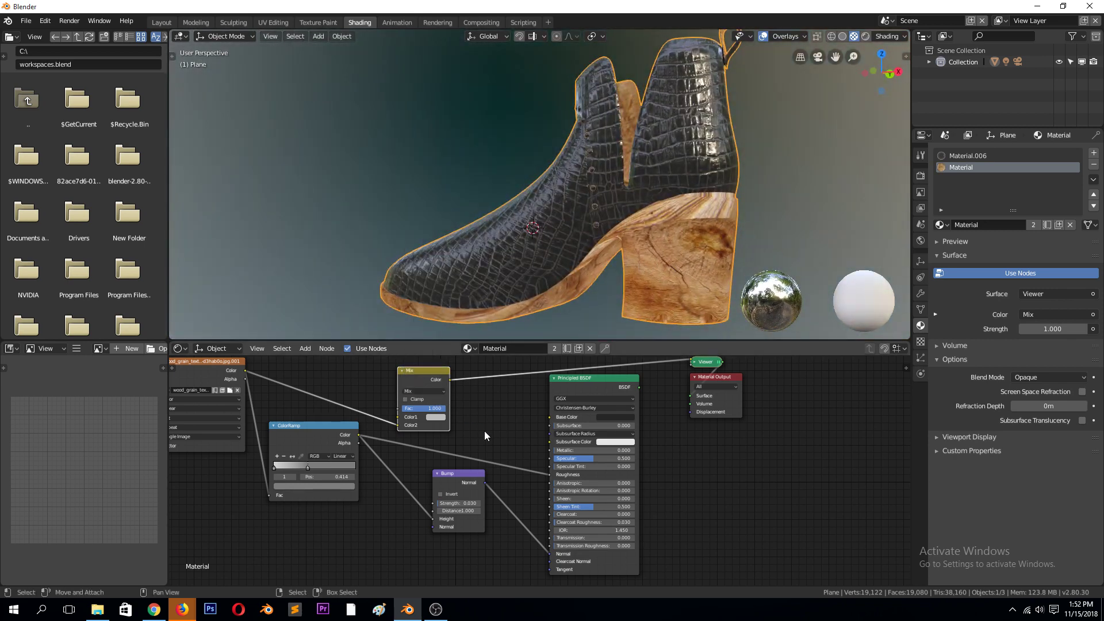
click(441, 417)
drag(488, 341, 490, 363)
click(433, 391)
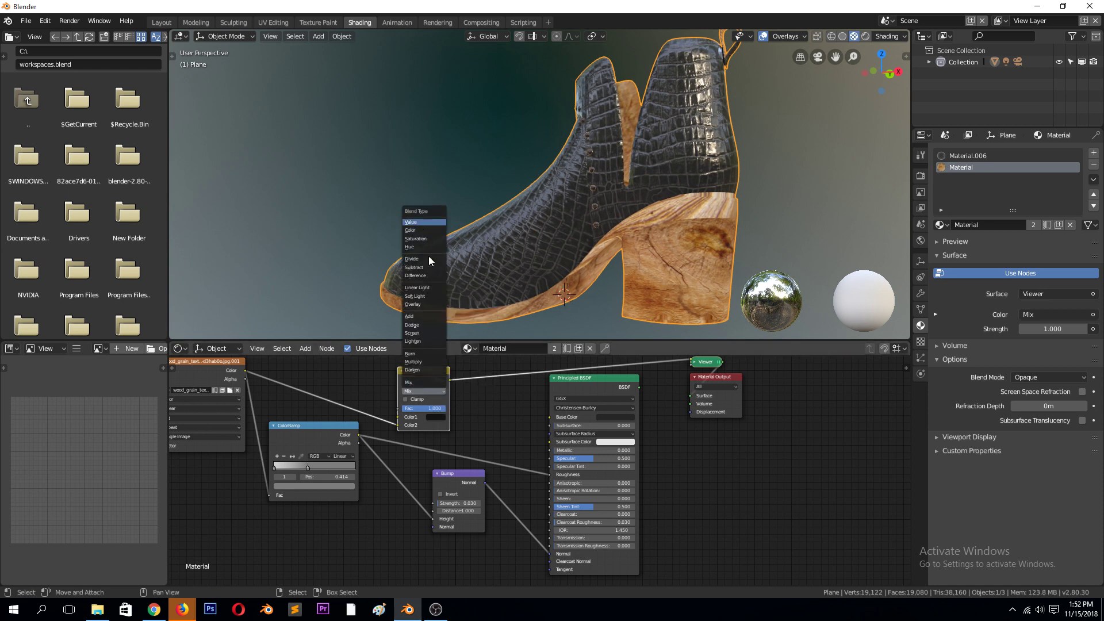
click(415, 222)
click(435, 391)
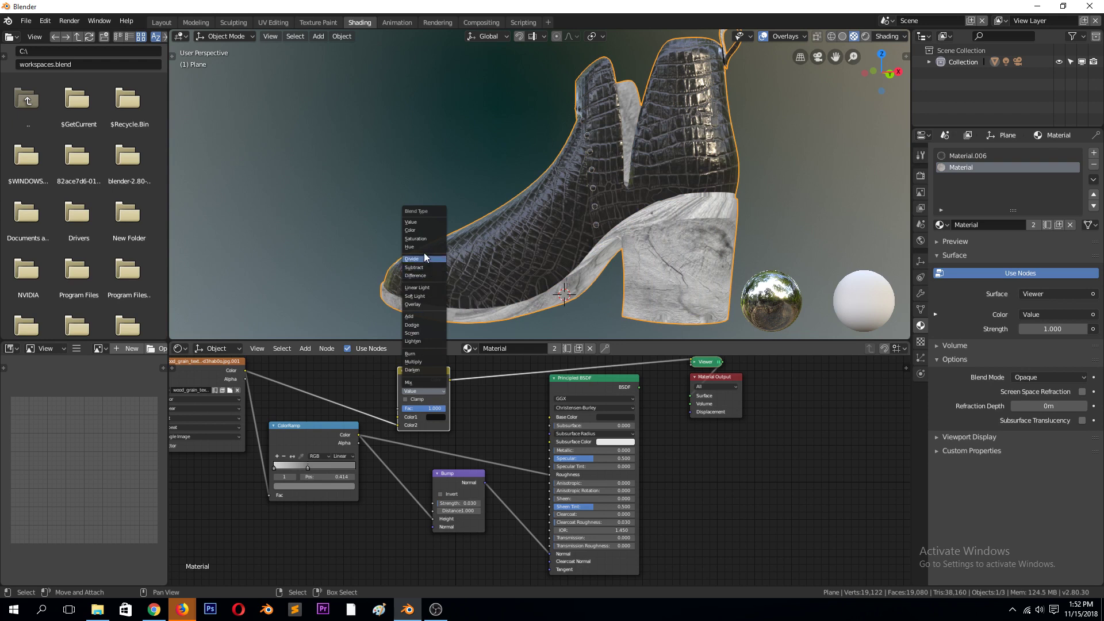
click(424, 230)
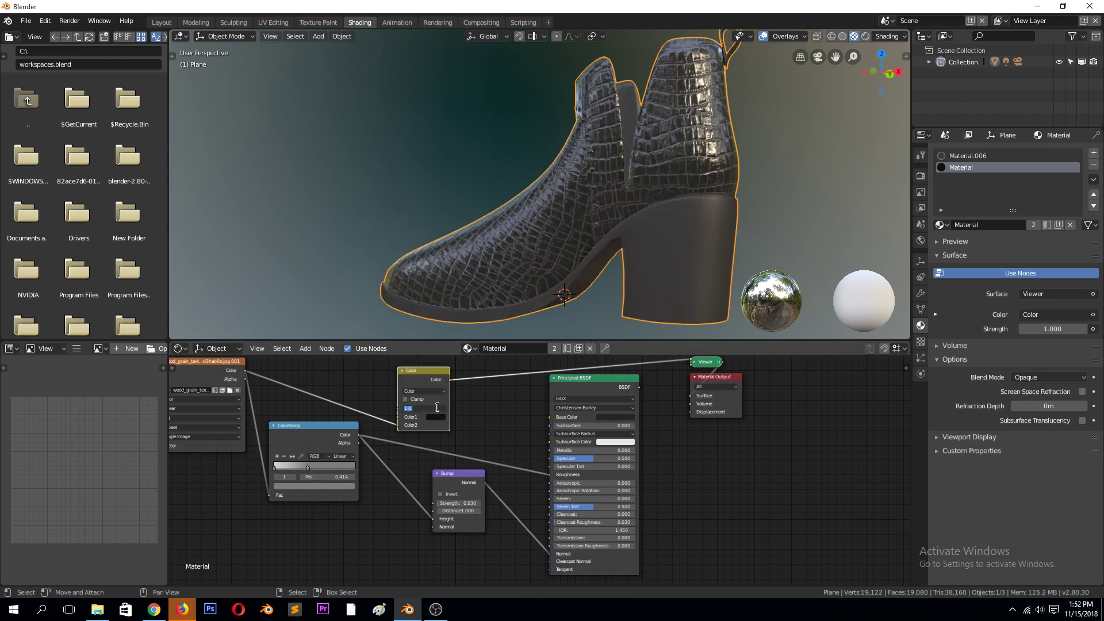
Brighten the Mix node's Color1 and change it to purple
click(434, 417)
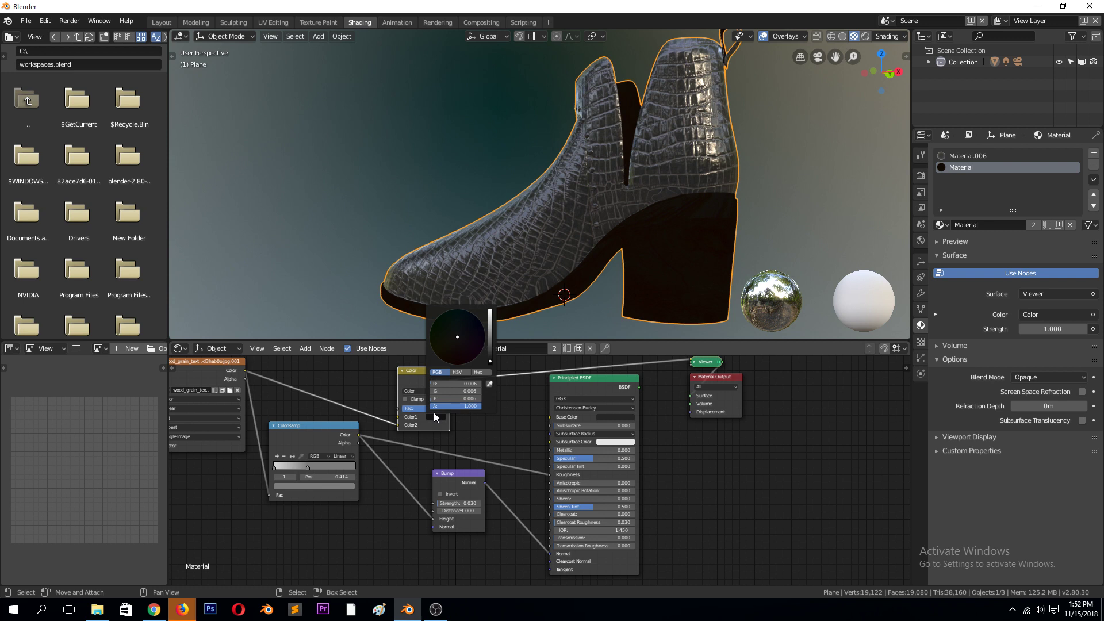
click(490, 332)
click(472, 340)
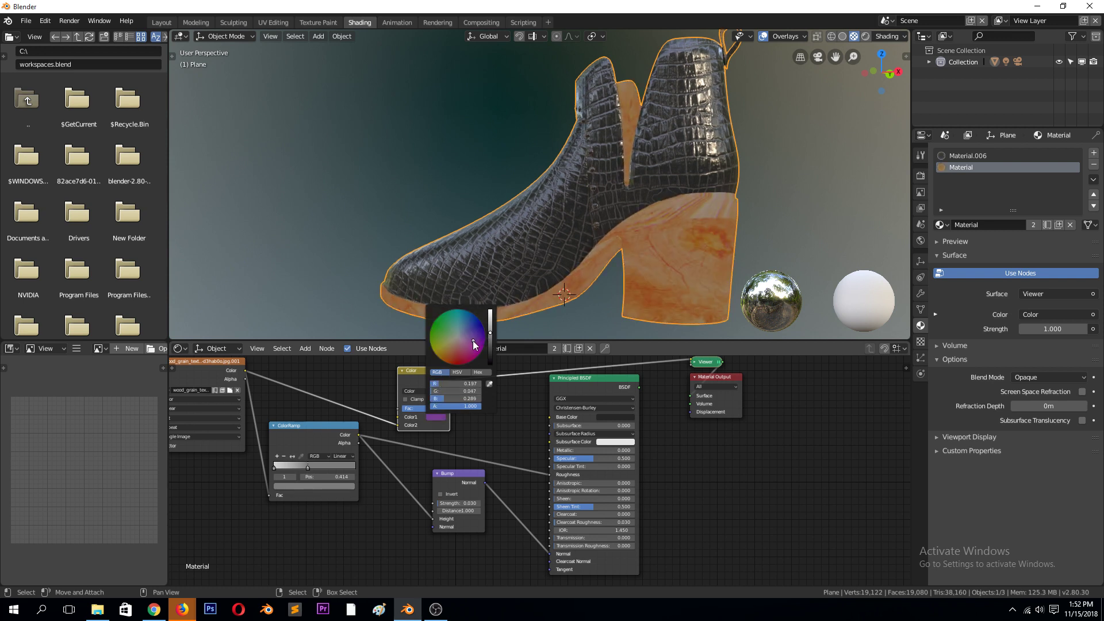
Change the Mix node's Color1 to dark blue and set its blend mode to Multiply after trying Linear Light
click(470, 330)
click(491, 341)
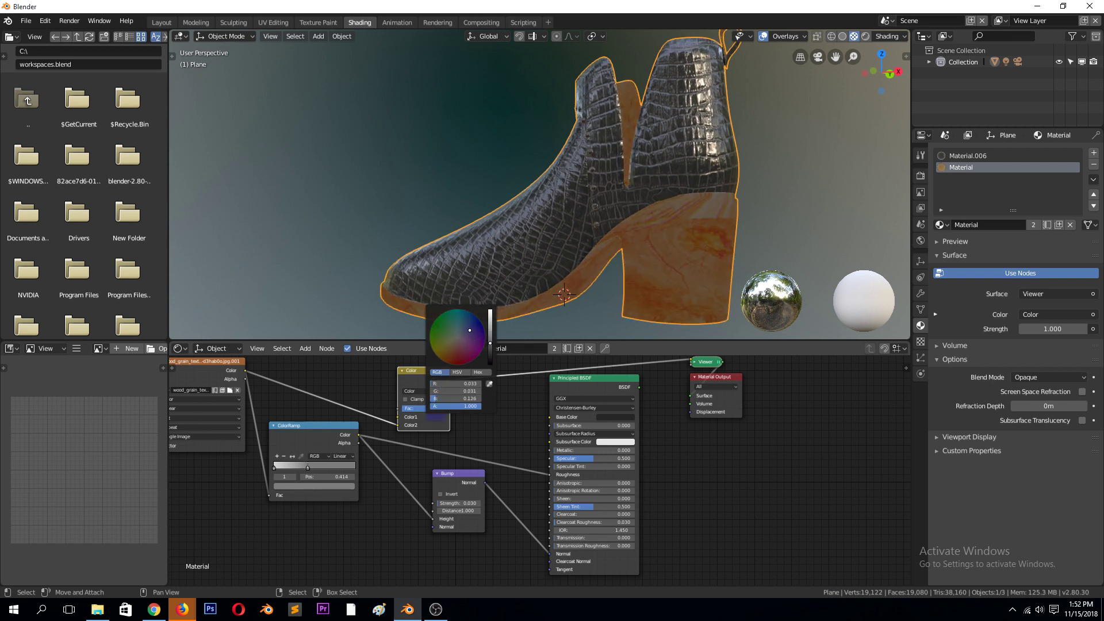
click(429, 389)
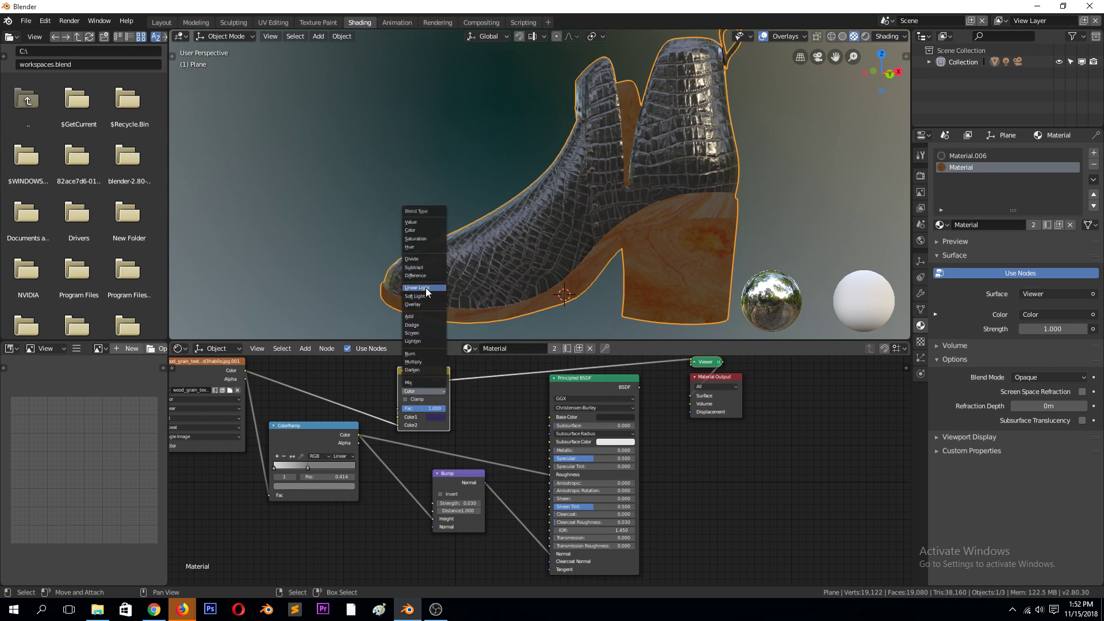
click(425, 289)
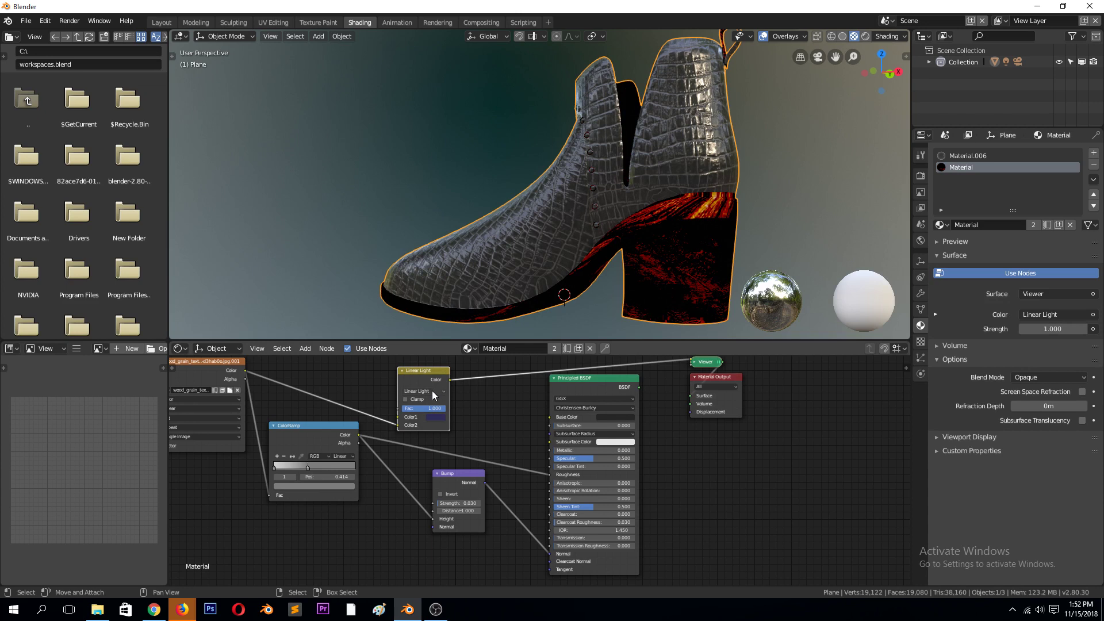
click(432, 391)
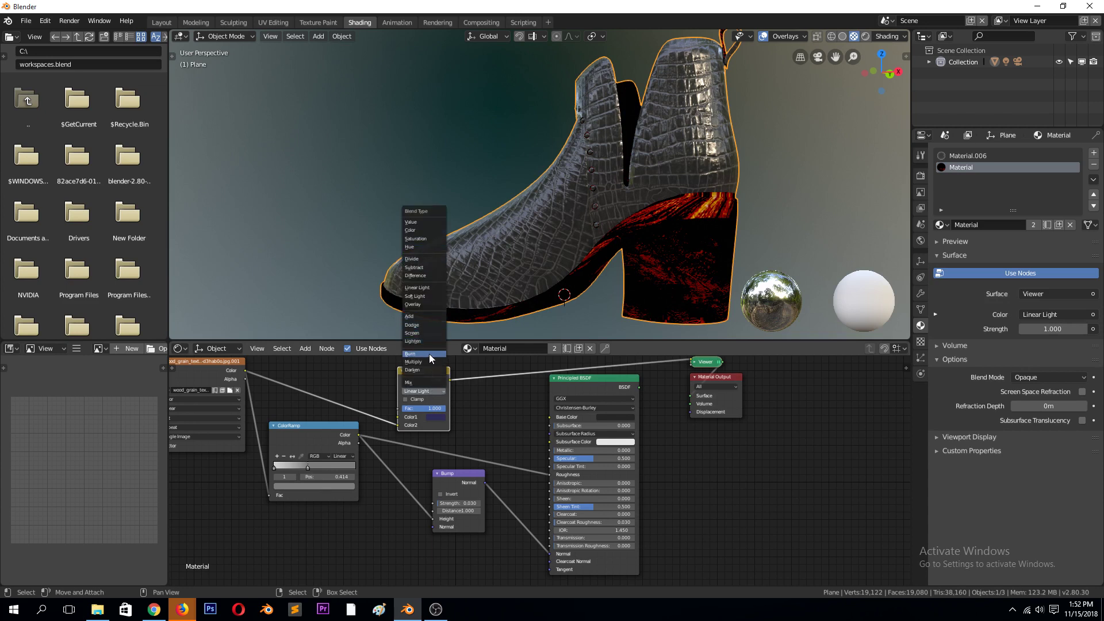
click(427, 362)
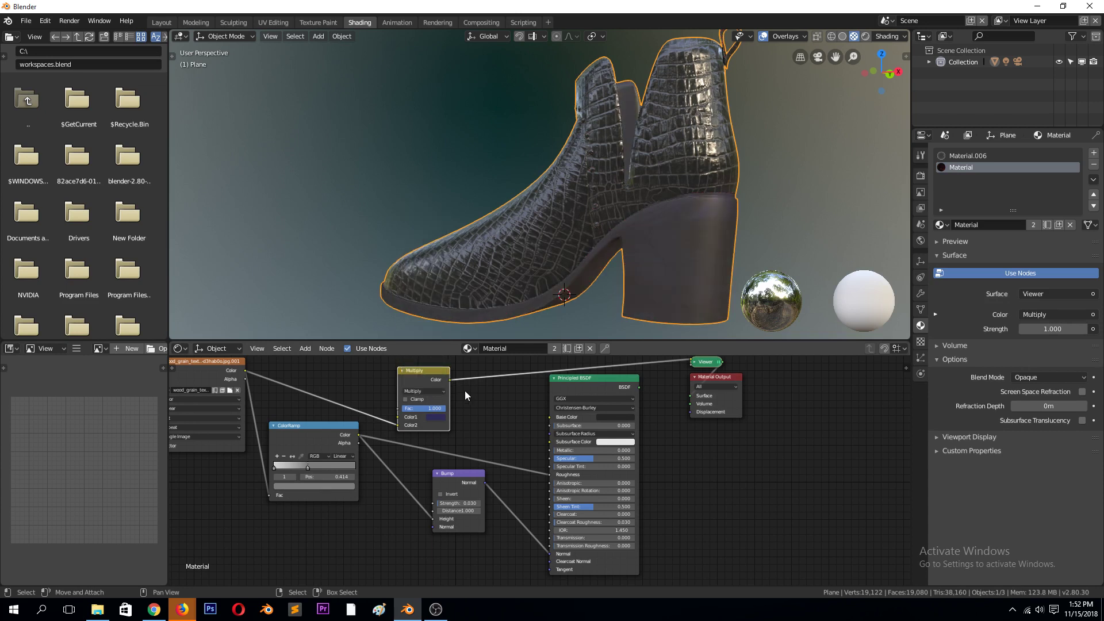
Try the Screen and Dodge blend modes on the Mix node and return it to Multiply
middle_drag(526, 279, 563, 277)
click(438, 392)
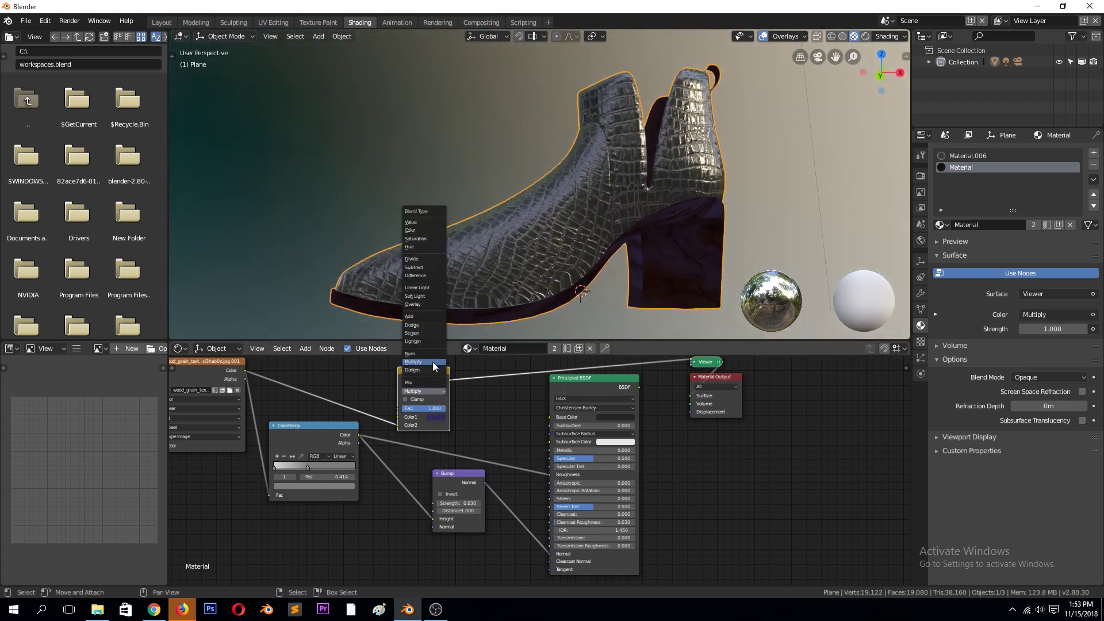
click(430, 333)
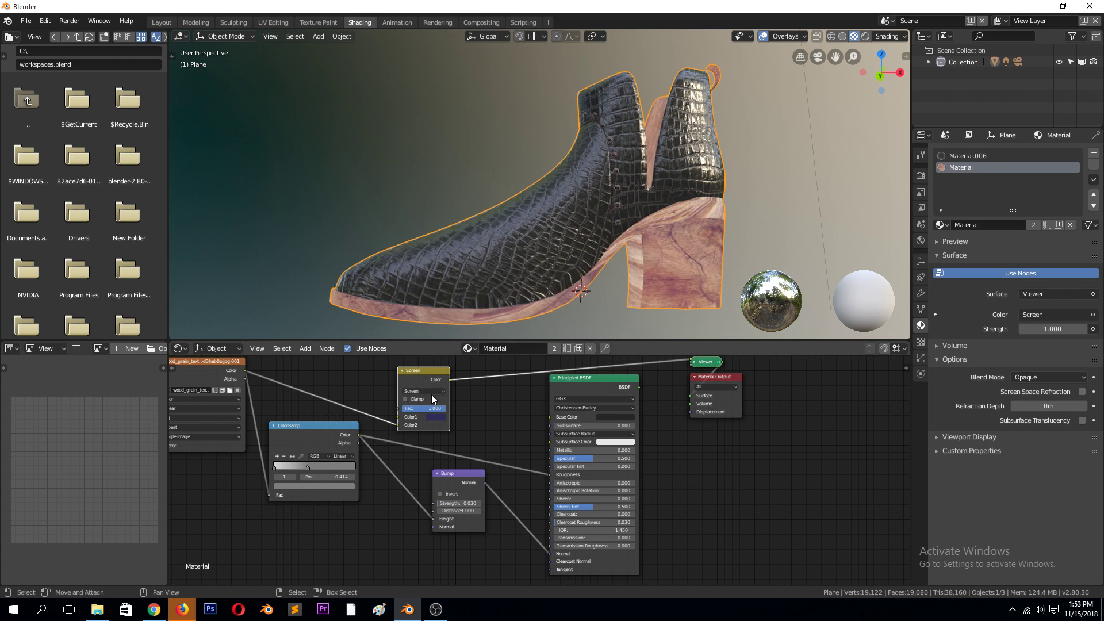
click(424, 390)
click(419, 323)
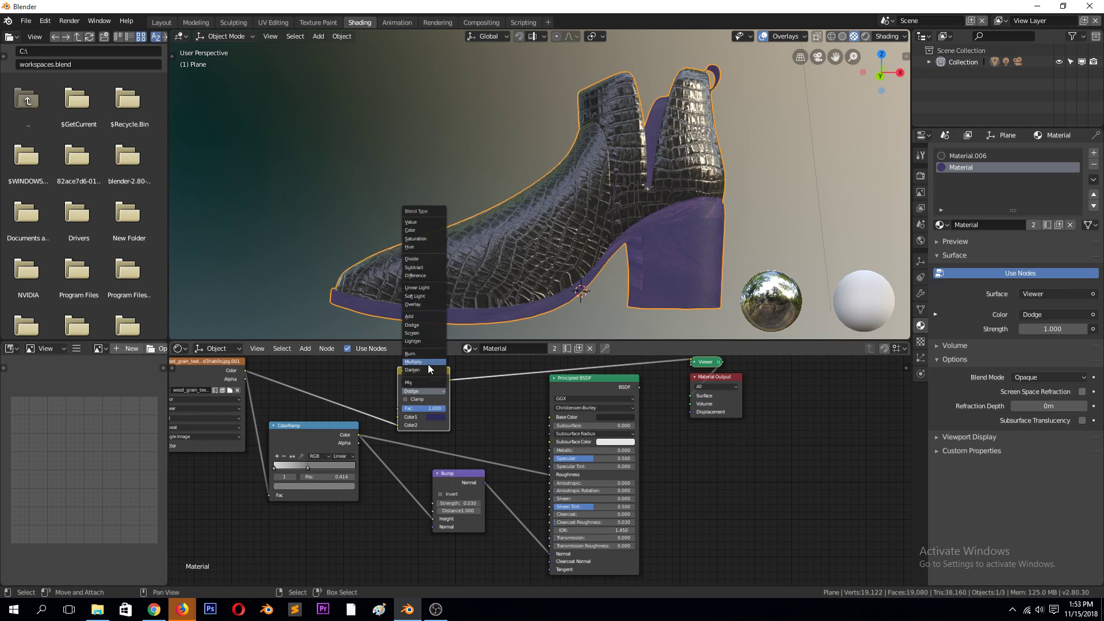
click(428, 364)
Change the Multiply node's Color1 to a dark brown
click(435, 417)
click(447, 355)
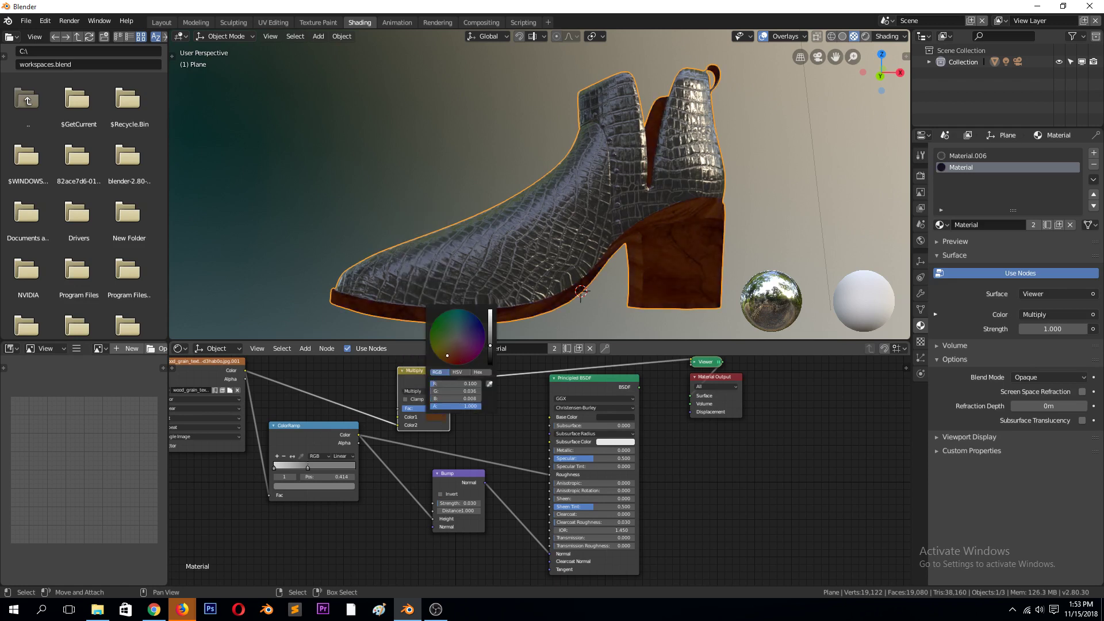
click(447, 356)
Route the Principled BSDF back to the Material Output and connect the Multiply node's color to its Base Color
middle_drag(546, 270, 535, 333)
ctrl+shift+click(607, 381)
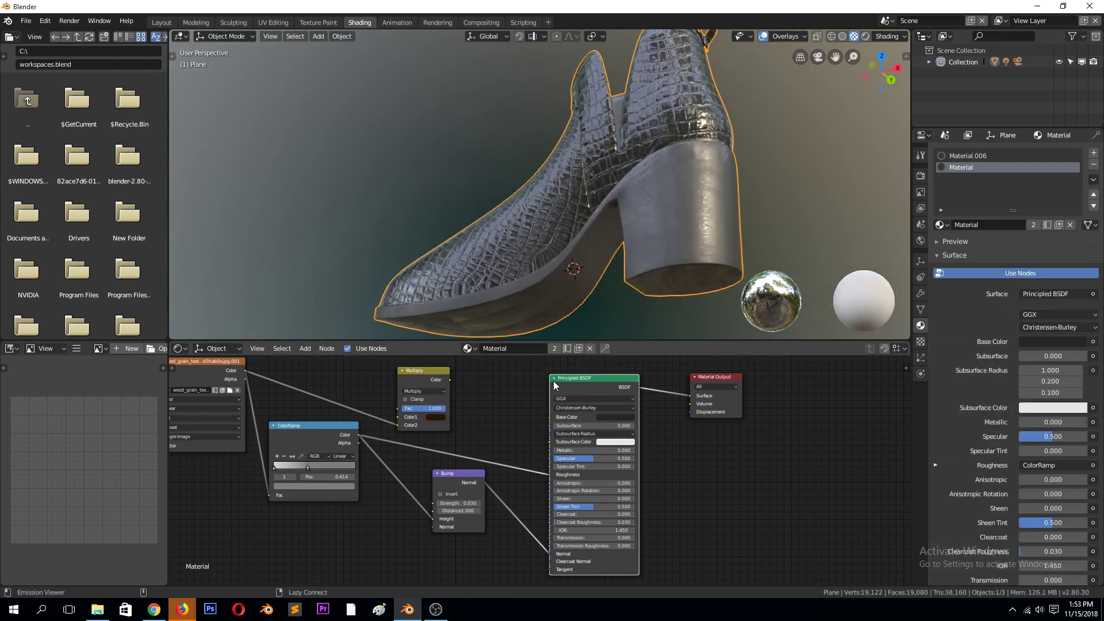
drag(449, 379, 550, 417)
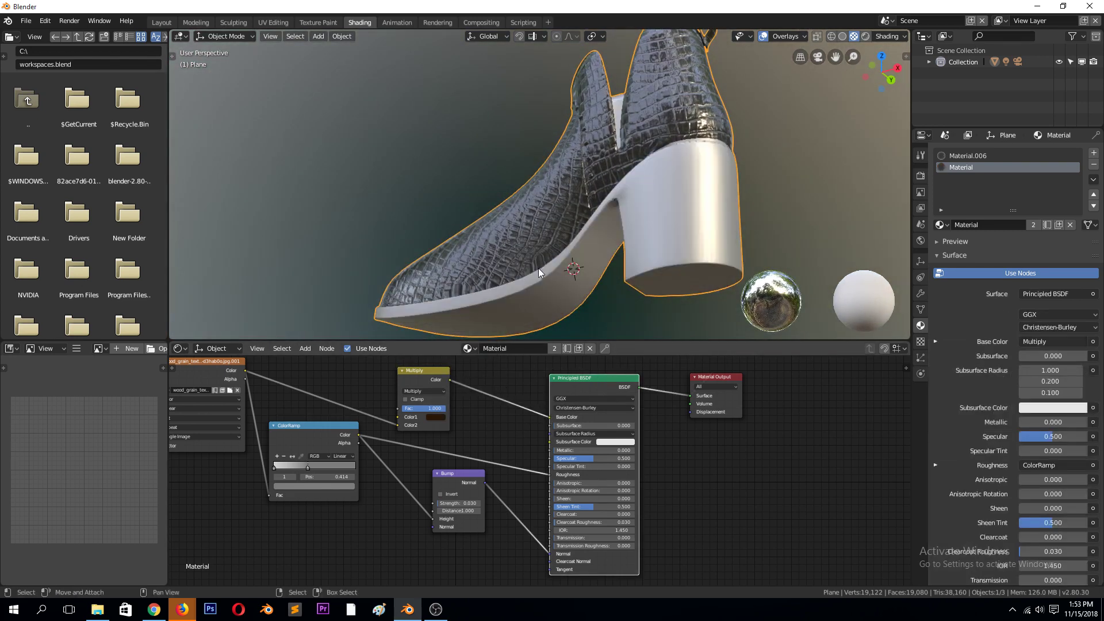
middle_drag(507, 256, 536, 274)
scroll(540, 275, up, 3)
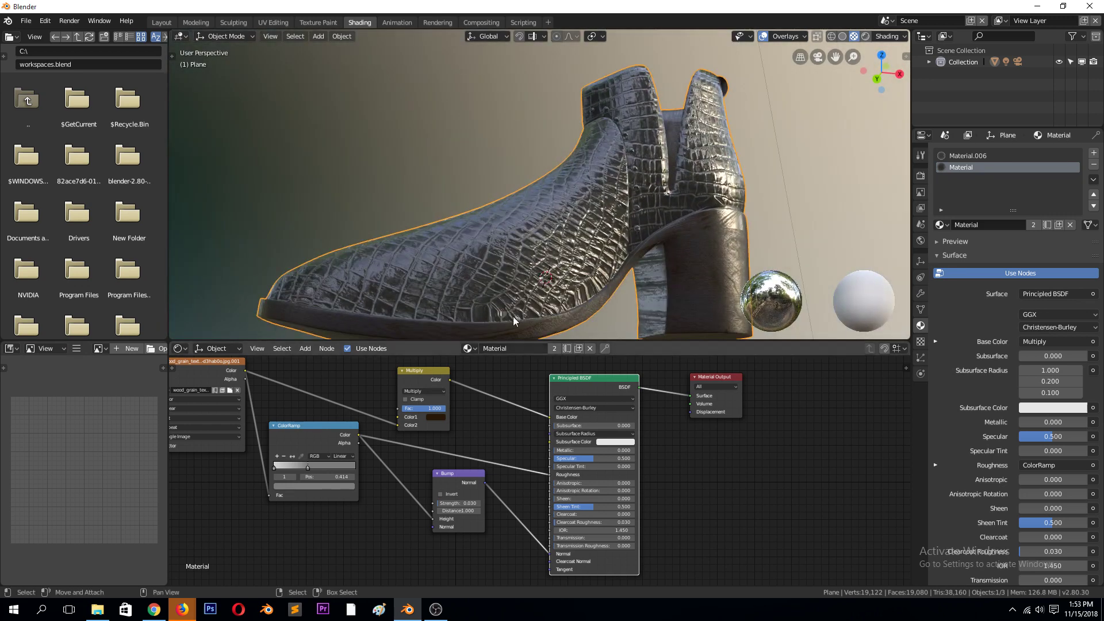
middle_drag(513, 316, 515, 262)
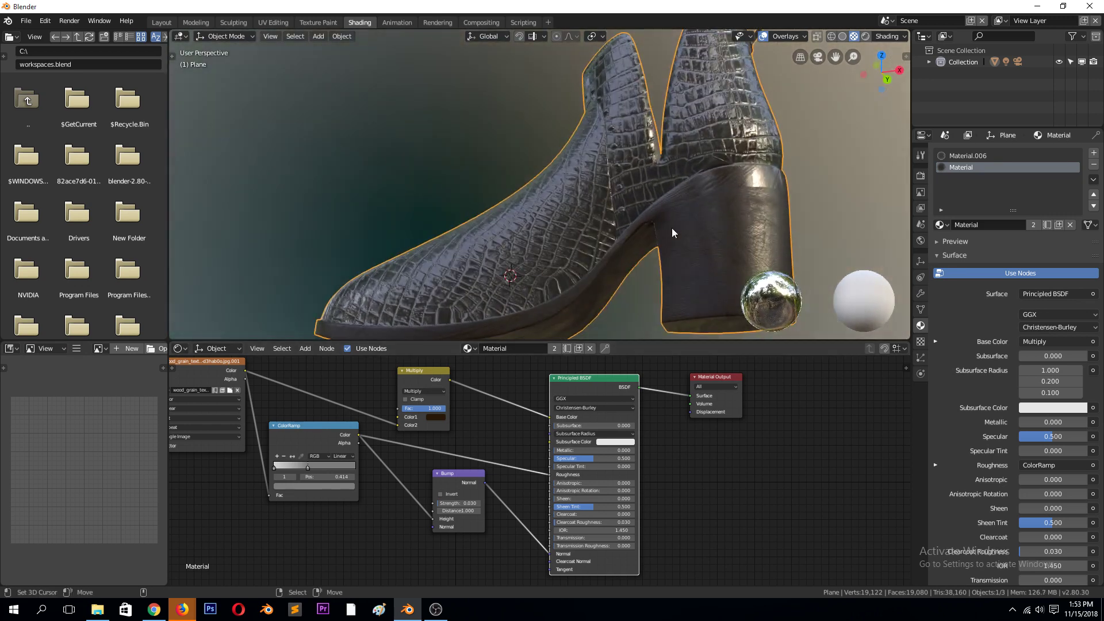
Fine-tune the brown of the Multiply node's Color1 for the sole and heel, and deselect the boot
click(436, 416)
click(488, 346)
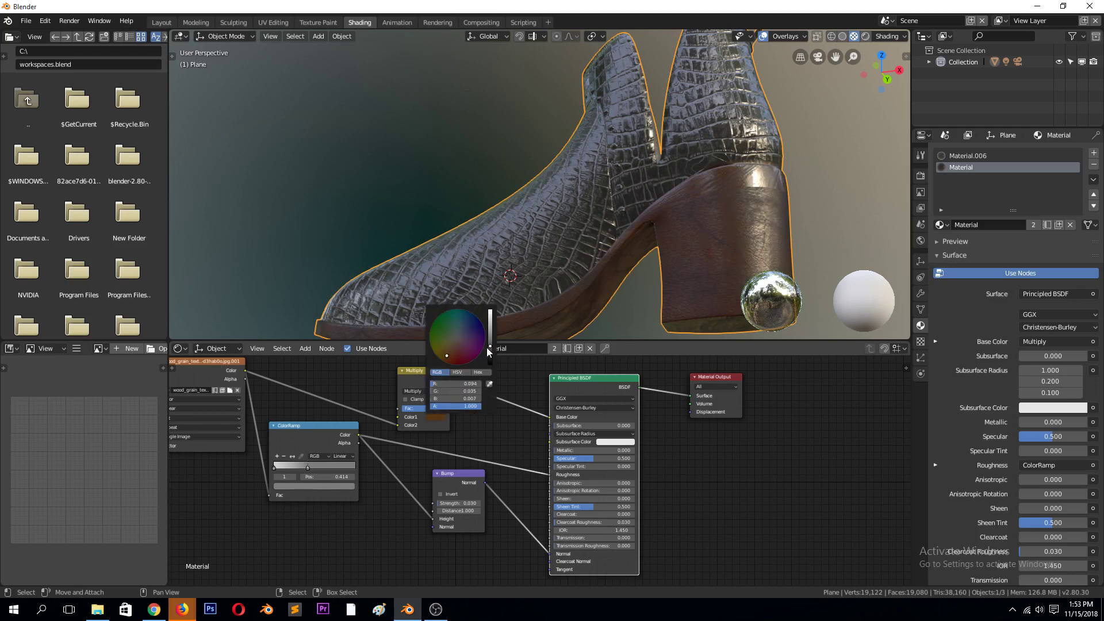
click(488, 349)
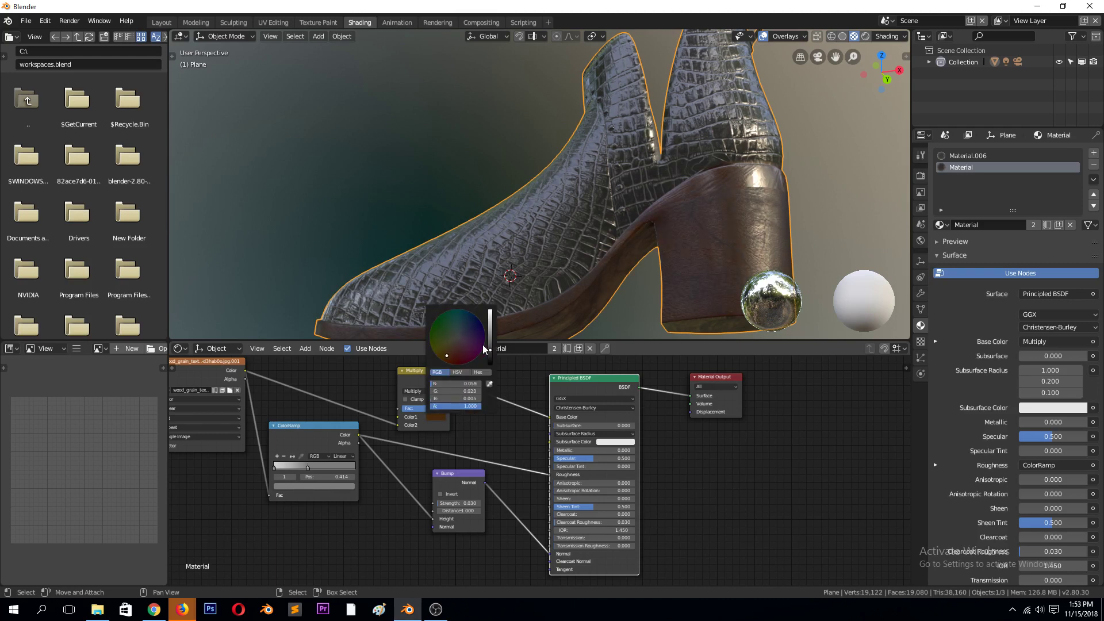
click(469, 337)
click(458, 319)
middle_drag(512, 302, 559, 234)
key(alt+a)
Connect the ColorRamp's color to the Principled BSDF's Specular input and check the sole and heel
scroll(569, 285, up, 3)
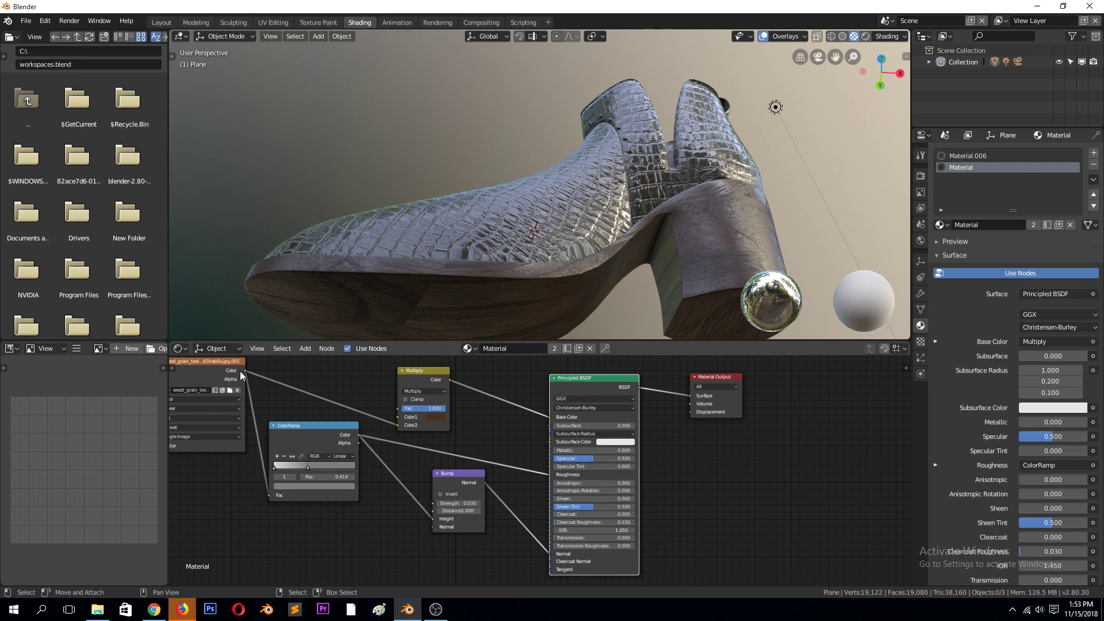
scroll(612, 195, down, 1)
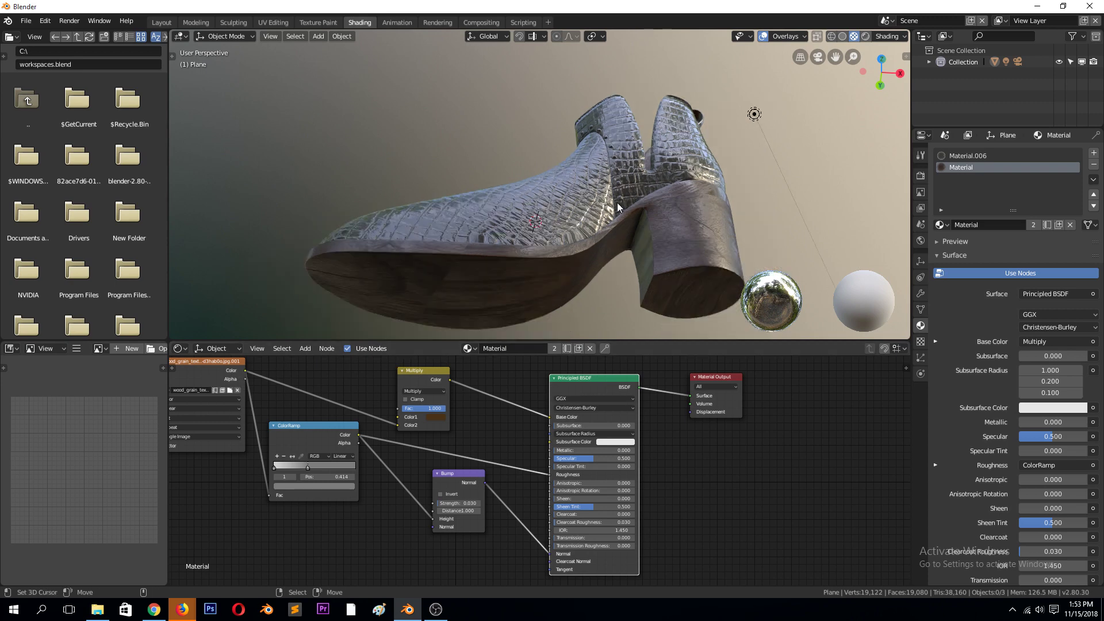
scroll(534, 486, up, 1)
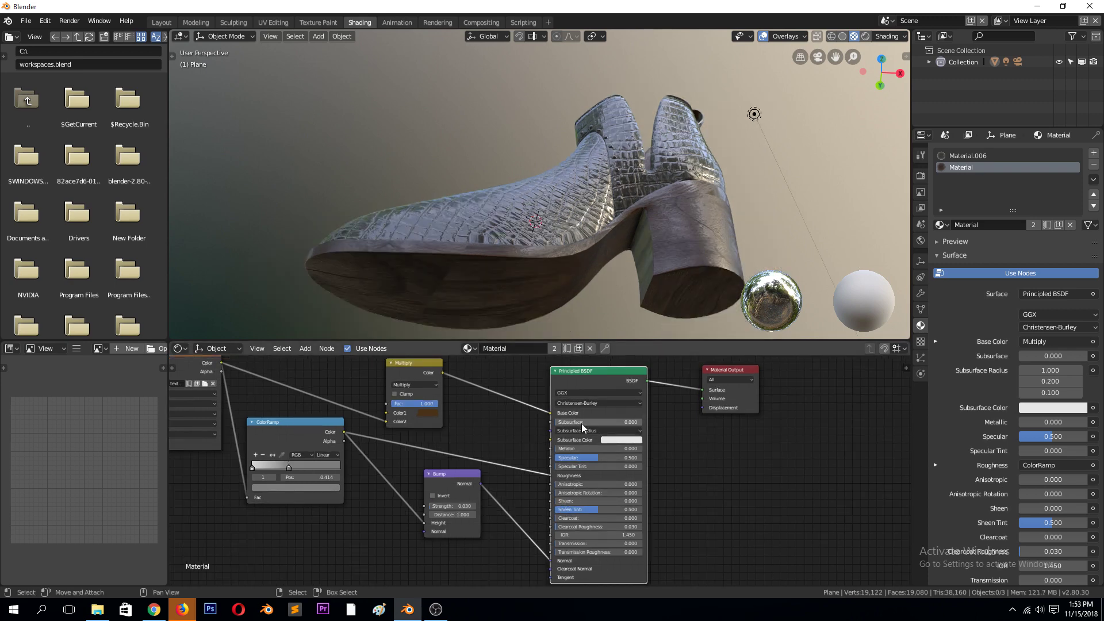
mouse_move(343, 431)
mouse_down()
mouse_move(532, 439)
mouse_move(551, 456)
mouse_up()
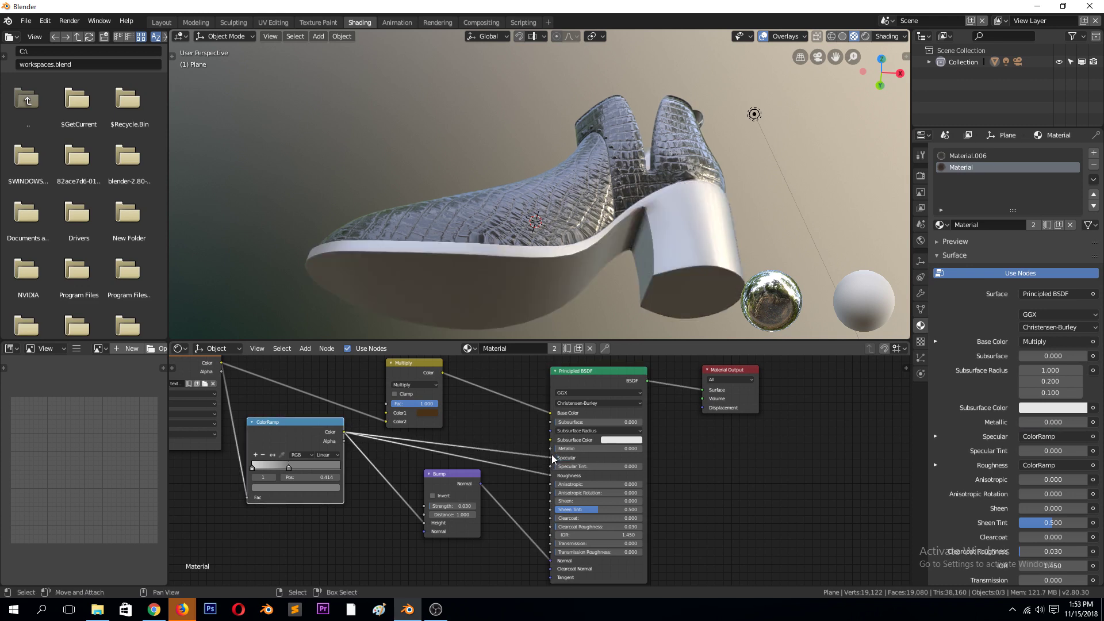
middle_drag(553, 259, 537, 270)
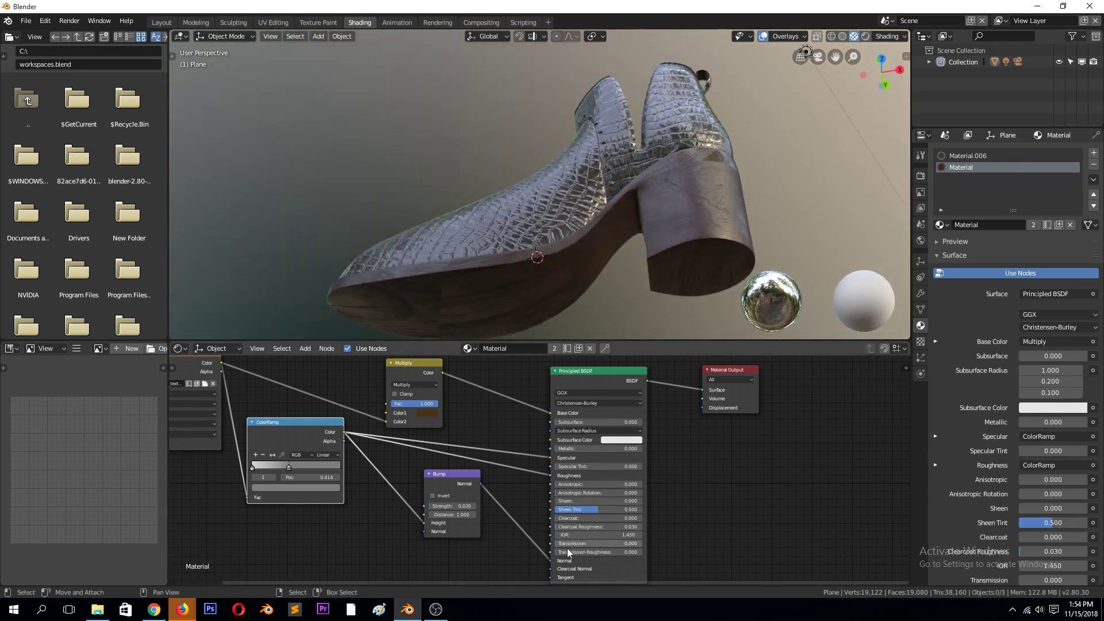
Raise the Principled BSDF's Clearcoat to 1.000, connect the ColorRamp's color to it and inspect the boot
drag(566, 518, 645, 522)
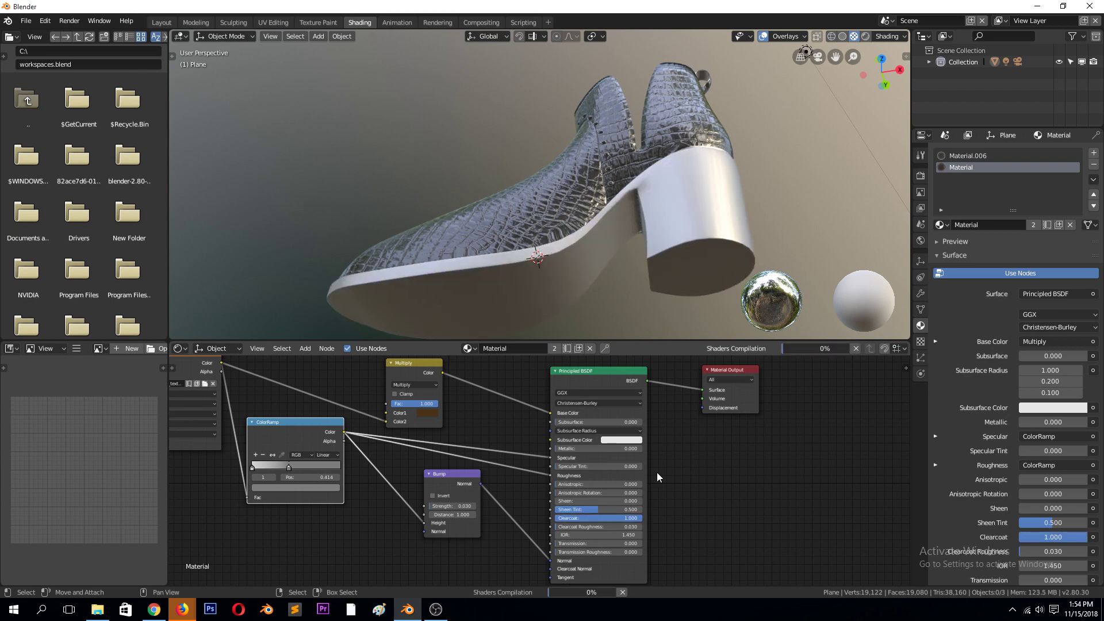
mouse_move(598, 269)
middle_down()
mouse_move(639, 281)
mouse_move(632, 271)
mouse_move(596, 291)
middle_up()
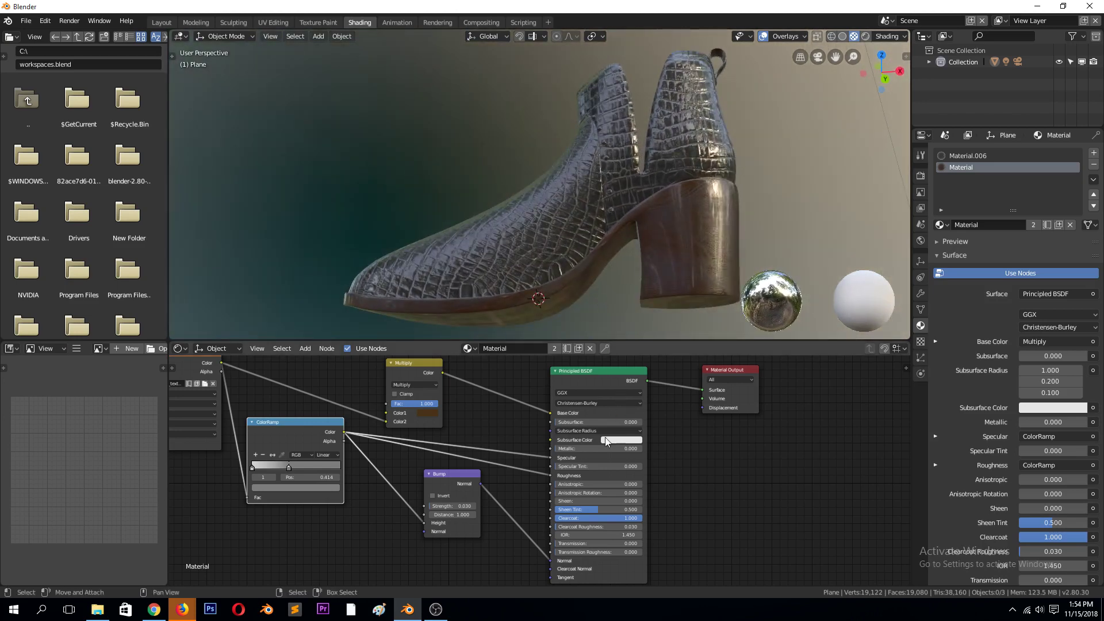
middle_drag(586, 226, 637, 216)
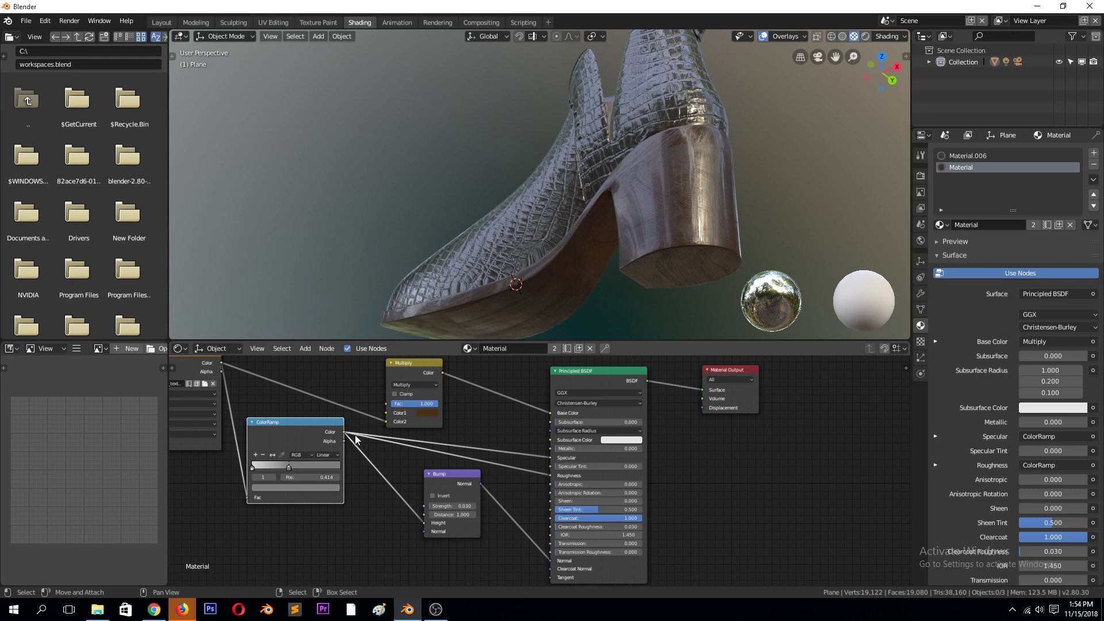
drag(347, 438, 554, 516)
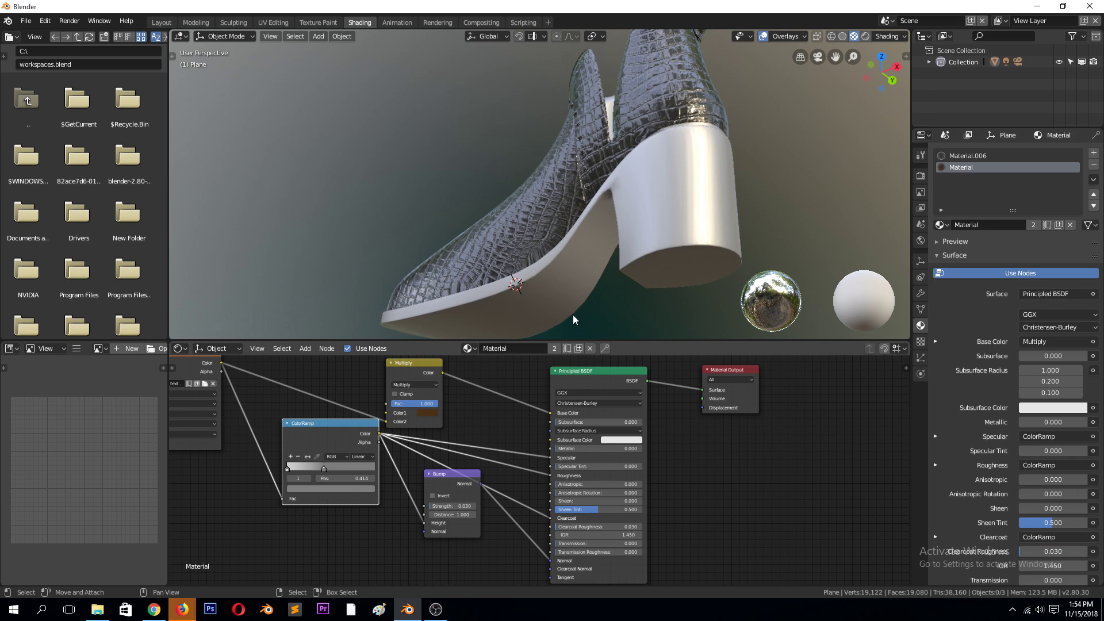
middle_drag(564, 322, 594, 284)
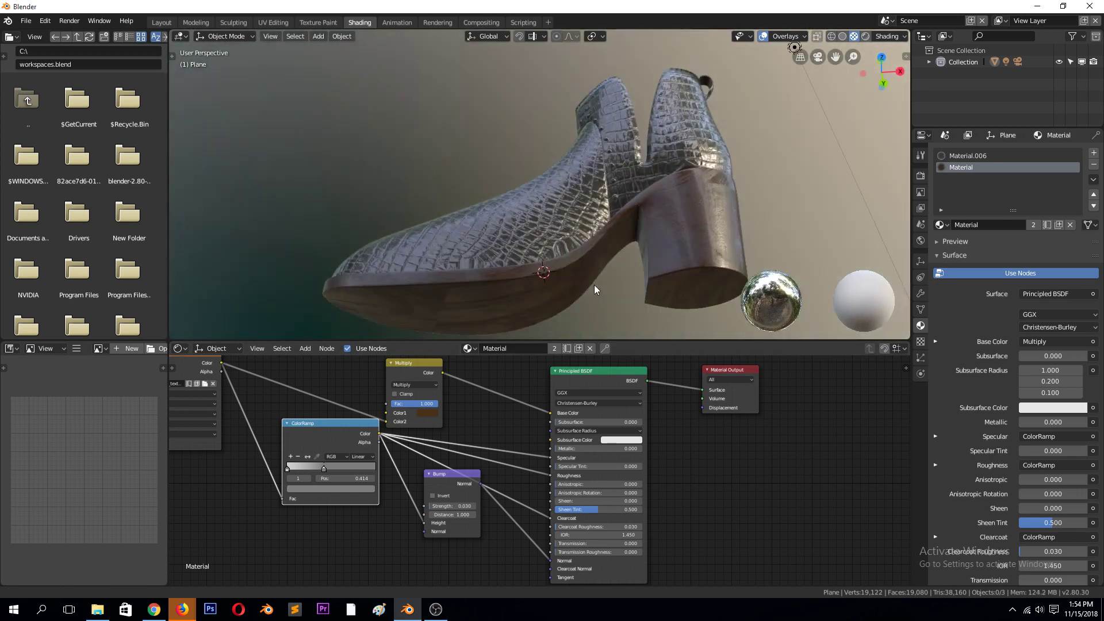
Disconnect the ColorRamp from the Clearcoat input and set Clearcoat to 0
drag(547, 519, 539, 516)
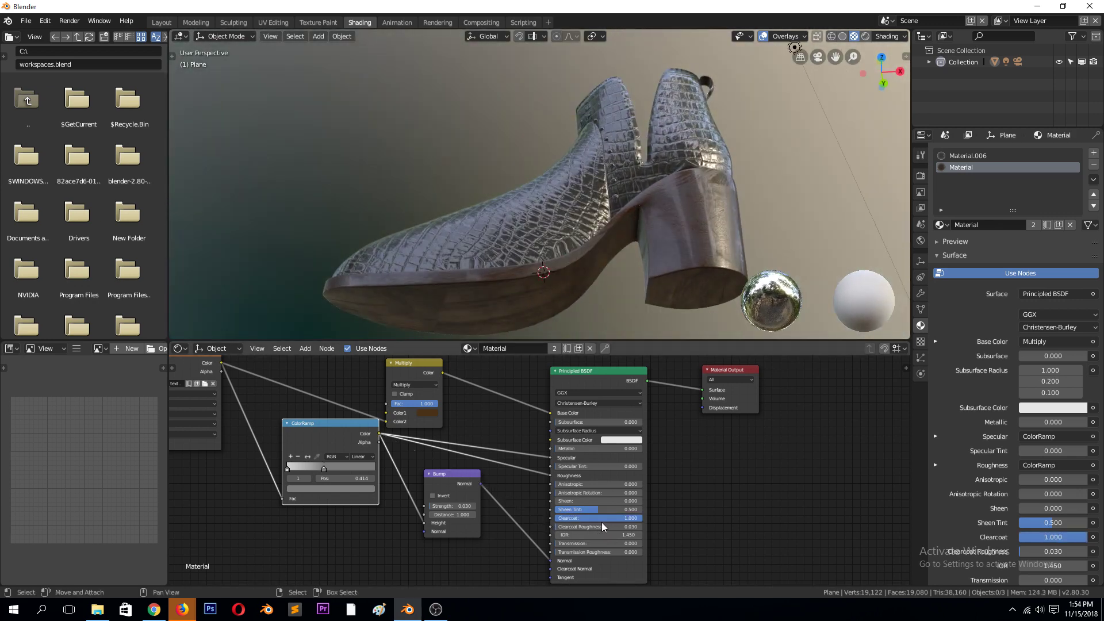
click(602, 519)
text(0)
key(Return)
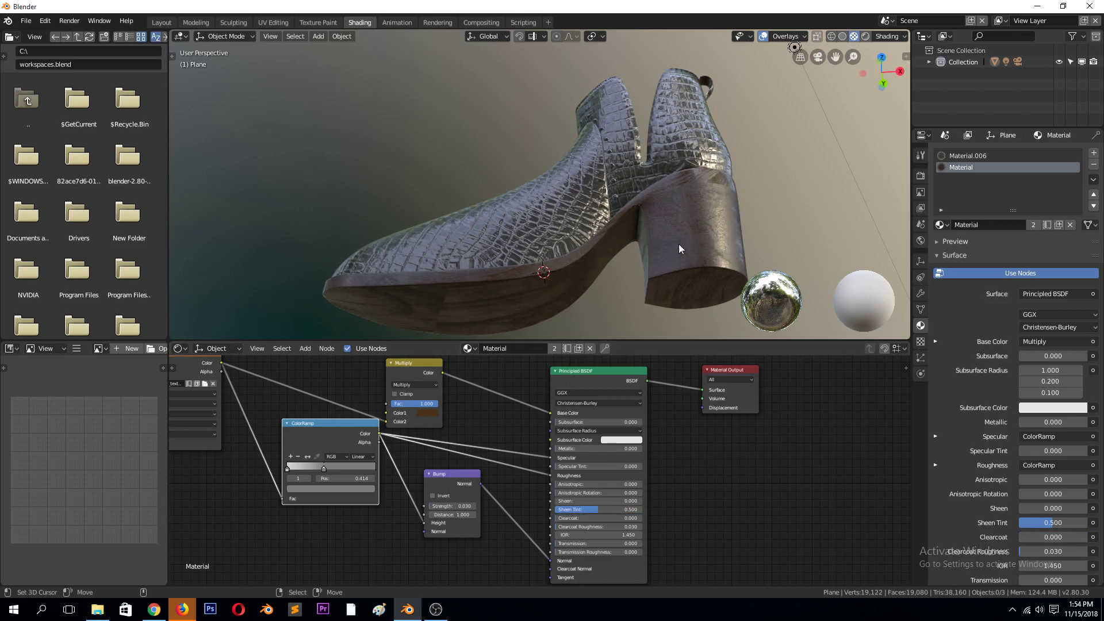
Disconnect the Multiply node from the Principled BSDF's Base Color to bring back the plain dark sole and heel
mouse_move(661, 239)
middle_down()
mouse_move(662, 230)
mouse_move(599, 235)
mouse_move(616, 246)
mouse_move(708, 218)
mouse_move(713, 238)
mouse_move(659, 247)
middle_up()
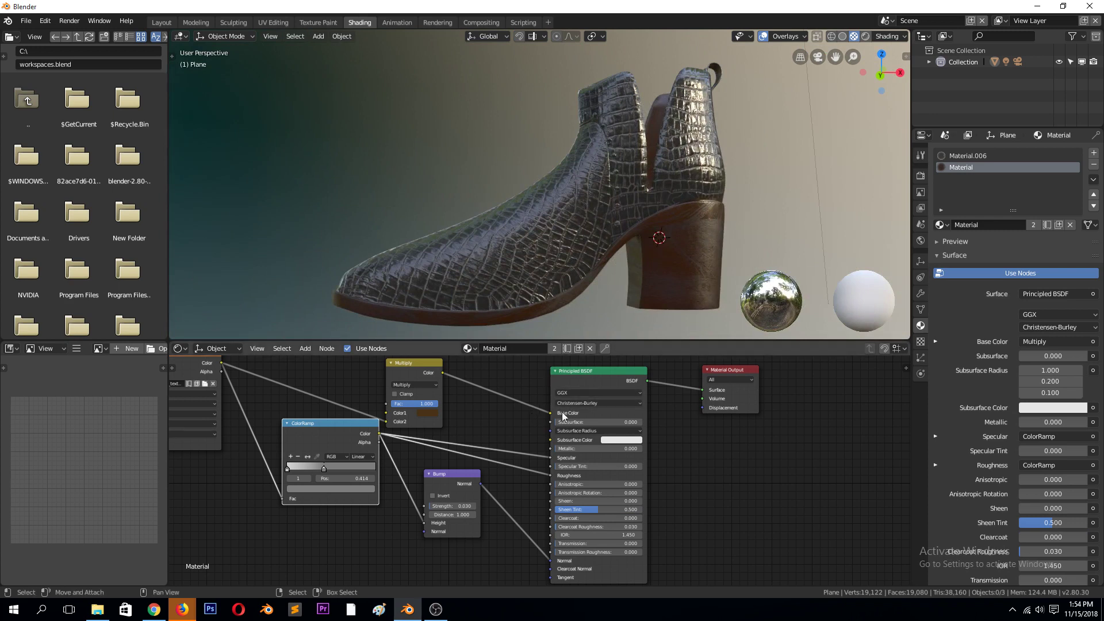
drag(550, 412, 523, 411)
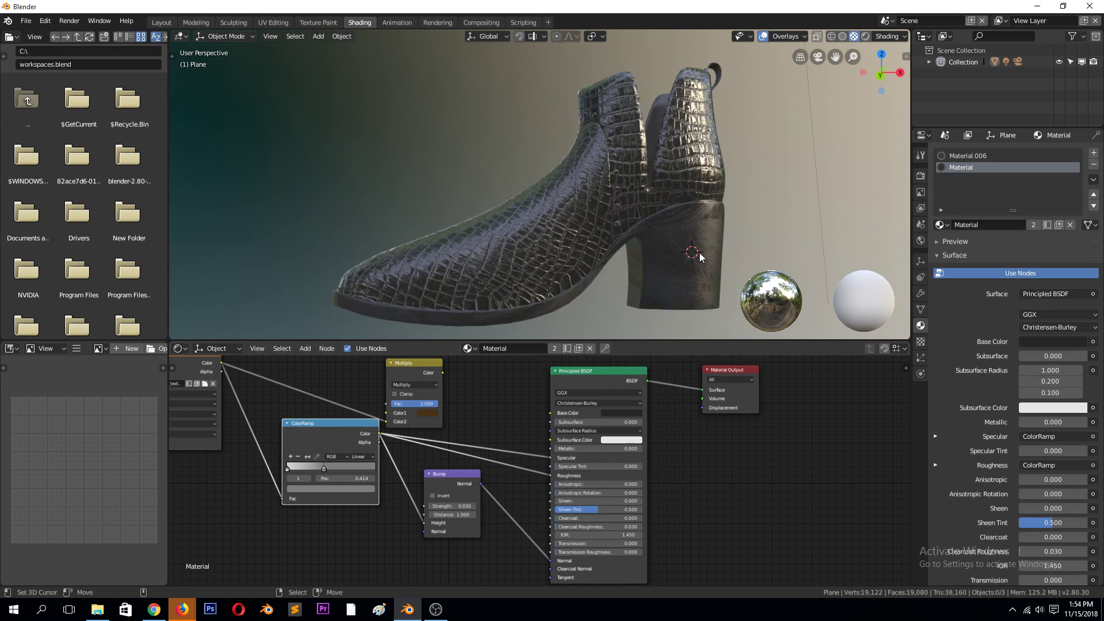
mouse_move(697, 253)
middle_down()
mouse_move(655, 222)
mouse_move(674, 257)
mouse_move(691, 263)
mouse_move(650, 143)
mouse_move(584, 226)
mouse_move(407, 253)
mouse_move(585, 301)
mouse_move(731, 251)
mouse_move(706, 247)
middle_up()
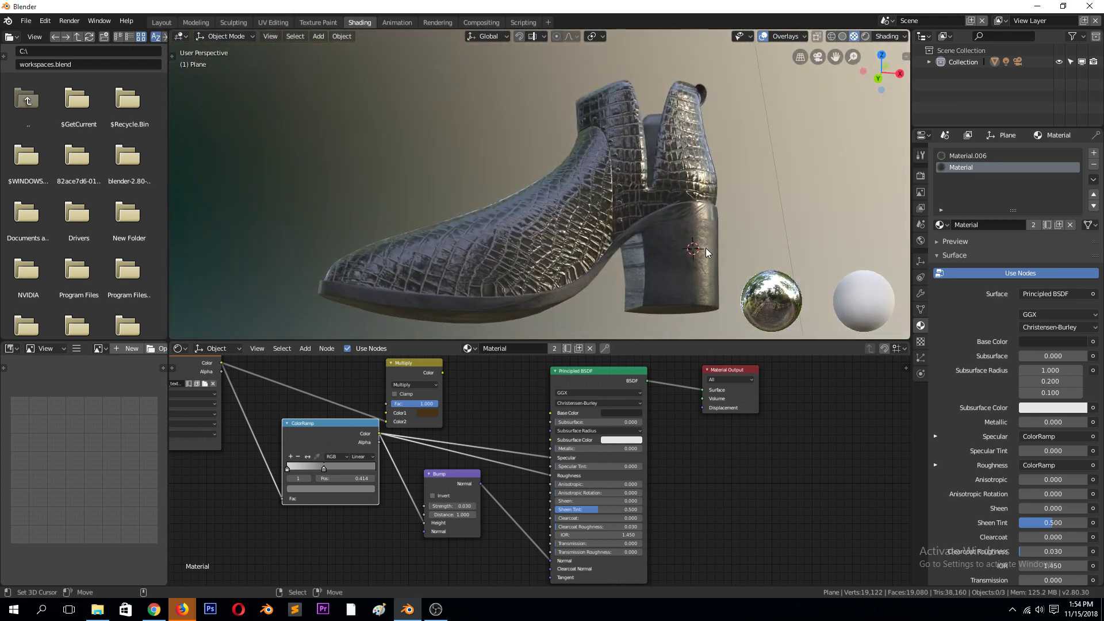
Select the boot's Material.006, move the Leather08_AO.jpg texture node up and preview its output on the boot
click(629, 199)
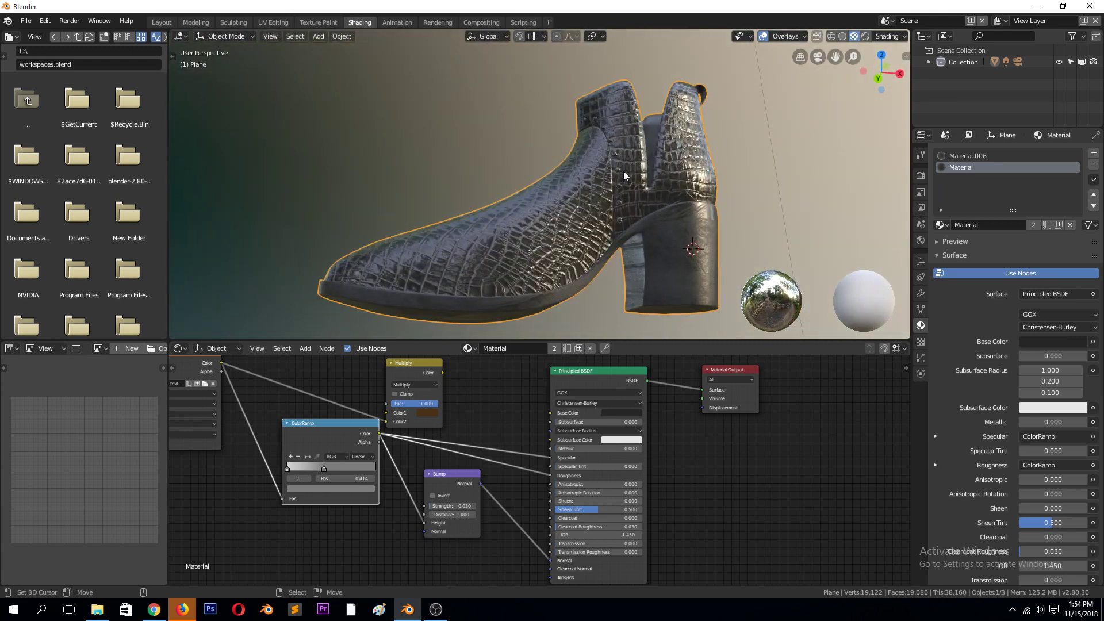
click(971, 156)
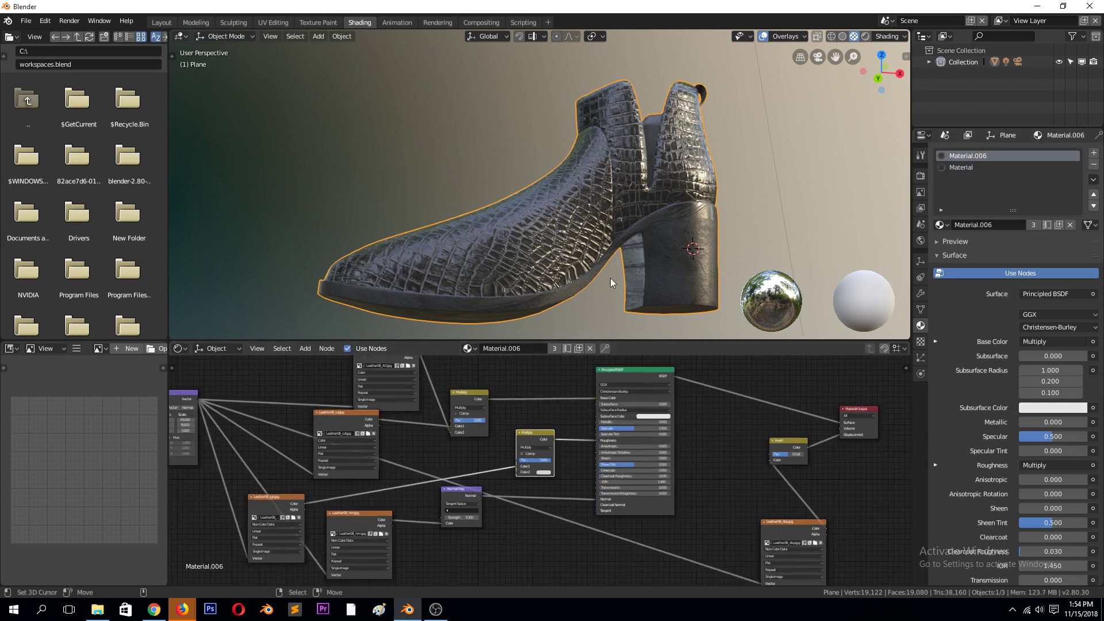
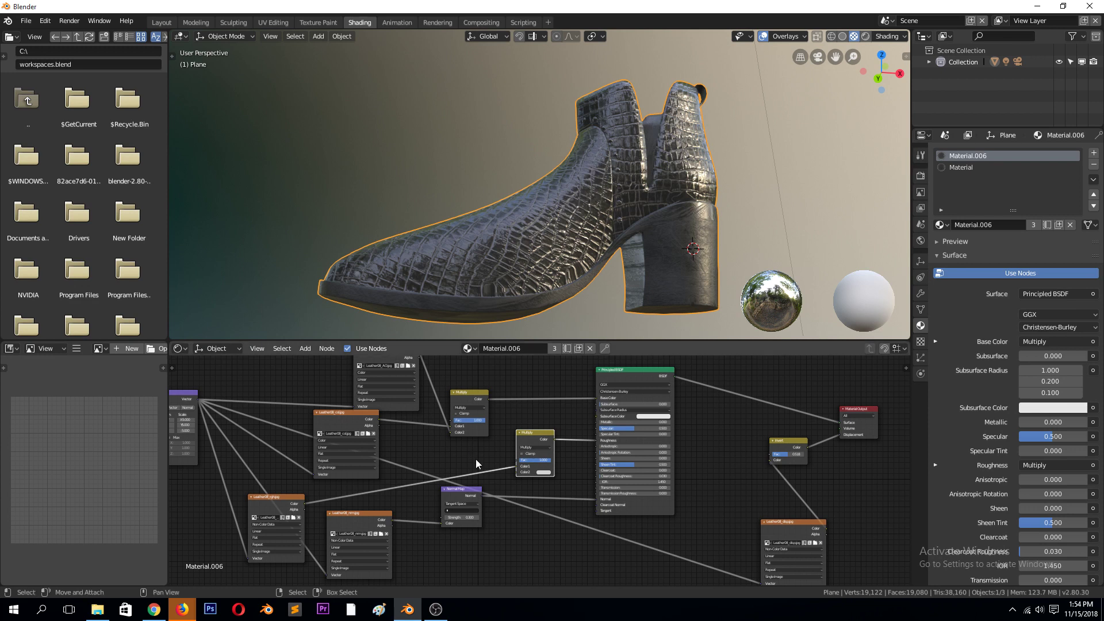
scroll(536, 438, down, 2)
key(g)
click(437, 364)
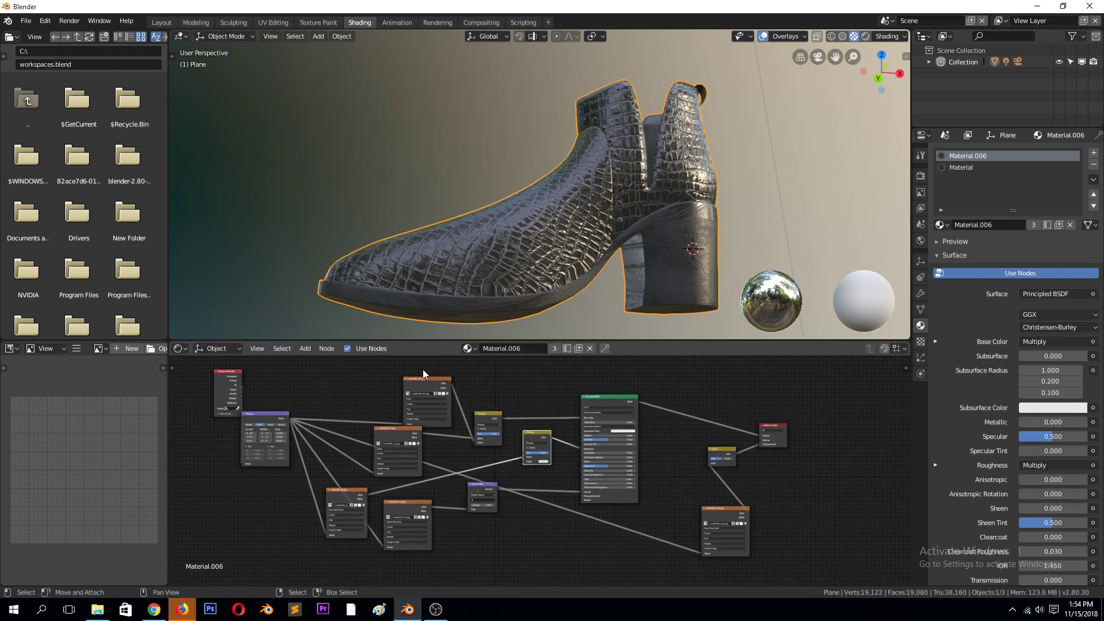
drag(429, 391, 423, 377)
ctrl+shift+click(420, 367)
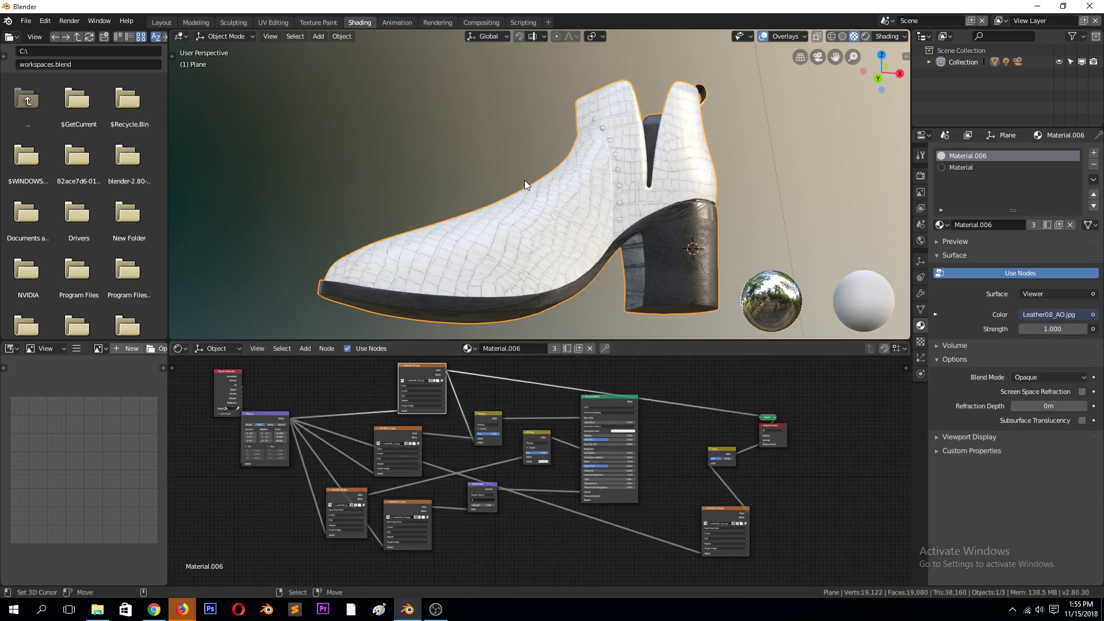
Preview the Leather08_col.jpg texture's output on the boot and inspect the leather pattern up close
middle_drag(524, 181, 541, 213)
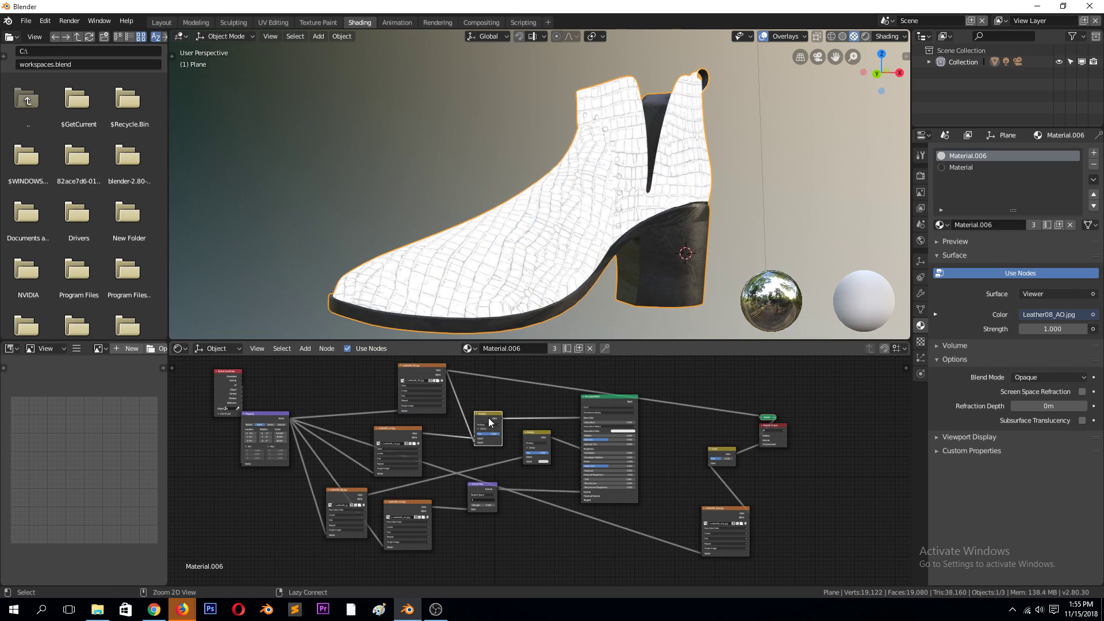
click(406, 431)
ctrl+shift+click(405, 431)
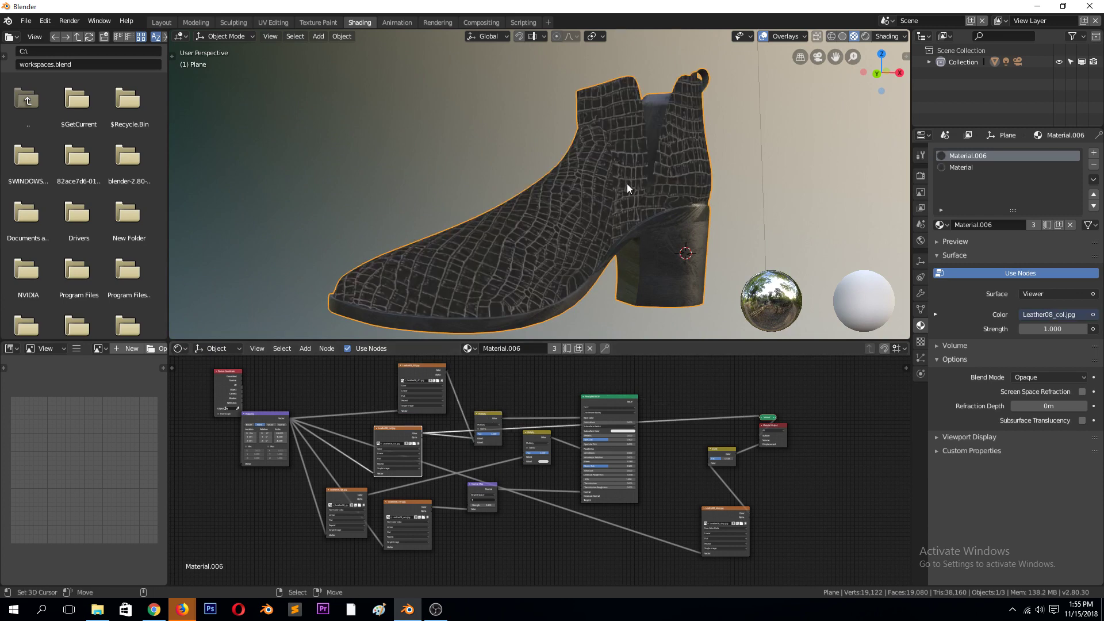
scroll(627, 184, up, 5)
middle_drag(629, 181, 448, 299)
scroll(441, 472, up, 4)
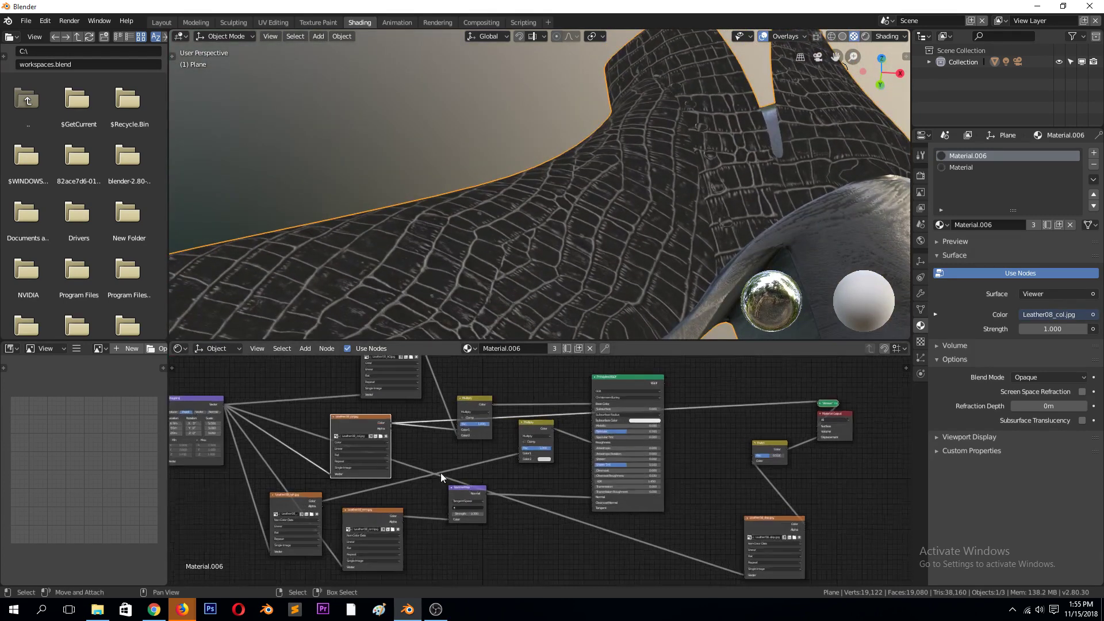
Move the Multiply node that combines the AO and color textures up and preview its output on the boot
scroll(447, 463, down, 1)
drag(466, 402, 446, 374)
scroll(499, 379, down, 1)
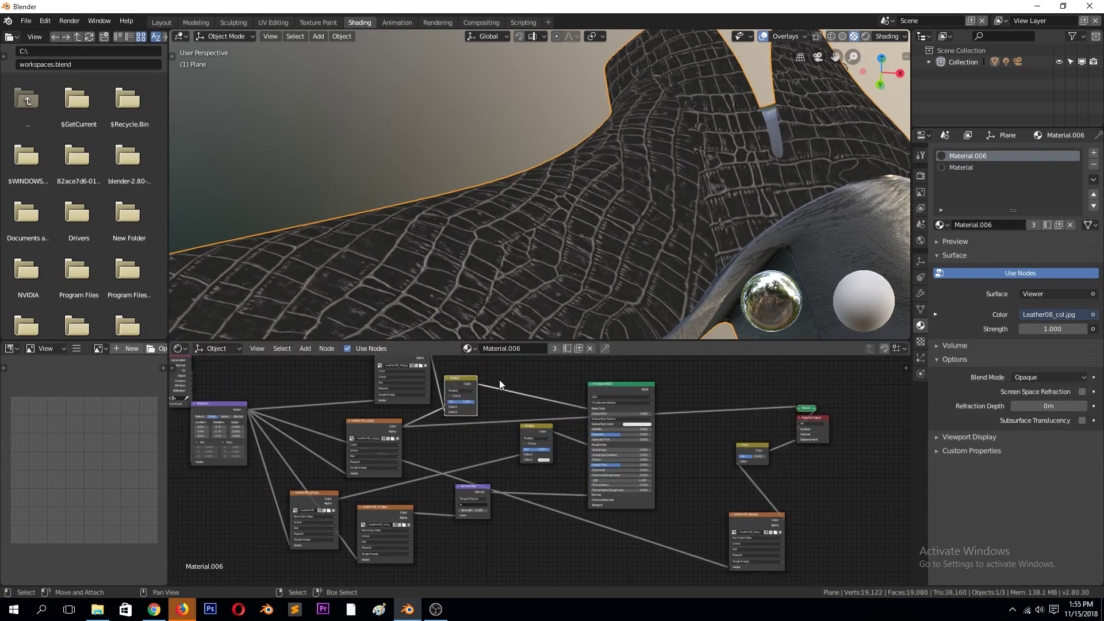
ctrl+shift+click(466, 381)
Move the AO texture node aside and insert a MixRGB node after the AO and color Multiply node
key(shift+a)
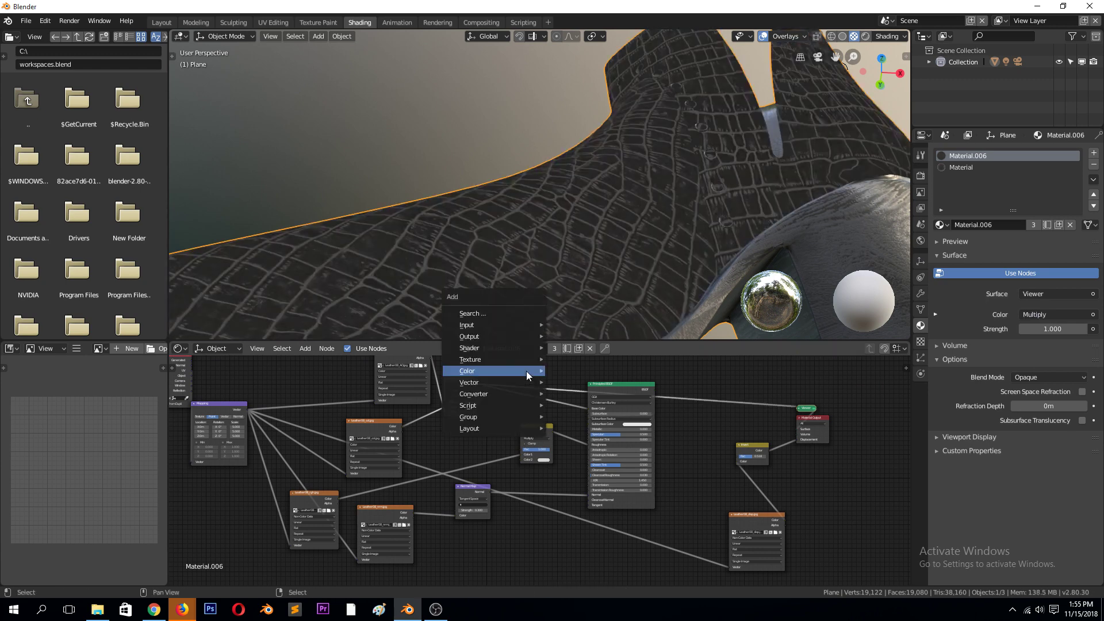
mouse_move(525, 371)
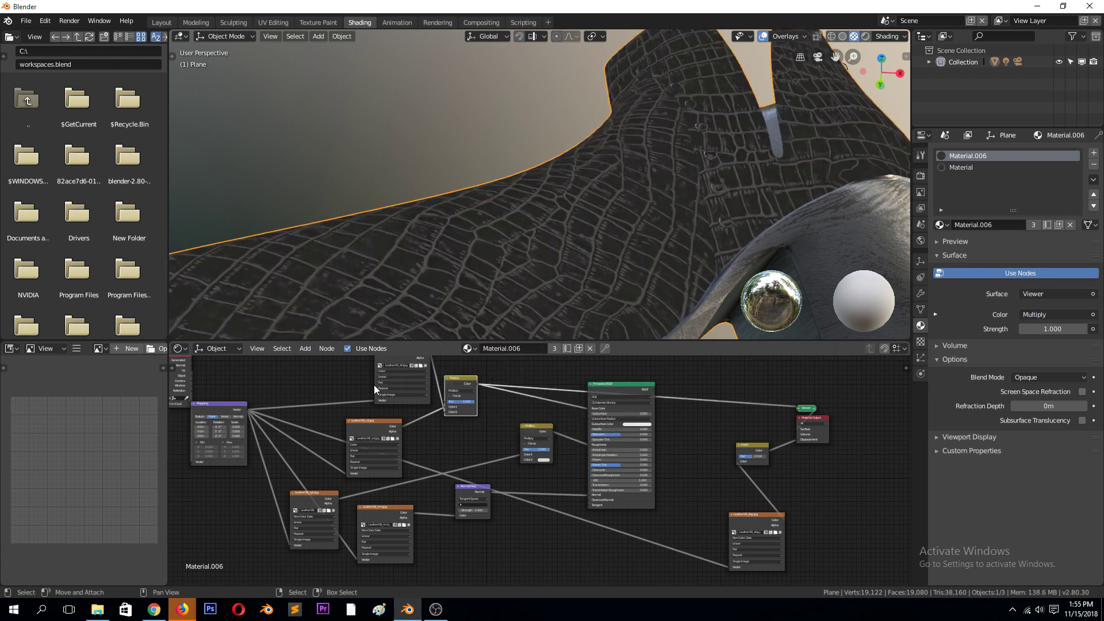
drag(415, 402, 361, 401)
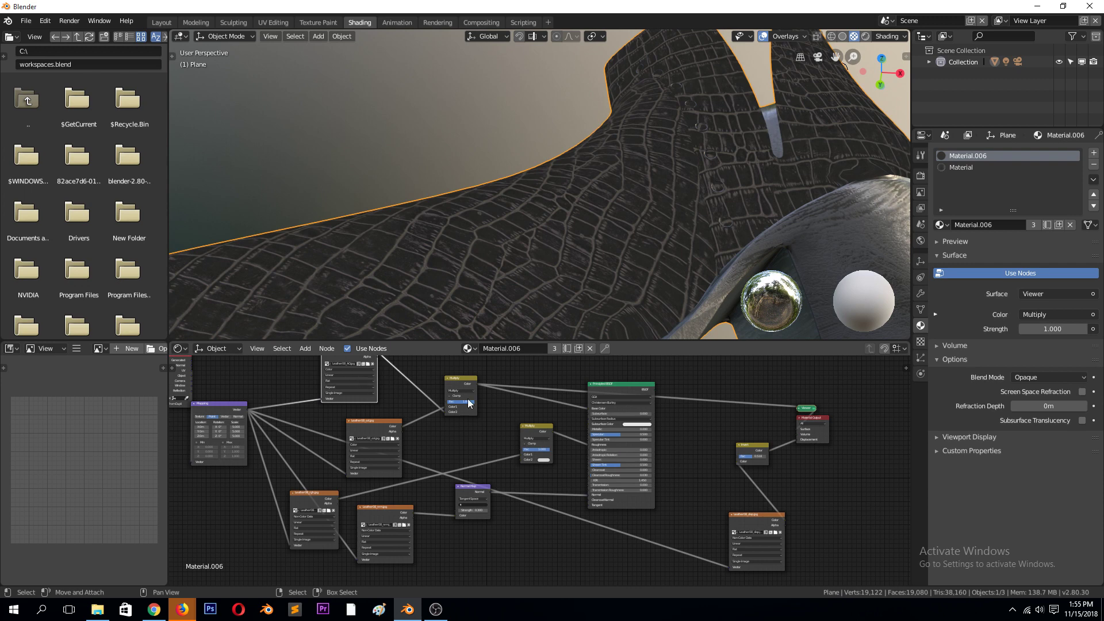
key(shift+a)
key(shift+a)
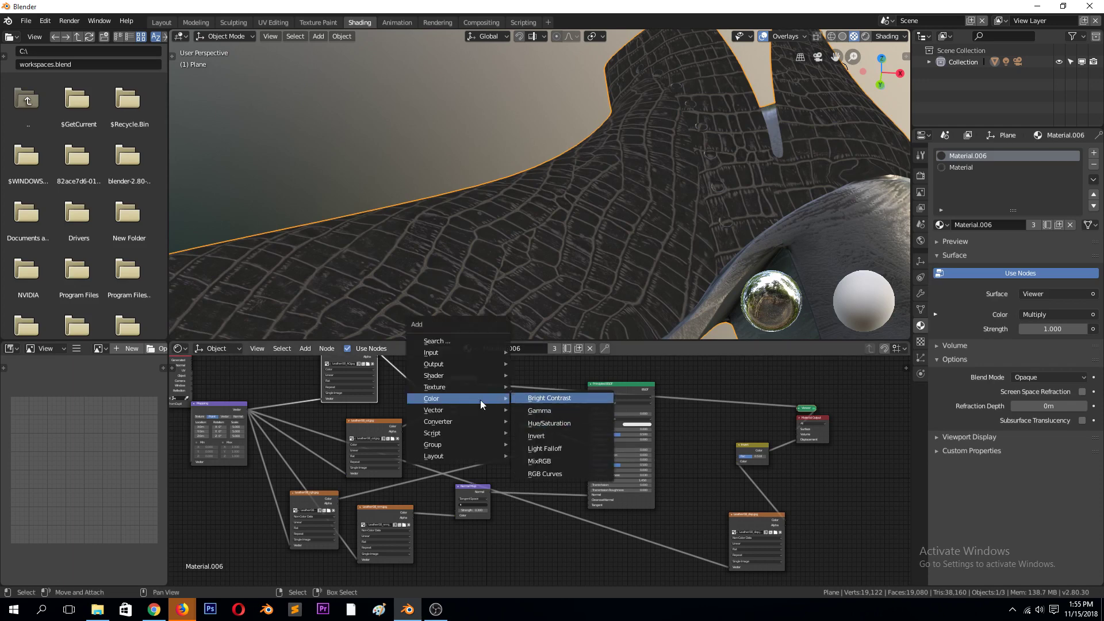
click(546, 461)
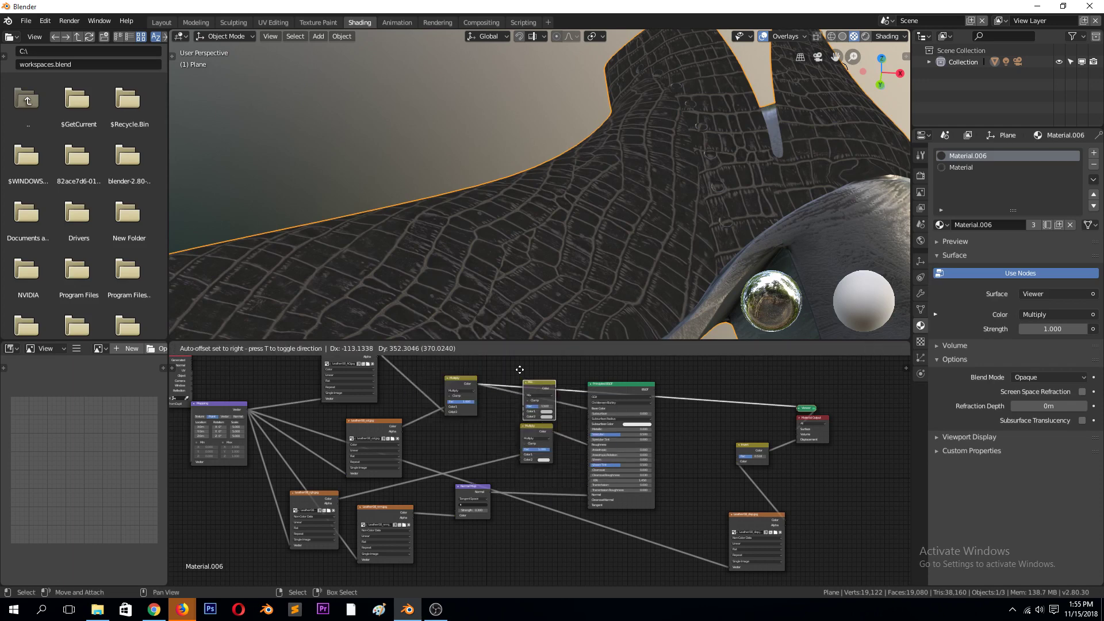
click(527, 357)
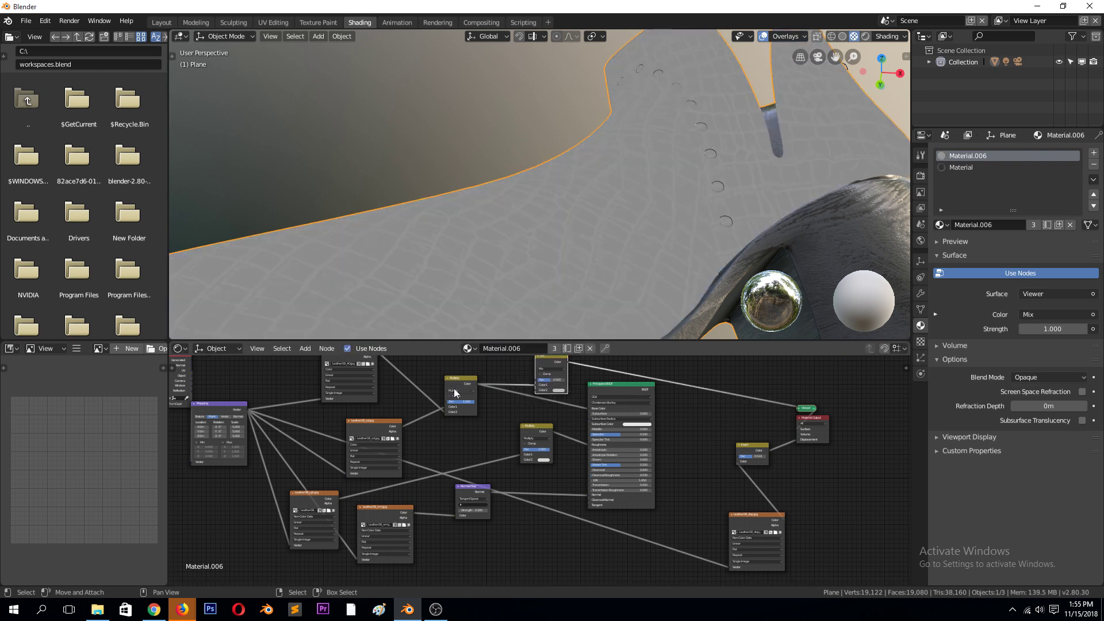
Set the new MixRGB node's blend type to Multiply and its factor to 1.000
scroll(579, 388, up, 2)
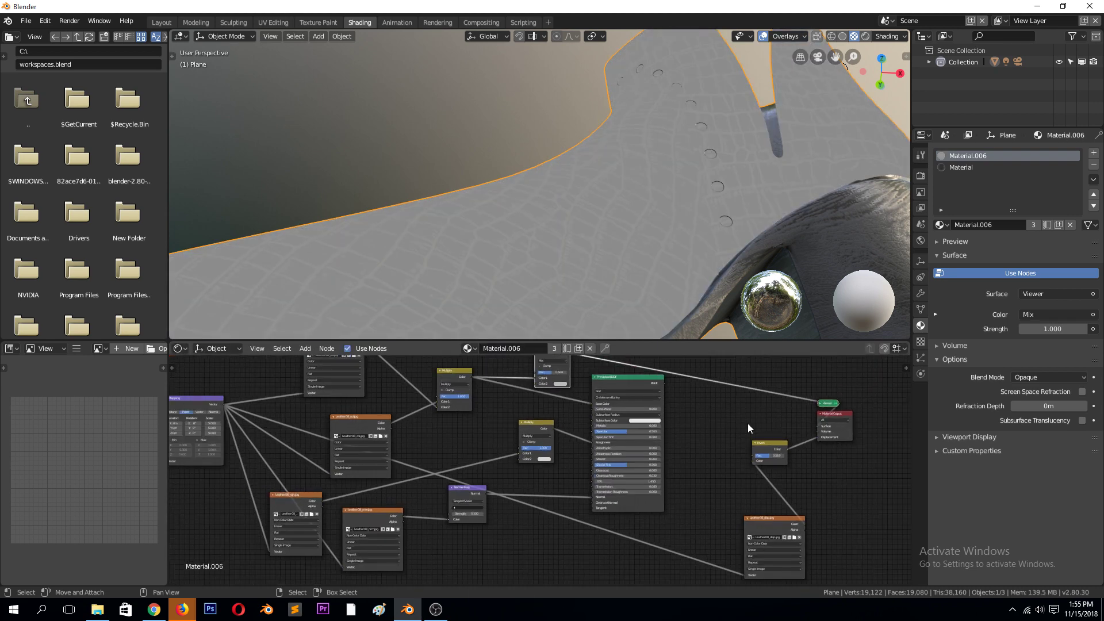
scroll(718, 427, down, 1)
click(557, 368)
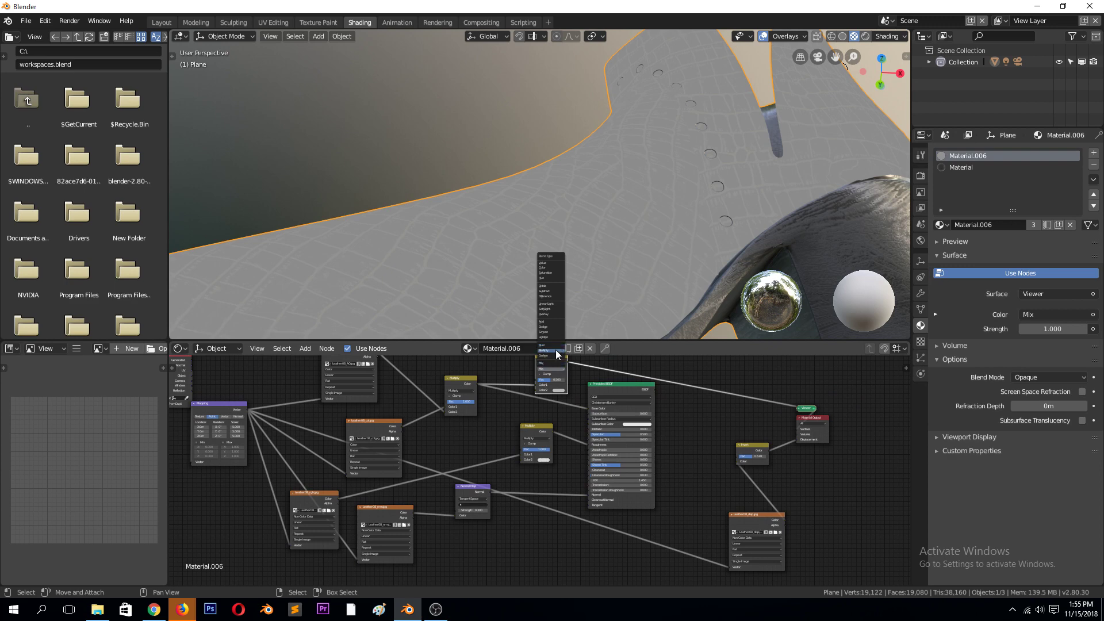
click(556, 351)
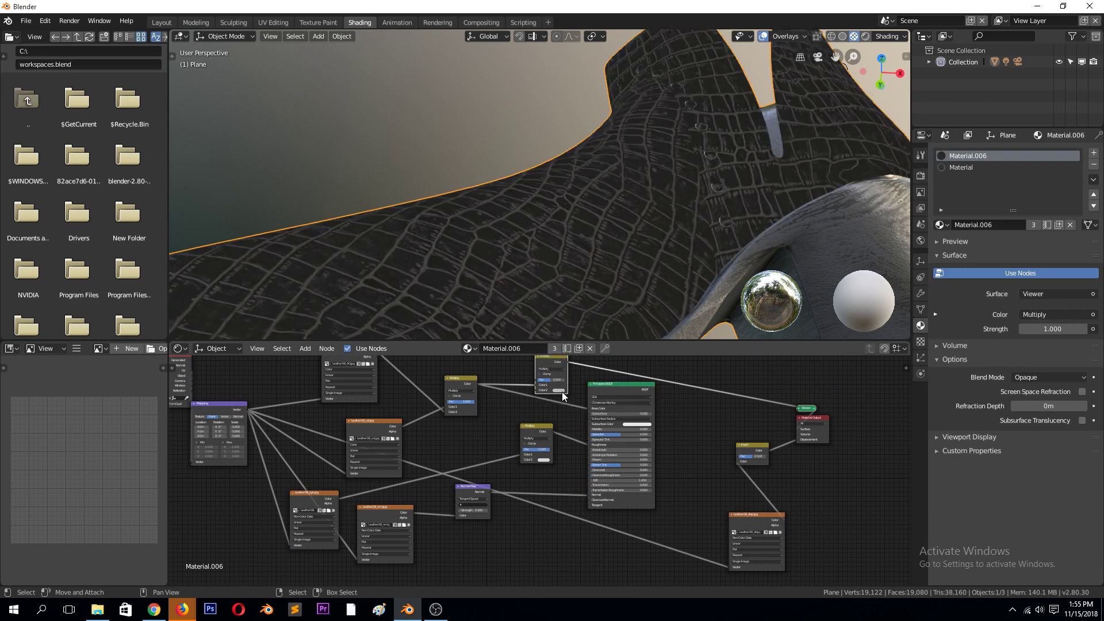
click(561, 391)
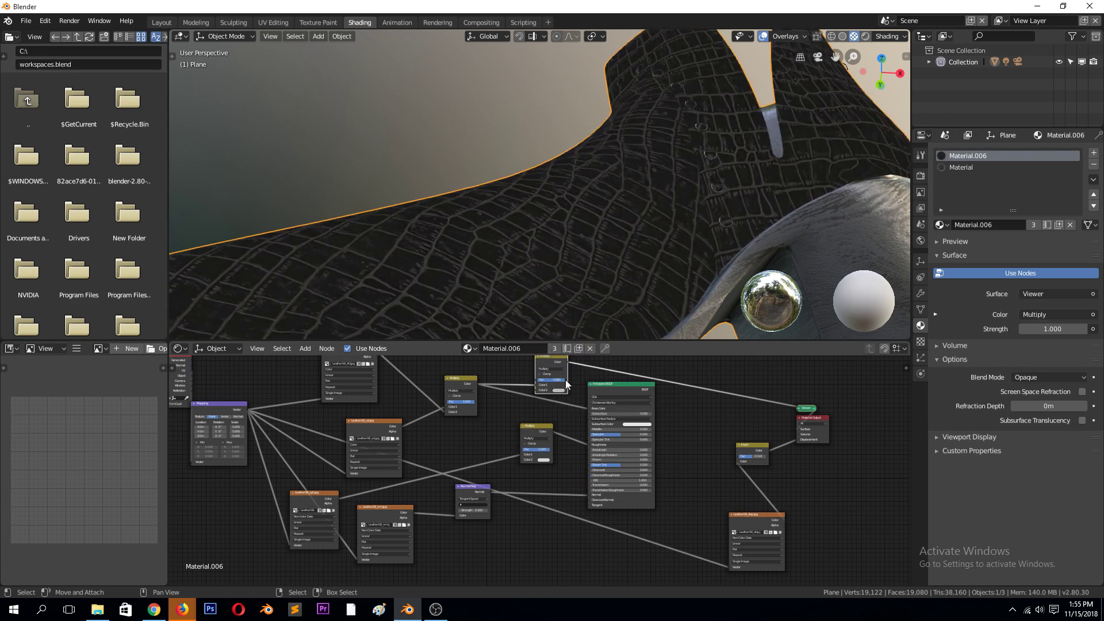
Pick a saturated blue as the new Multiply node's Color2
scroll(577, 412, up, 2)
click(566, 371)
drag(580, 305, 599, 294)
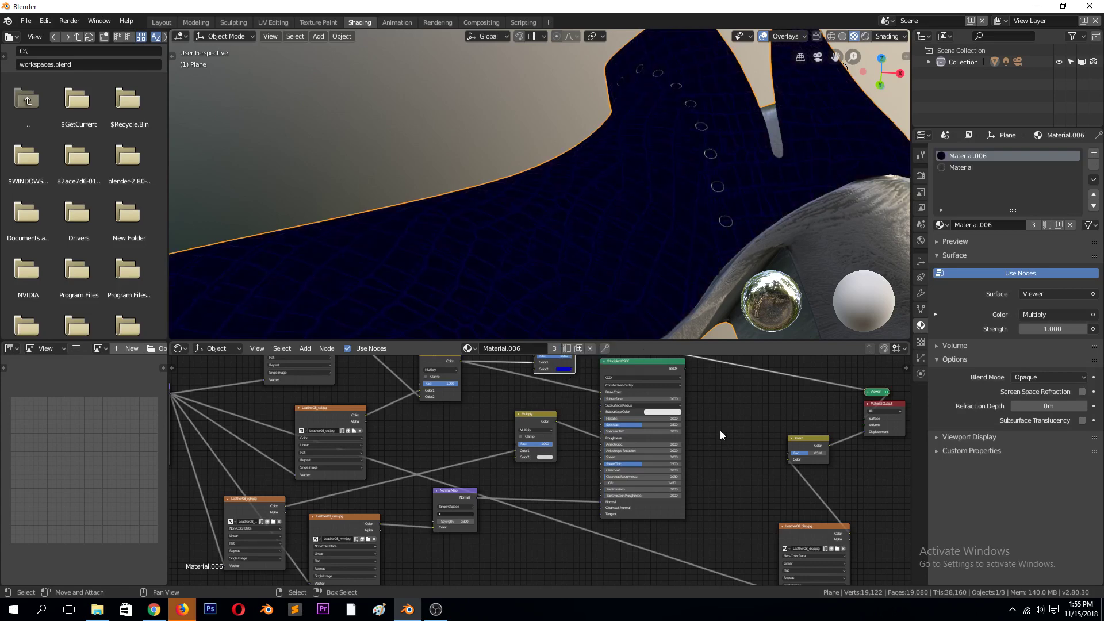
Connect the new Multiply node's color to the Principled BSDF's Base Color and preview the full shader on the boot
scroll(684, 404, down, 2)
drag(566, 368, 548, 378)
drag(583, 412, 585, 412)
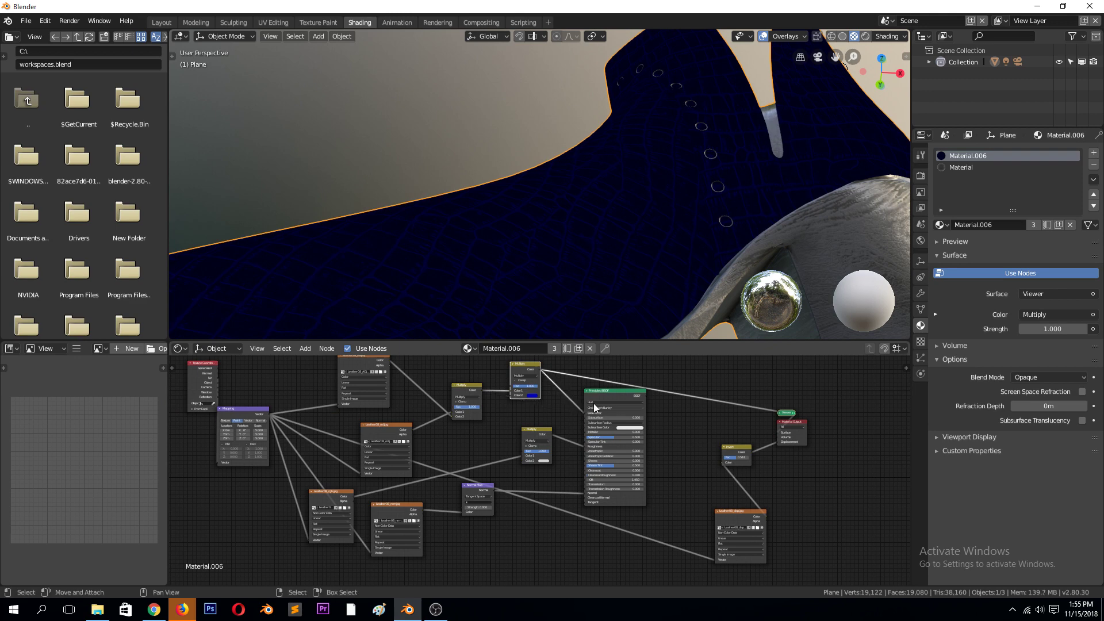
ctrl+shift+click(605, 392)
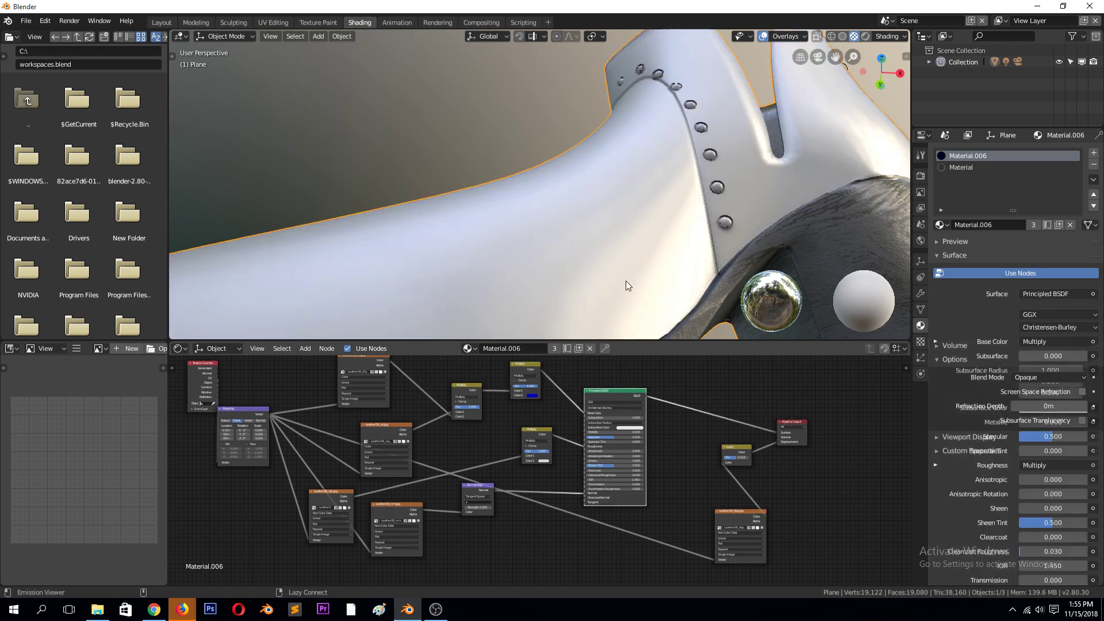
scroll(626, 280, down, 8)
middle_drag(594, 329, 625, 309)
scroll(599, 292, up, 6)
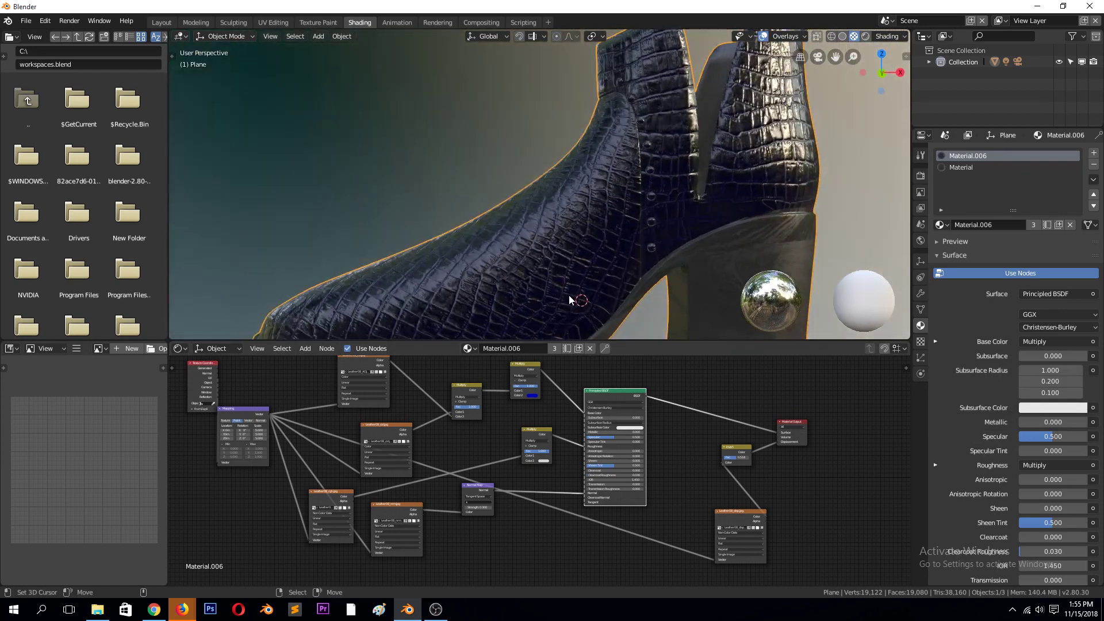
scroll(569, 296, up, 2)
Change the tint node's Color2 to green and inspect the whole boot
scroll(546, 397, up, 2)
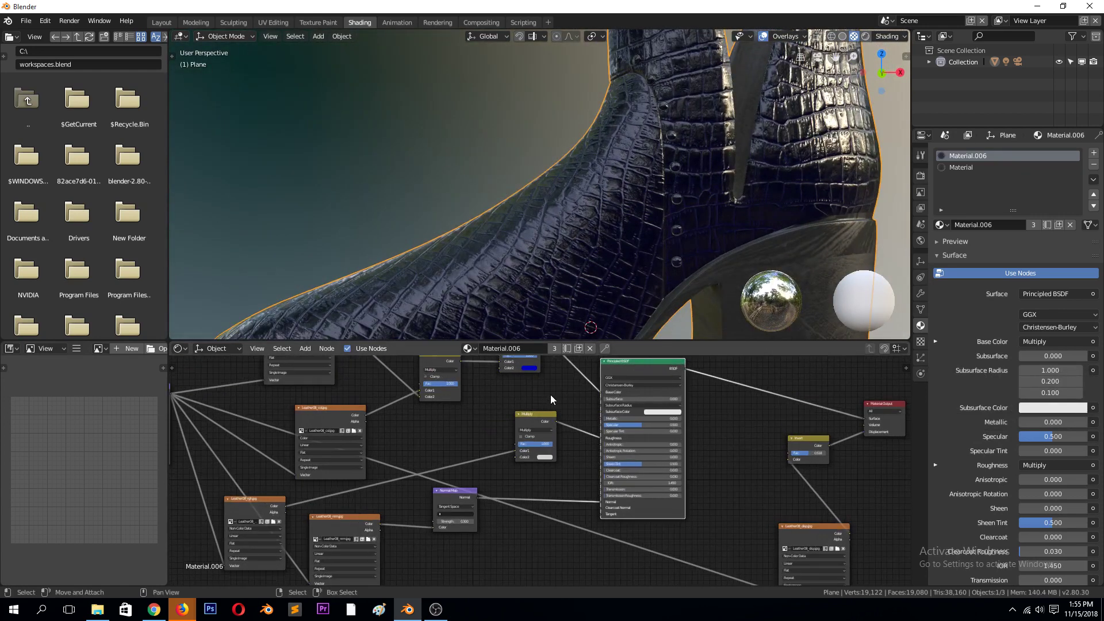
click(527, 368)
mouse_move(548, 318)
mouse_down()
mouse_move(530, 320)
mouse_move(524, 305)
mouse_up()
shift+right_click(545, 283)
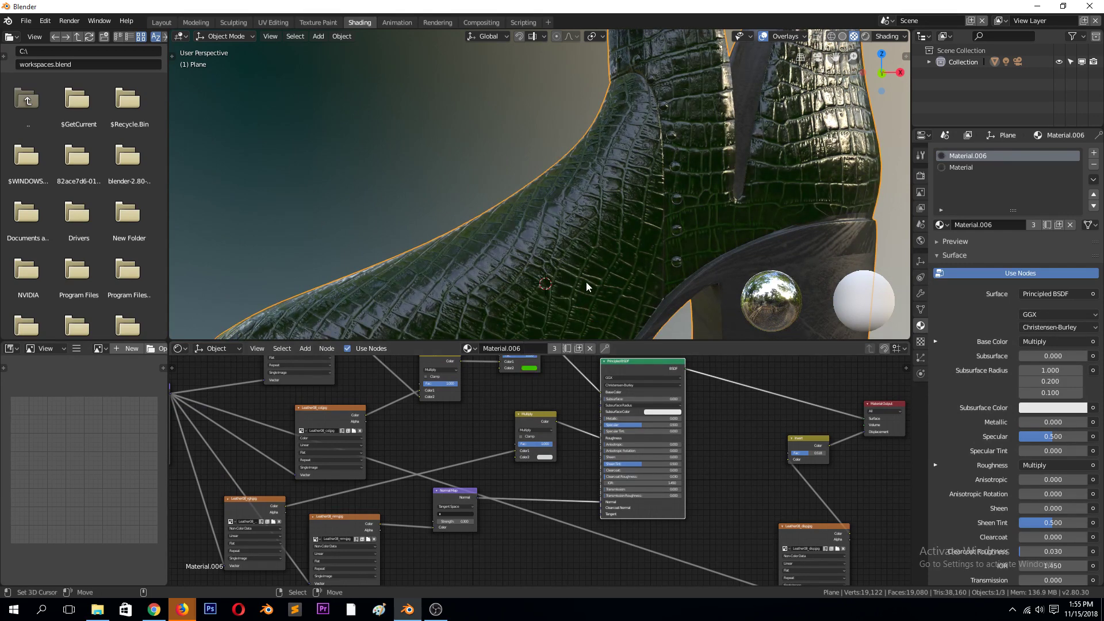
scroll(547, 278, down, 6)
middle_drag(565, 314, 519, 261)
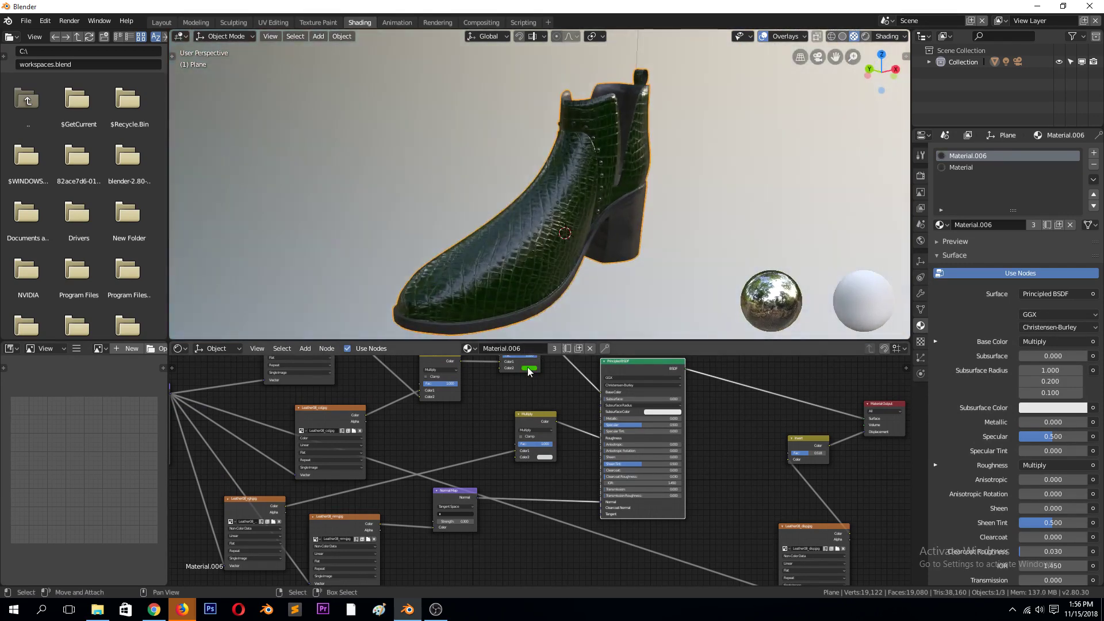
Move the tint node down and set its Color2 to a bright blue, checking the boot from the side
drag(515, 372, 505, 407)
click(519, 404)
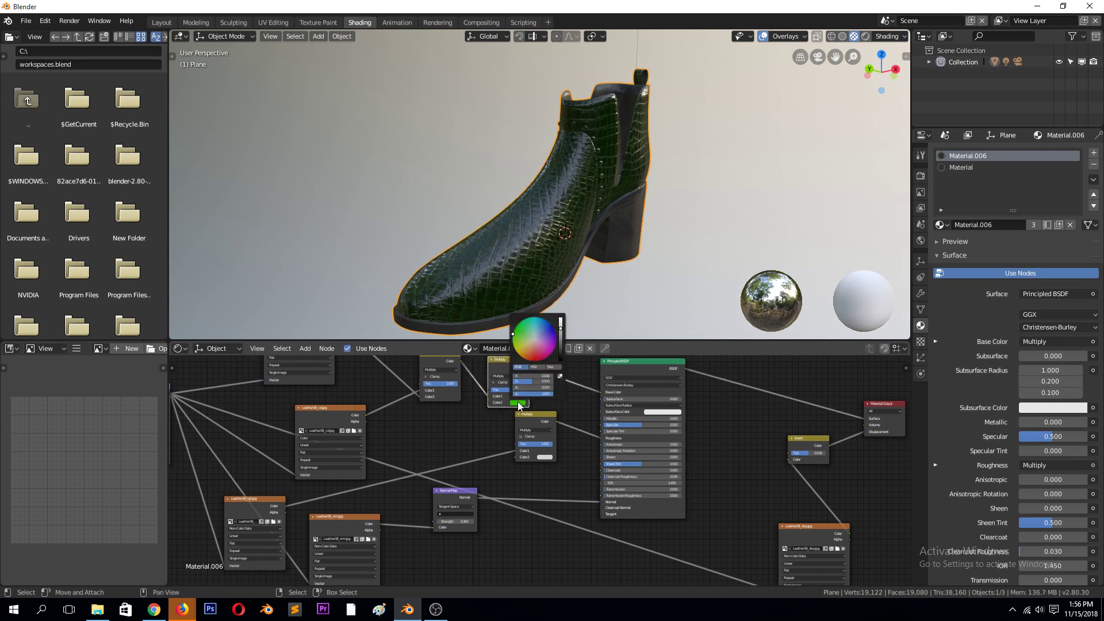
mouse_move(565, 326)
mouse_down()
mouse_move(532, 327)
mouse_move(546, 326)
mouse_up()
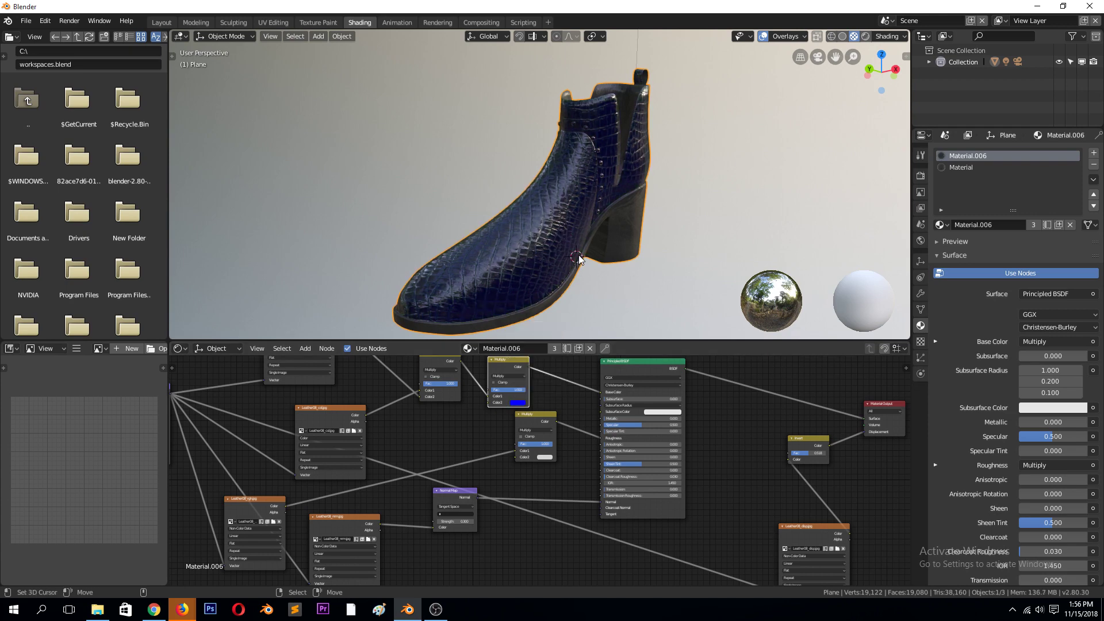
middle_drag(579, 254, 517, 233)
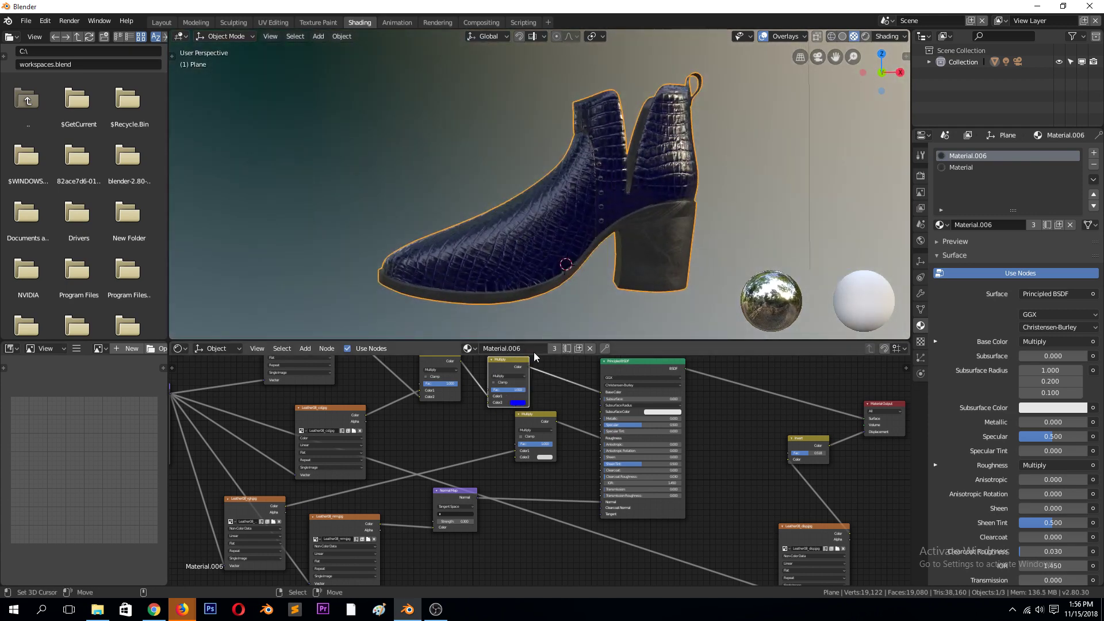
click(522, 402)
mouse_move(561, 322)
mouse_down()
mouse_move(561, 356)
mouse_move(561, 320)
mouse_up()
shift+right_click(623, 296)
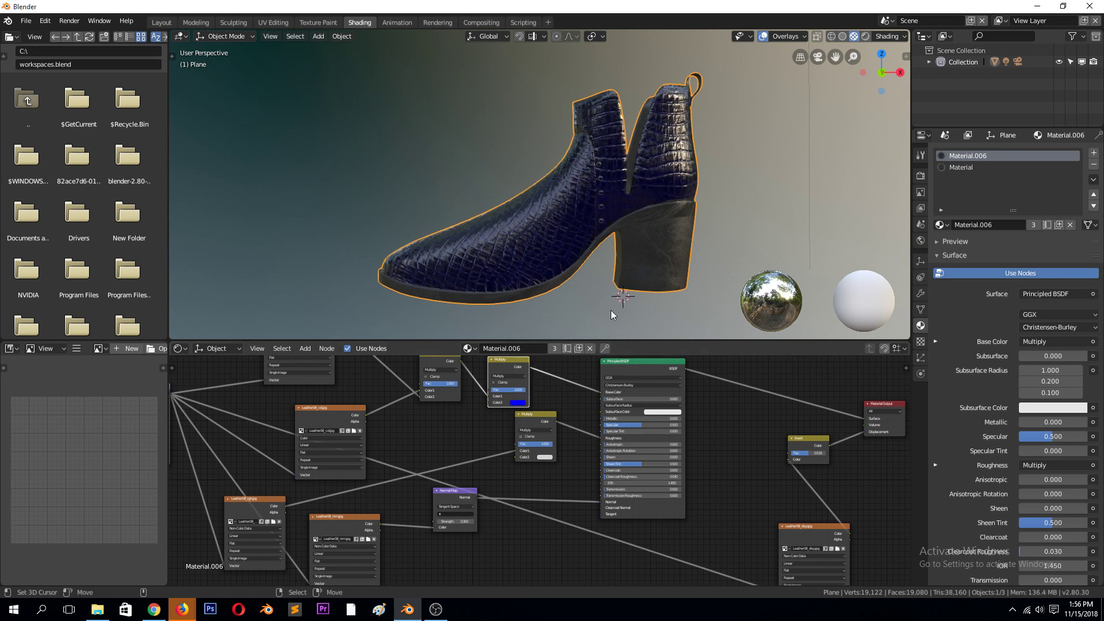
Switch the tint node's blend type to Dodge and view the boot from another angle
scroll(529, 422, up, 1)
click(516, 365)
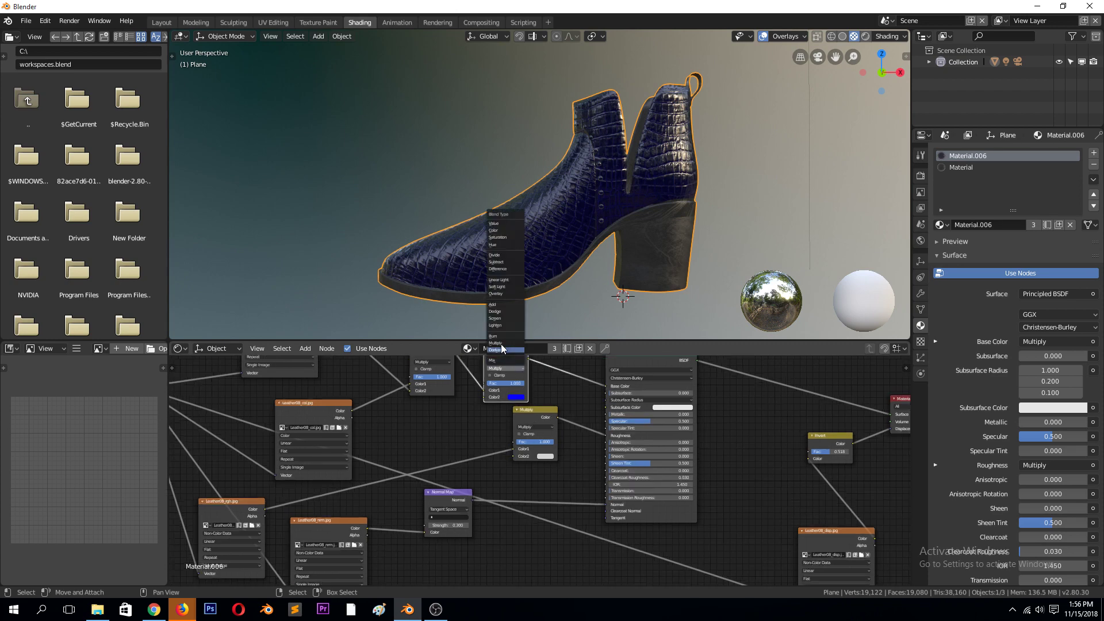
click(498, 312)
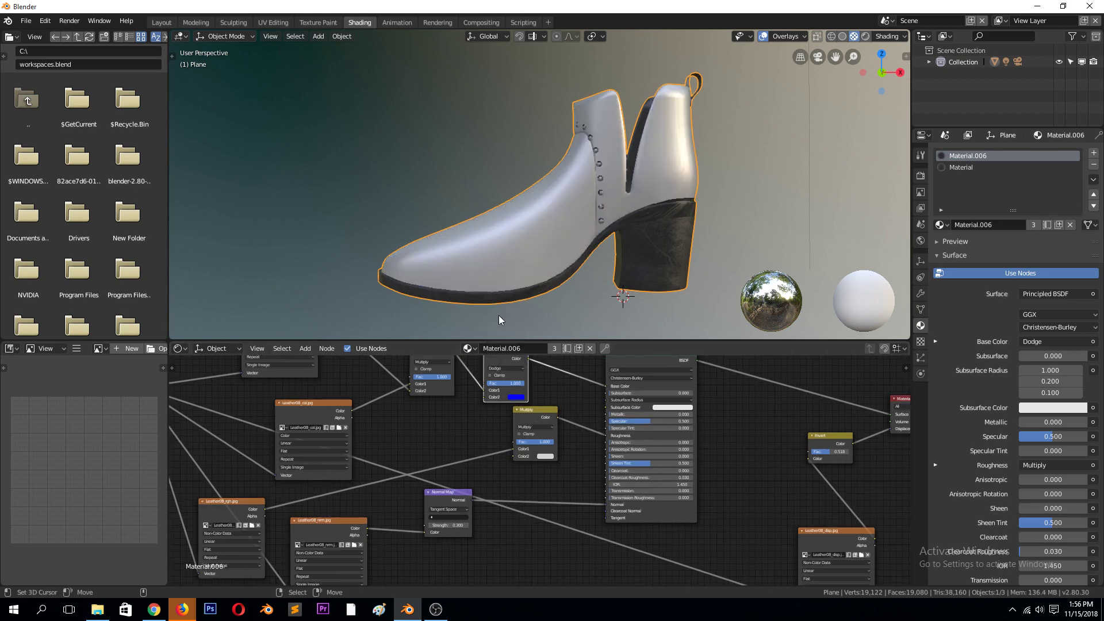
middle_drag(500, 315, 542, 316)
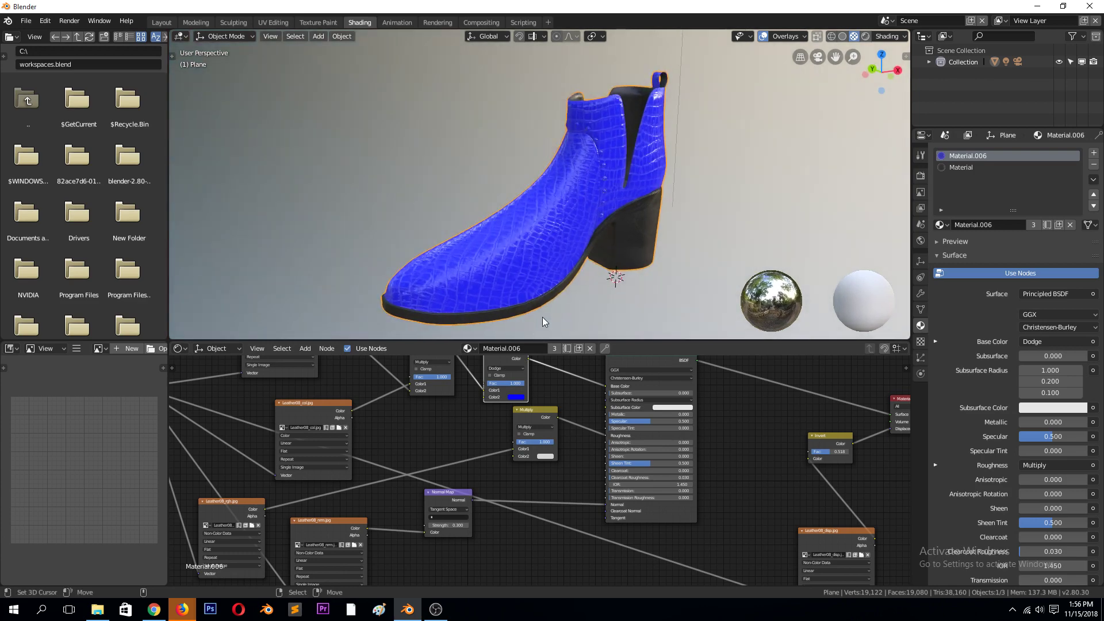
Set the tint node's blend type to Soft Light and inspect the boot from the side
click(513, 368)
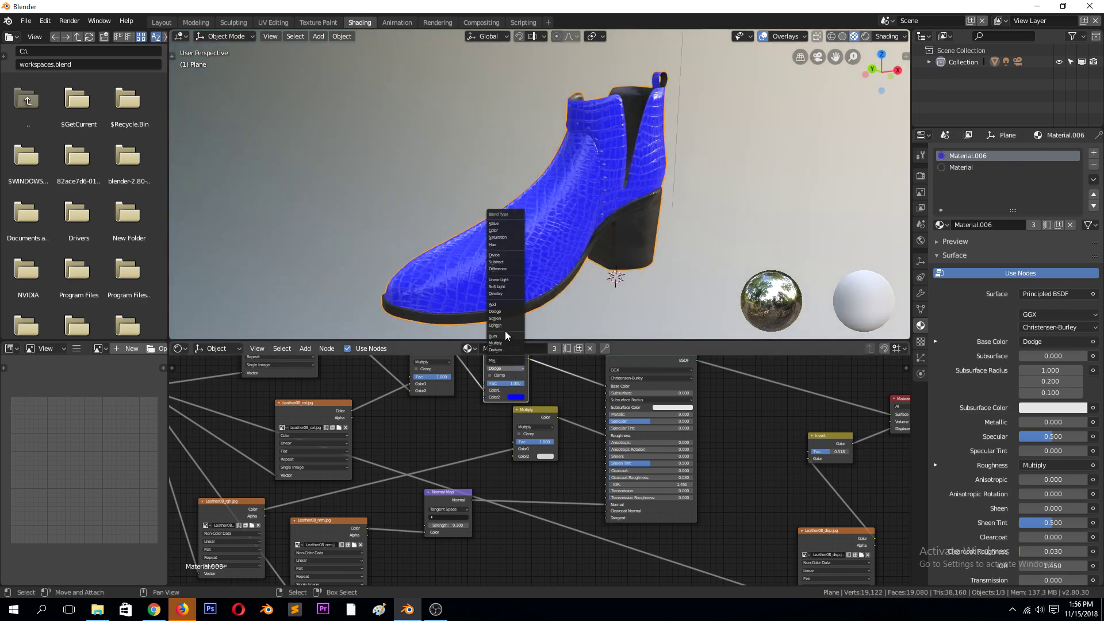
click(506, 286)
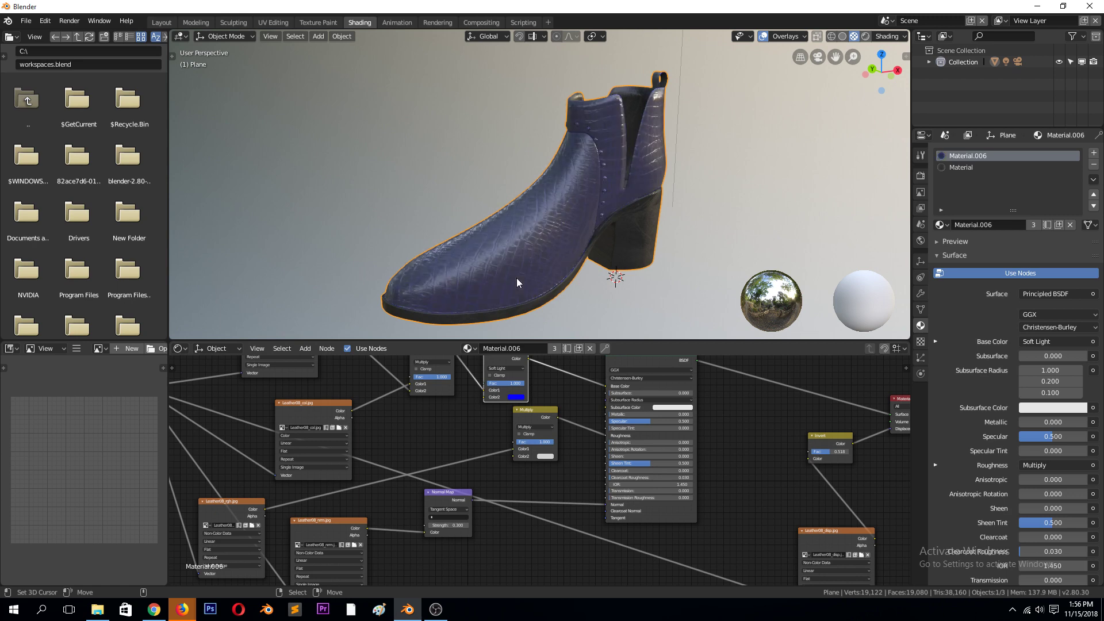
mouse_move(516, 277)
middle_down()
mouse_move(443, 257)
mouse_move(457, 270)
middle_up()
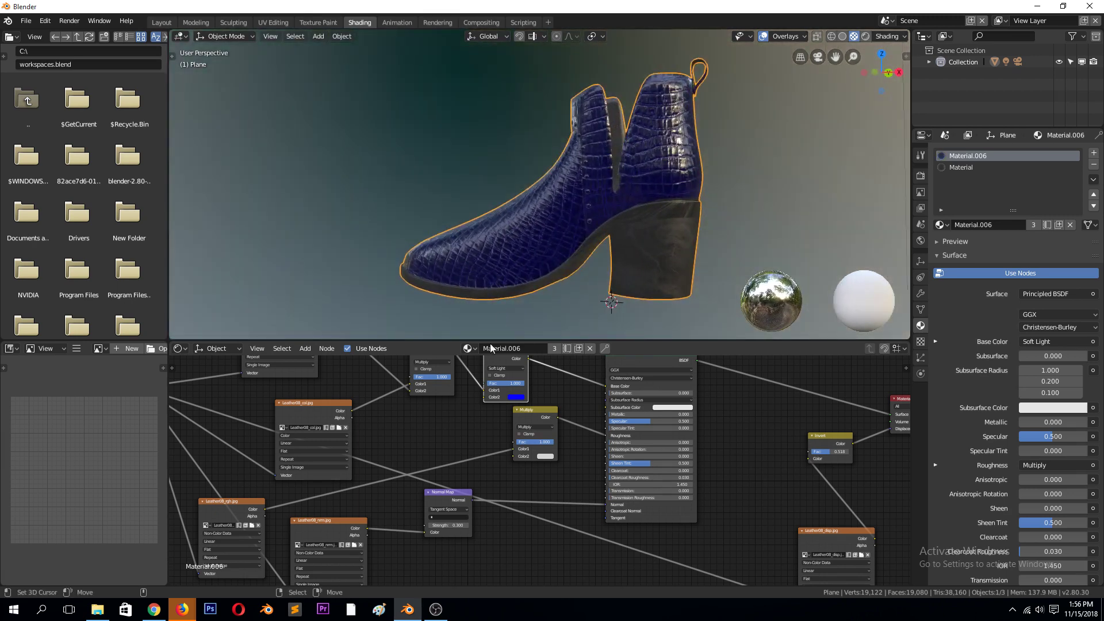
Change the Soft Light node's Color2 to magenta and look over the boot
click(515, 397)
mouse_move(549, 328)
mouse_down()
mouse_move(520, 326)
mouse_move(534, 352)
mouse_move(554, 339)
mouse_up()
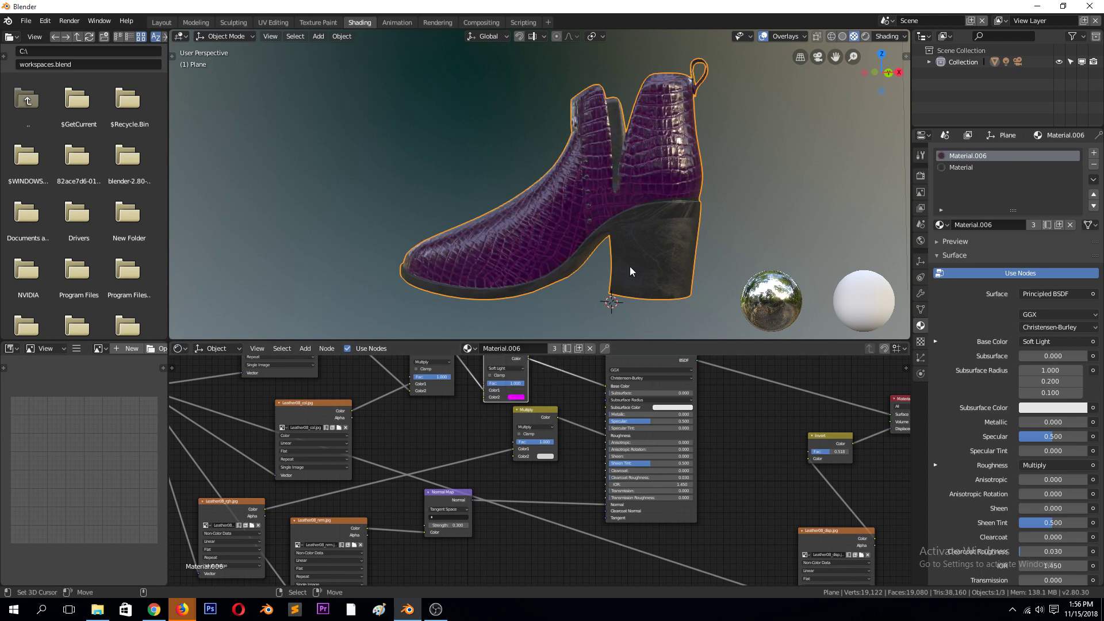
middle_drag(630, 267, 603, 326)
Tone the Soft Light node's Color2 down to a darker, muted purple and inspect the boot
click(514, 398)
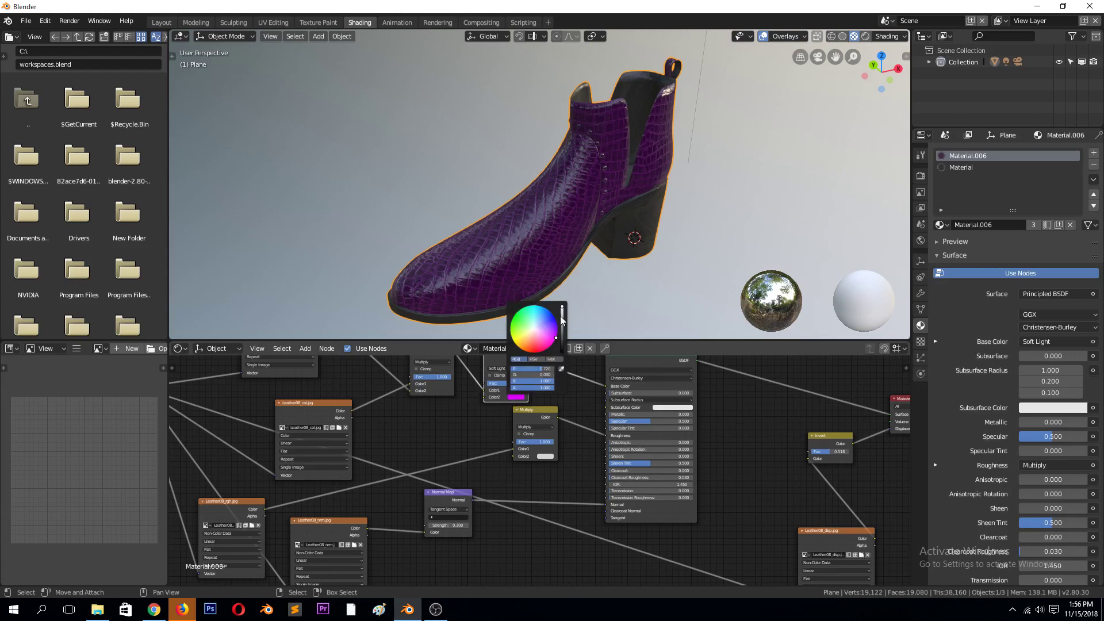
drag(555, 338, 548, 331)
scroll(534, 328, down, 3)
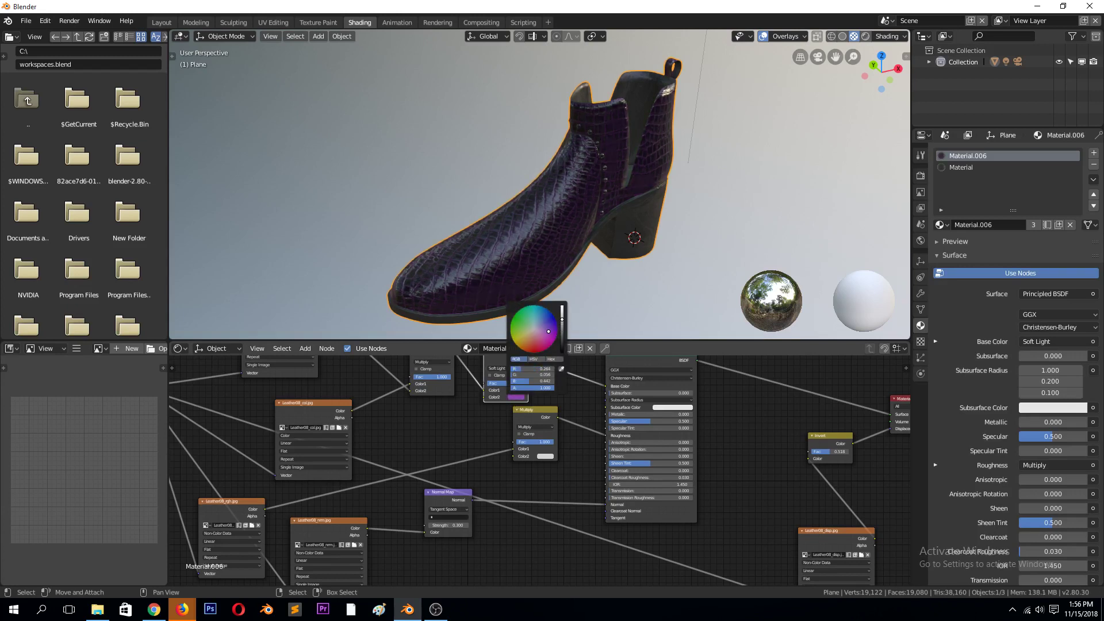
shift+right_click(652, 272)
middle_drag(653, 275, 633, 261)
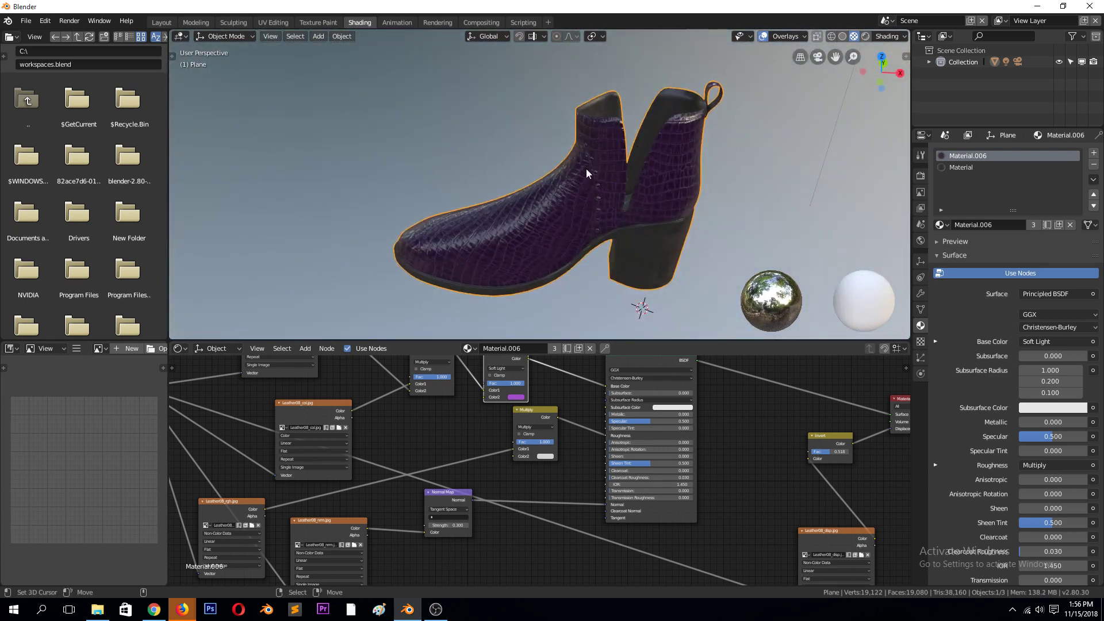
Turn the Solidify modifier's viewport display off, inspect the inside of the boot, and turn the display back on
key(Tab)
middle_drag(587, 169, 565, 193)
key(Tab)
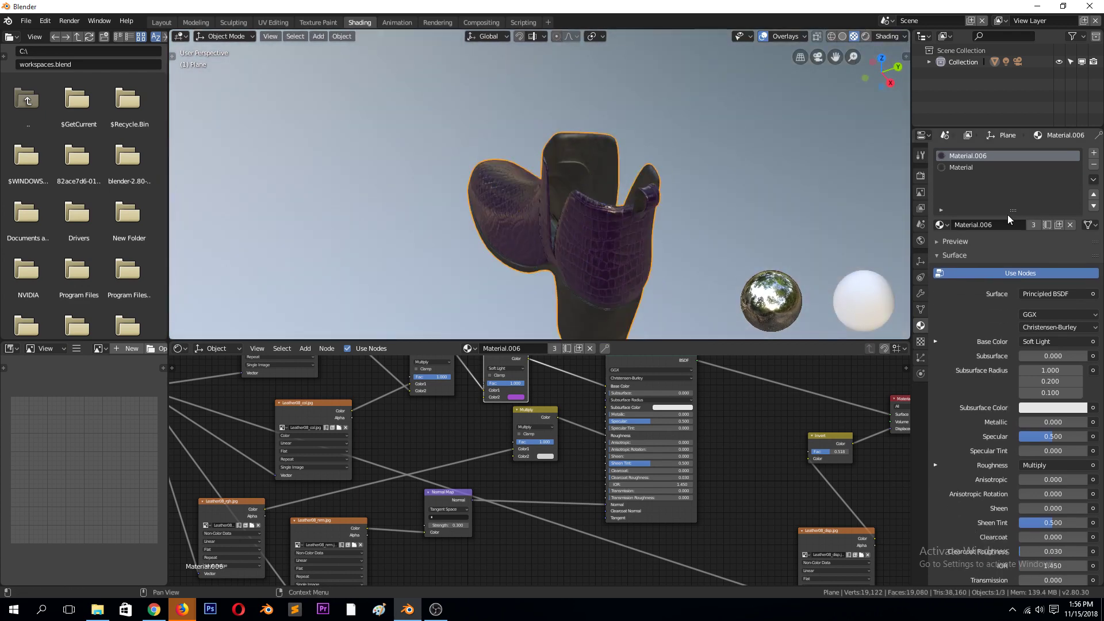
click(920, 294)
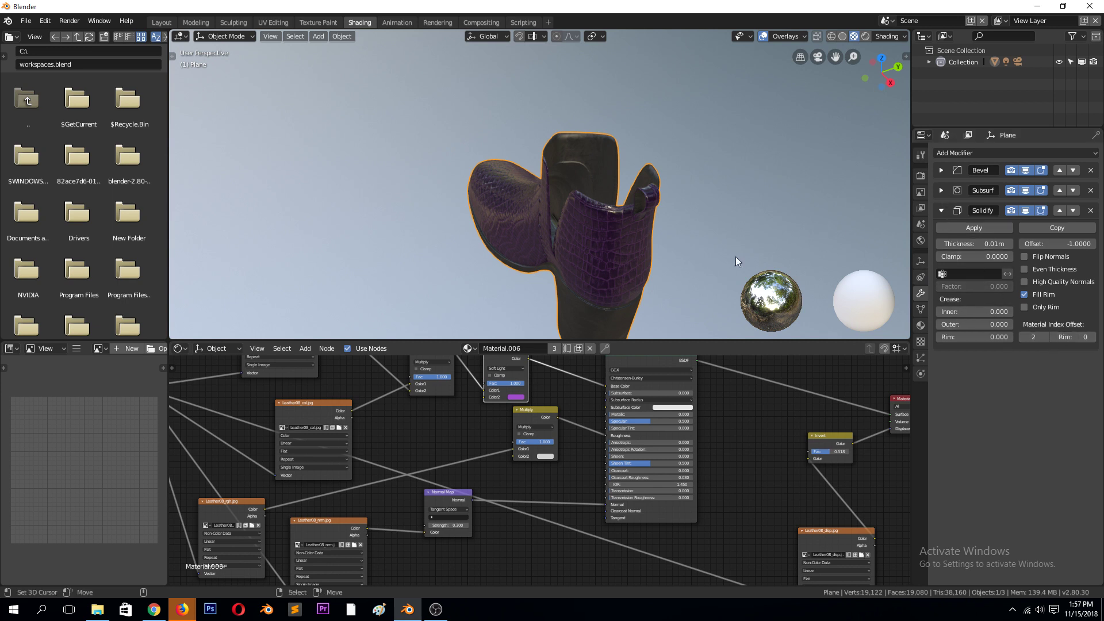
click(1025, 211)
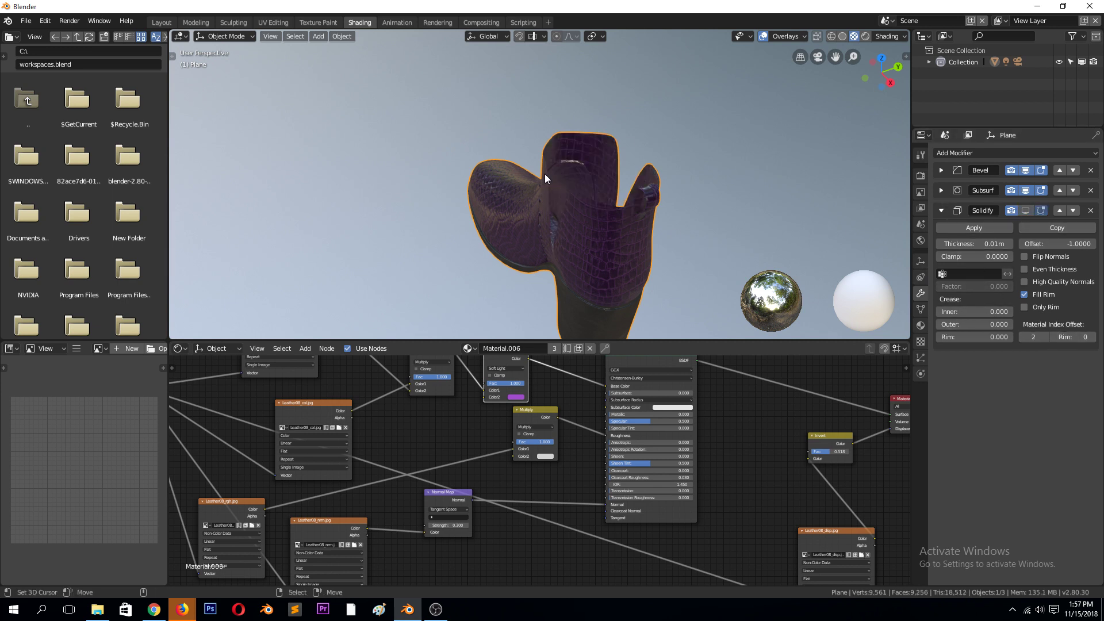
scroll(544, 175, up, 2)
middle_drag(550, 187, 563, 206)
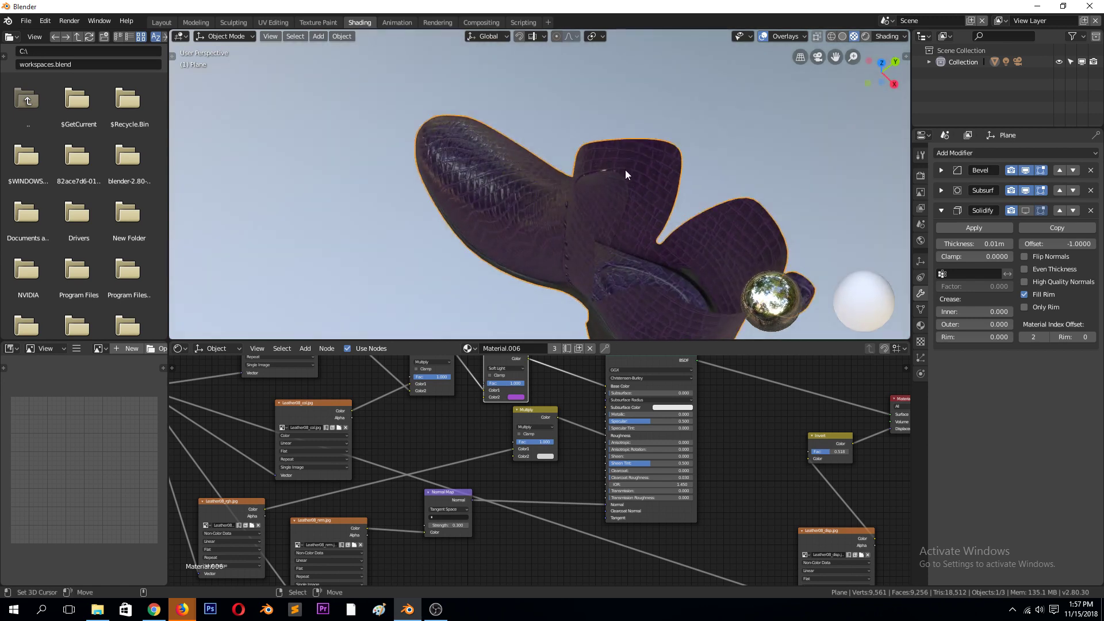
middle_drag(625, 170, 654, 189)
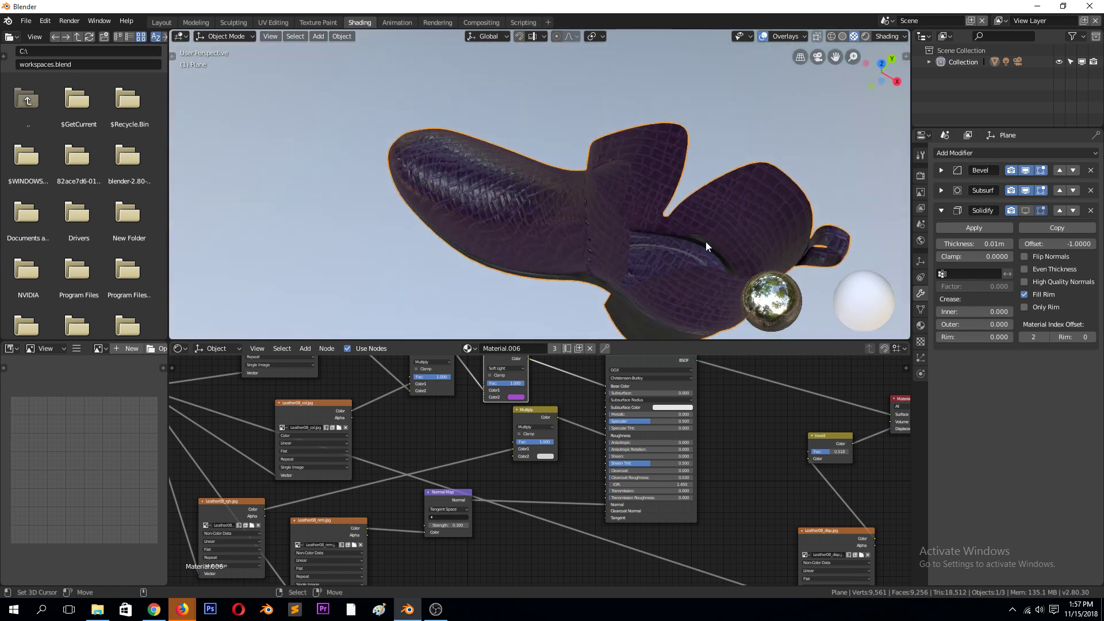
click(1025, 211)
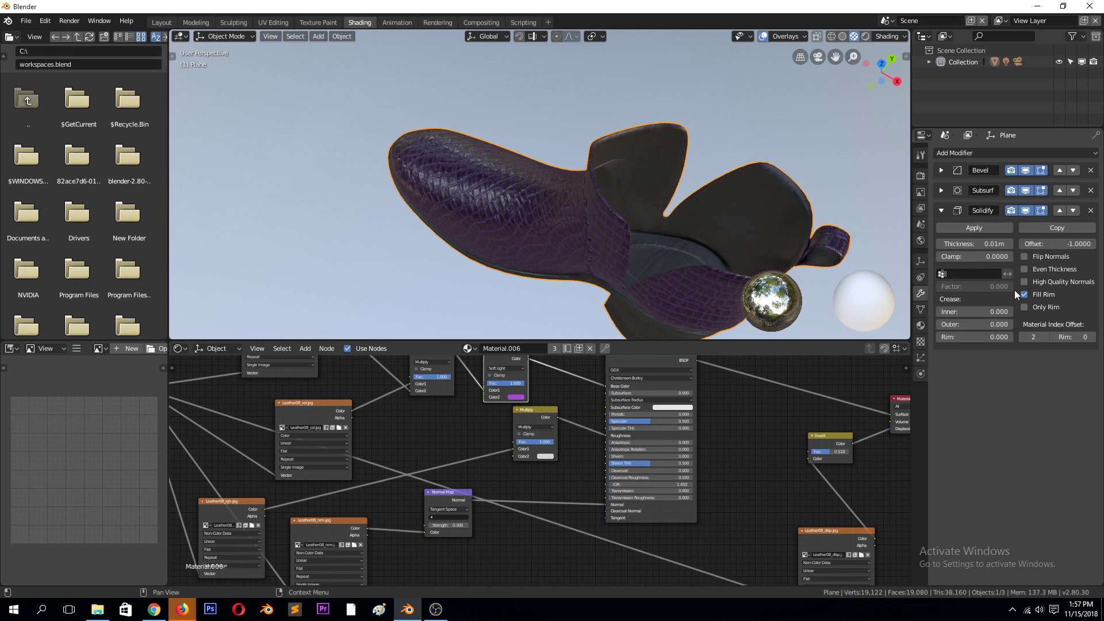
Move the boot by about 0.0217 m in X, 0.00462 m in Y and -0.0399 m in Z, and look into its shaft
middle_drag(897, 265, 781, 149)
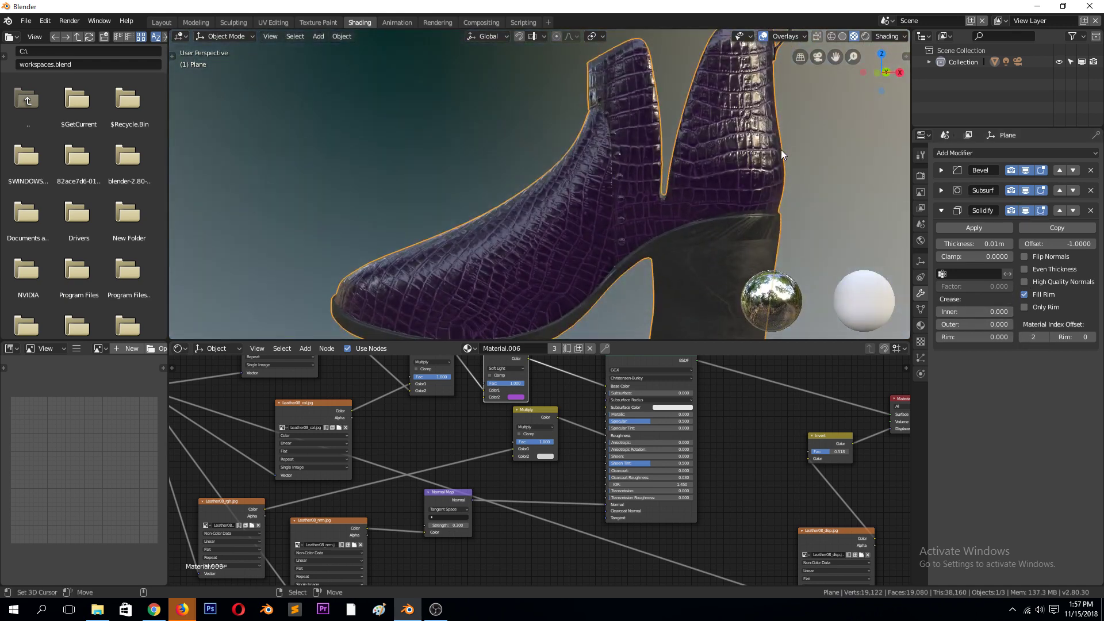
drag(768, 172, 769, 179)
middle_drag(769, 142, 683, 146)
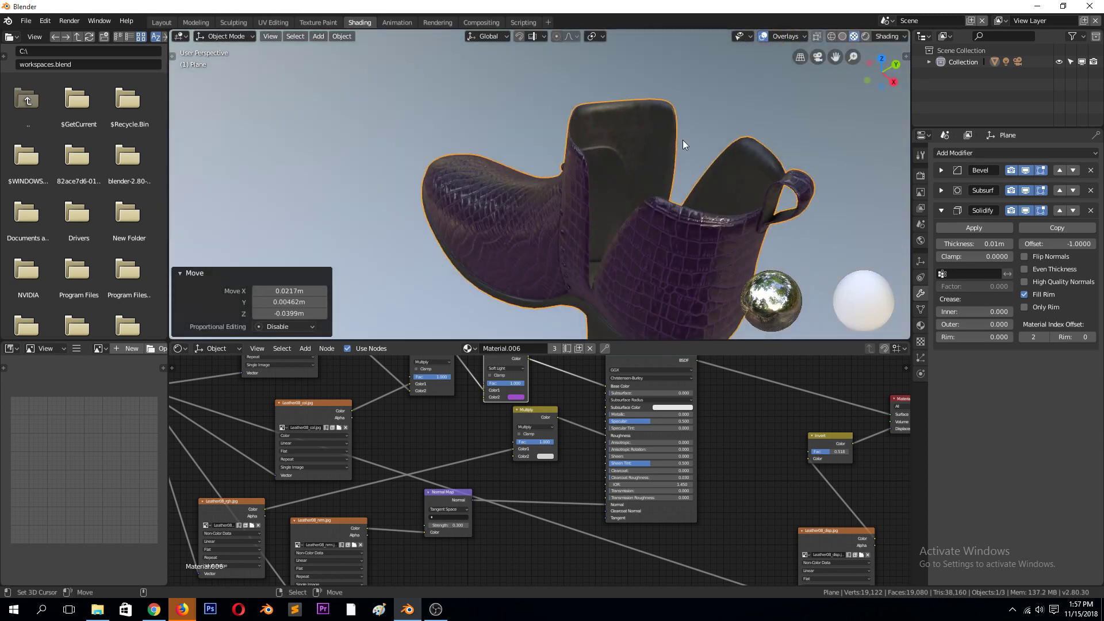
middle_drag(749, 138, 724, 118)
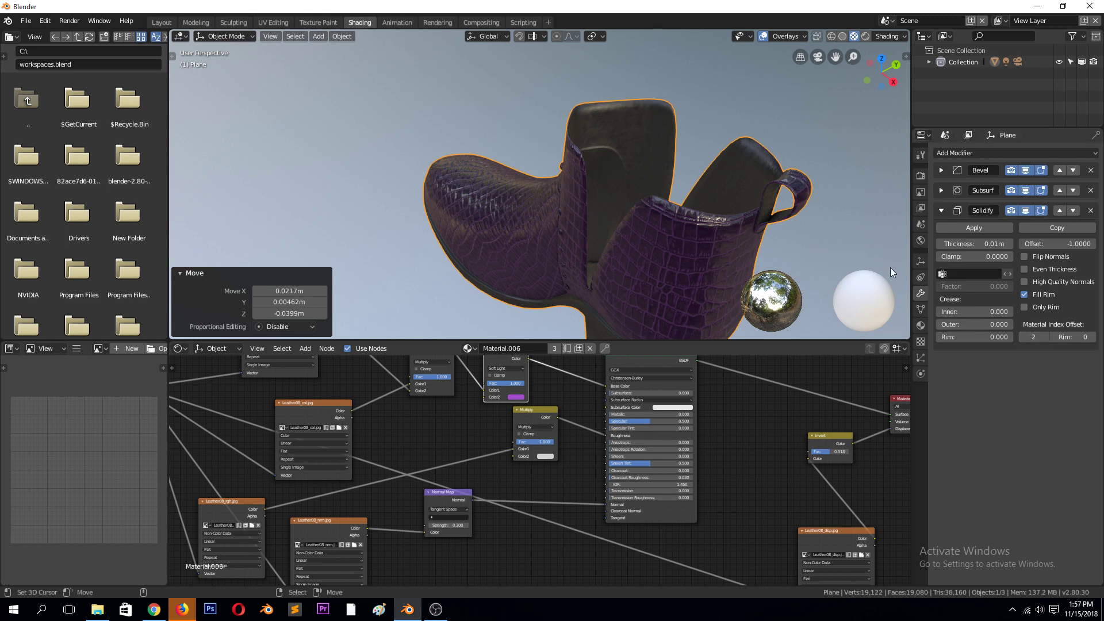
Add a third material slot to the boot and create a new material in it for the inner lining
click(921, 240)
click(921, 325)
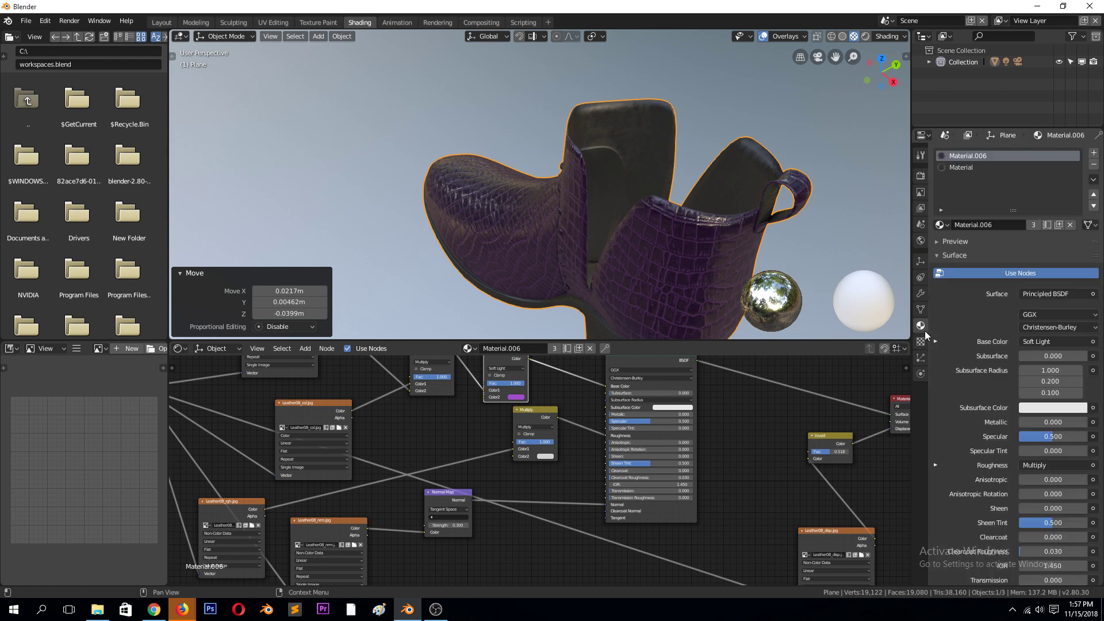
click(977, 168)
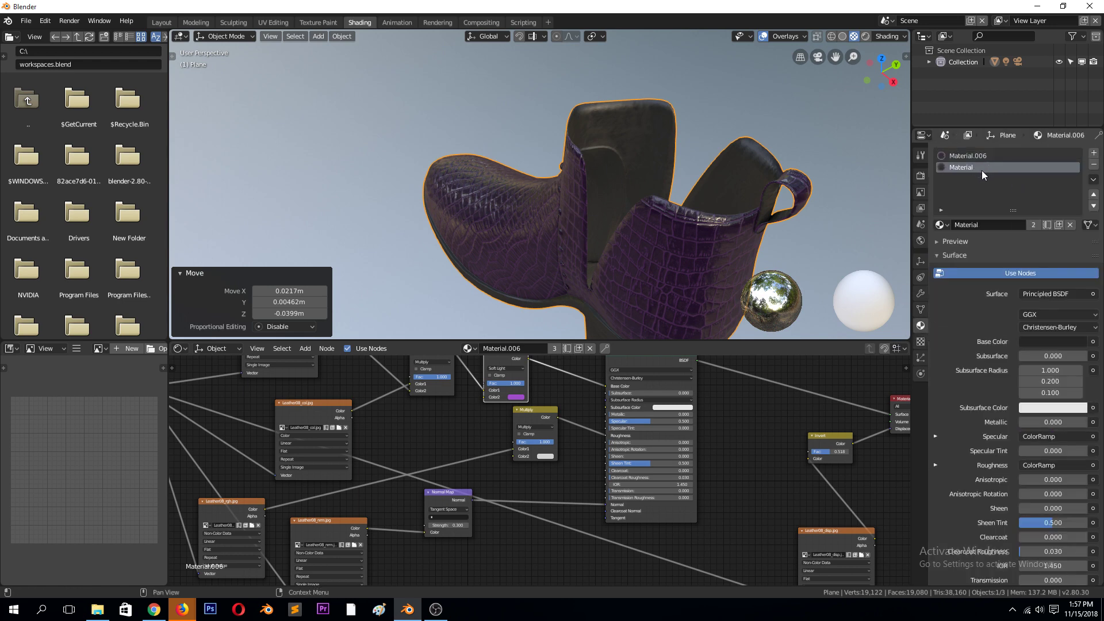
middle_drag(603, 254, 647, 161)
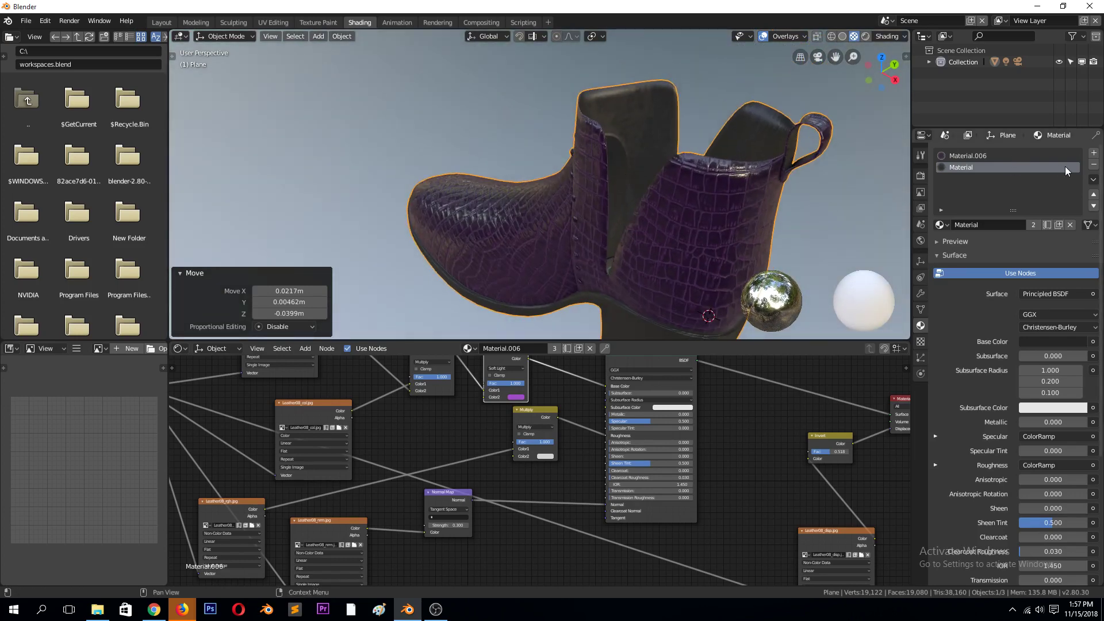
click(1093, 153)
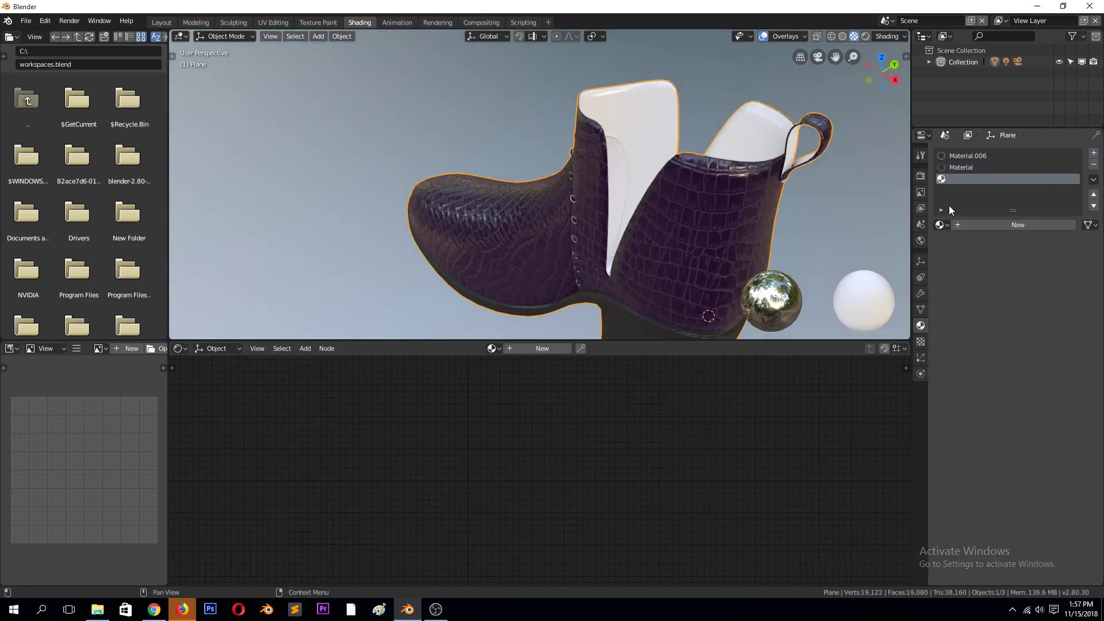
click(973, 225)
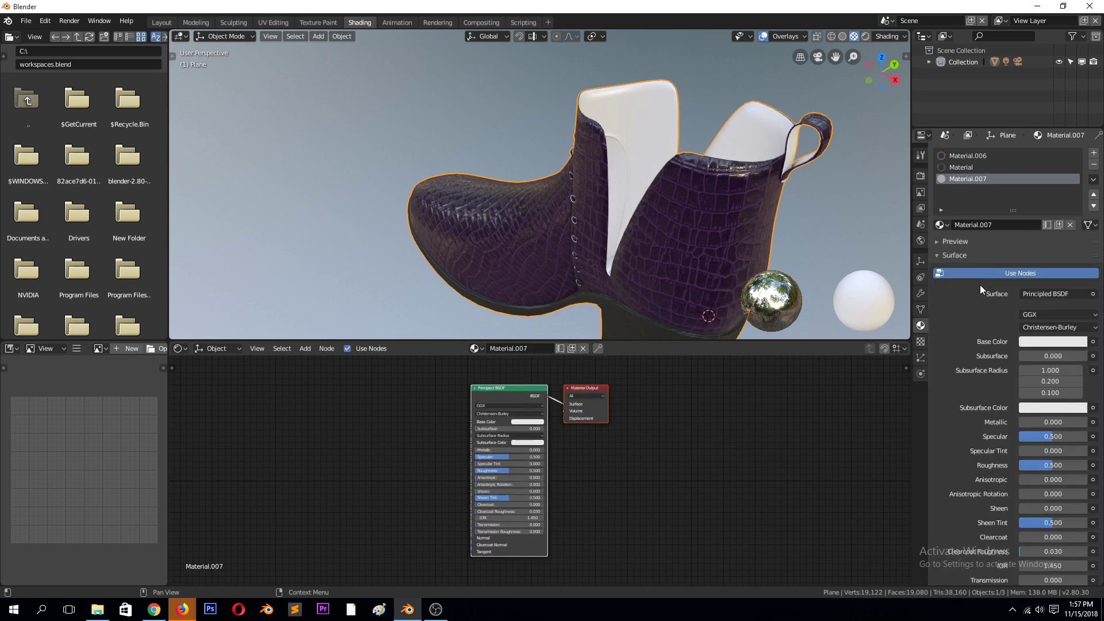
Try a red base color on the lining material and inspect the boot from several angles
click(1037, 342)
drag(1026, 218, 1035, 254)
middle_drag(744, 191, 610, 140)
middle_drag(650, 188, 734, 192)
scroll(801, 204, up, 4)
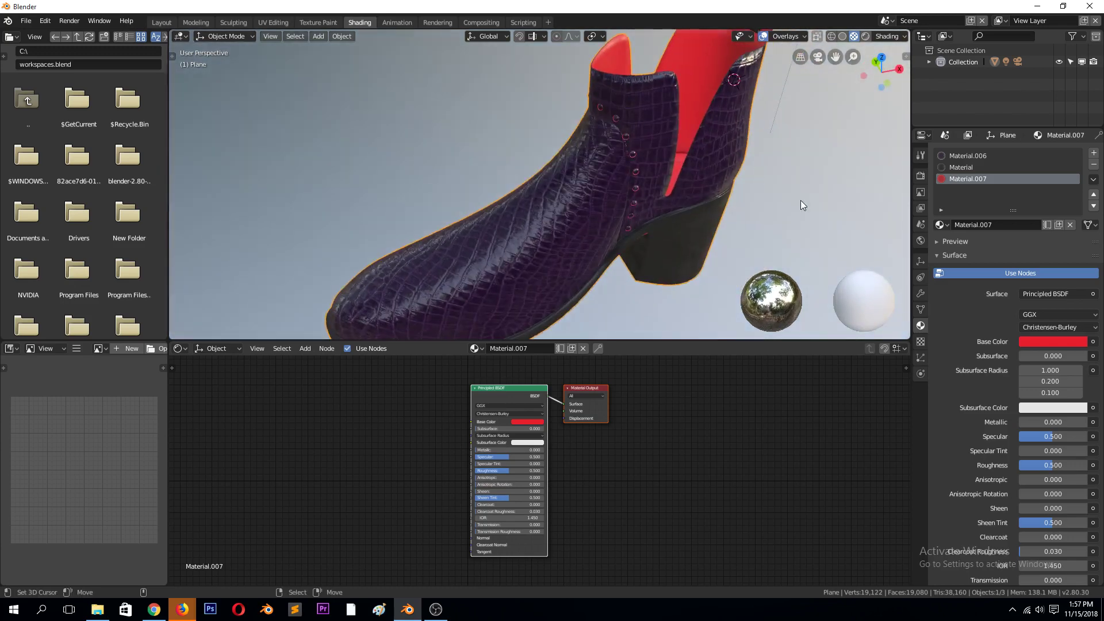
Set the lining material's base color to a very light bluish white and view the inside of the boot
click(1044, 340)
drag(1030, 256, 1027, 218)
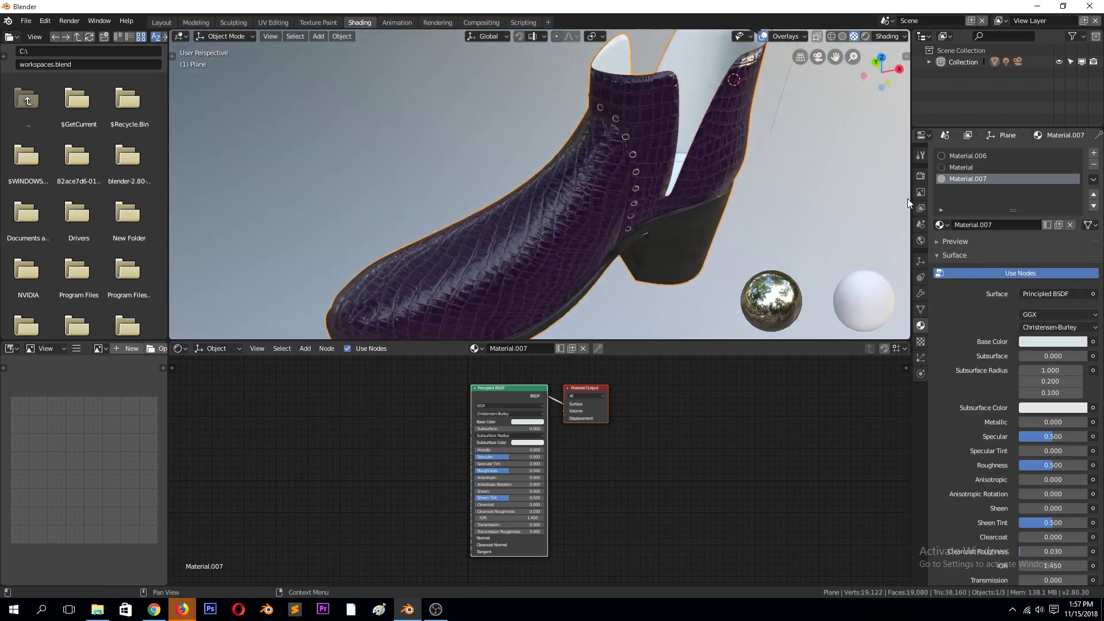
middle_drag(783, 178, 697, 192)
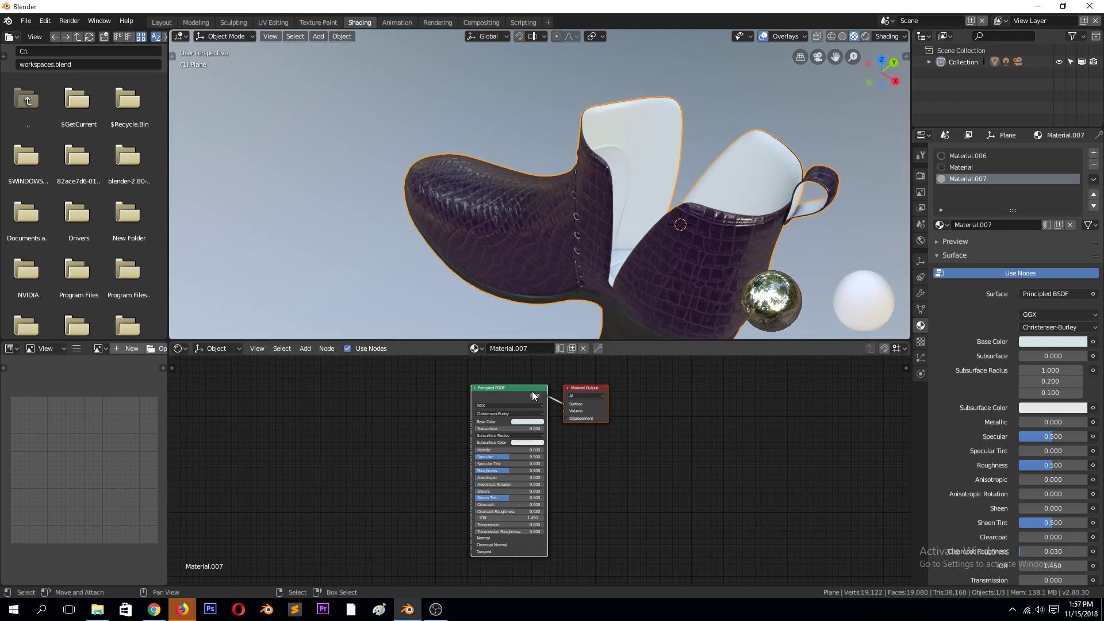
Add an Image Texture node to the lining material beside the Principled BSDF
key(shift+a)
mouse_move(349, 418)
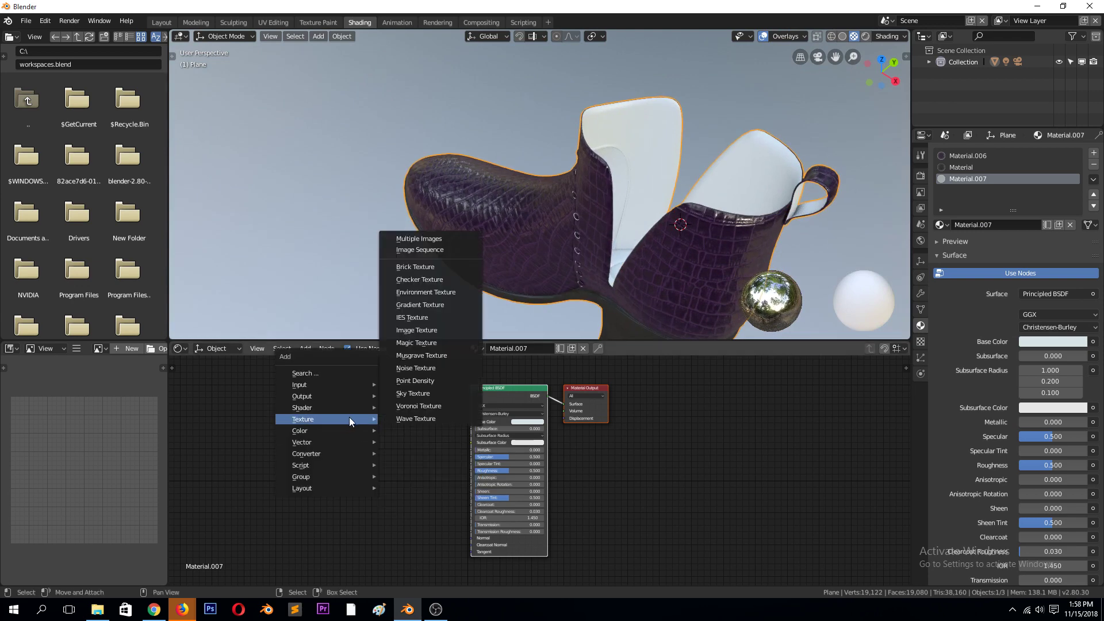
click(434, 329)
click(340, 423)
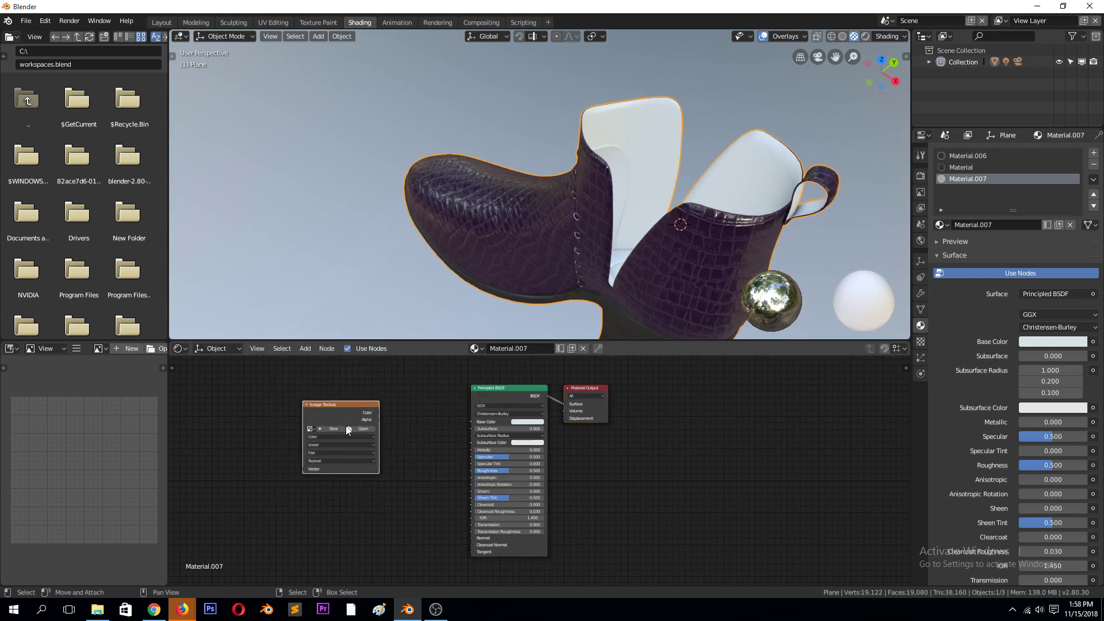
Browse the TEXTURES folder as thumbnails and load pexels-photo-1105766.jpeg into the Image Texture node
click(346, 426)
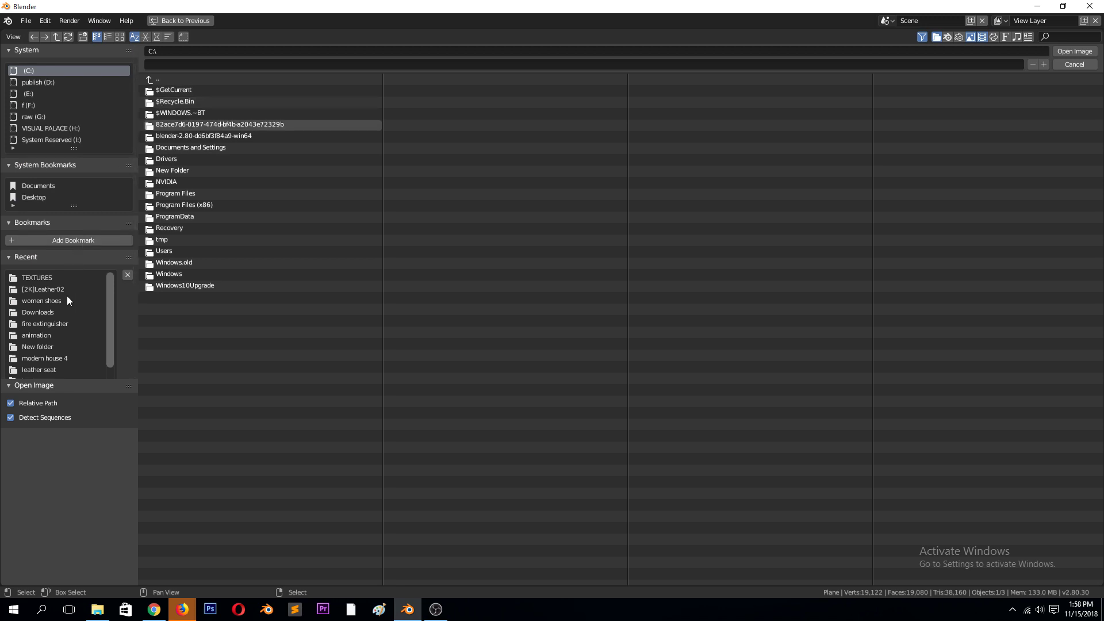
click(60, 278)
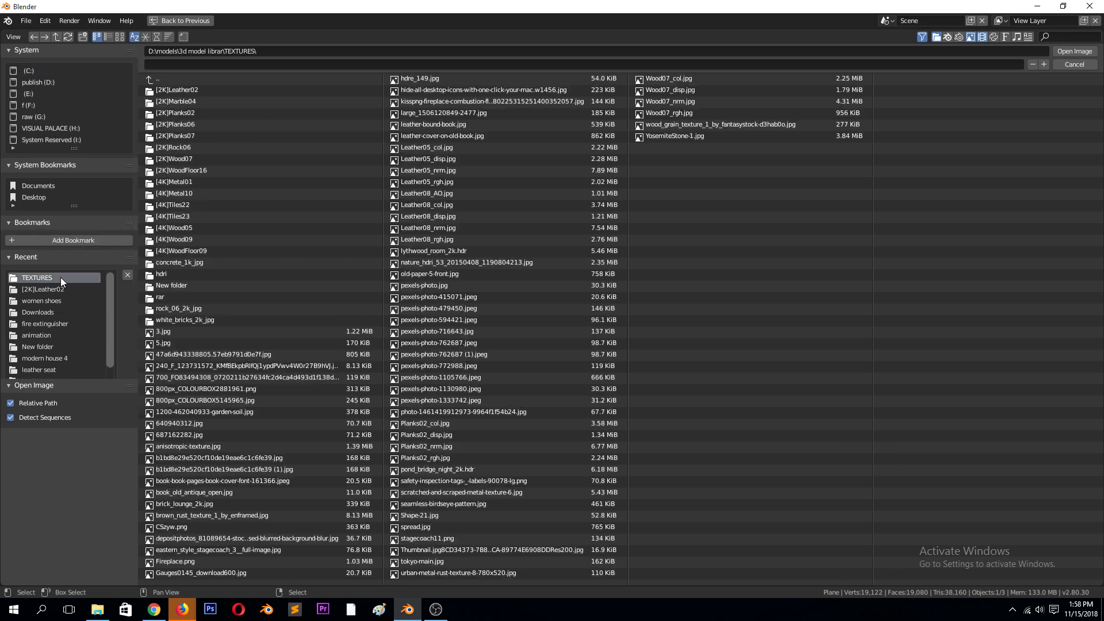
click(116, 35)
scroll(487, 295, down, 8)
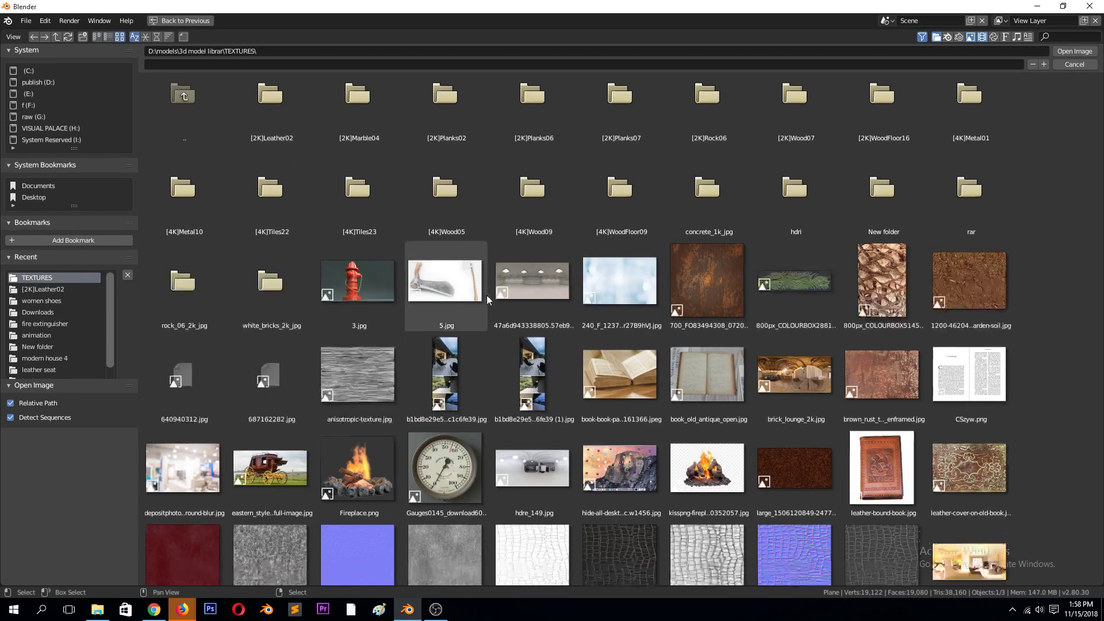
scroll(492, 301, down, 10)
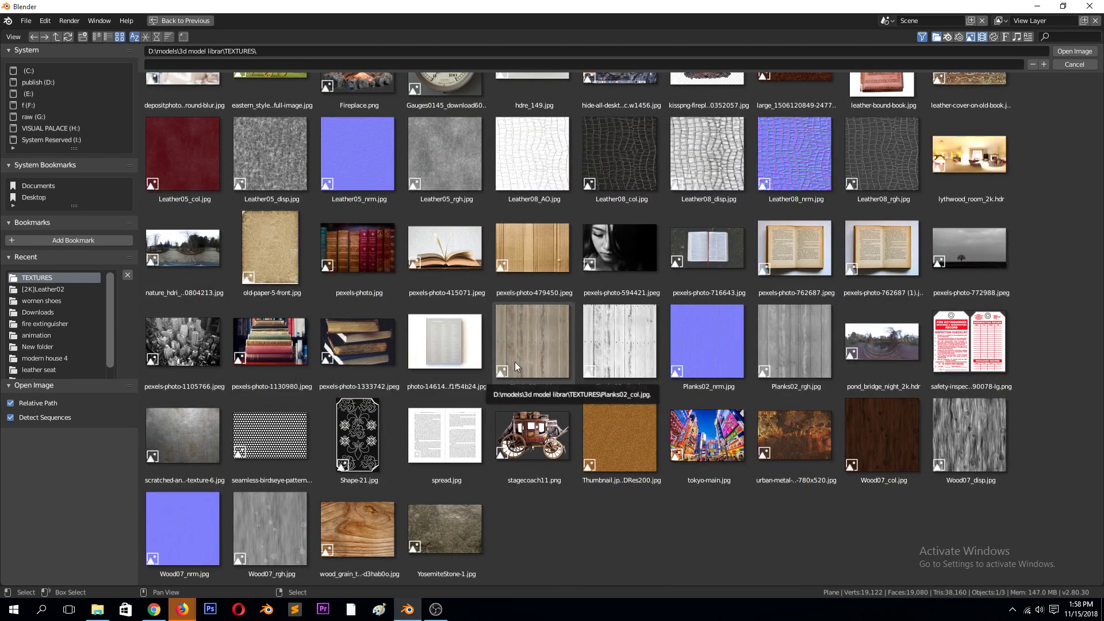
click(373, 423)
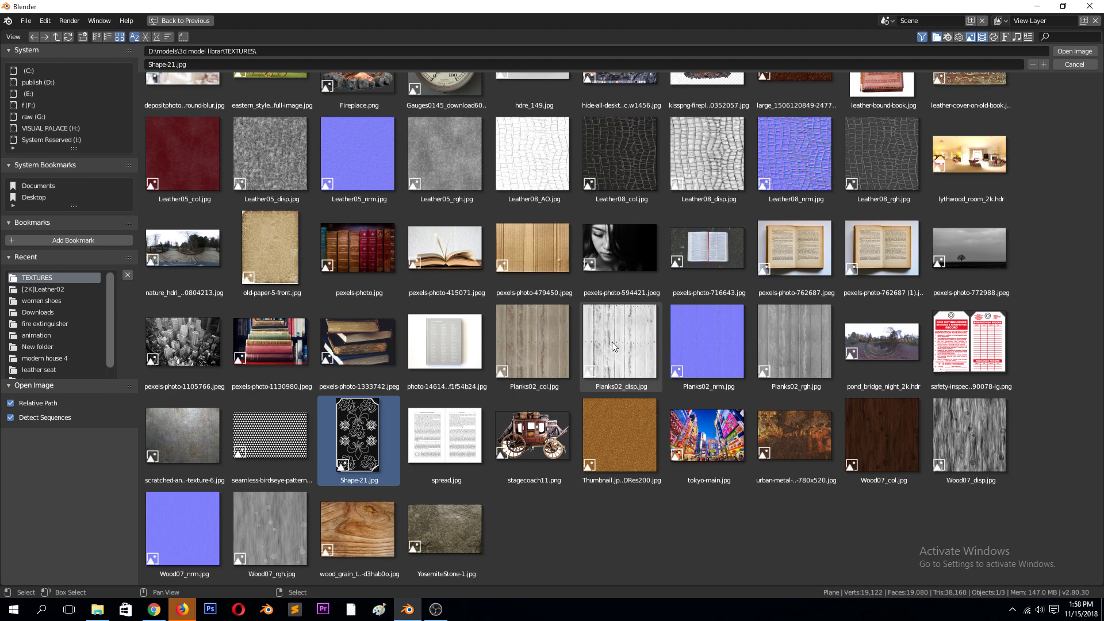
scroll(612, 342, up, 5)
scroll(612, 345, up, 2)
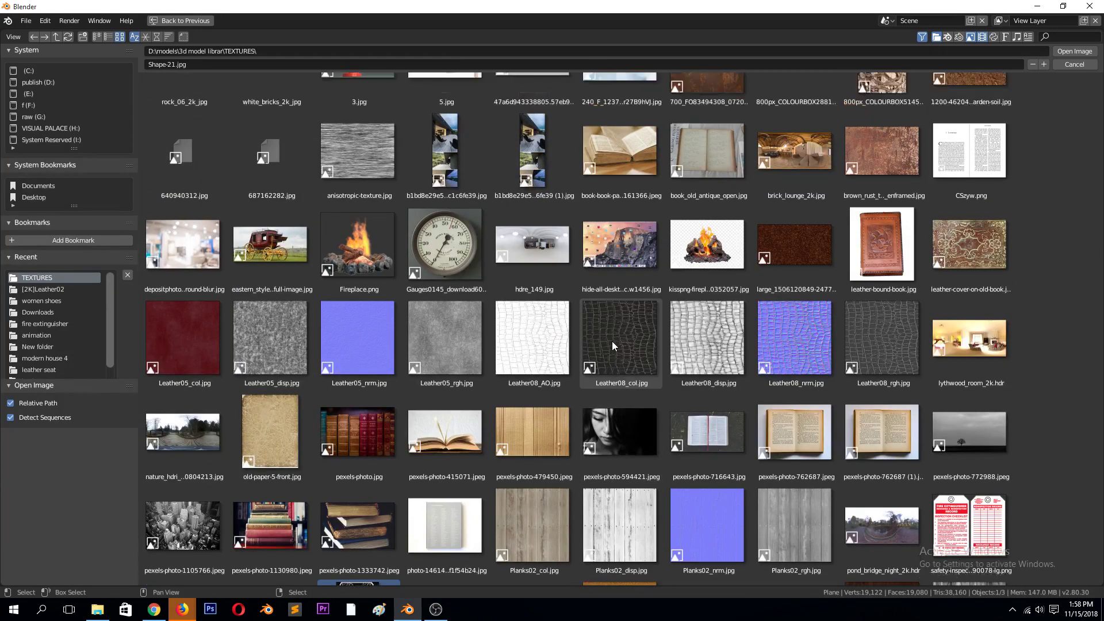
scroll(612, 341, up, 1)
scroll(612, 343, down, 1)
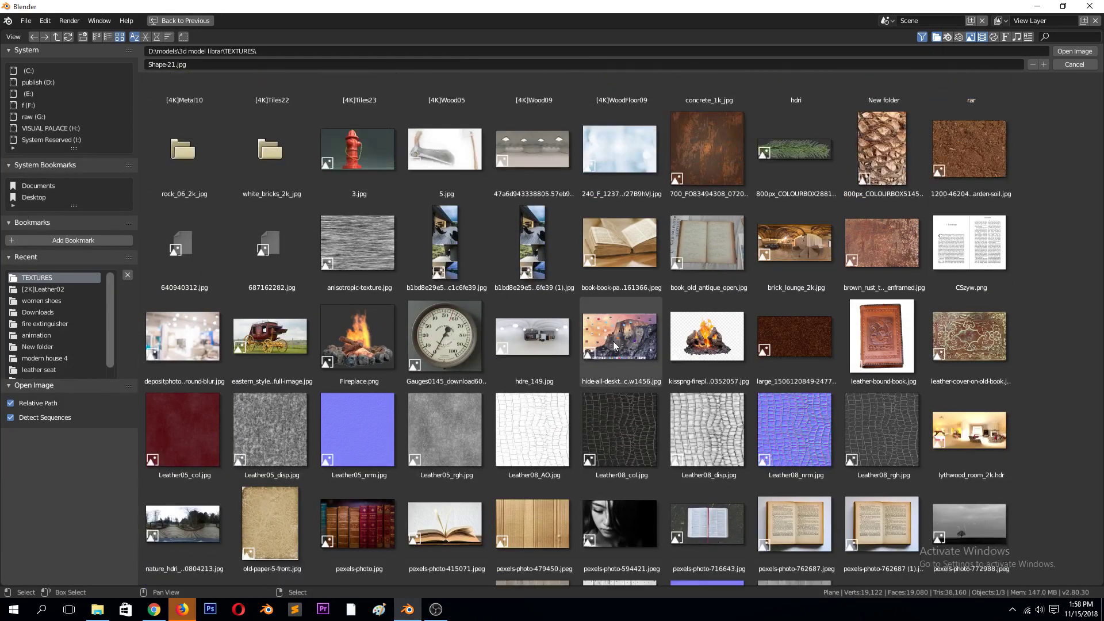
scroll(614, 346, down, 3)
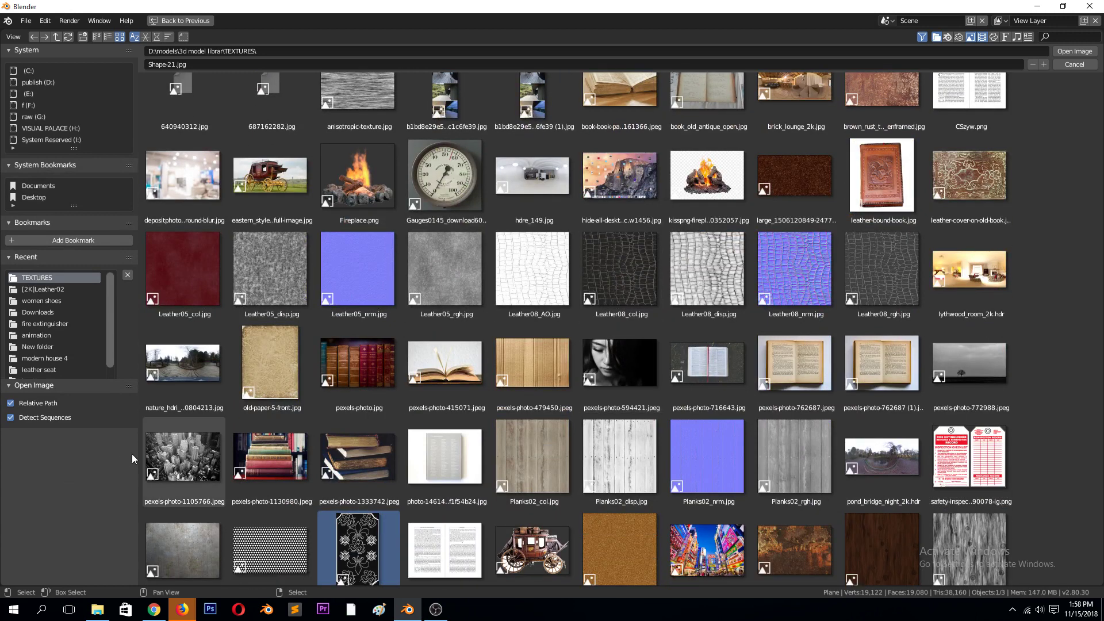
double_click(177, 458)
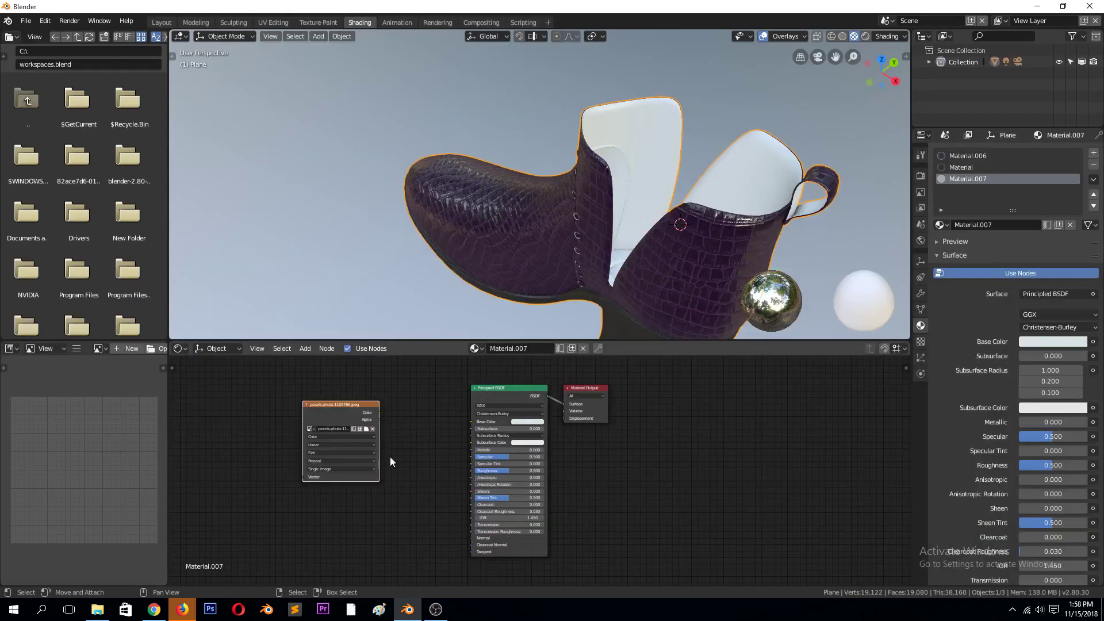
Connect the image node's Color output to the Principled BSDF's Base Color, deselect the boot and inspect its lining
drag(380, 412, 472, 421)
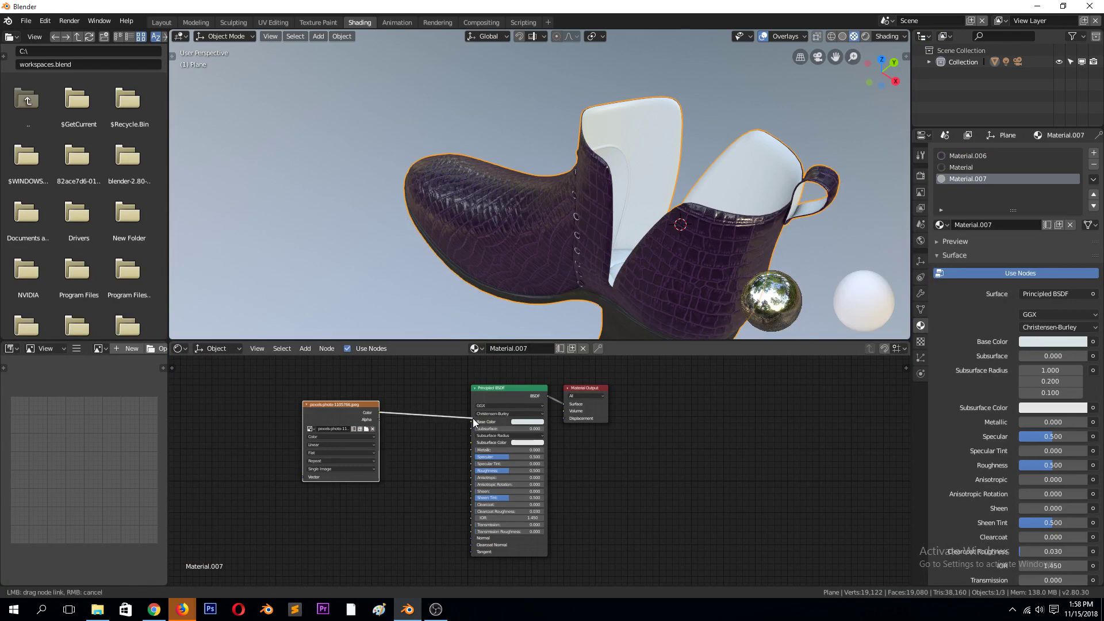
middle_drag(537, 222, 459, 205)
scroll(575, 229, down, 5)
click(460, 204)
scroll(556, 188, up, 3)
middle_drag(556, 189, 404, 415)
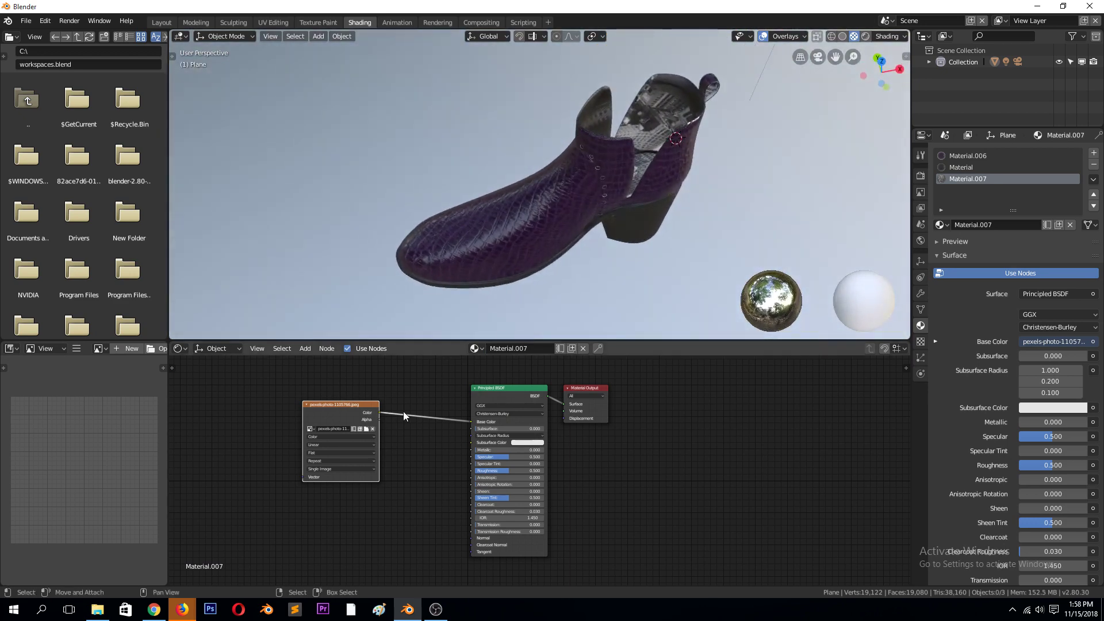
Replace the lining image with hide-all-desktop-icons-with-one-click-your-mac.w1456.jpg and view the boot from another angle
click(367, 428)
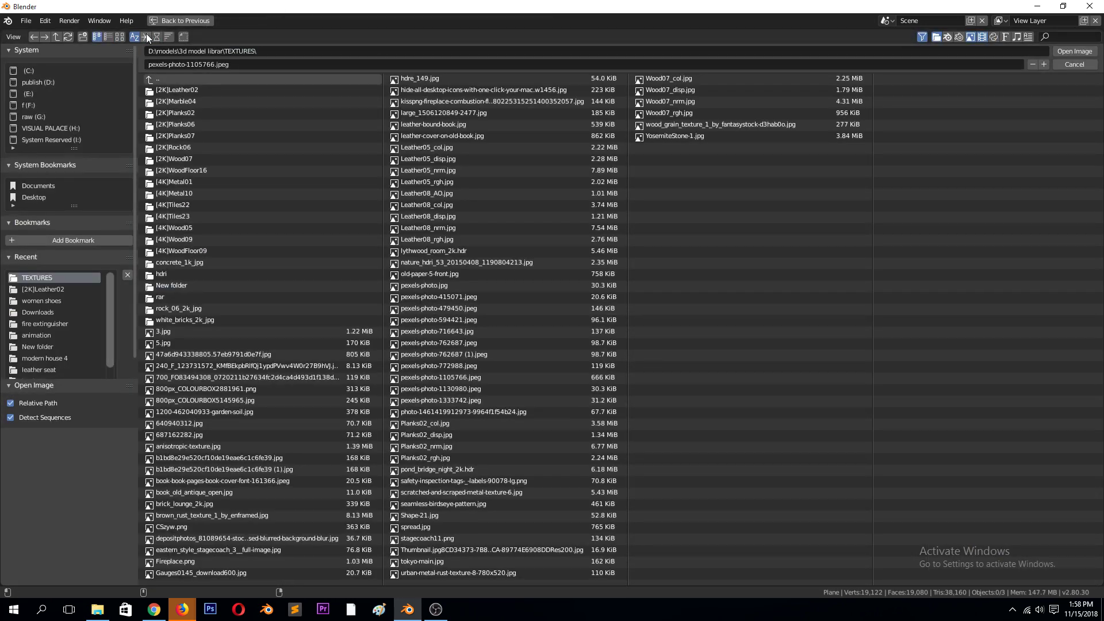
click(121, 36)
scroll(447, 375, down, 8)
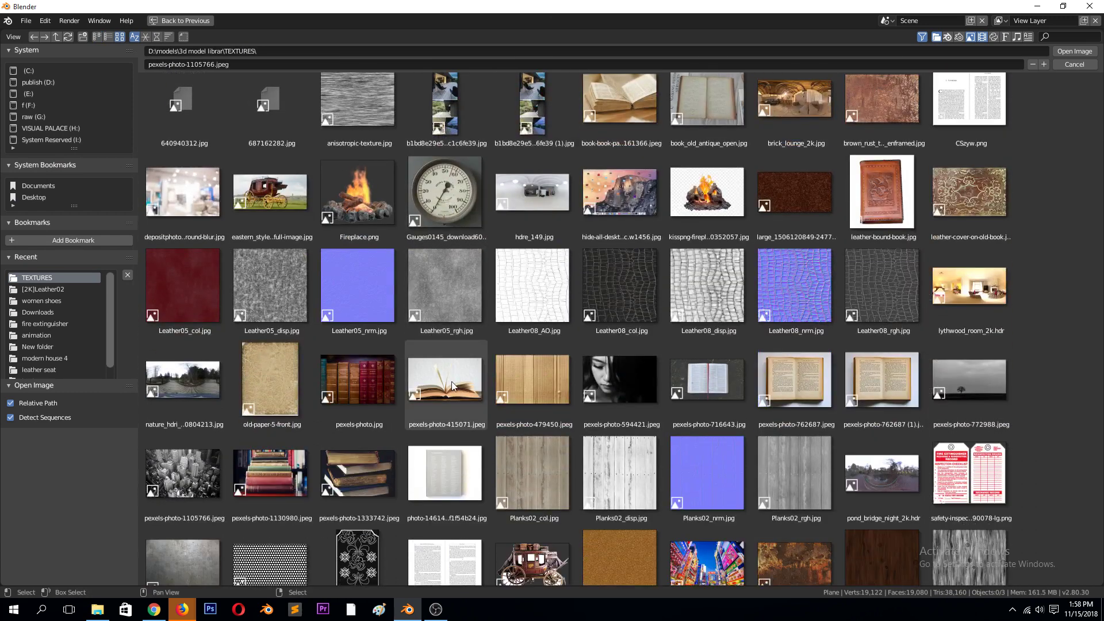
double_click(626, 206)
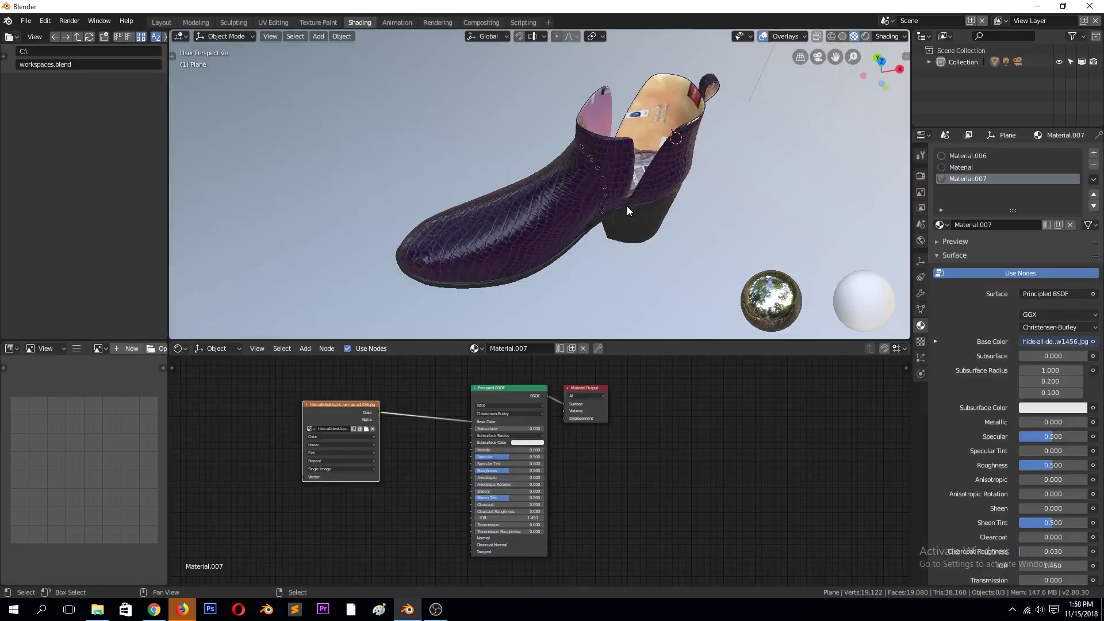
middle_drag(626, 206, 439, 219)
Replace the lining image with Shape-21.jpg from the TEXTURES folder
click(366, 428)
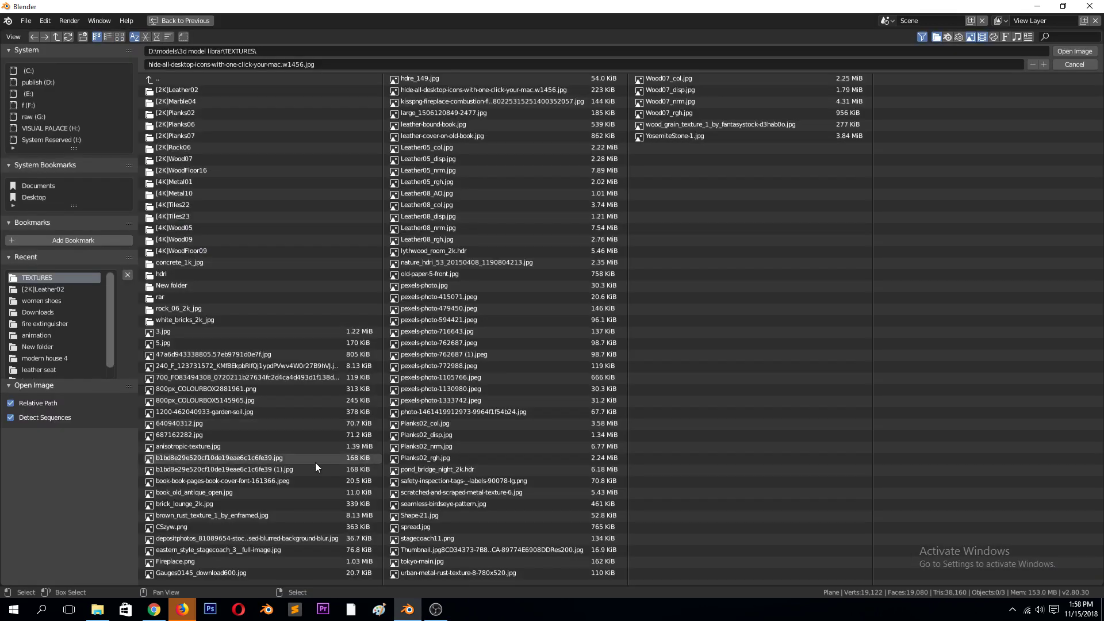
click(120, 36)
scroll(250, 323, down, 10)
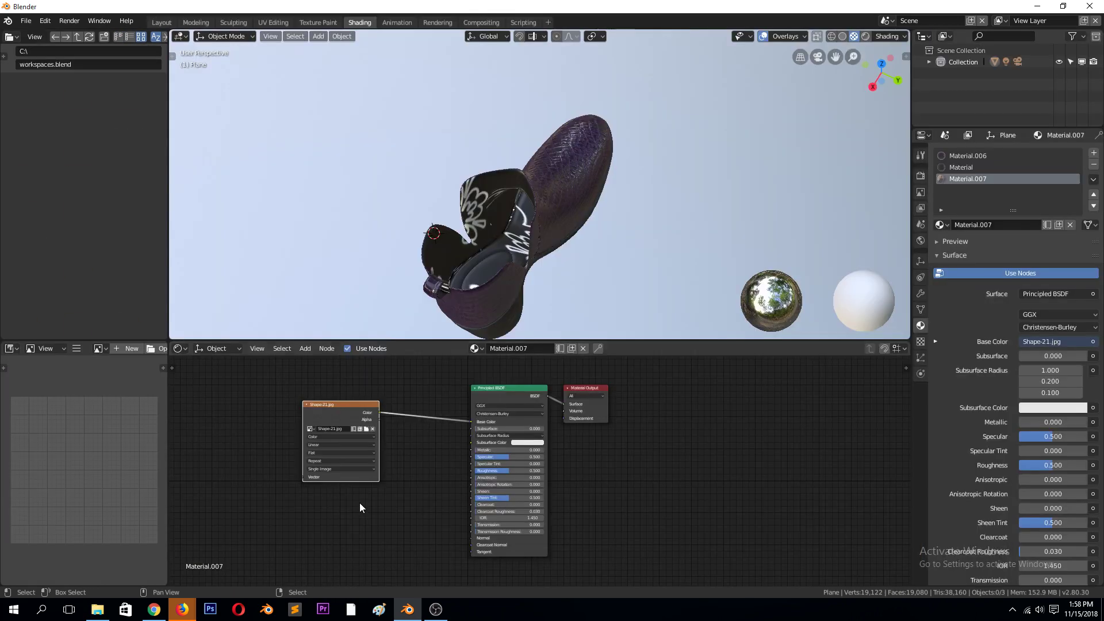
Spread out the Principled BSDF and Material Output nodes and insert a MixRGB node between the Shape-21.jpg image and the Base Color
double_click(360, 502)
middle_drag(467, 223, 570, 137)
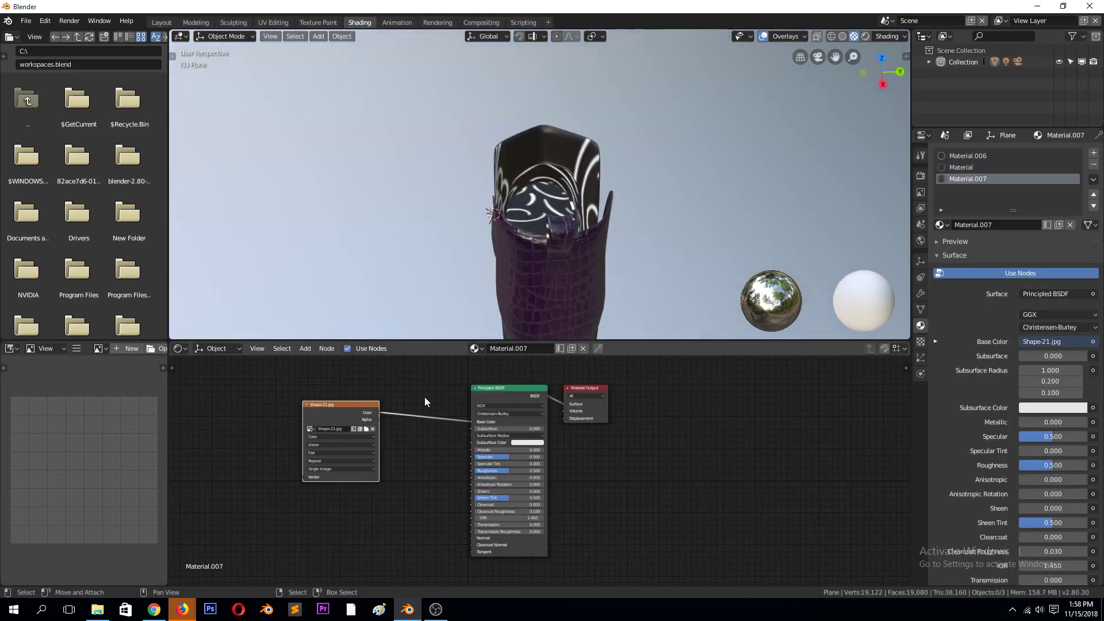
drag(583, 387, 735, 420)
drag(506, 391, 618, 402)
key(shift+a)
mouse_move(429, 454)
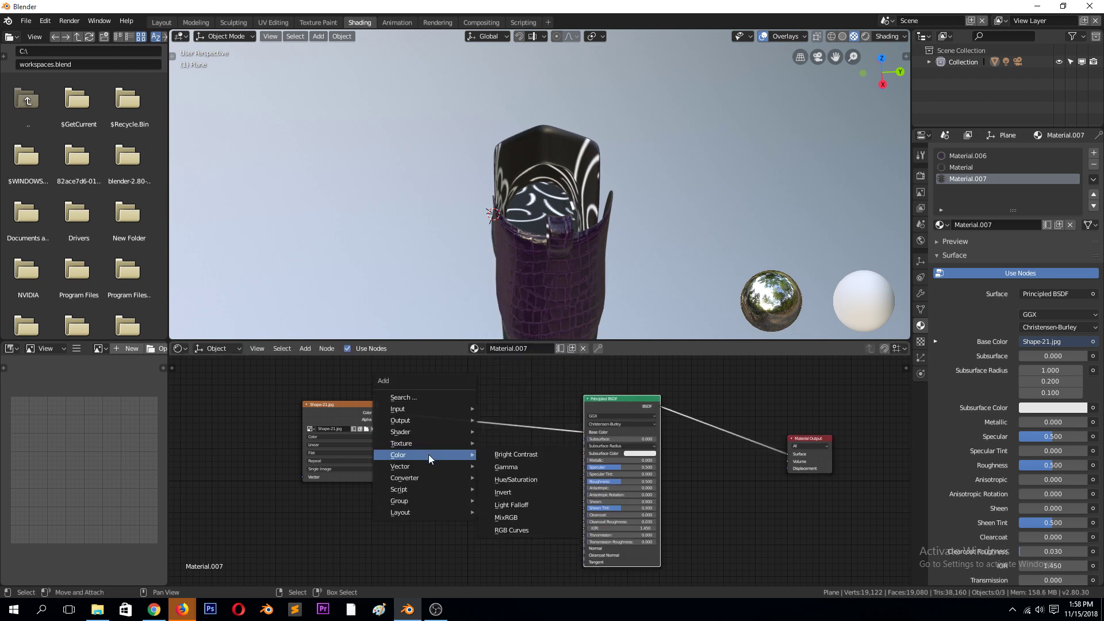
click(506, 517)
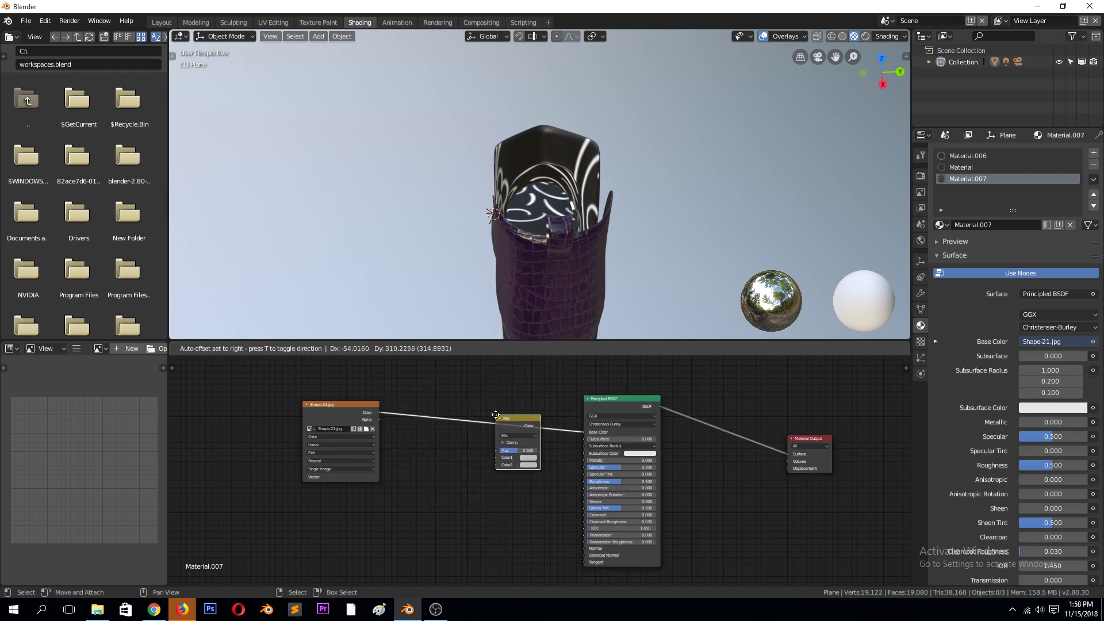
click(503, 420)
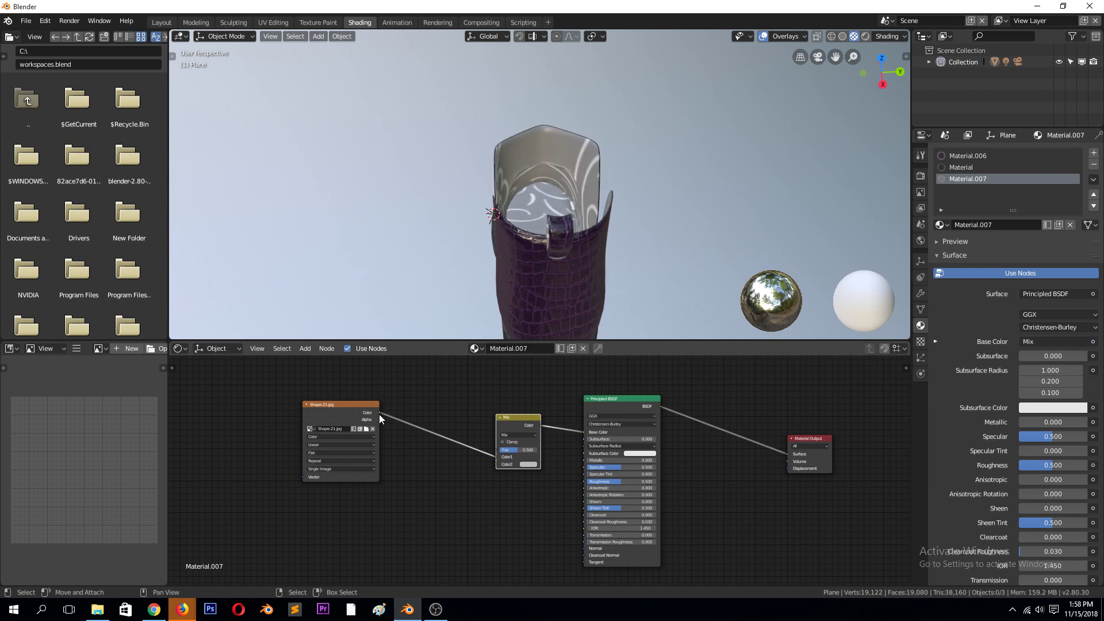
Connect the image's Color output to the Mix node's Fac input and set Color1 to magenta
drag(378, 419, 530, 457)
click(528, 457)
mouse_move(553, 392)
mouse_down()
mouse_move(562, 397)
mouse_move(543, 382)
mouse_up()
click(529, 463)
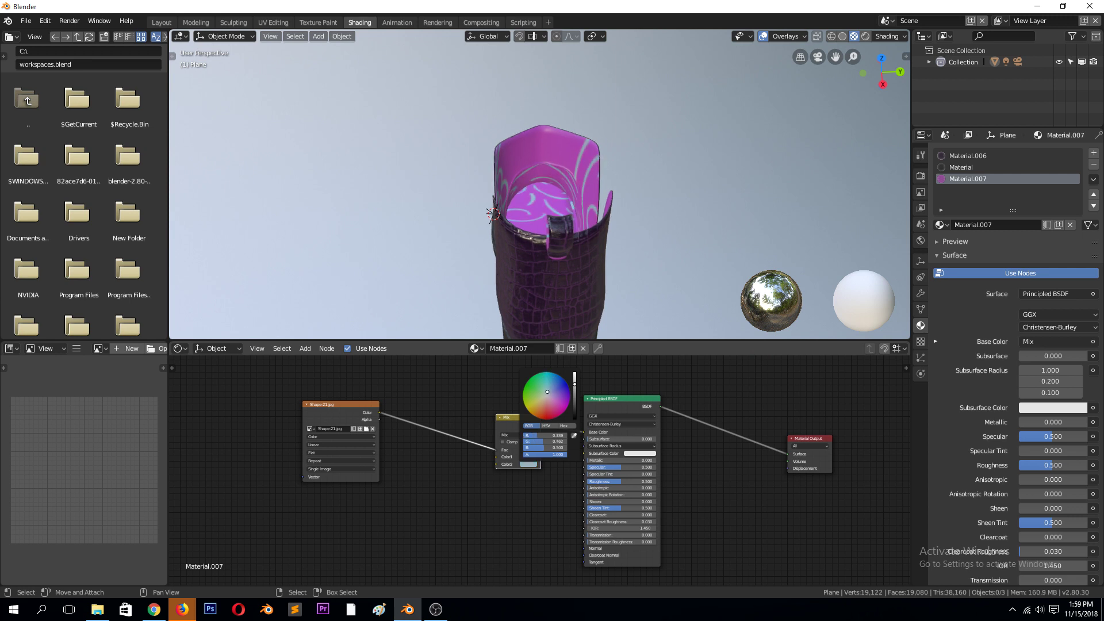
Change the Mix node's Color1 to a bright light pink and its Color2 to a deep magenta pink
click(528, 457)
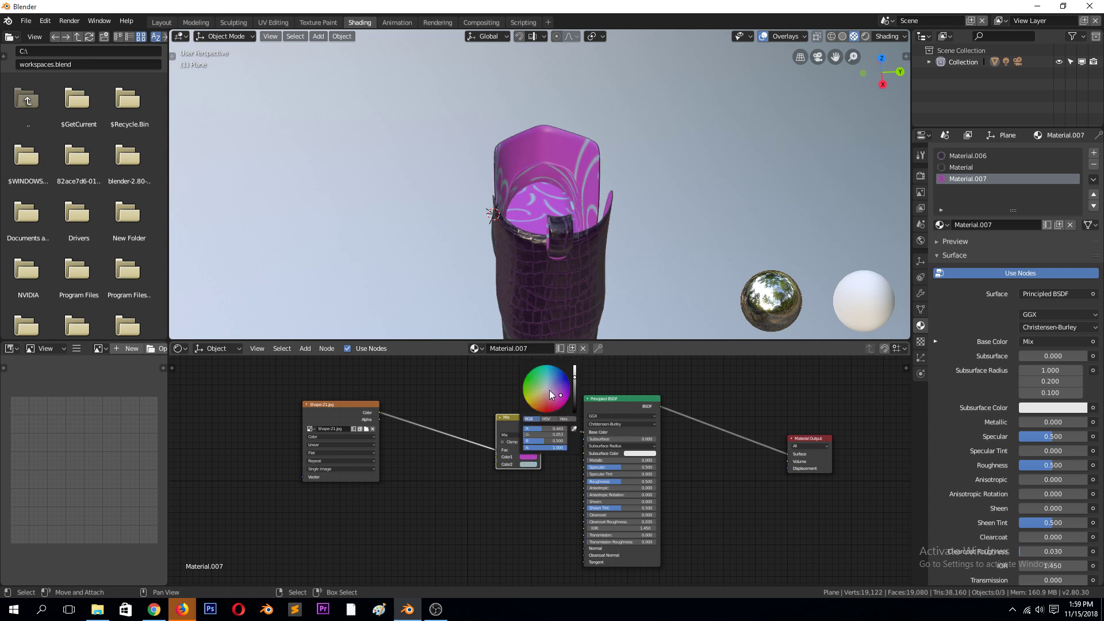
click(549, 391)
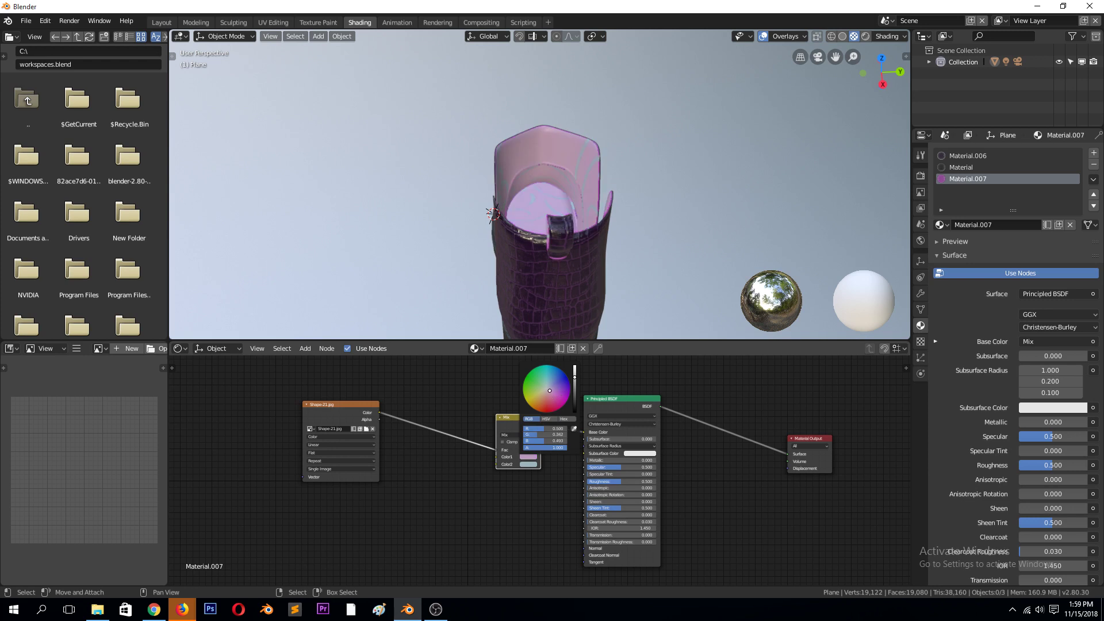
click(527, 465)
click(554, 405)
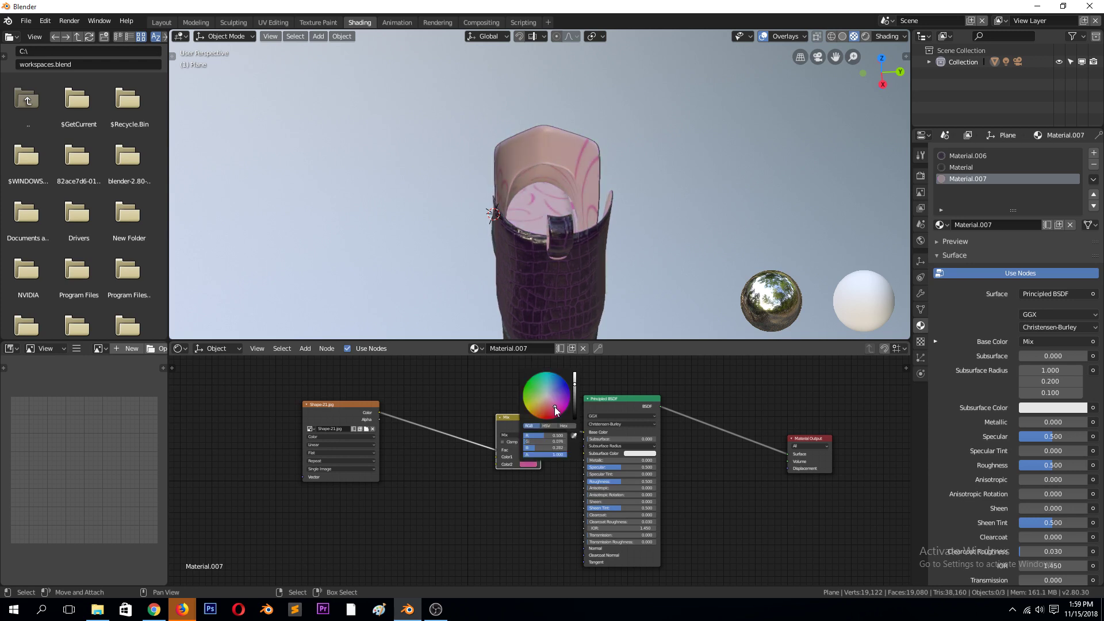
click(528, 456)
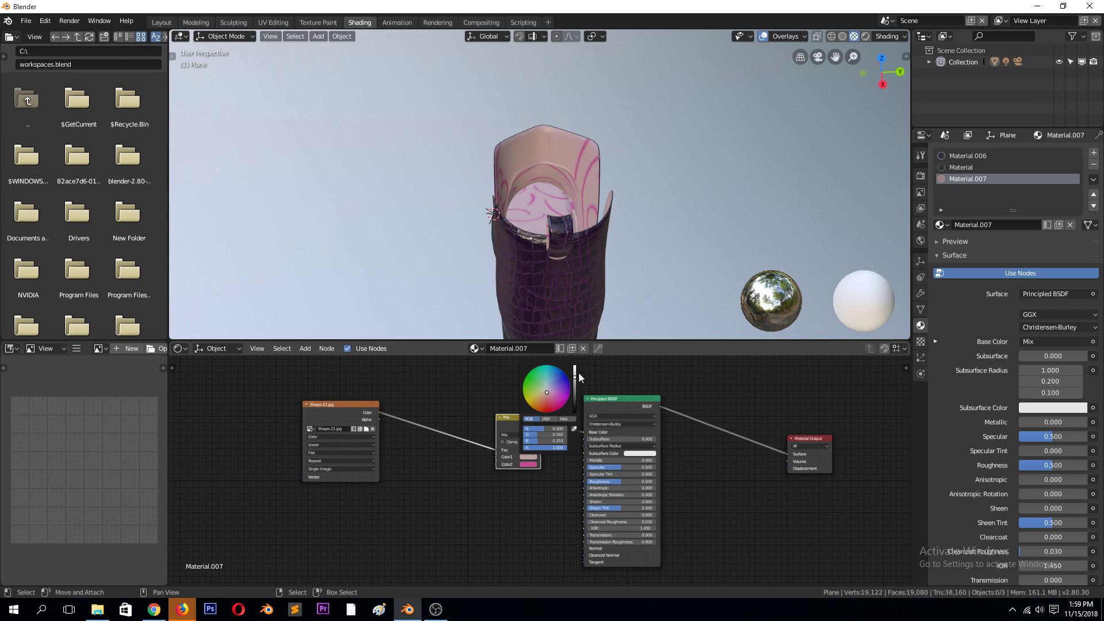
drag(573, 379, 575, 367)
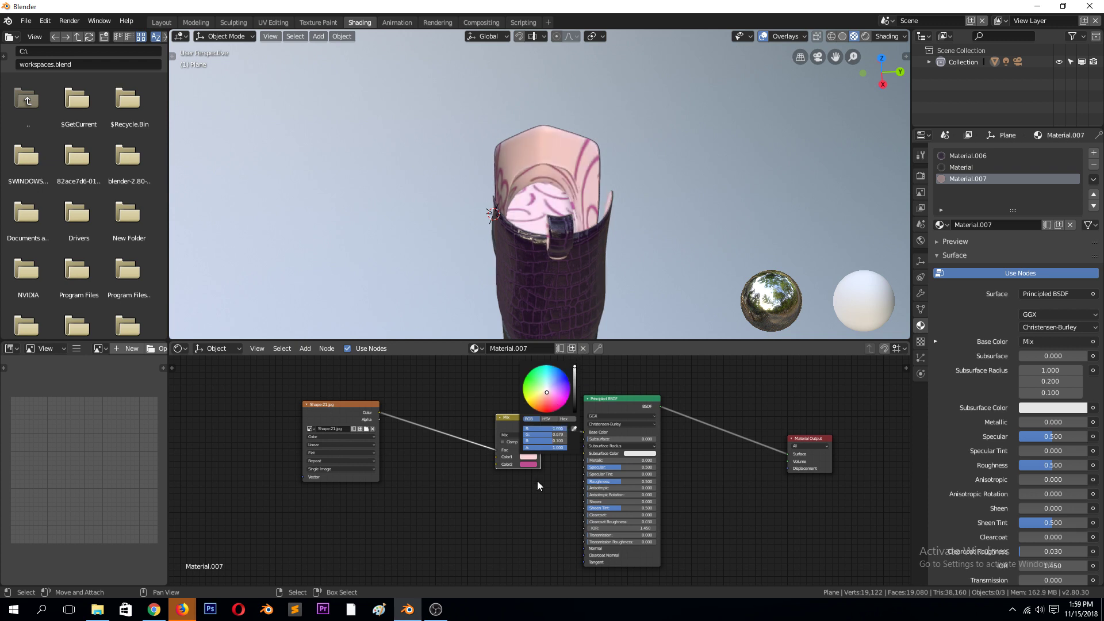
Soften the Mix node's Color2 to a muted mauve and check the lining pattern from another angle
click(526, 464)
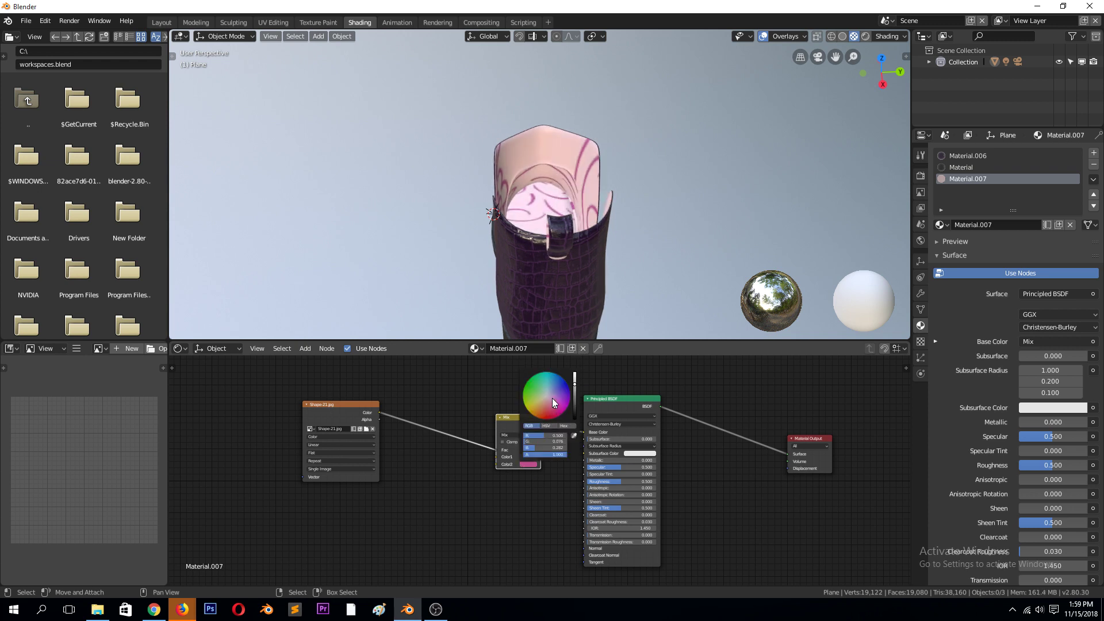
click(553, 398)
click(551, 400)
drag(552, 400, 553, 402)
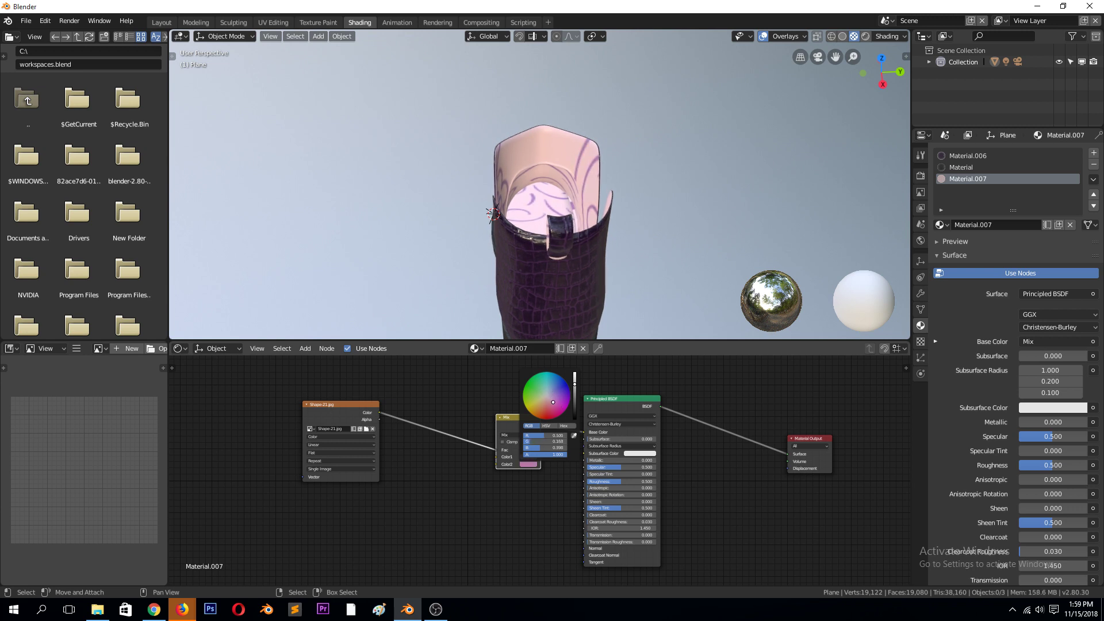
shift+right_click(472, 247)
click(530, 464)
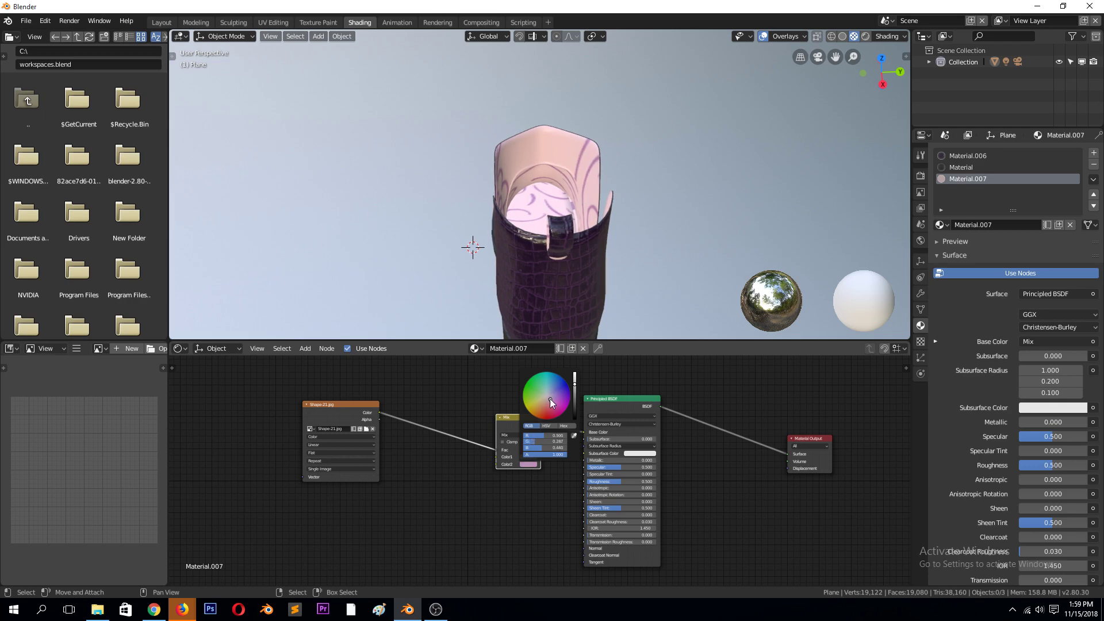
shift+right_click(497, 260)
middle_drag(497, 260, 468, 284)
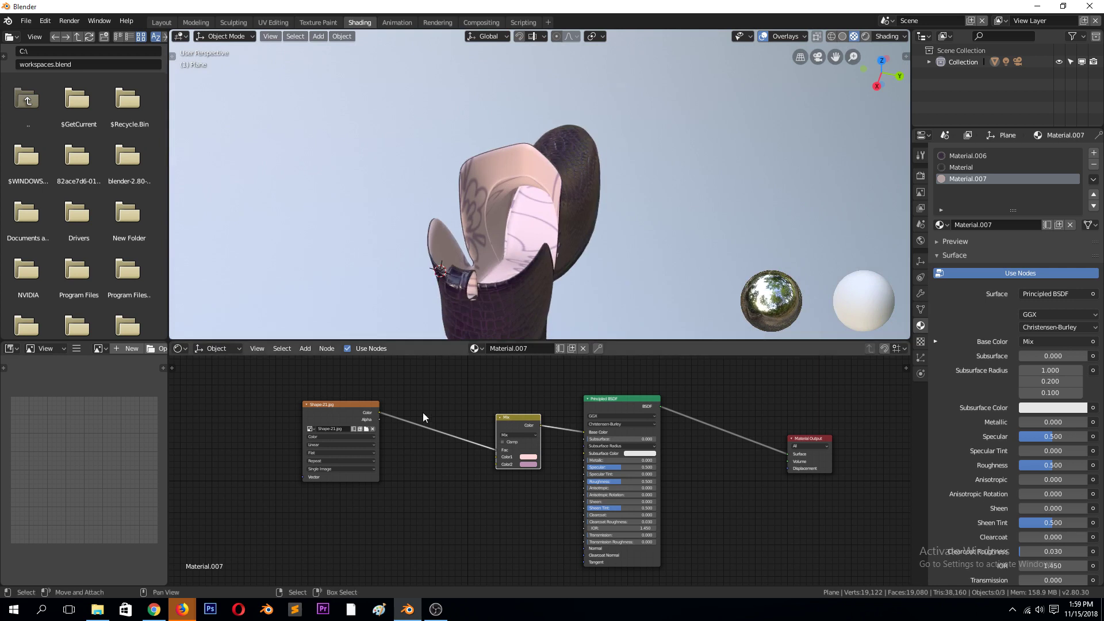
Move the Mix and image nodes closer together and add Texture Coordinate and Mapping nodes to the Shape-21.jpg image
drag(521, 425, 497, 421)
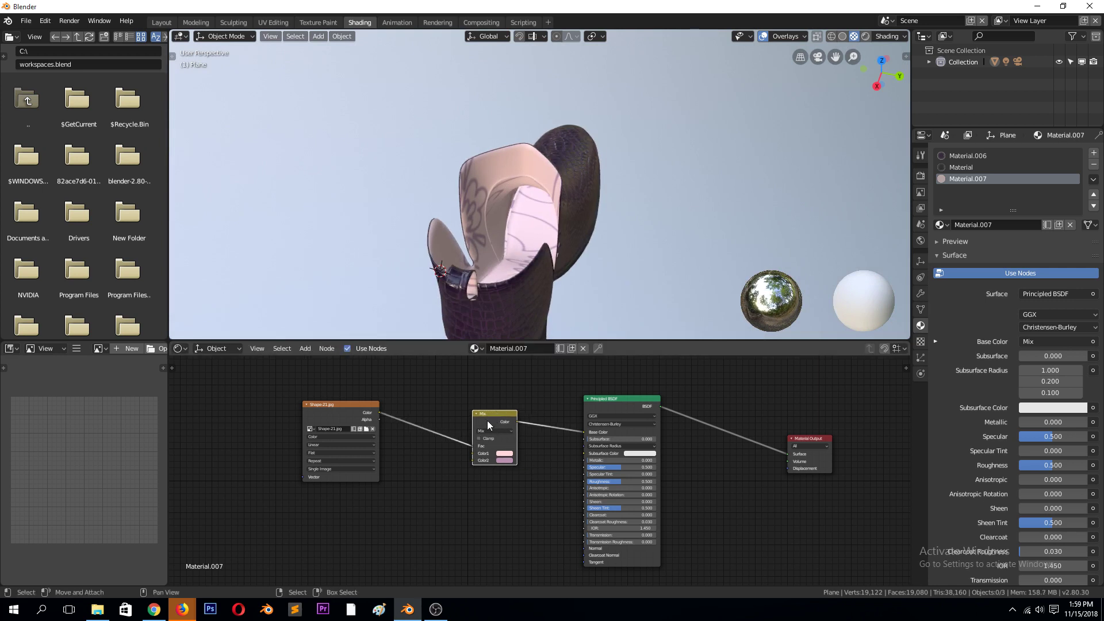
middle_drag(529, 293, 611, 214)
drag(349, 408, 406, 415)
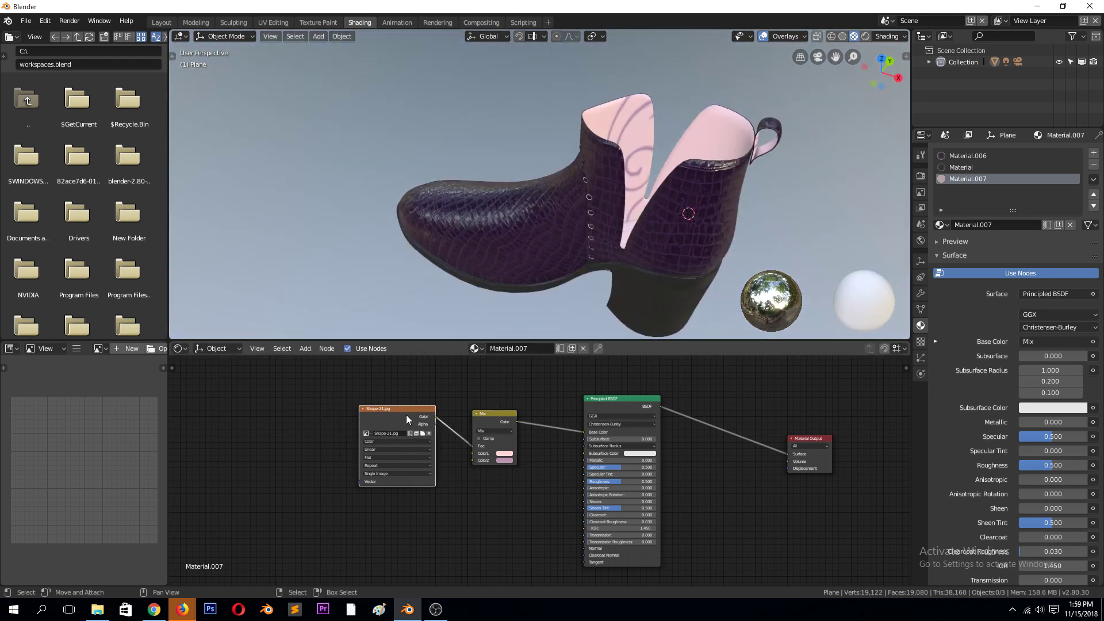
key(ctrl+t)
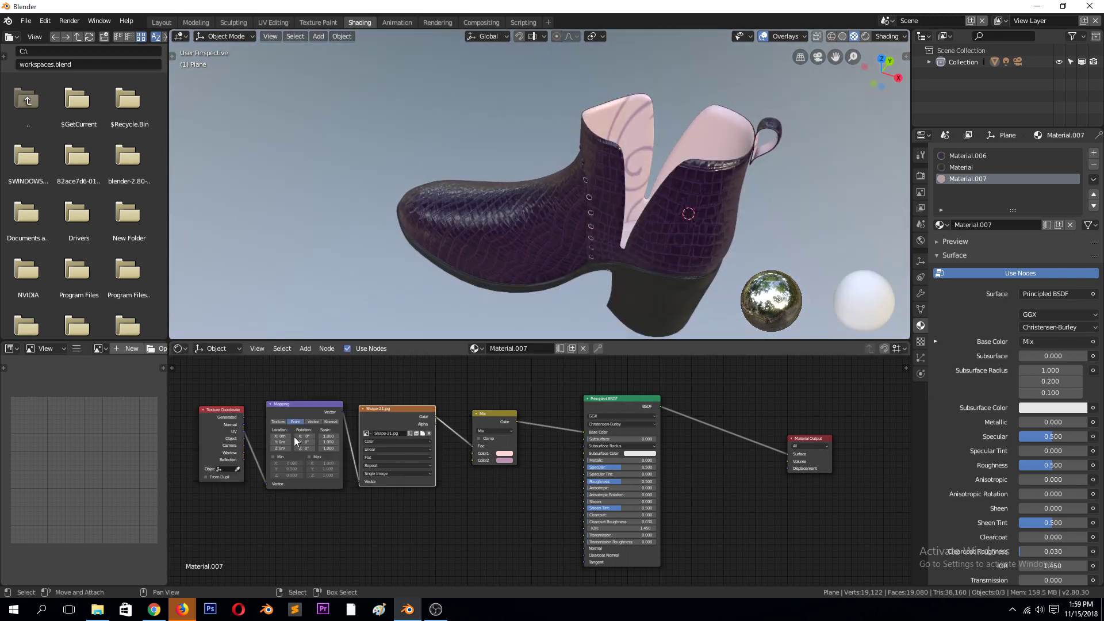
Set the Mapping node's scale to 4 on the X, Y and Z axes
click(385, 413)
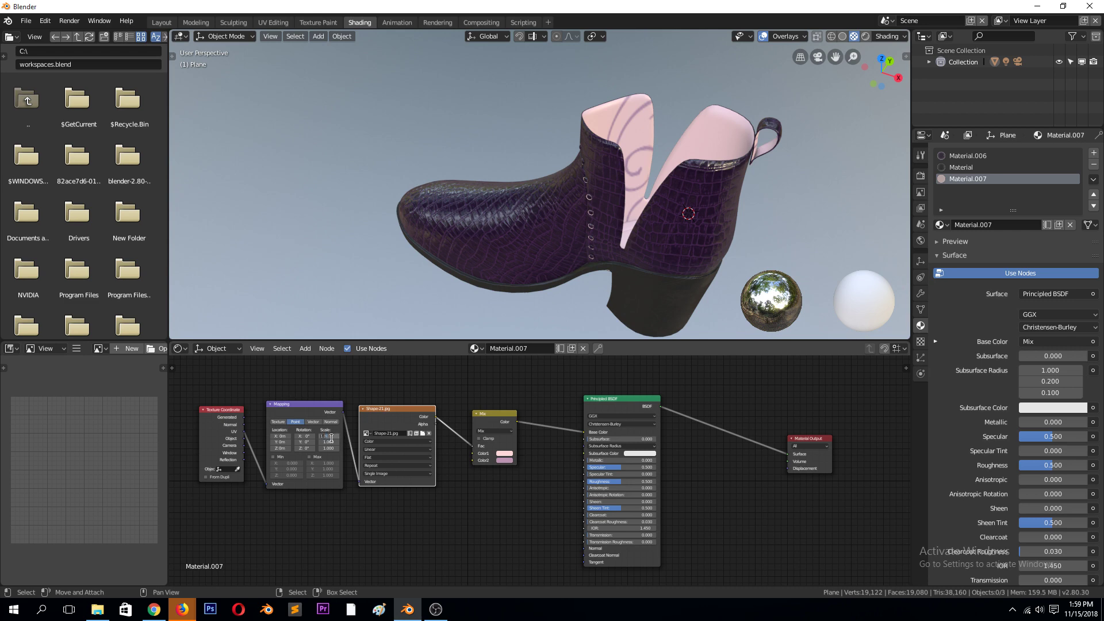
text(4)
key(Tab)
text(4)
key(Return)
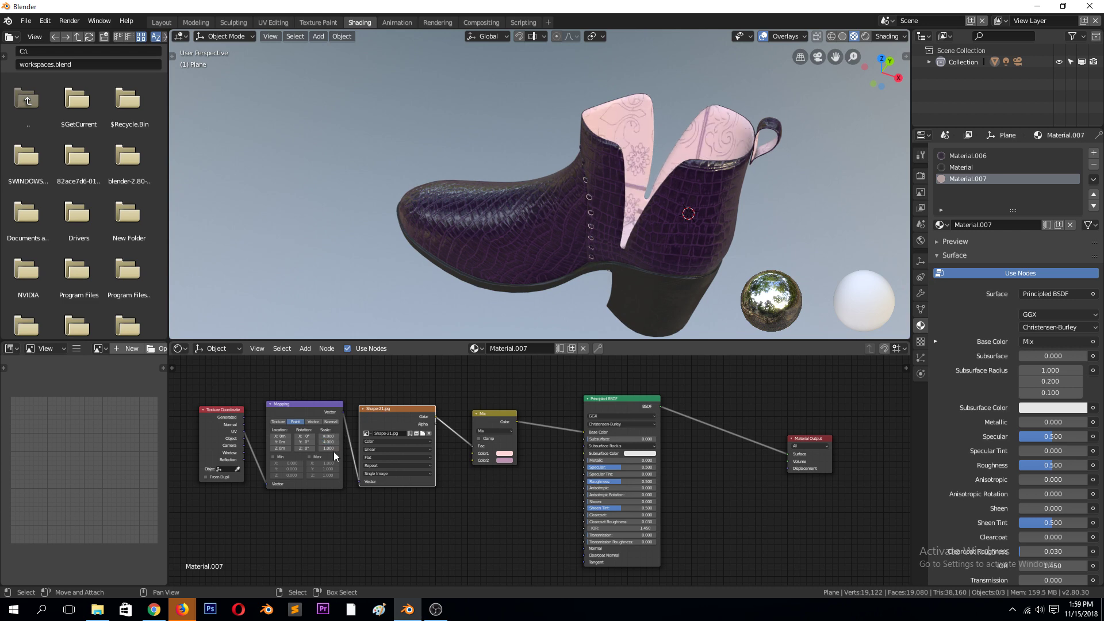
text(4)
key(Return)
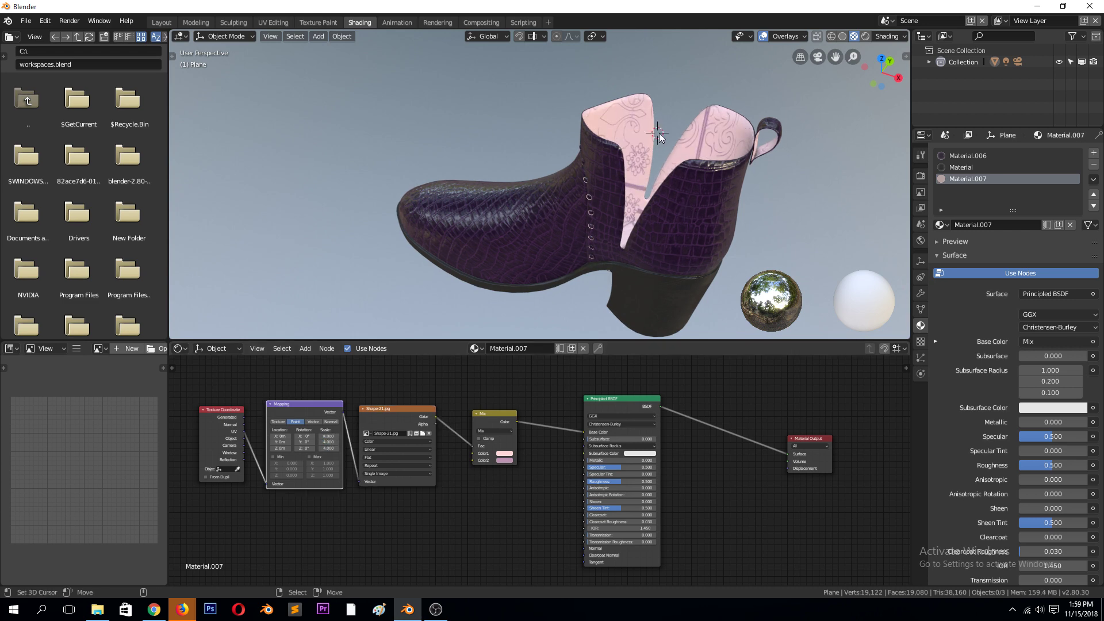
Set the Mapping node's Y and X rotation to 60° each and inspect the lining from the side
middle_drag(660, 136, 526, 181)
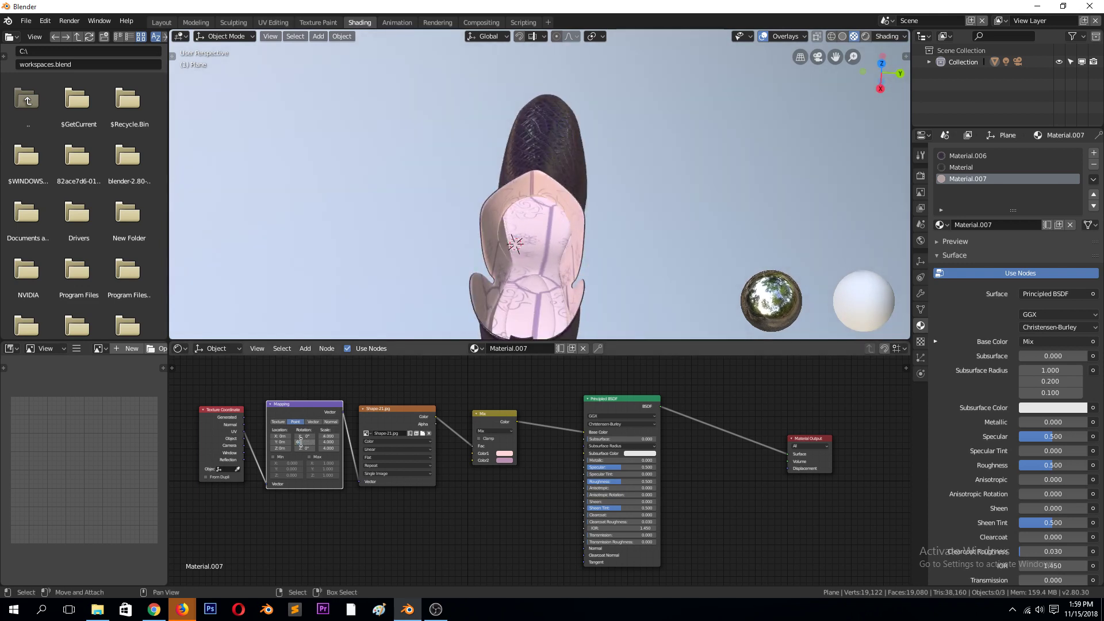
text(60)
key(Return)
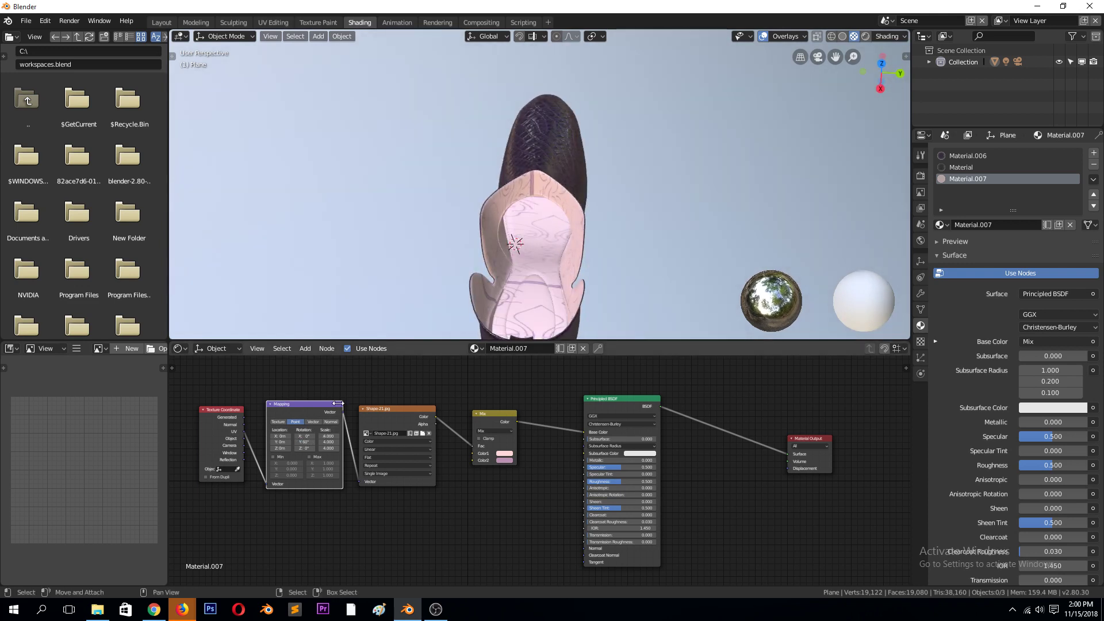
click(305, 433)
text(60)
key(Return)
middle_drag(416, 236, 573, 173)
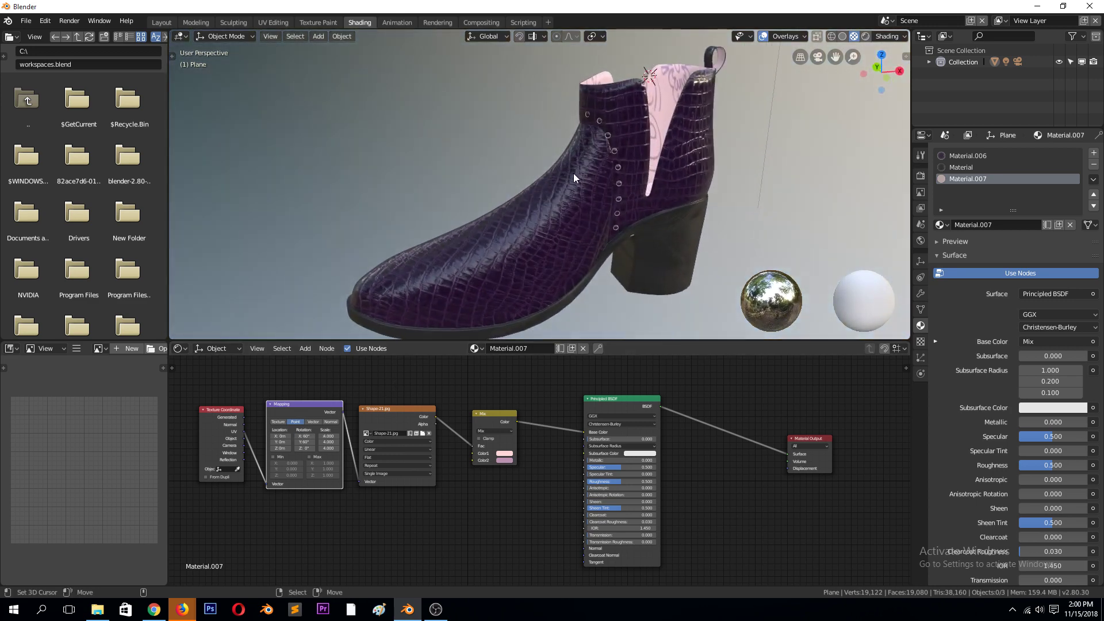
Set the Mix node's Color1 to white with RGB values of 1.000 and brighten Color2 to a light pink
click(504, 453)
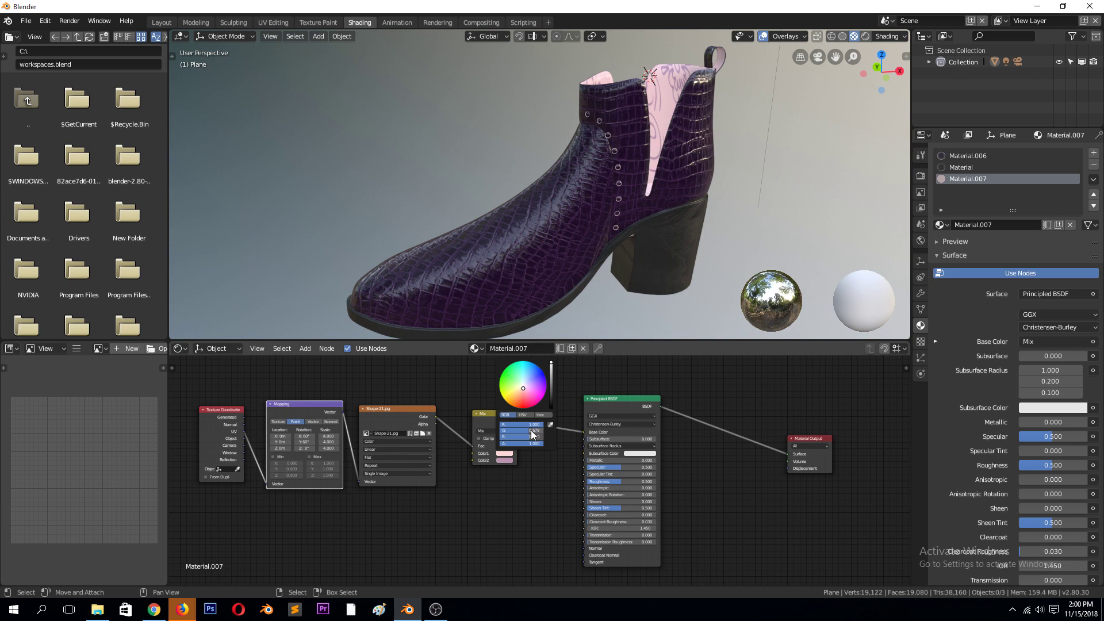
drag(532, 431, 569, 436)
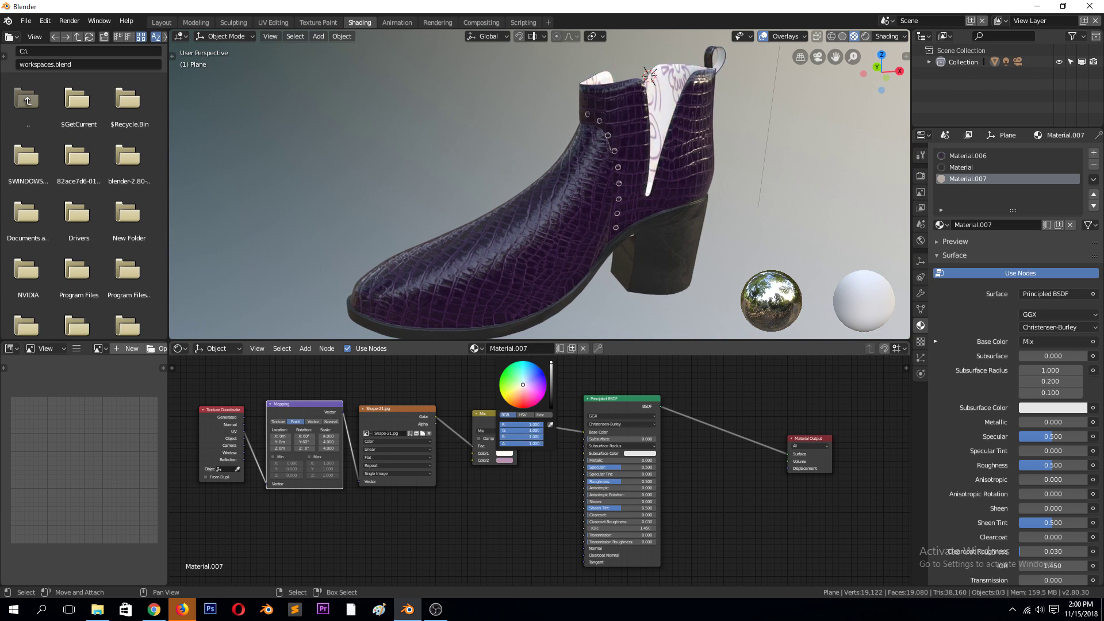
click(506, 460)
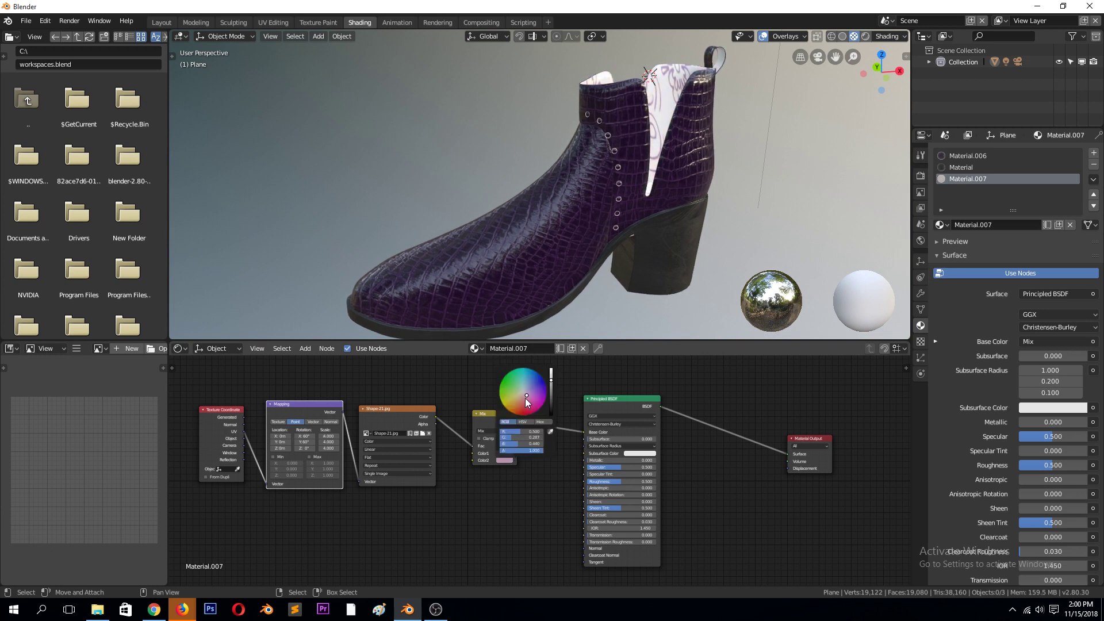
drag(551, 381, 553, 359)
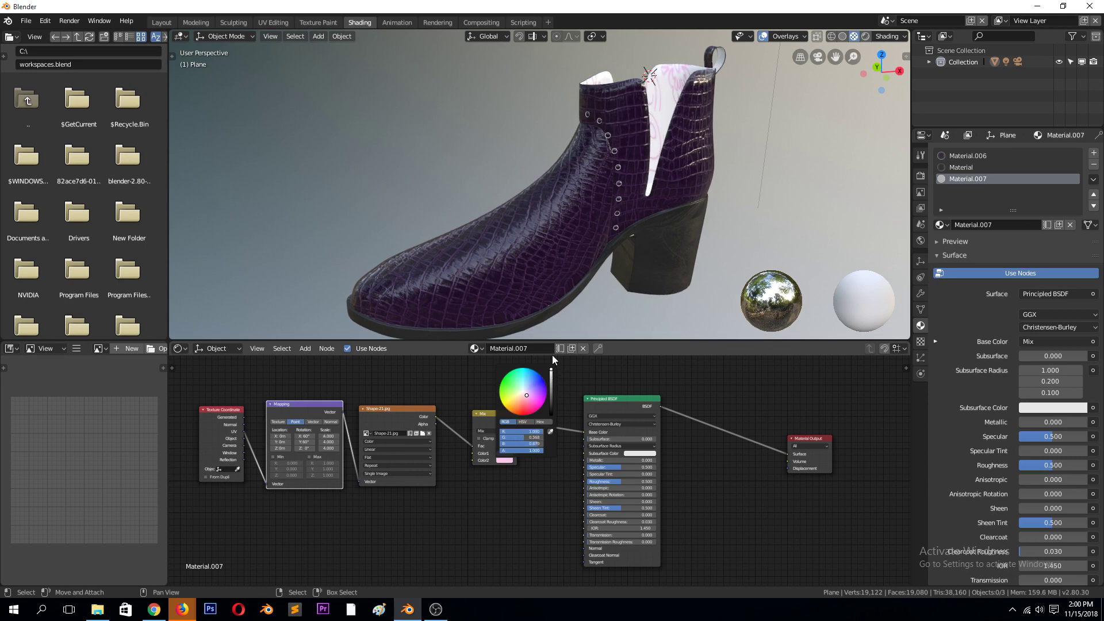
drag(527, 399, 527, 394)
Dismiss the desktop notification and check the boot's finished materials from the front and side
middle_drag(554, 312, 171, 236)
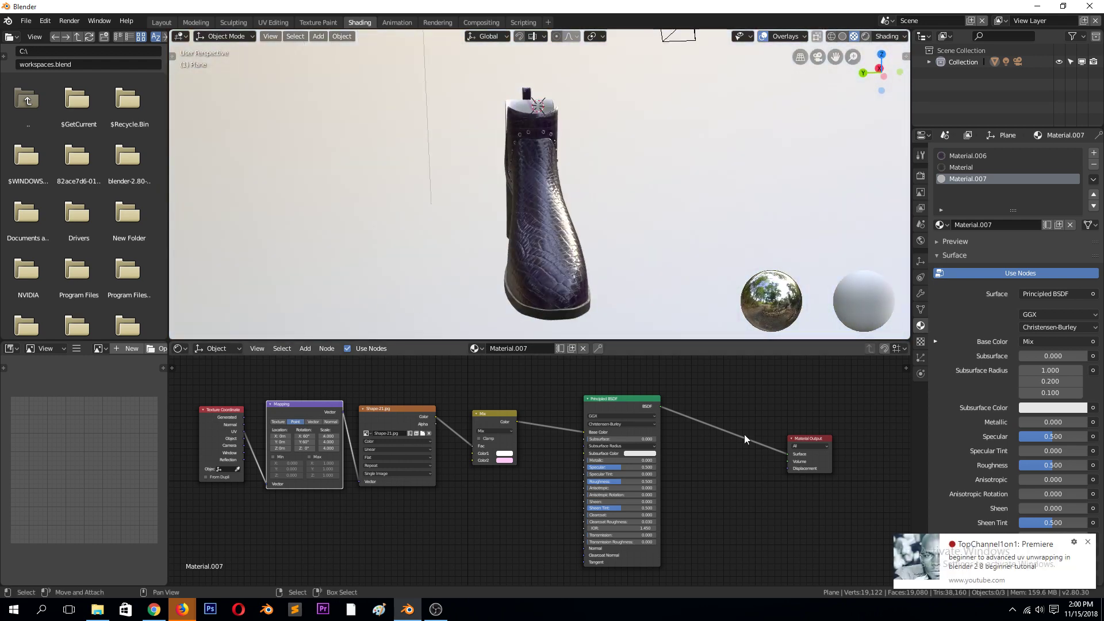
click(1090, 541)
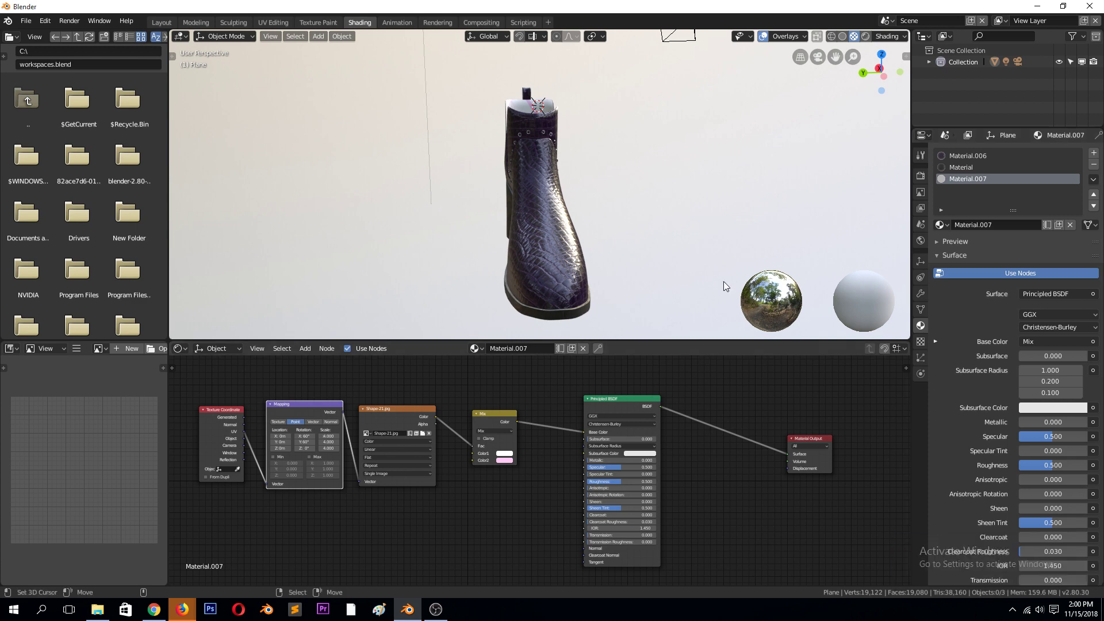
middle_drag(690, 270, 567, 284)
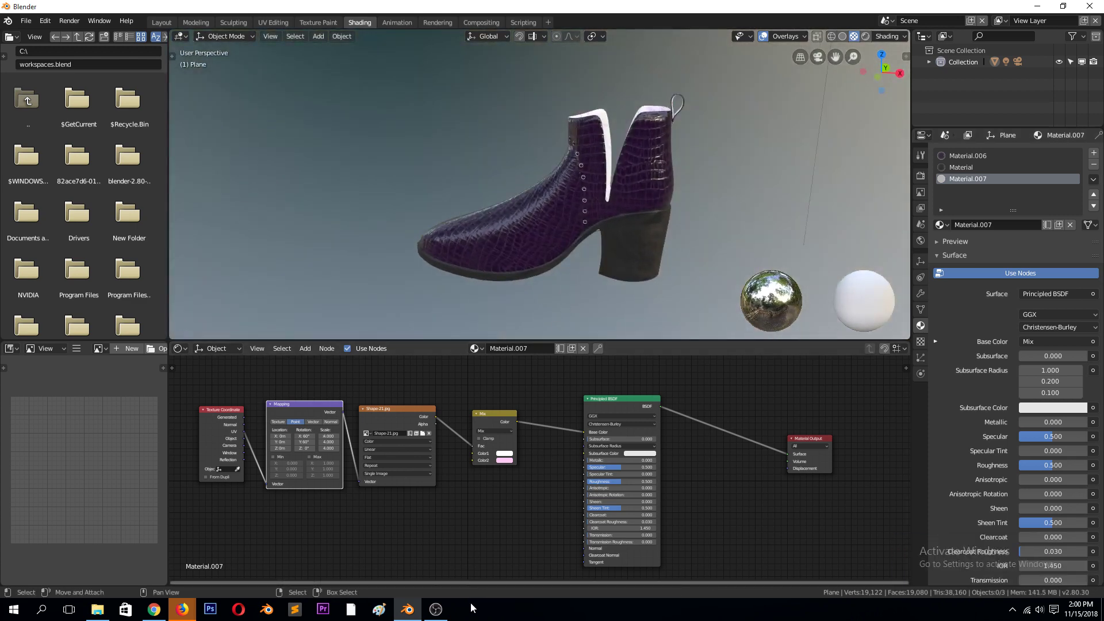